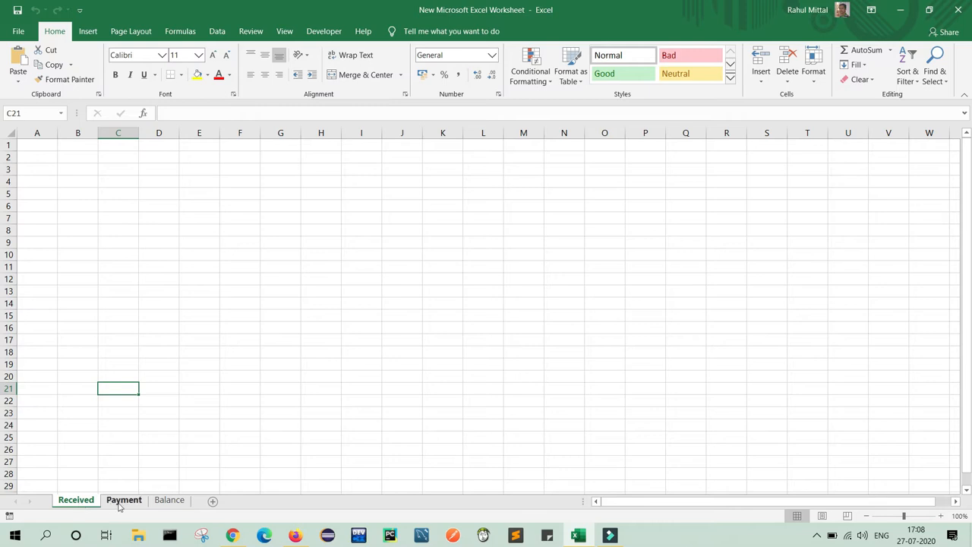
Look over the Payment and Balance sheets, then return to the Received sheet.
{"action": "left_click", "coordinate": [122, 504]}
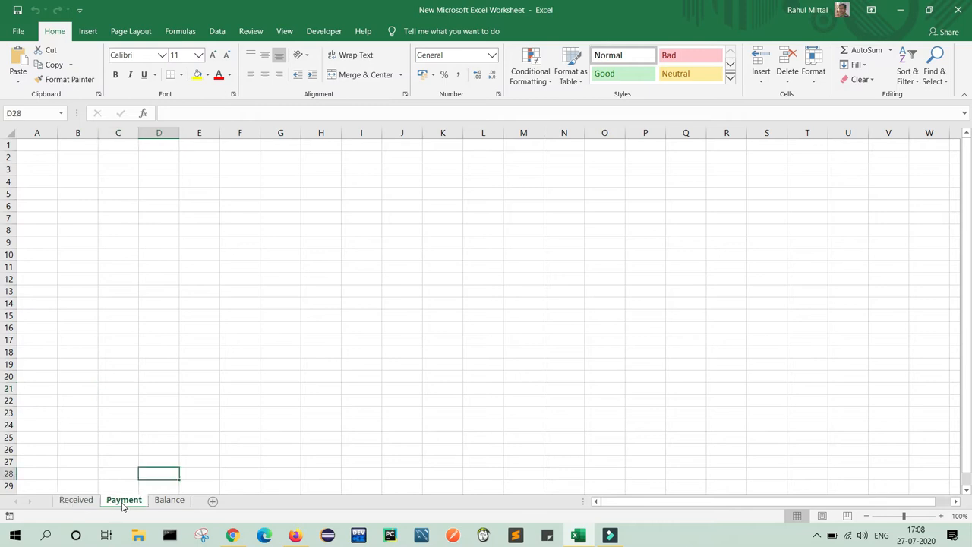
{"action": "left_click", "coordinate": [165, 505]}
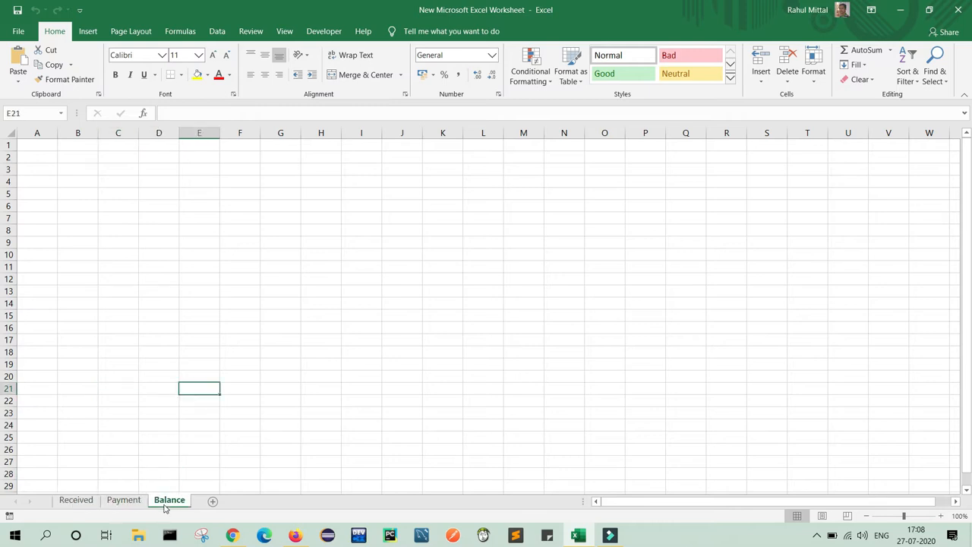
{"action": "left_click", "coordinate": [80, 505]}
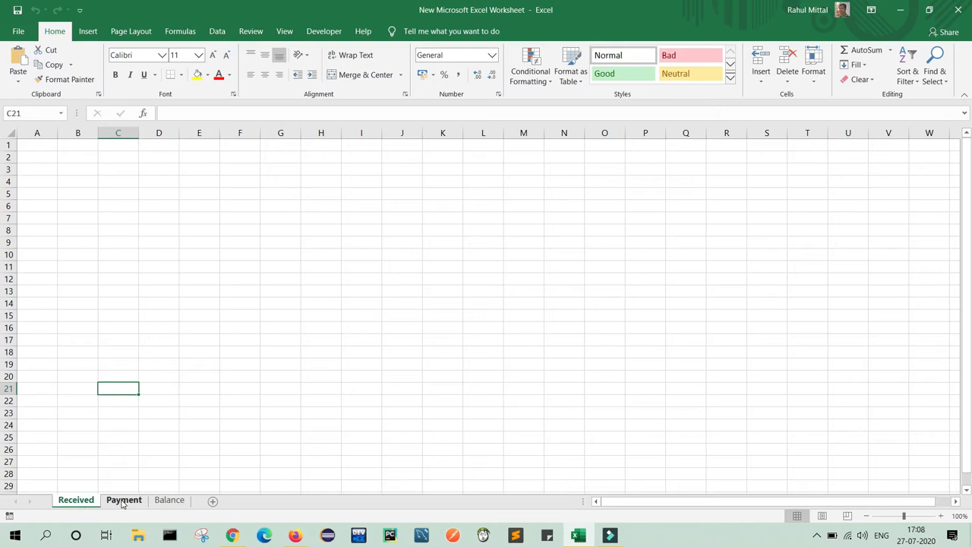
{"action": "left_click", "coordinate": [169, 501]}
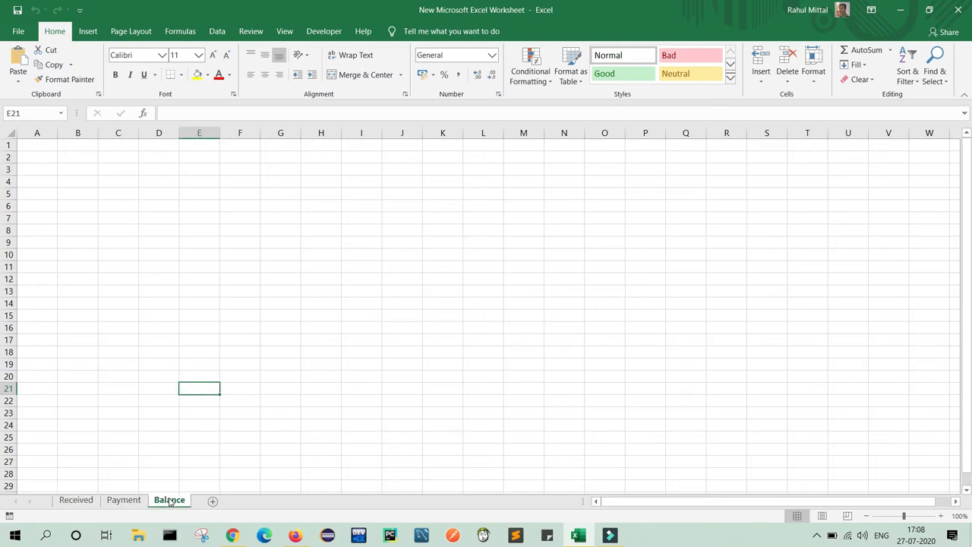
{"action": "left_click", "coordinate": [77, 501]}
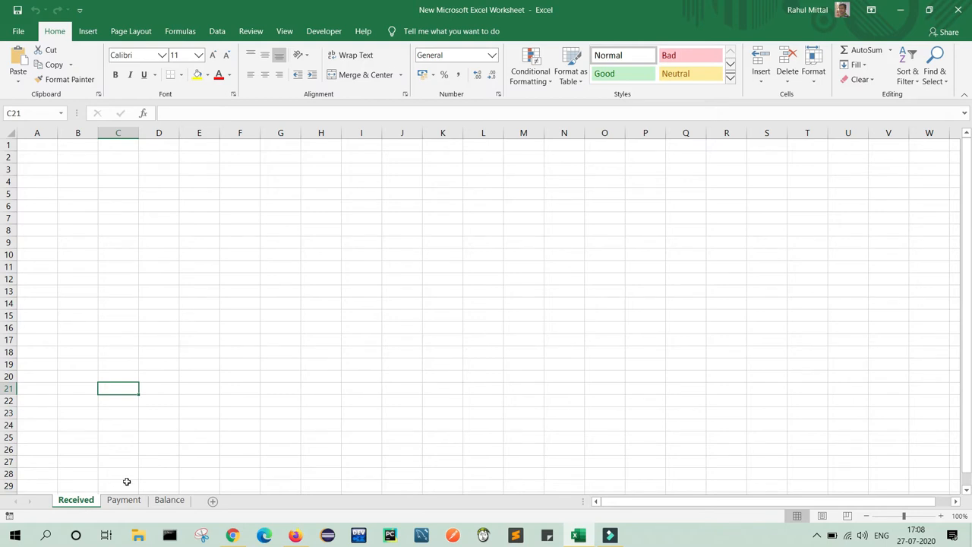
Enter the headers Sr.No, Day and Date in A5:C5.
{"action": "left_click", "coordinate": [47, 196]}
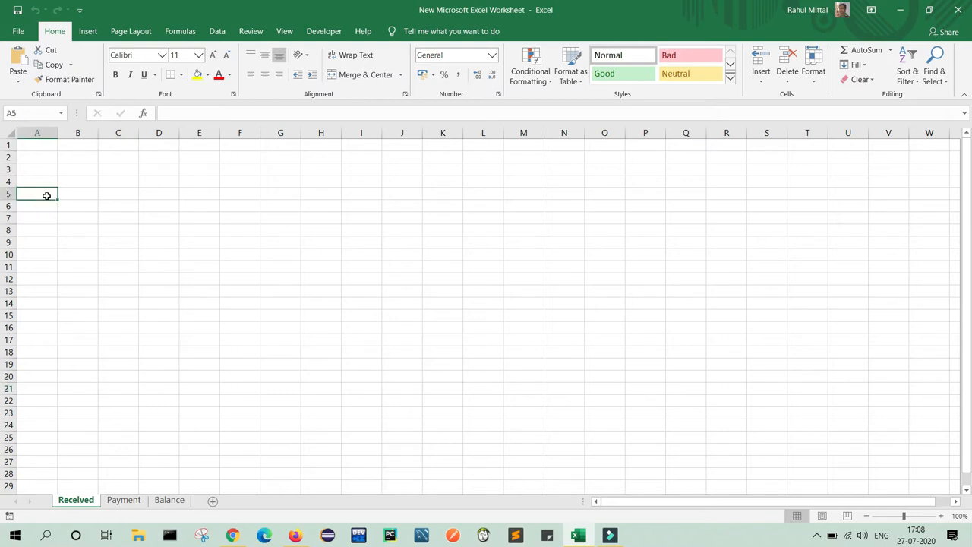
{"action": "type", "text": "Sr.No"}
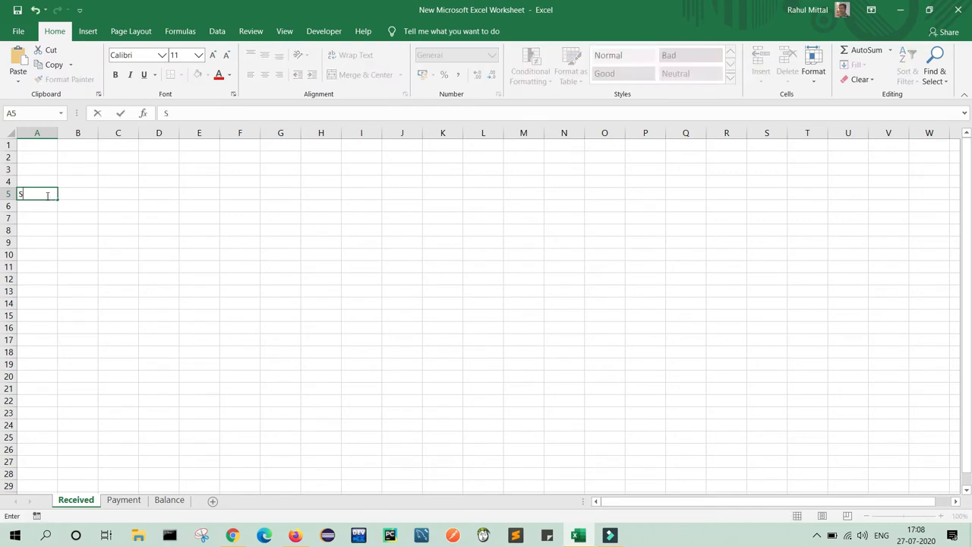
{"action": "key", "text": "Tab"}
{"action": "type", "text": "D"}
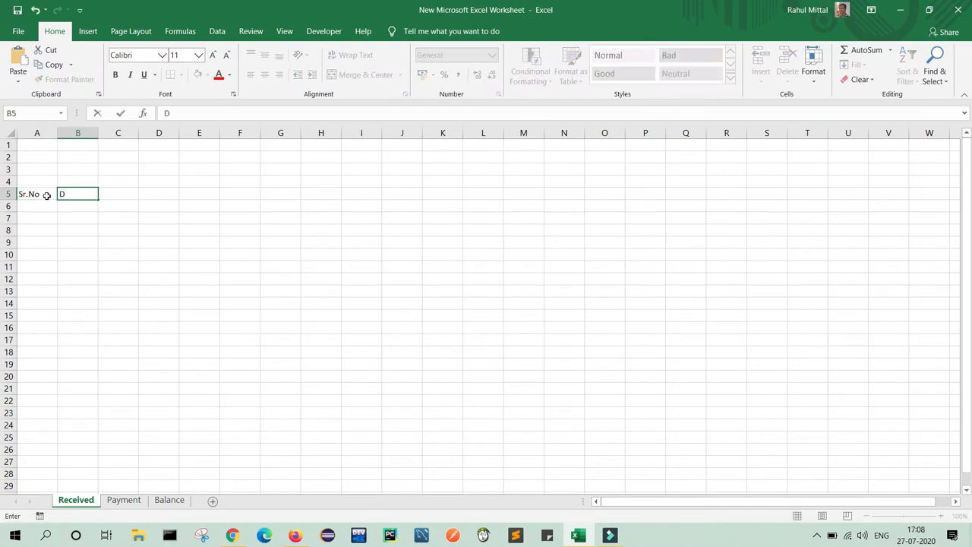
{"action": "type", "text": "ay"}
{"action": "key", "text": "Tab"}
{"action": "type", "text": "D"}
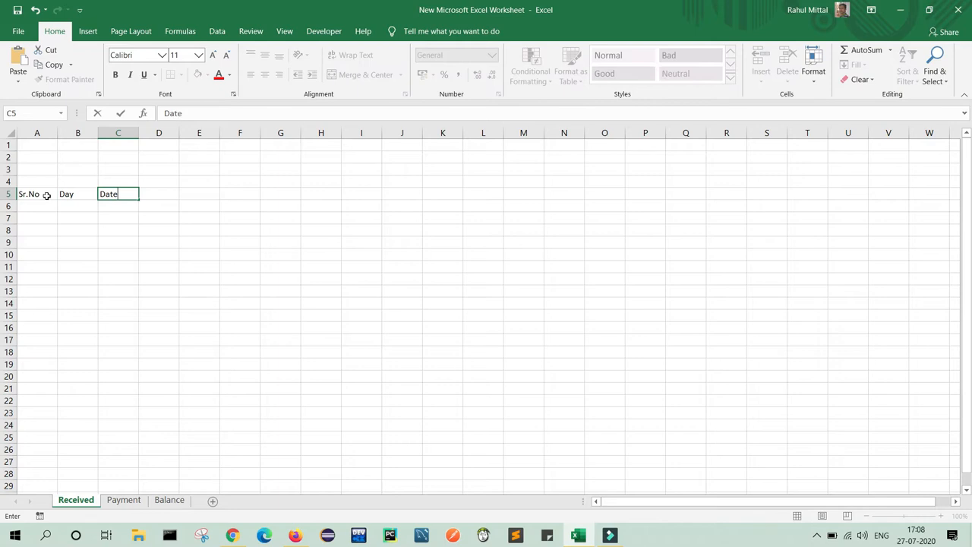
{"action": "type", "text": "ate"}
{"action": "key", "text": "Tab"}
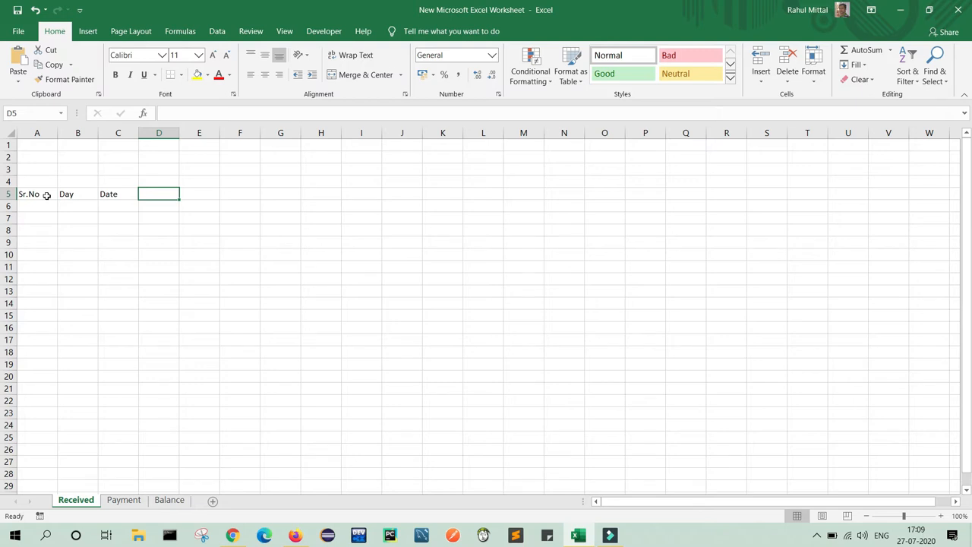
Add the Amount Received By and Transition Type headers, and widen column D to fit.
{"action": "type", "text": "Amount Re"}
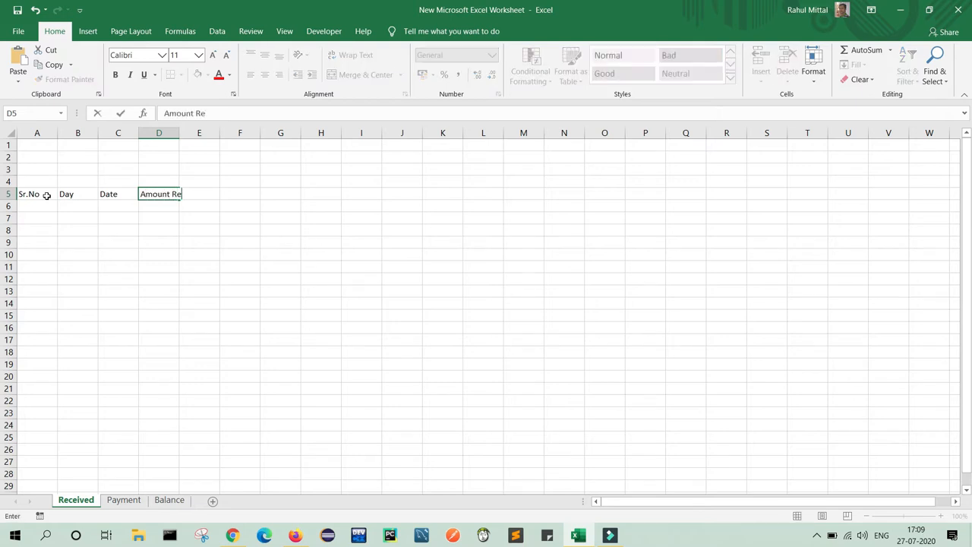
{"action": "type", "text": "ceived By"}
{"action": "key", "text": "Tab"}
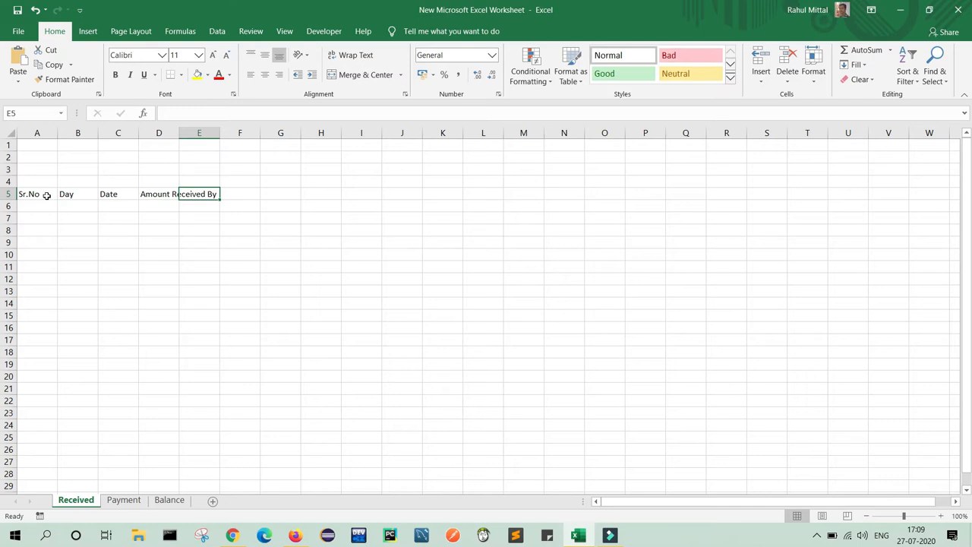
{"action": "type", "text": "Transition"}
{"action": "key", "text": "Tab"}
{"action": "type", "text": "Type"}
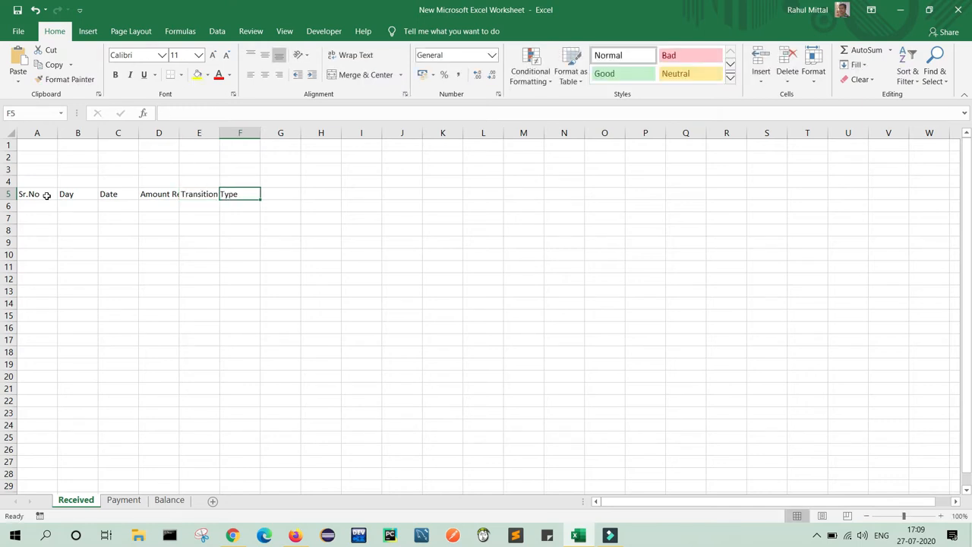
{"action": "type", "text": "Re"}
{"action": "left_click", "coordinate": [256, 298]}
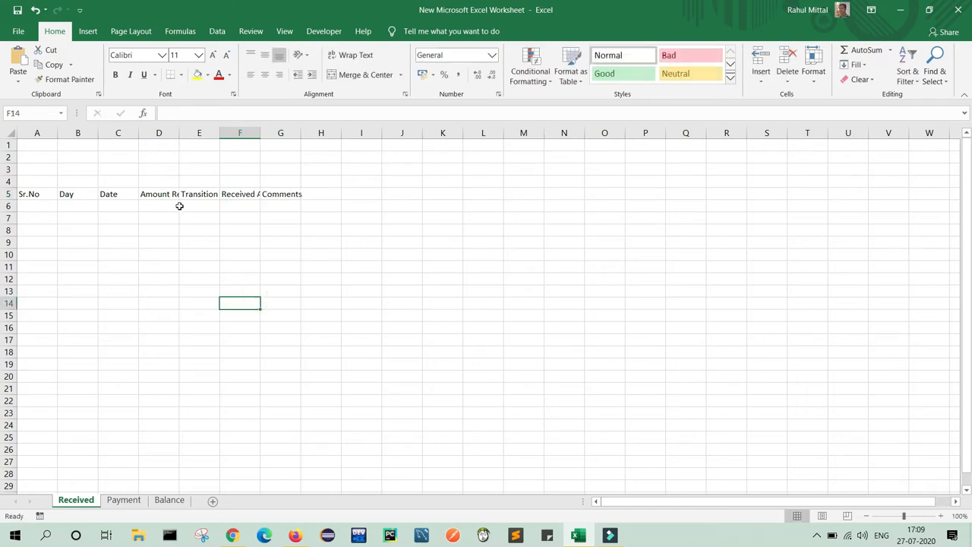
{"action": "left_click_drag", "start_coordinate": [179, 136], "coordinate": [436, 145]}
Select A5:G370, from the header row down through the empty rows.
{"action": "left_click", "coordinate": [35, 196]}
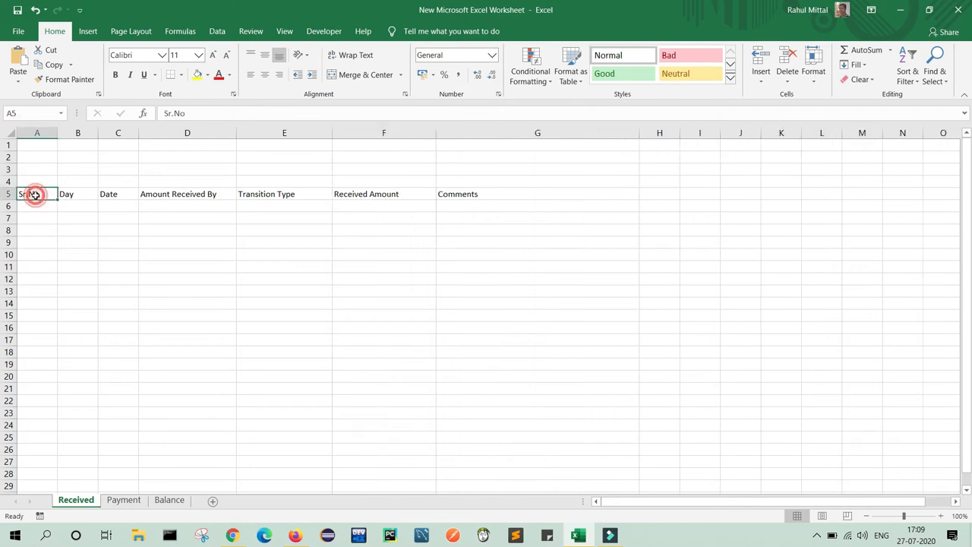
{"action": "key", "text": "shift+Right"}
{"action": "key", "text": "shift+Right"}
{"action": "key", "text": "shift+Right"}
{"action": "key", "text": "shift+Right"}
{"action": "key", "text": "shift+Right"}
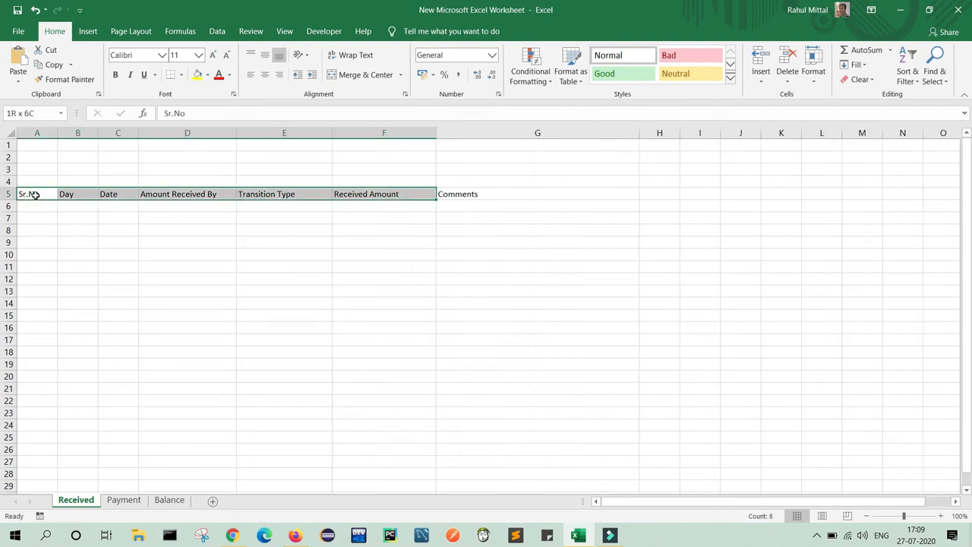
{"action": "key", "text": "shift+Right"}
{"action": "key", "text": "shift+Down"}
{"action": "key", "text": "shift+Down"}
{"action": "key", "text": "shift+Down"}
{"action": "key", "text": "shift+Down"}
{"action": "key", "text": "shift+Down"}
{"action": "key", "text": "shift+Down"}
{"action": "key", "text": "shift+Down"}
{"action": "key", "text": "shift+Down"}
{"action": "key", "text": "shift+Down"}
{"action": "key", "text": "shift+Down"}
{"action": "key", "text": "shift+Down"}
{"action": "key", "text": "shift+Down"}
{"action": "key", "text": "shift+Down"}
{"action": "key", "text": "shift+Down"}
{"action": "key", "text": "shift+Down"}
{"action": "key", "text": "shift+Down"}
{"action": "key", "text": "shift+Down"}
{"action": "key", "text": "shift+Down"}
{"action": "key", "text": "shift+Down"}
{"action": "key", "text": "shift+Down"}
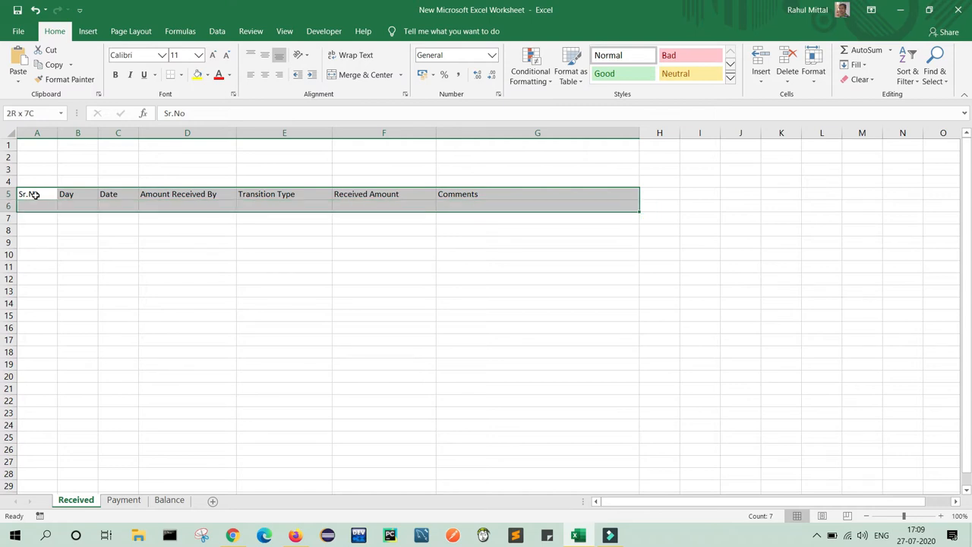
{"action": "key", "text": "shift+Down"}
{"action": "key", "text": "shift+Down"}
{"action": "key", "text": "shift+Down"}
{"action": "key", "text": "shift+Down"}
{"action": "key", "text": "shift+Down"}
{"action": "key", "text": "shift+Down"}
{"action": "key", "text": "shift+Down"}
{"action": "key", "text": "shift+Down"}
{"action": "key", "text": "shift+Down"}
{"action": "key", "text": "shift+Down"}
{"action": "key", "text": "shift+Down"}
{"action": "key", "text": "shift+Down"}
{"action": "key", "text": "shift+Down"}
{"action": "key", "text": "shift+Down"}
{"action": "key", "text": "shift+Down"}
{"action": "key", "text": "shift+Down"}
{"action": "key", "text": "shift+Down"}
{"action": "key", "text": "shift+Down"}
{"action": "key", "text": "shift+Down"}
{"action": "key", "text": "shift+Down"}
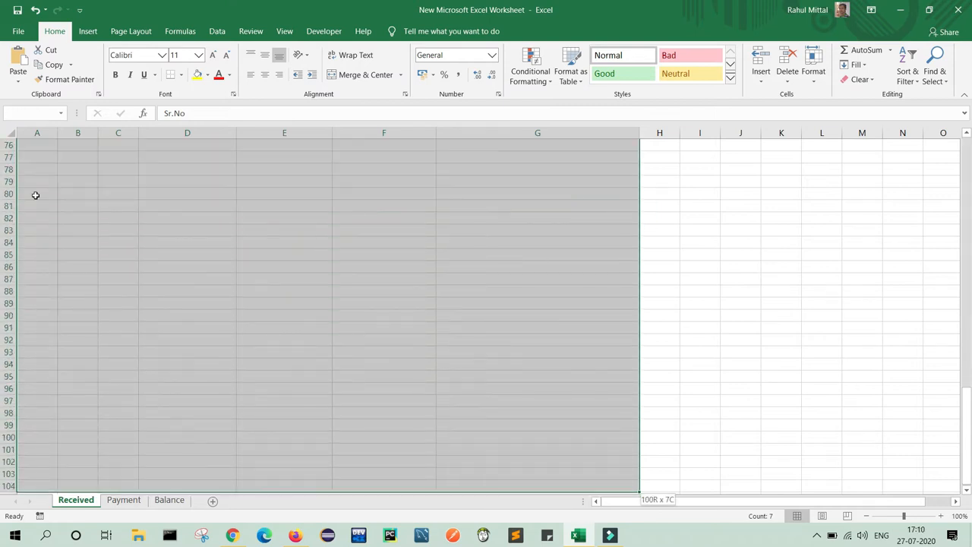
{"action": "key", "text": "shift+Down"}
{"action": "key", "text": "shift+Down"}
{"action": "key", "text": "shift+Down"}
{"action": "key", "text": "shift+Down"}
{"action": "key", "text": "shift+Down"}
{"action": "key", "text": "shift+Down"}
{"action": "key", "text": "shift+Down"}
{"action": "key", "text": "shift+Down"}
{"action": "key", "text": "shift+Down"}
{"action": "key", "text": "shift+Down"}
{"action": "key", "text": "shift+Down"}
{"action": "key", "text": "shift+Down"}
{"action": "key", "text": "shift+Down"}
{"action": "key", "text": "shift+Down"}
{"action": "key", "text": "shift+Down"}
{"action": "key", "text": "shift+Down"}
{"action": "key", "text": "shift+Down"}
{"action": "key", "text": "shift+Down"}
{"action": "key", "text": "shift+Down"}
{"action": "key", "text": "shift+Down"}
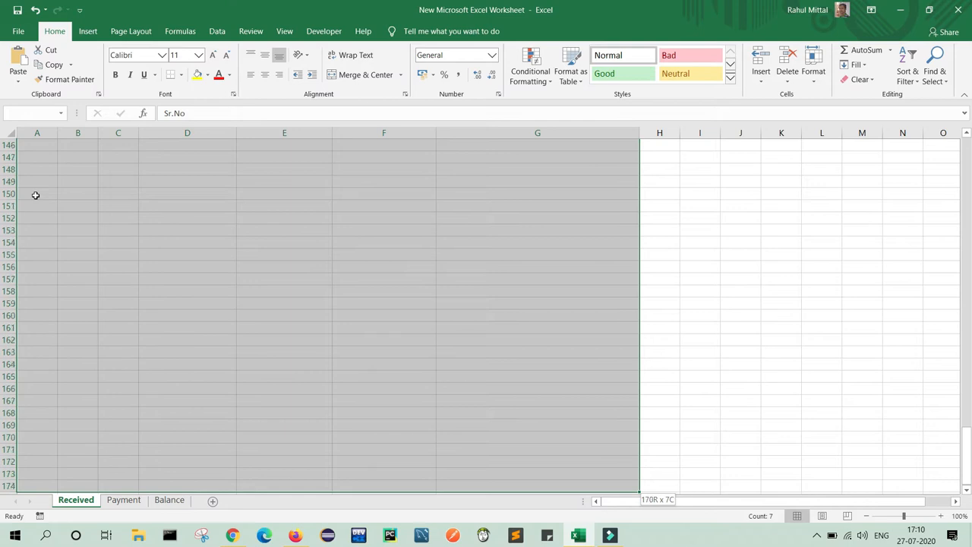
{"action": "key", "text": "shift+Down"}
{"action": "key", "text": "shift+Down"}
{"action": "key", "text": "shift+Down"}
{"action": "key", "text": "shift+Down"}
{"action": "key", "text": "shift+Down"}
{"action": "key", "text": "shift+Down"}
{"action": "key", "text": "shift+Down"}
{"action": "key", "text": "shift+Down"}
{"action": "key", "text": "shift+Down"}
{"action": "key", "text": "shift+Down"}
{"action": "key", "text": "shift+Down"}
{"action": "key", "text": "shift+Down"}
{"action": "key", "text": "shift+Down"}
{"action": "key", "text": "shift+Down"}
{"action": "key", "text": "shift+Down"}
{"action": "key", "text": "shift+Down"}
{"action": "key", "text": "shift+Down"}
{"action": "key", "text": "shift+Down"}
{"action": "key", "text": "shift+Down"}
{"action": "key", "text": "shift+Down"}
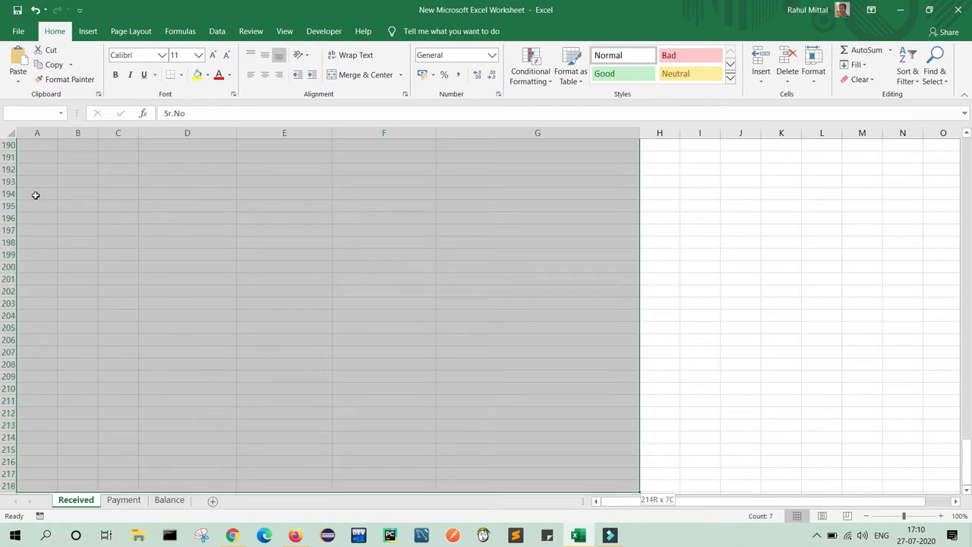
{"action": "key", "text": "shift+Down"}
{"action": "key", "text": "shift+Down"}
{"action": "key", "text": "shift+Down"}
{"action": "key", "text": "shift+Down"}
{"action": "key", "text": "shift+Down"}
{"action": "key", "text": "shift+Down"}
{"action": "key", "text": "shift+Down"}
{"action": "key", "text": "shift+Down"}
{"action": "key", "text": "shift+Down"}
{"action": "key", "text": "shift+Down"}
{"action": "key", "text": "shift+Down"}
{"action": "key", "text": "shift+Down"}
{"action": "key", "text": "shift+Down"}
{"action": "key", "text": "shift+Down"}
{"action": "key", "text": "shift+Down"}
{"action": "key", "text": "shift+Down"}
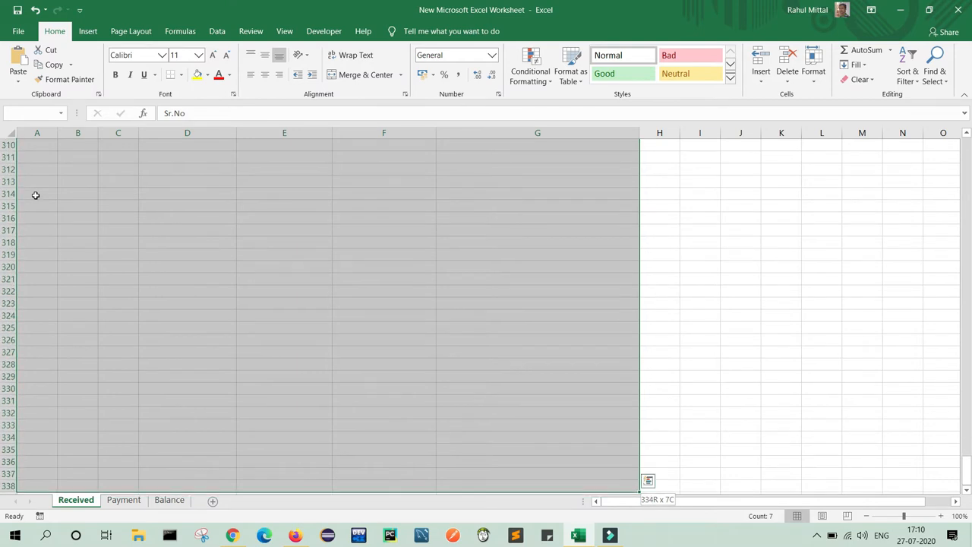
{"action": "key", "text": "shift+Down"}
{"action": "key", "text": "shift+Down"}
{"action": "key", "text": "shift+Down"}
{"action": "key", "text": "shift+Down"}
{"action": "key", "text": "shift+Down"}
{"action": "key", "text": "shift+Down"}
{"action": "key", "text": "shift+Down"}
{"action": "key", "text": "shift+Down"}
{"action": "key", "text": "shift+Down"}
{"action": "key", "text": "shift+Down"}
{"action": "key", "text": "shift+Down"}
{"action": "key", "text": "shift+Down"}
{"action": "key", "text": "shift+Down"}
{"action": "key", "text": "shift+Down"}
{"action": "key", "text": "shift+Down"}
{"action": "key", "text": "shift+Down"}
{"action": "key", "text": "shift+Down"}
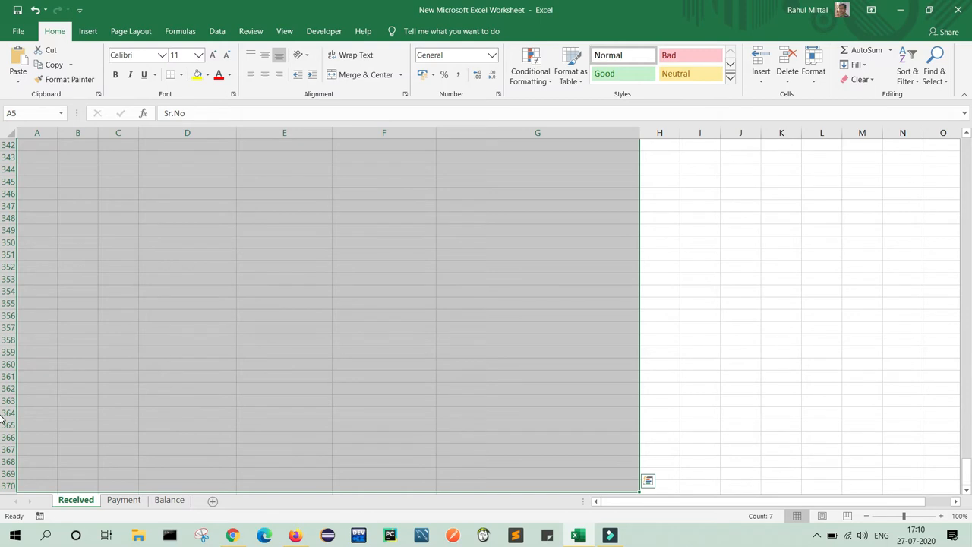
{"action": "left_click_drag", "start_coordinate": [967, 471], "coordinate": [968, 140]}
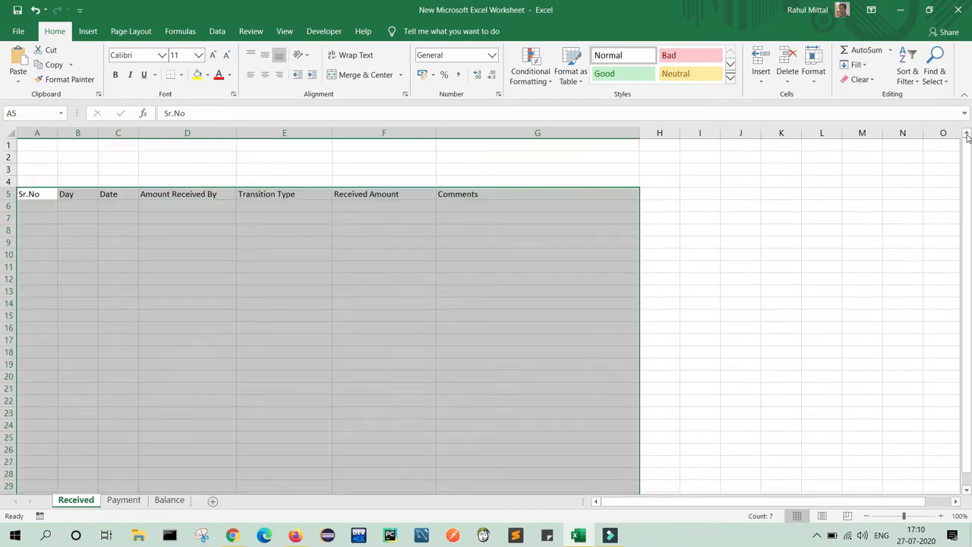
{"action": "left_click", "coordinate": [88, 32]}
Convert A5:G370 into a table with row 5 as headers.
{"action": "left_click", "coordinate": [109, 64]}
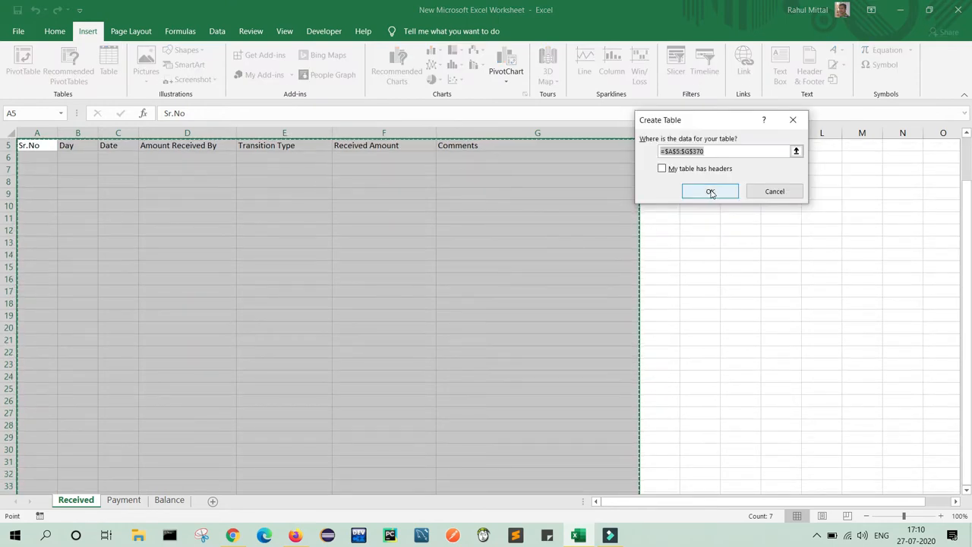
{"action": "left_click", "coordinate": [661, 169]}
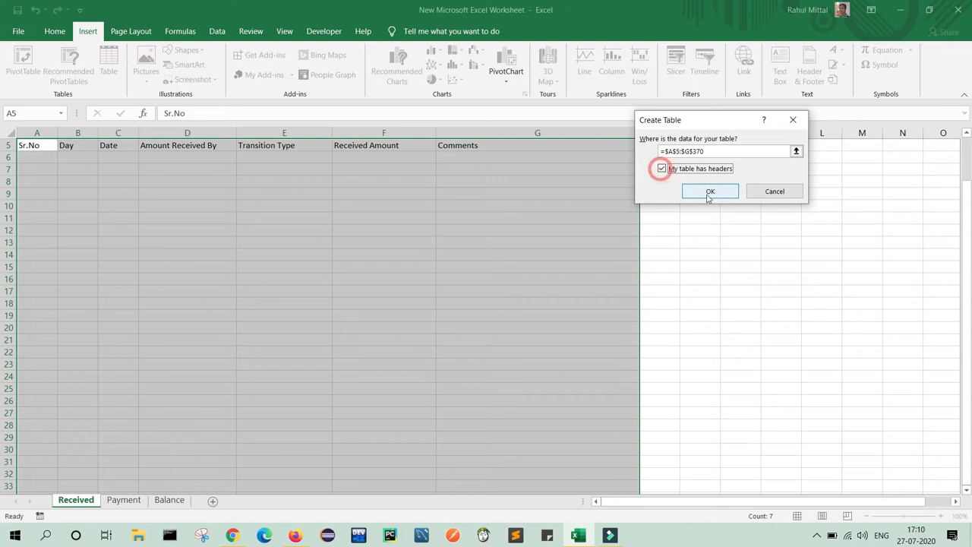
{"action": "left_click", "coordinate": [714, 191]}
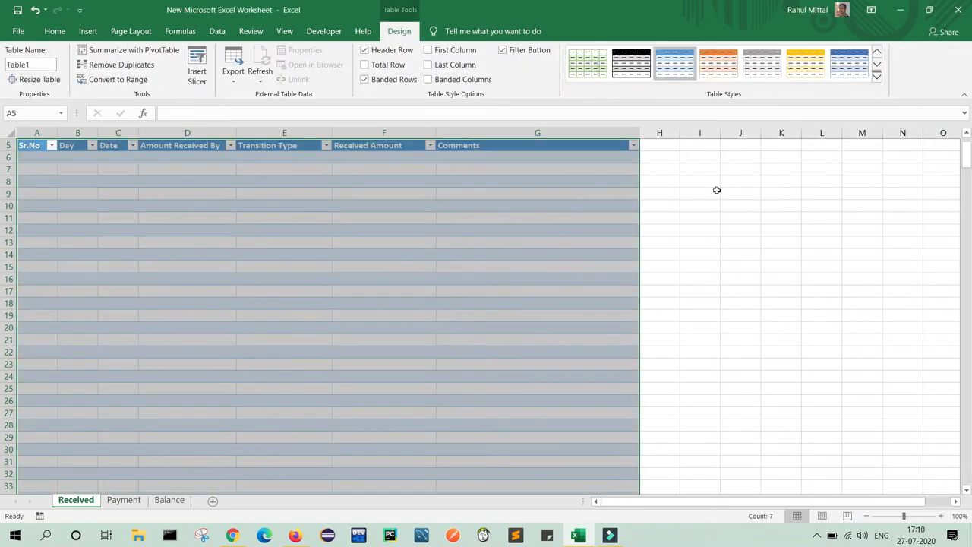
{"action": "left_click_drag", "start_coordinate": [967, 159], "coordinate": [969, 137]}
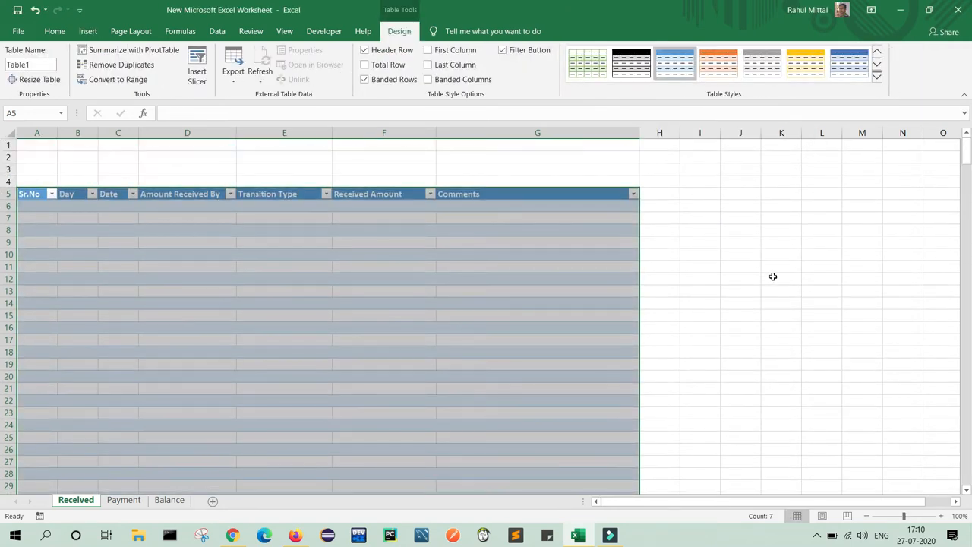
{"action": "left_click", "coordinate": [772, 277]}
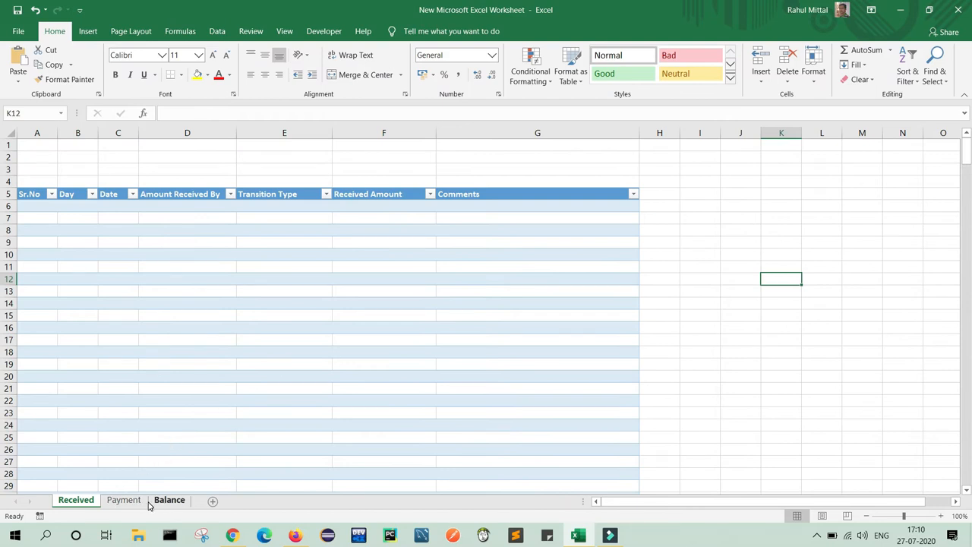
{"action": "left_click", "coordinate": [11, 133]}
Copy the Received sheet and paste it into the Payment sheet.
{"action": "key", "text": "ctrl+c"}
{"action": "left_click", "coordinate": [124, 500]}
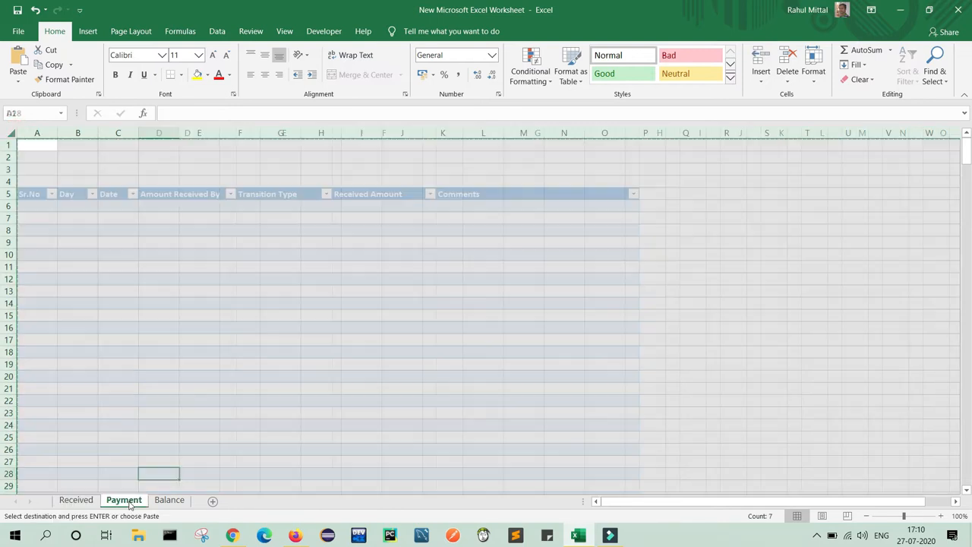
{"action": "left_click", "coordinate": [11, 134]}
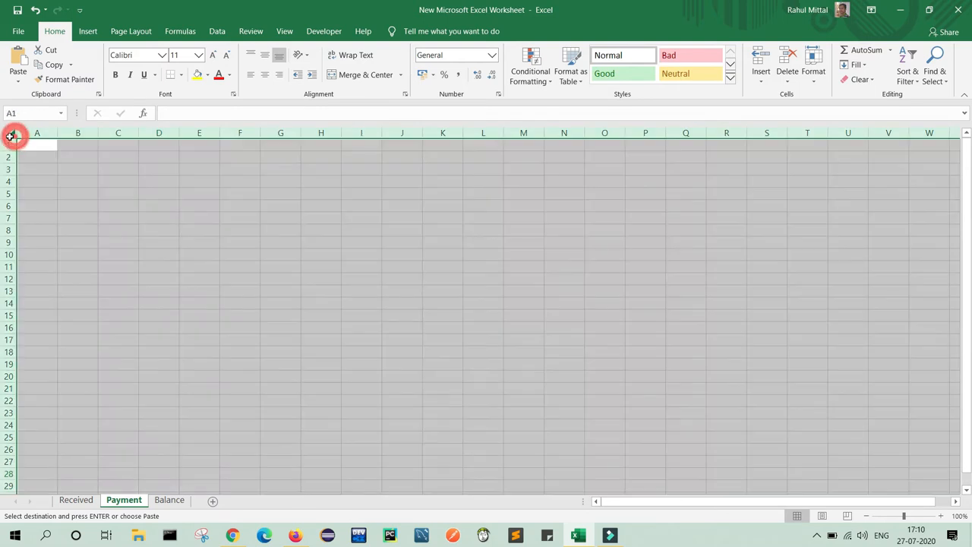
{"action": "key", "text": "ctrl+v"}
{"action": "left_click", "coordinate": [828, 301]}
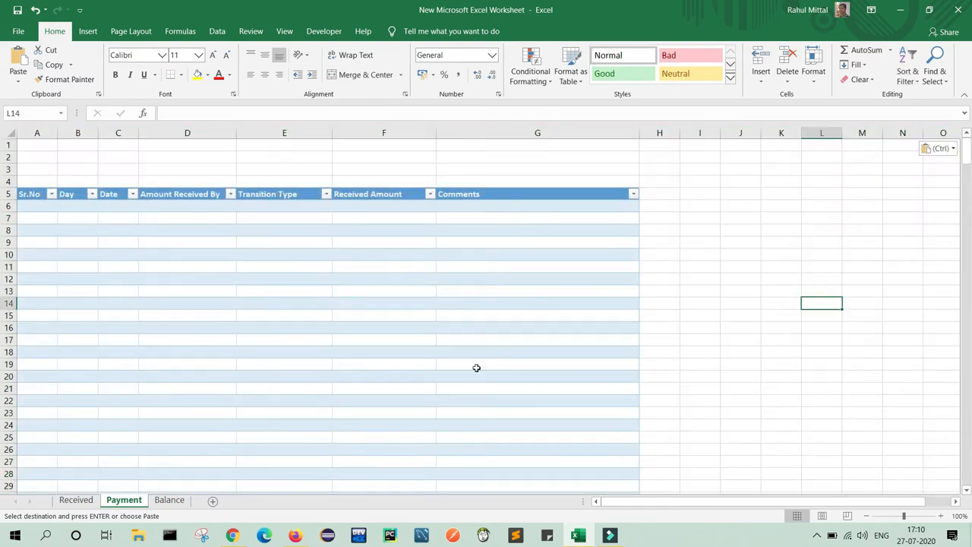
Paste the copied ledger table into the Balance sheet as well.
{"action": "left_click", "coordinate": [170, 500]}
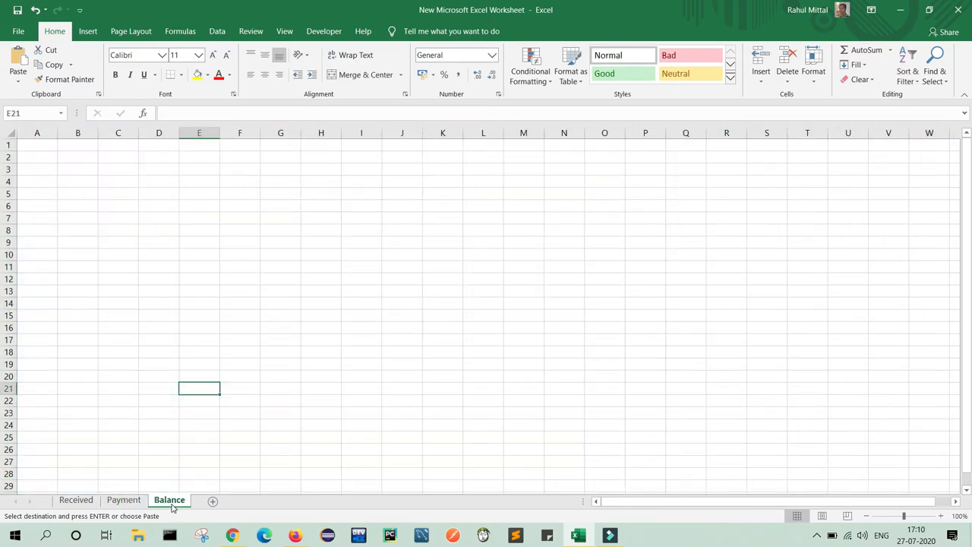
{"action": "left_click", "coordinate": [11, 133]}
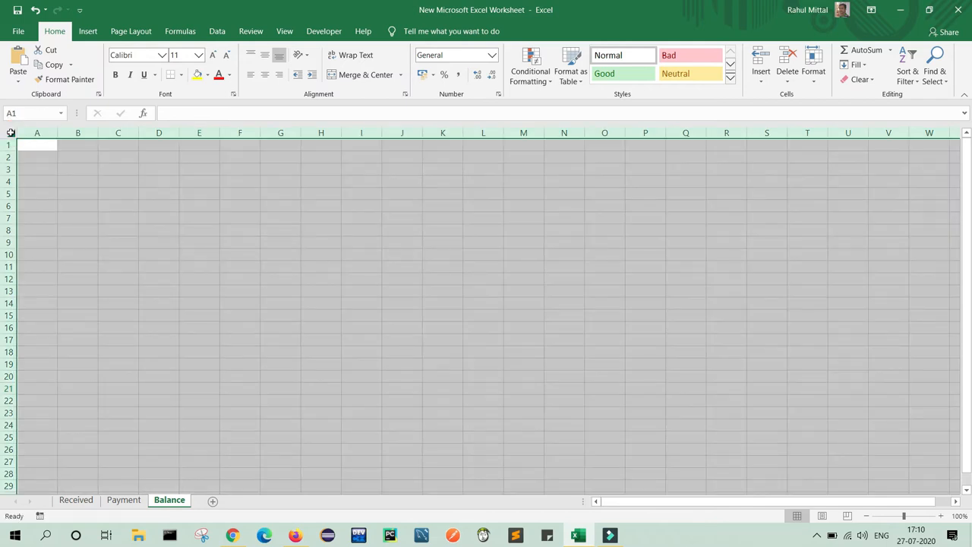
{"action": "key", "text": "ctrl+v"}
{"action": "left_click", "coordinate": [721, 304]}
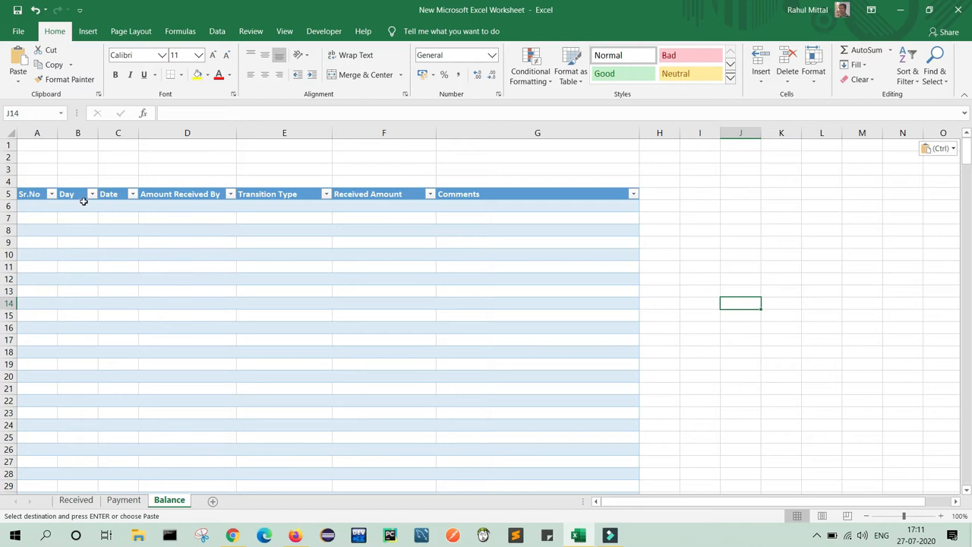
Delete the Day column and shorten 'Amount Received By' to 'Amount Received'.
{"action": "left_click", "coordinate": [79, 132]}
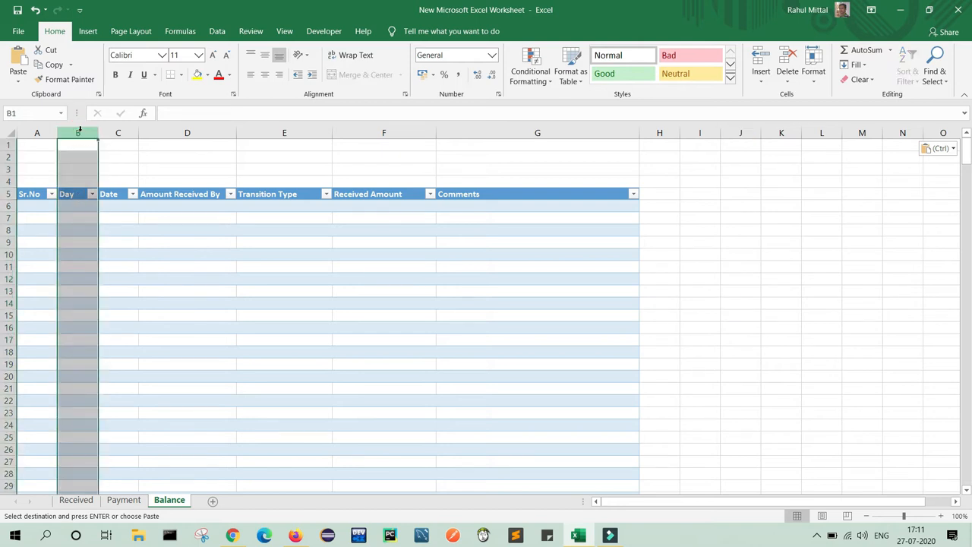
{"action": "right_click", "coordinate": [79, 133]}
{"action": "left_click", "coordinate": [107, 235]}
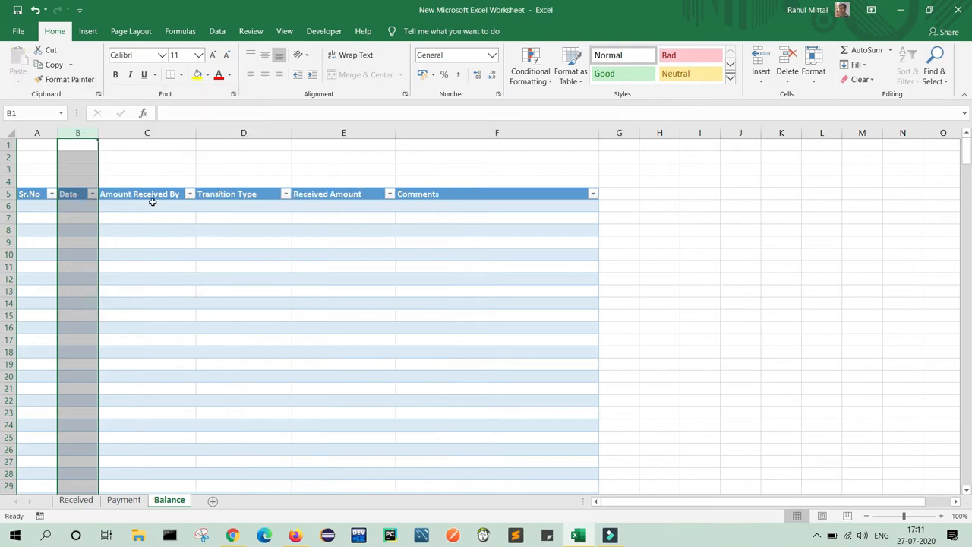
{"action": "left_click", "coordinate": [153, 195]}
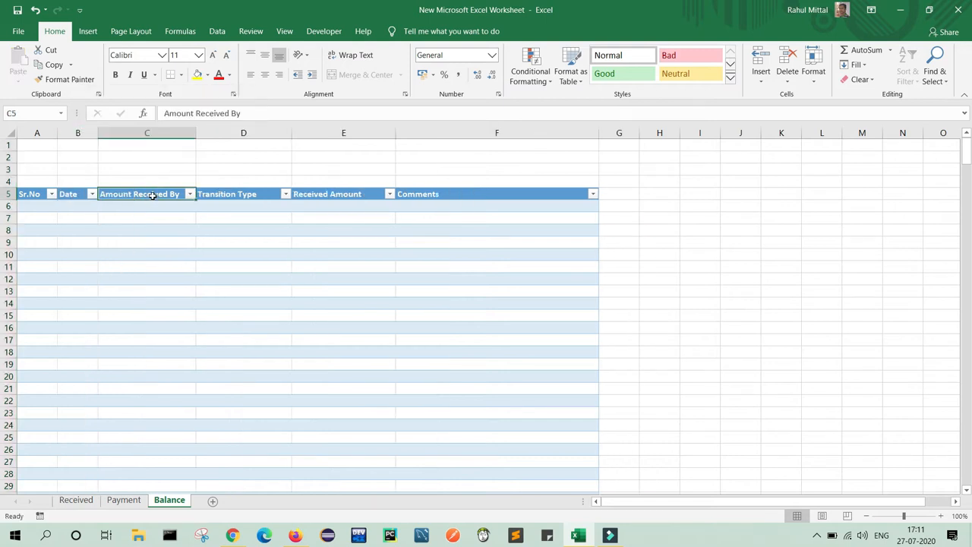
{"action": "left_click", "coordinate": [247, 114]}
{"action": "key", "text": "BackSpace"}
{"action": "key", "text": "BackSpace"}
{"action": "key", "text": "BackSpace"}
{"action": "left_click", "coordinate": [739, 256]}
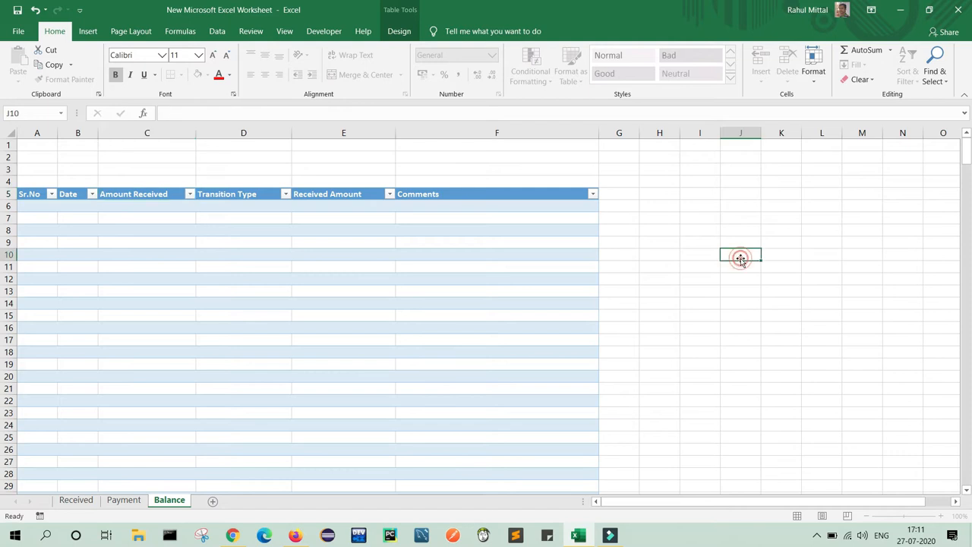
Retitle the next two headers to 'Payment Amount' and 'Balance Amount'.
{"action": "left_click", "coordinate": [250, 196]}
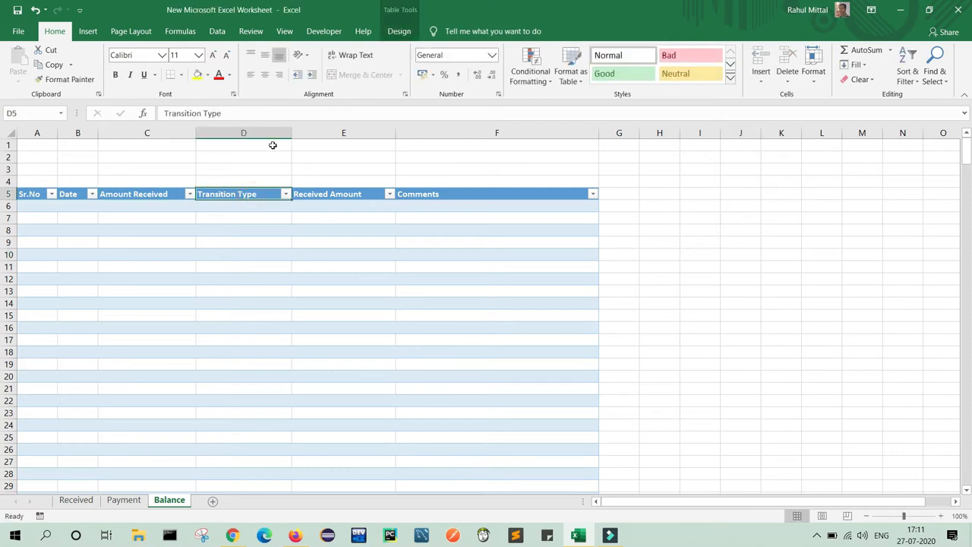
{"action": "left_click_drag", "start_coordinate": [268, 114], "coordinate": [165, 111]}
{"action": "type", "text": "Payment Amount"}
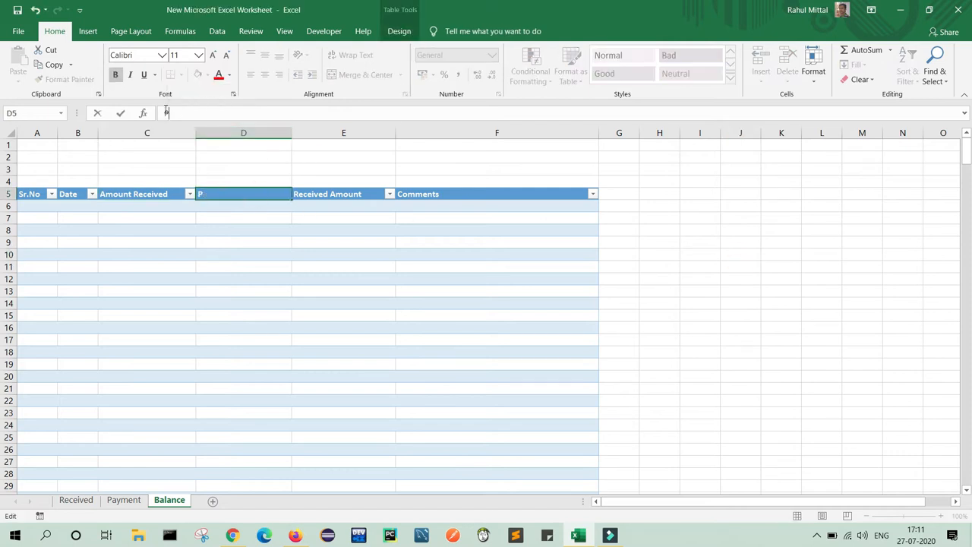
{"action": "left_click", "coordinate": [353, 195]}
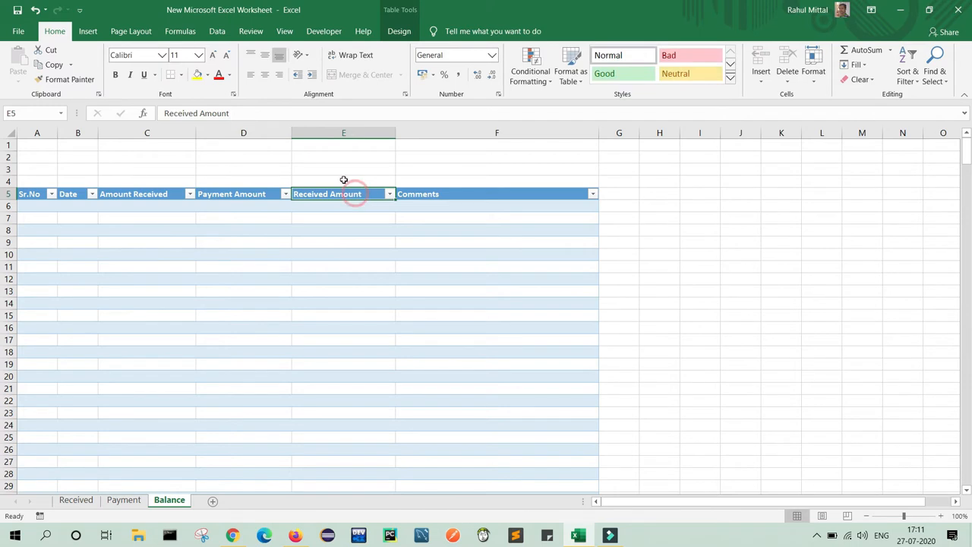
{"action": "left_click", "coordinate": [252, 114]}
{"action": "key", "text": "BackSpace"}
{"action": "key", "text": "BackSpace"}
{"action": "key", "text": "BackSpace"}
{"action": "key", "text": "BackSpace"}
{"action": "key", "text": "BackSpace"}
{"action": "key", "text": "BackSpace"}
{"action": "key", "text": "BackSpace"}
{"action": "key", "text": "BackSpace"}
{"action": "key", "text": "BackSpace"}
{"action": "key", "text": "BackSpace"}
{"action": "key", "text": "BackSpace"}
{"action": "key", "text": "BackSpace"}
{"action": "key", "text": "BackSpace"}
{"action": "key", "text": "BackSpace"}
{"action": "key", "text": "BackSpace"}
{"action": "type", "text": "Balance Amo"}
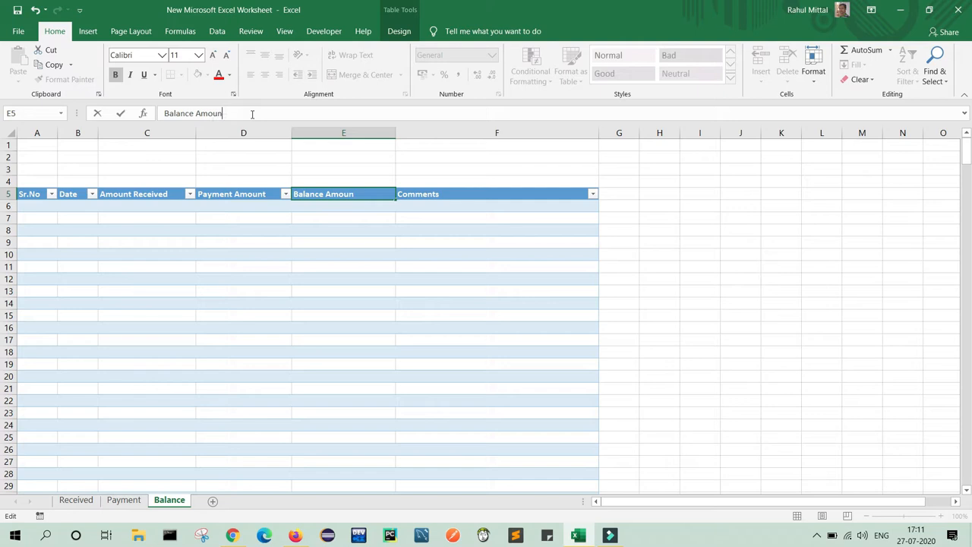
{"action": "left_click", "coordinate": [815, 235]}
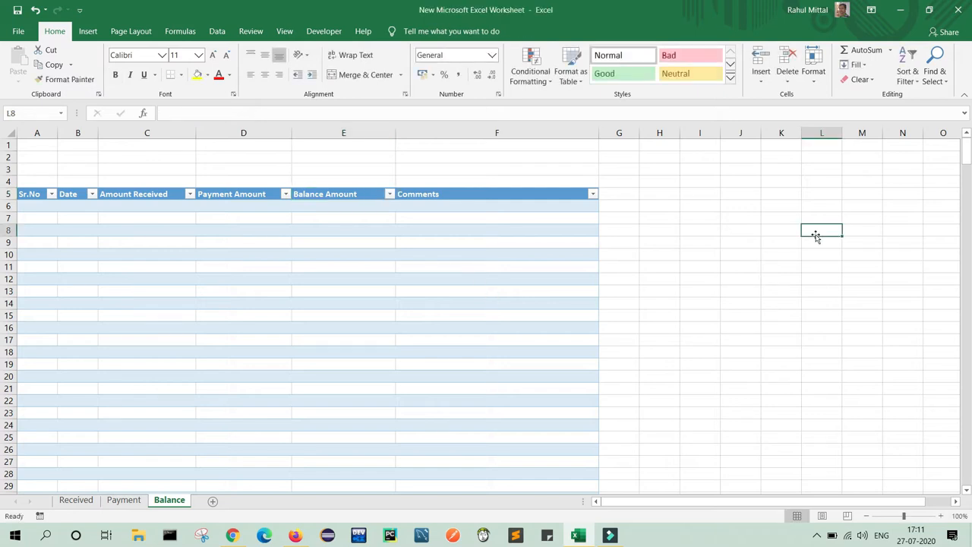
Apply All Borders to the range B1:E2.
{"action": "left_click", "coordinate": [120, 147]}
{"action": "key", "text": "shift+Down"}
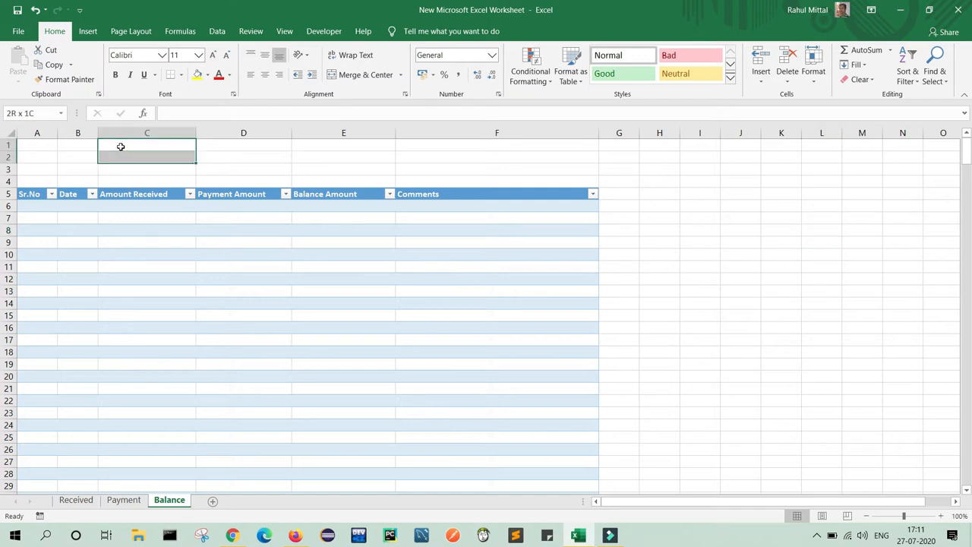
{"action": "left_click", "coordinate": [76, 144]}
{"action": "key", "text": "shift+Down"}
{"action": "key", "text": "shift+Right"}
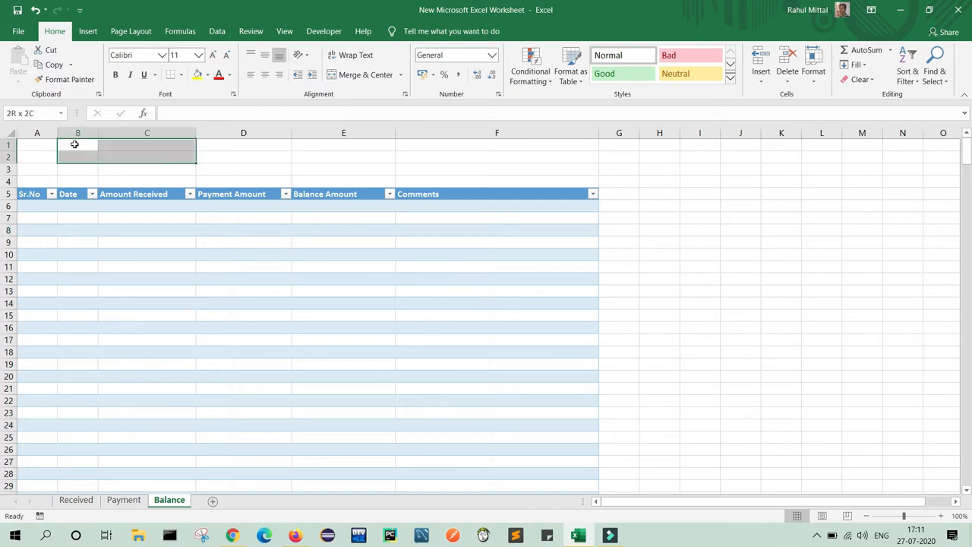
{"action": "key", "text": "shift+Right"}
{"action": "key", "text": "shift+Right"}
{"action": "left_click", "coordinate": [183, 77]}
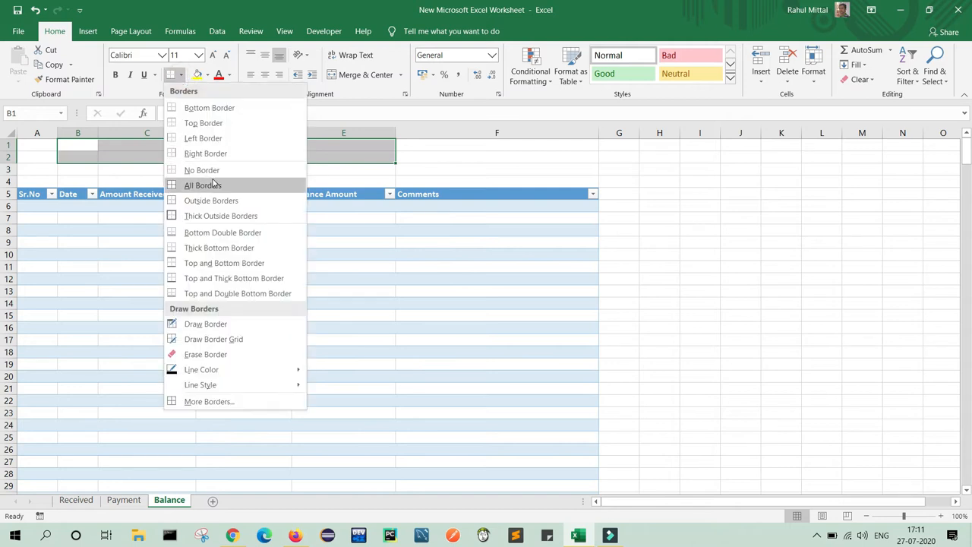
{"action": "left_click", "coordinate": [215, 186]}
Label B1:E1 as Date, Amount Received, Payment Amount and Balance Amount.
{"action": "left_click", "coordinate": [81, 145]}
{"action": "type", "text": "Date"}
{"action": "key", "text": "Tab"}
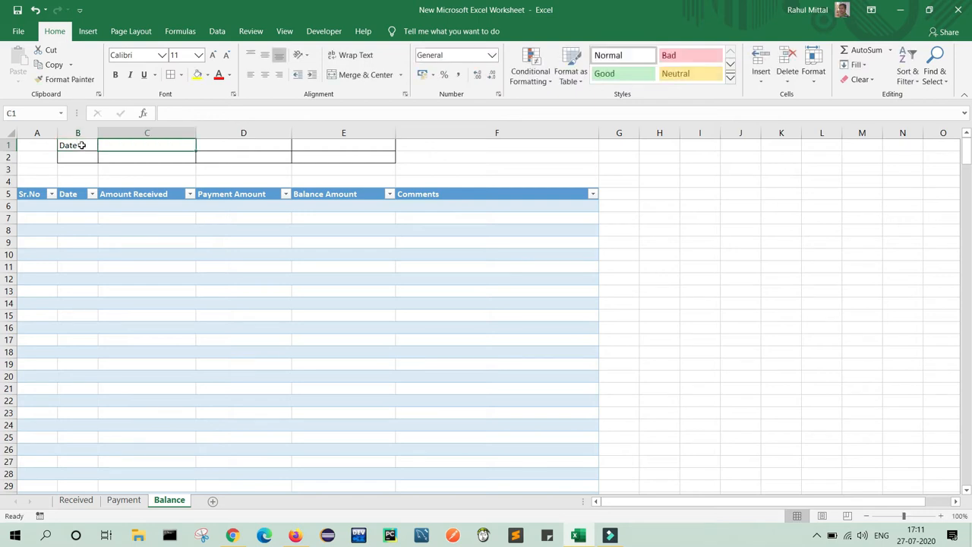
{"action": "type", "text": "Amount"}
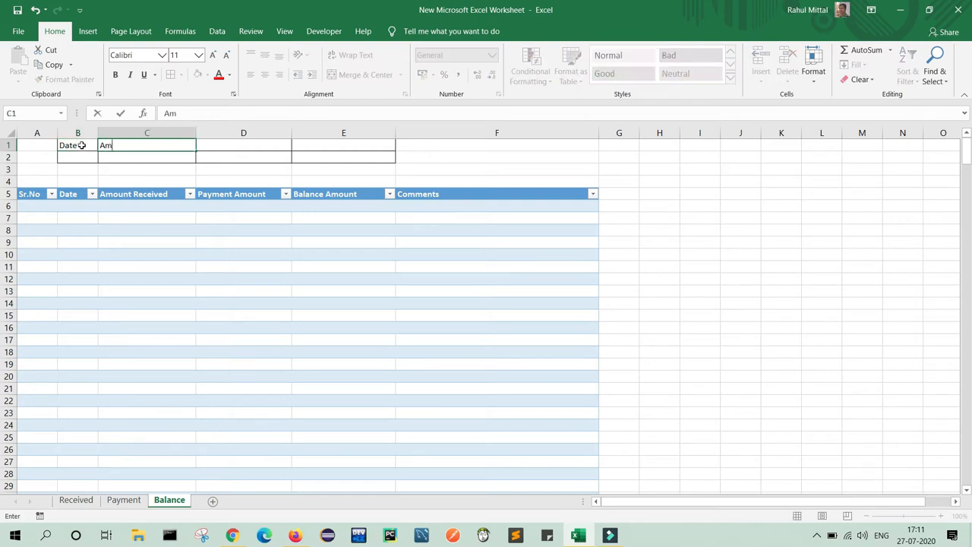
{"action": "type", "text": "Received"}
{"action": "key", "text": "Tab"}
{"action": "type", "text": "Payment Amount"}
{"action": "key", "text": "Tab"}
{"action": "type", "text": "Balance Amount"}
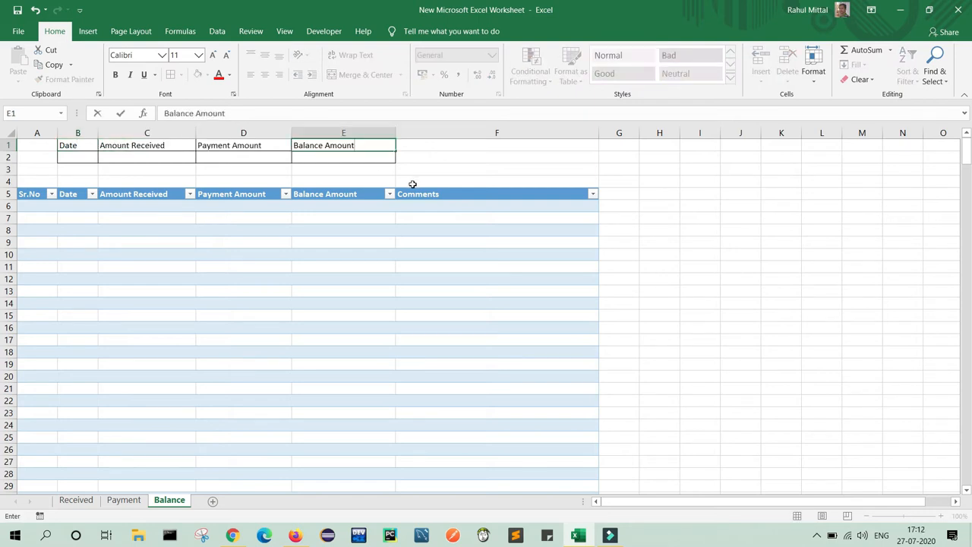
{"action": "left_click", "coordinate": [734, 240]}
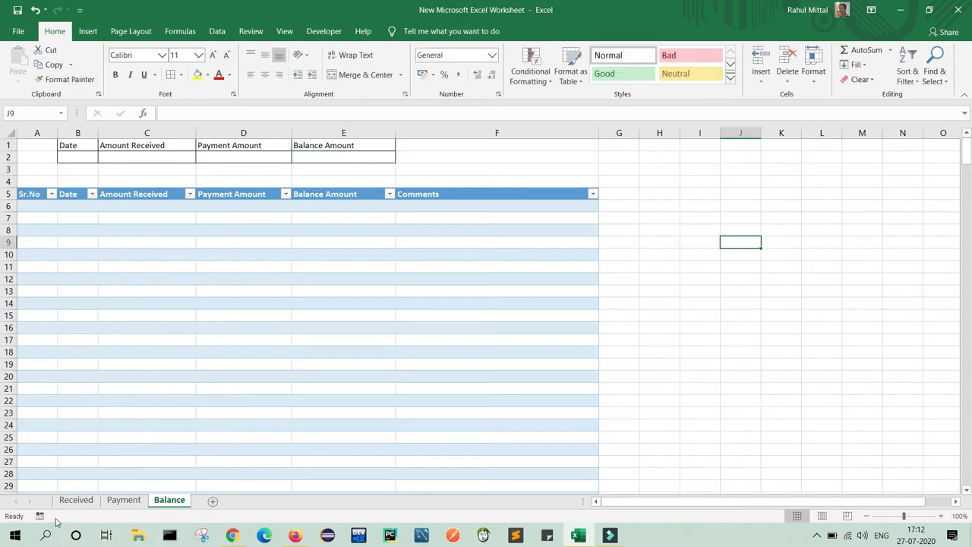
Clear the Received selection, then rename Payment's D5 to 'Payment Amount To' and F5 to 'Payment Amount'.
{"action": "left_click", "coordinate": [76, 500]}
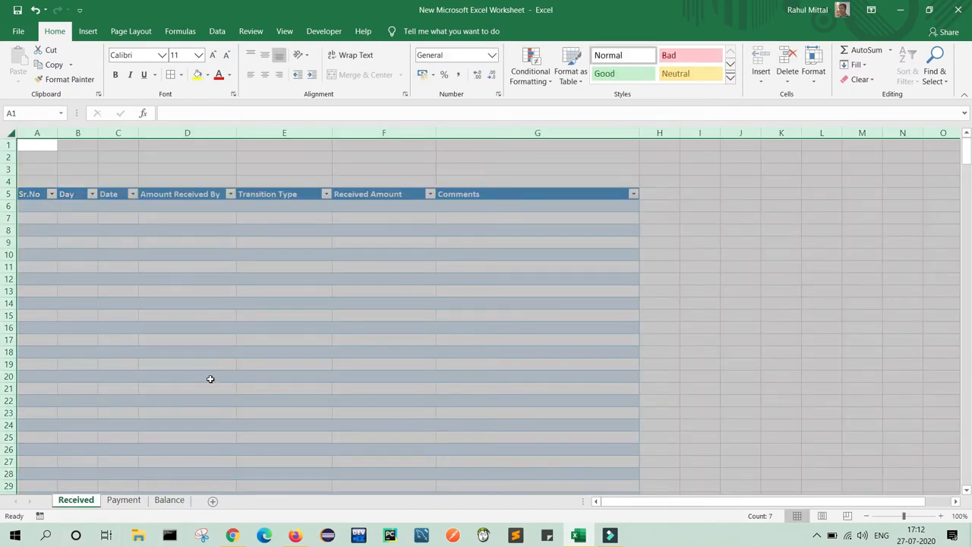
{"action": "left_click", "coordinate": [210, 379]}
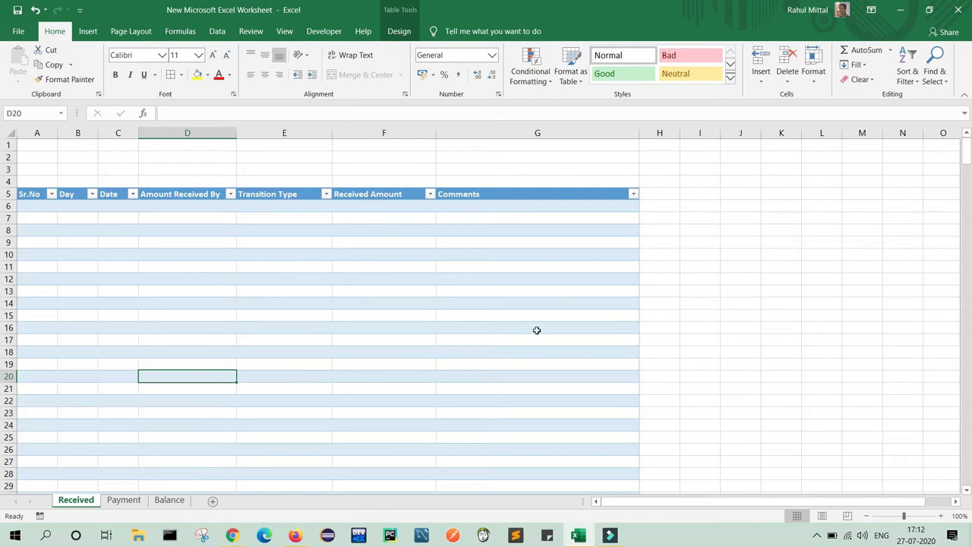
{"action": "left_click", "coordinate": [124, 500]}
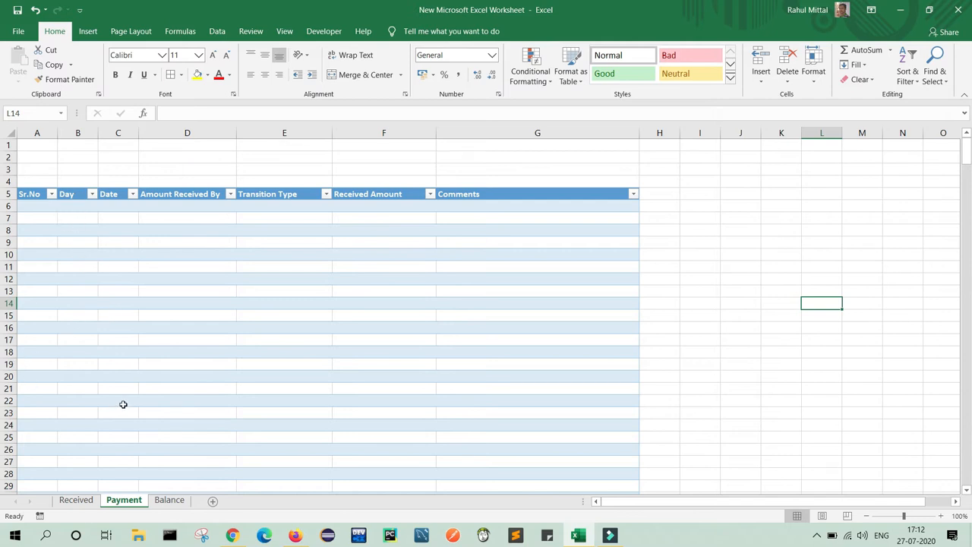
{"action": "left_click", "coordinate": [192, 194]}
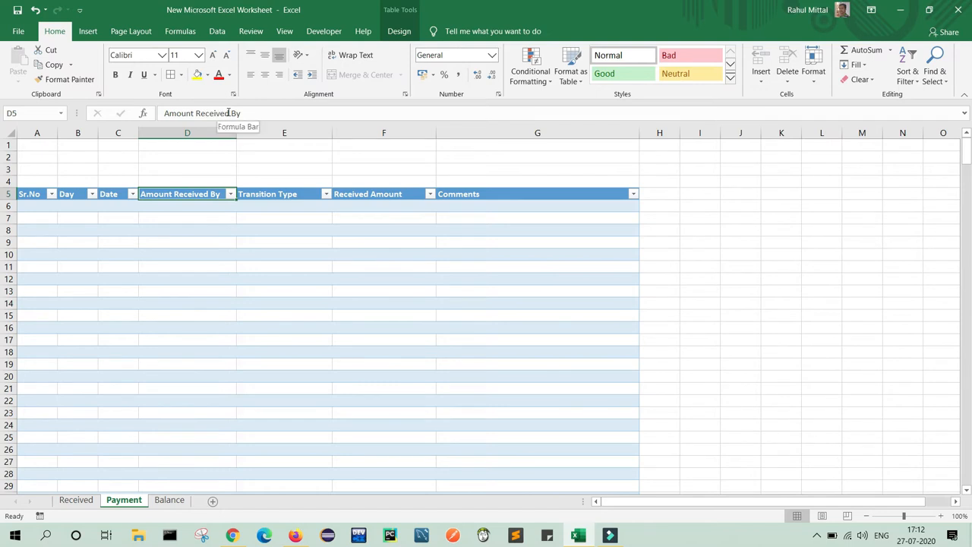
{"action": "left_click_drag", "start_coordinate": [229, 114], "coordinate": [161, 116]}
{"action": "type", "text": "Payment Amount To"}
{"action": "left_click", "coordinate": [297, 266]}
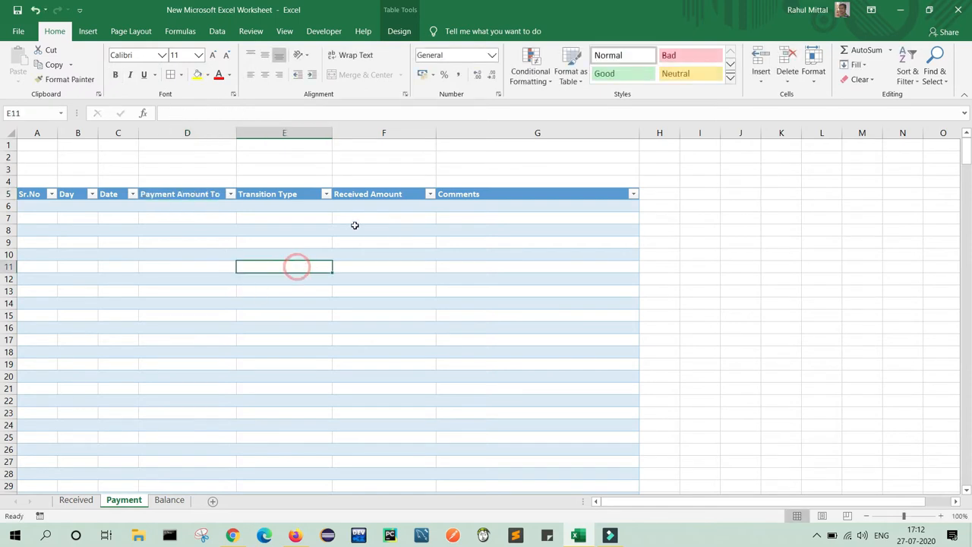
{"action": "left_click", "coordinate": [373, 194]}
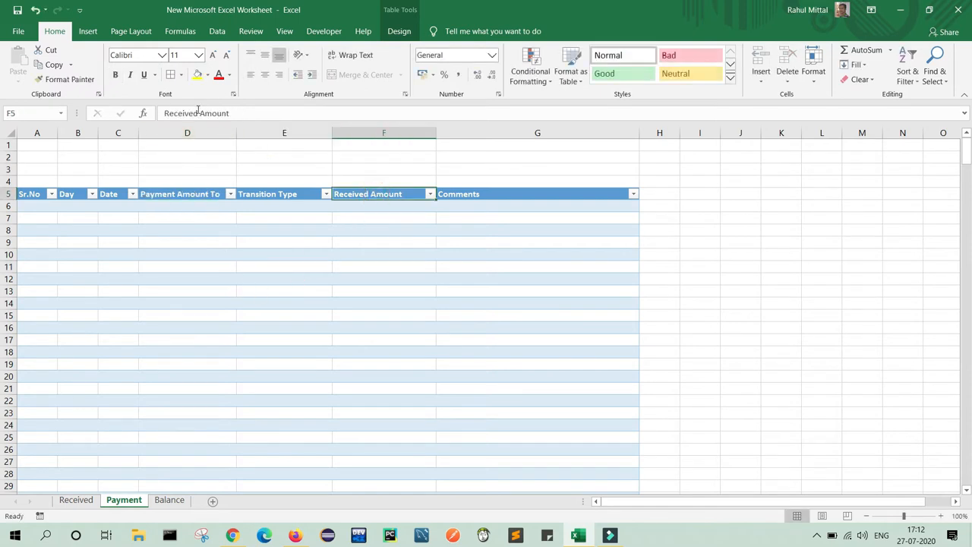
{"action": "left_click", "coordinate": [806, 240]}
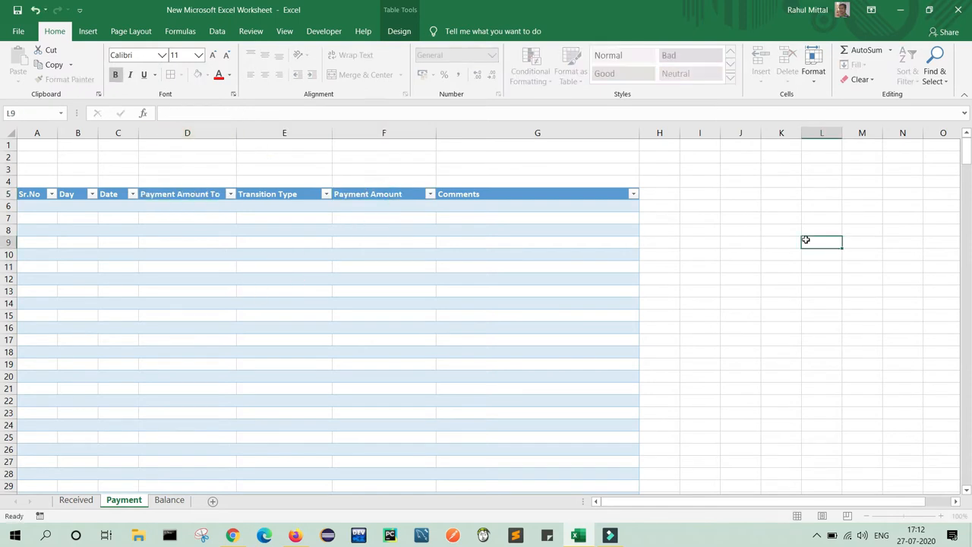
{"action": "left_click", "coordinate": [169, 500]}
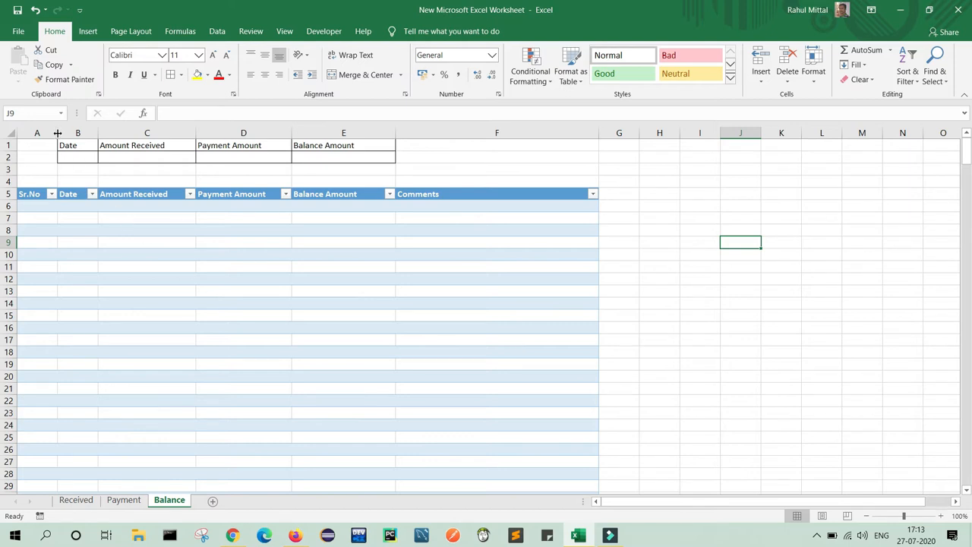
Widen columns B through E to fit the summary labels.
{"action": "left_click_drag", "start_coordinate": [99, 133], "coordinate": [119, 133]}
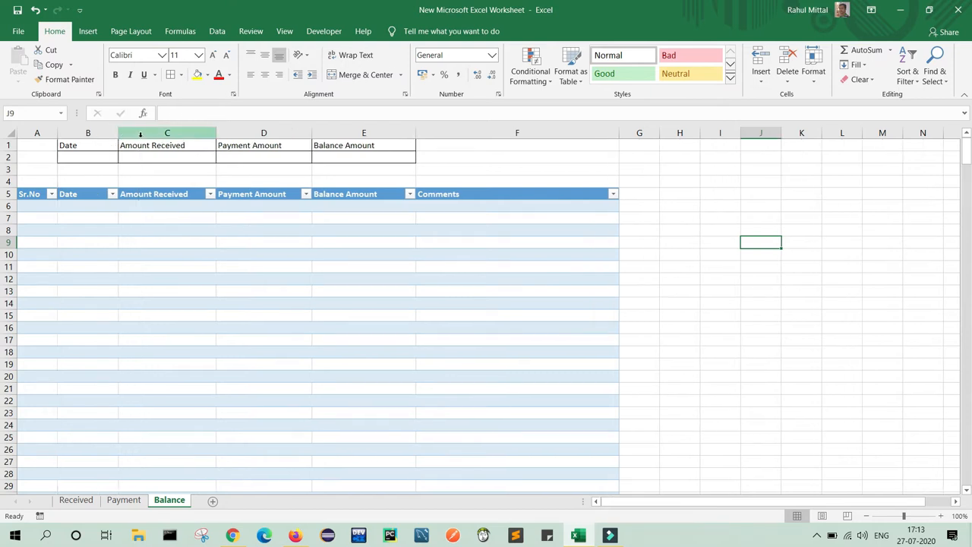
{"action": "left_click_drag", "start_coordinate": [216, 133], "coordinate": [271, 143]}
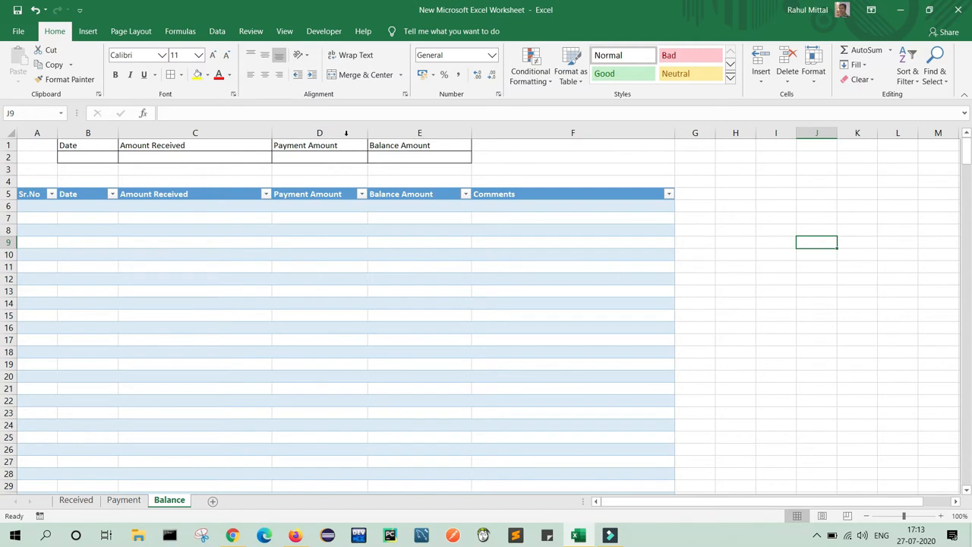
{"action": "left_click_drag", "start_coordinate": [367, 133], "coordinate": [449, 142]}
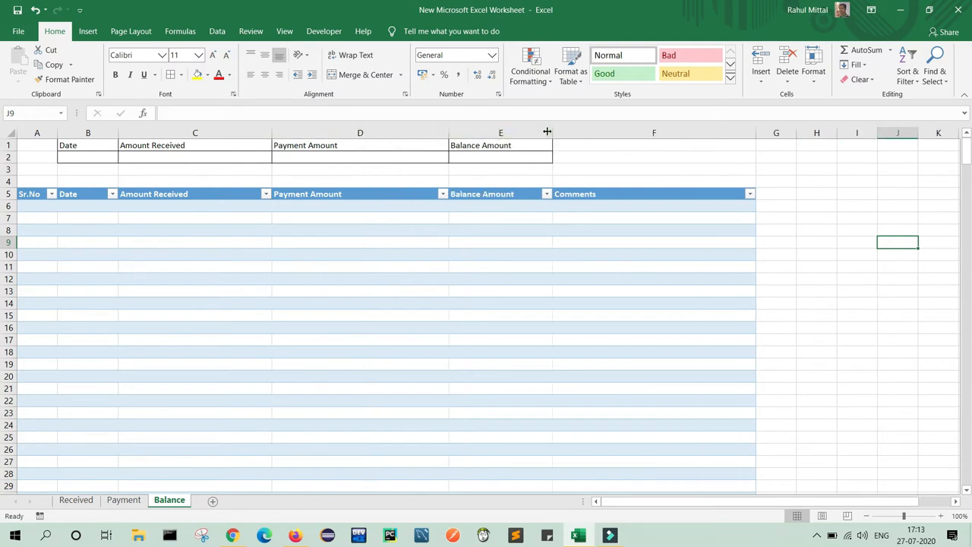
{"action": "left_click_drag", "start_coordinate": [553, 133], "coordinate": [642, 132]}
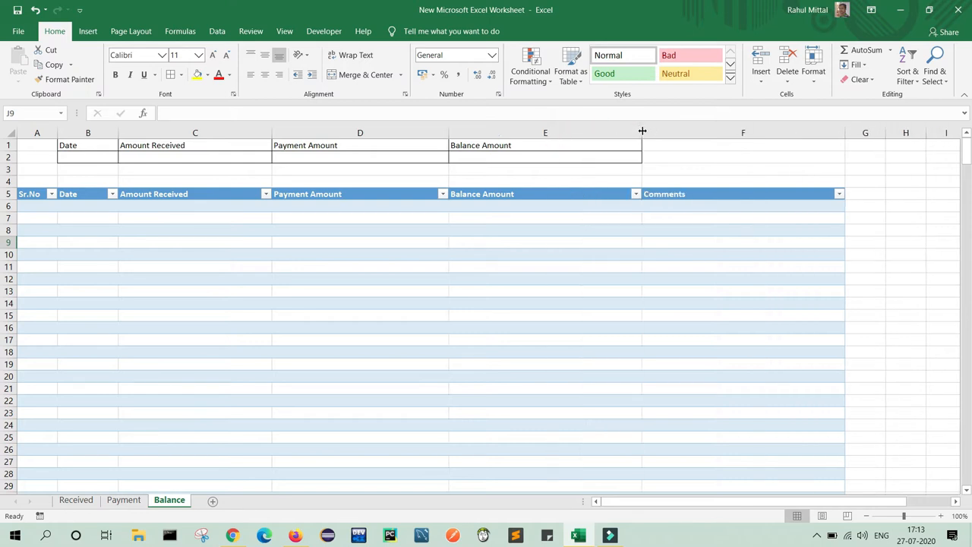
Make B1:E1 middle-aligned, centred, bold and filled dark gold.
{"action": "left_click", "coordinate": [101, 146]}
{"action": "key", "text": "shift+Right"}
{"action": "key", "text": "shift+Right"}
{"action": "key", "text": "shift+Right"}
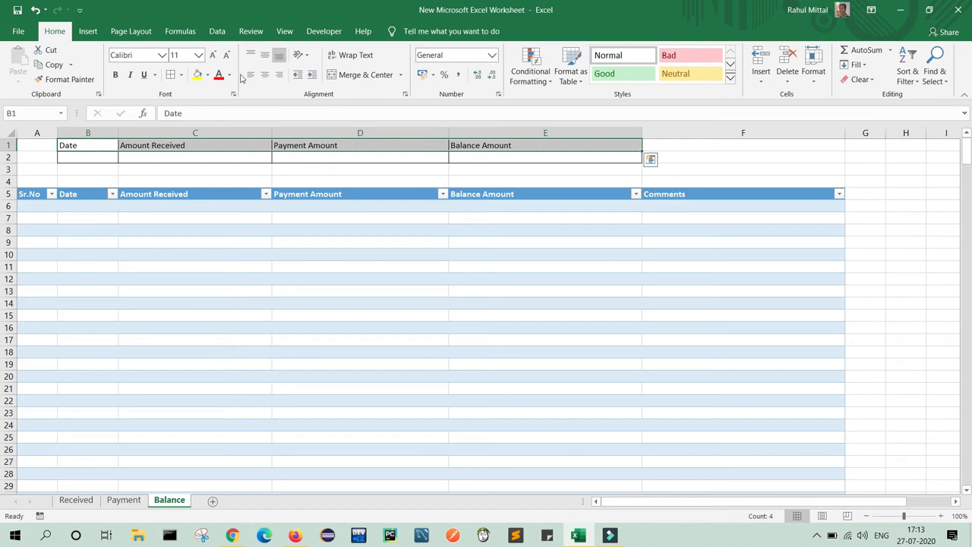
{"action": "left_click", "coordinate": [266, 57]}
{"action": "left_click", "coordinate": [265, 74]}
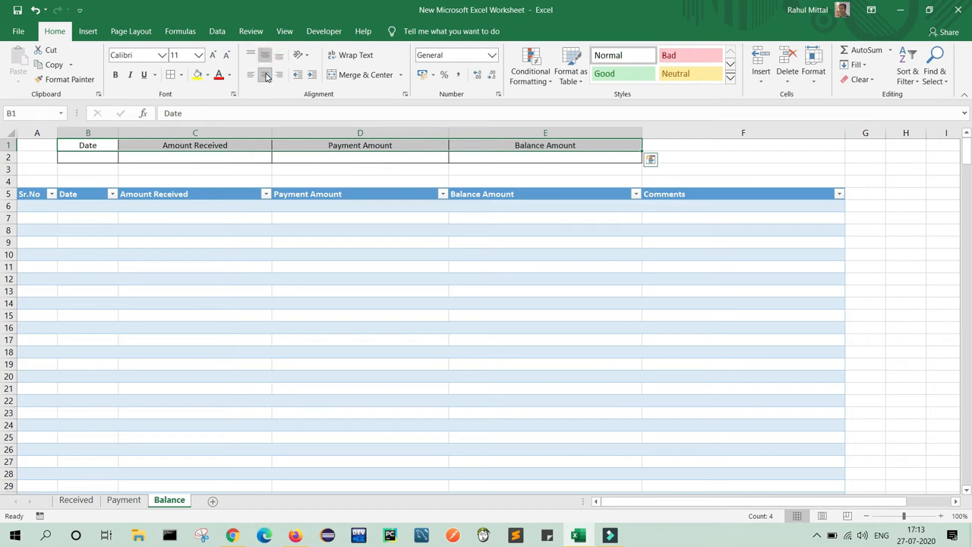
{"action": "left_click", "coordinate": [114, 75]}
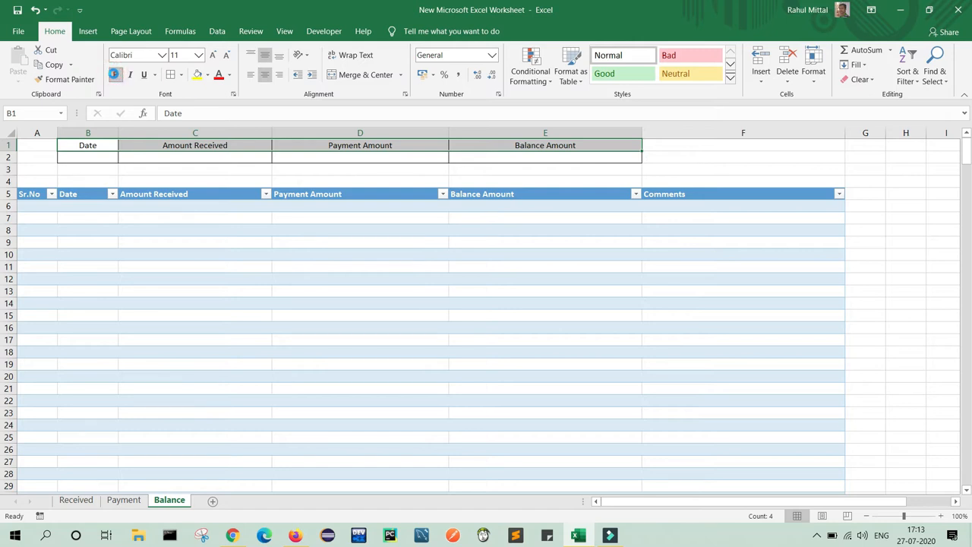
{"action": "left_click", "coordinate": [208, 74]}
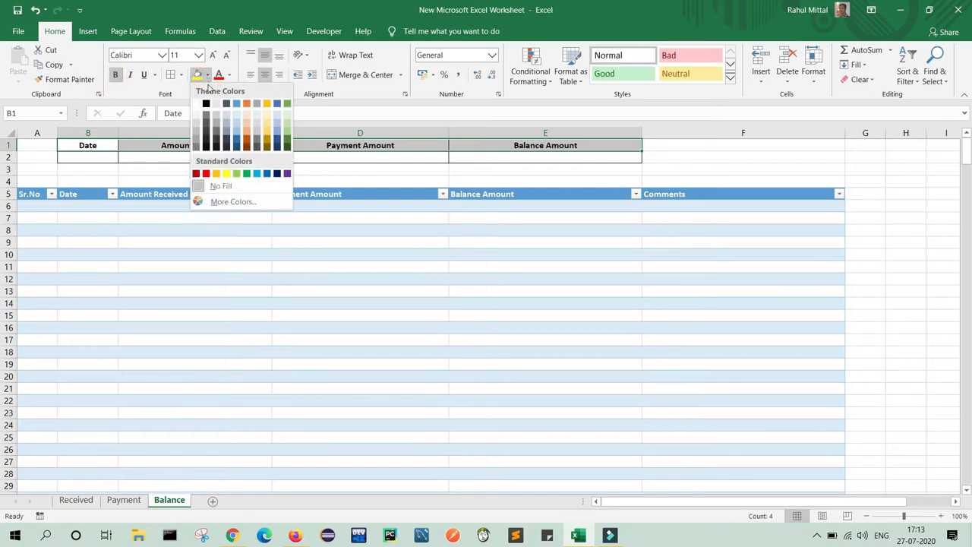
{"action": "left_click", "coordinate": [265, 139]}
{"action": "left_click", "coordinate": [906, 181]}
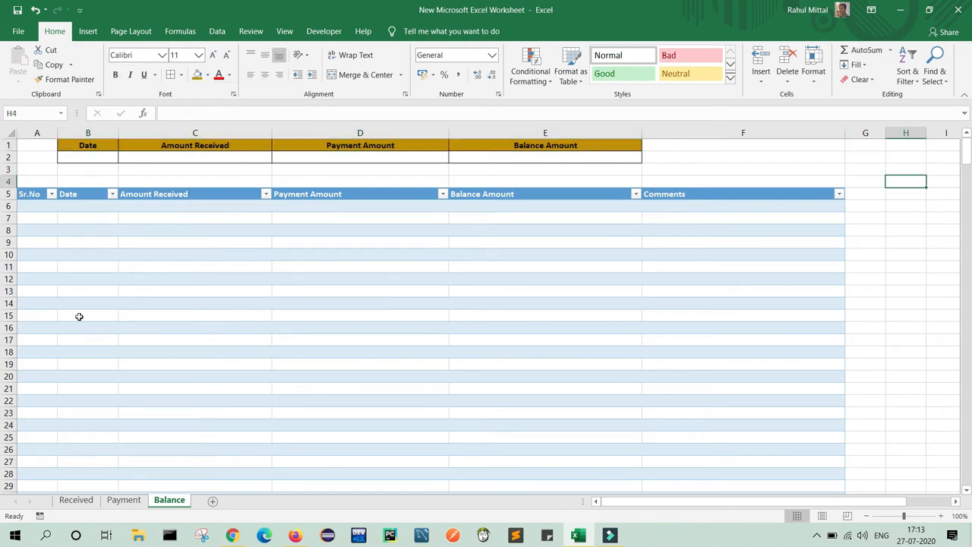
{"action": "left_click", "coordinate": [84, 500]}
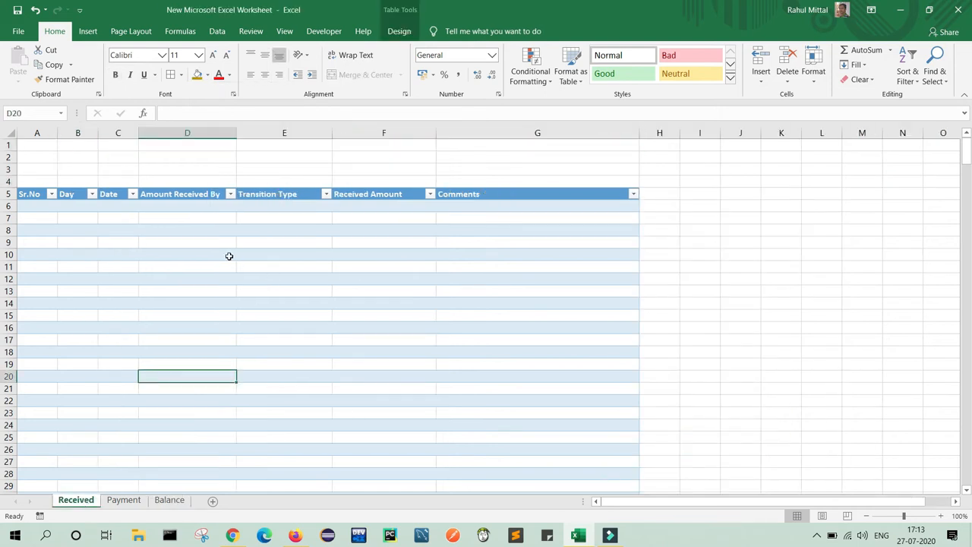
Widen column B and enter 01-April-2020 in cell C6.
{"action": "left_click_drag", "start_coordinate": [98, 133], "coordinate": [200, 133]}
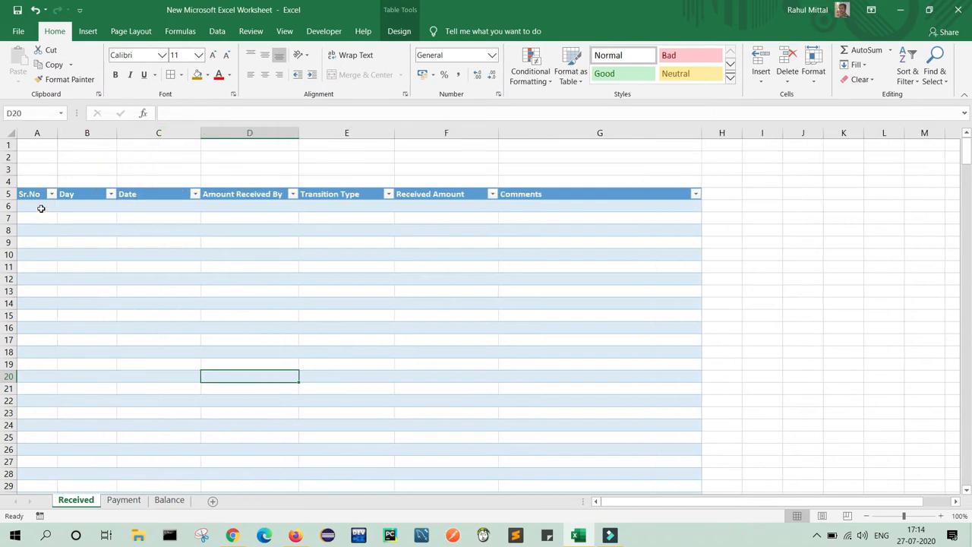
{"action": "left_click", "coordinate": [162, 208]}
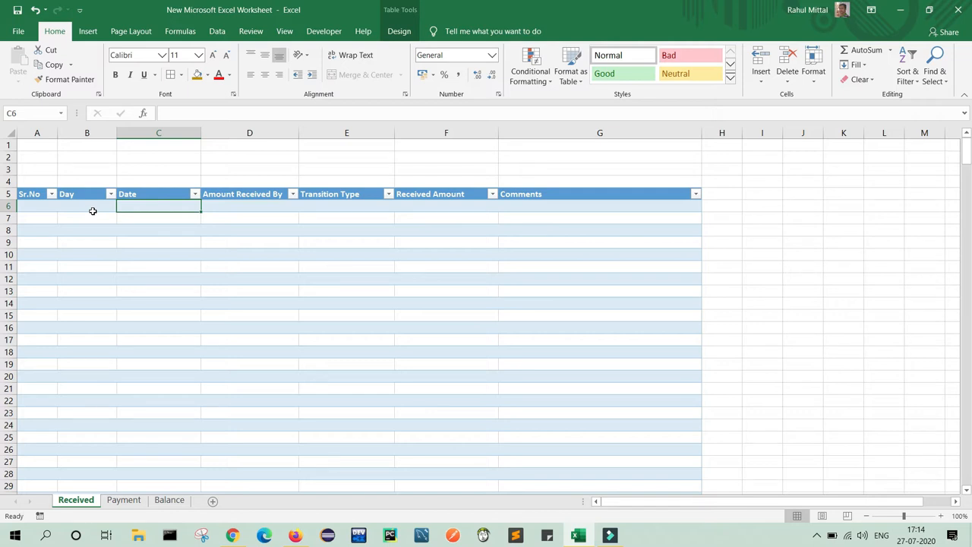
{"action": "left_click", "coordinate": [148, 205]}
{"action": "type", "text": "01-April-2020"}
{"action": "left_click", "coordinate": [281, 281]}
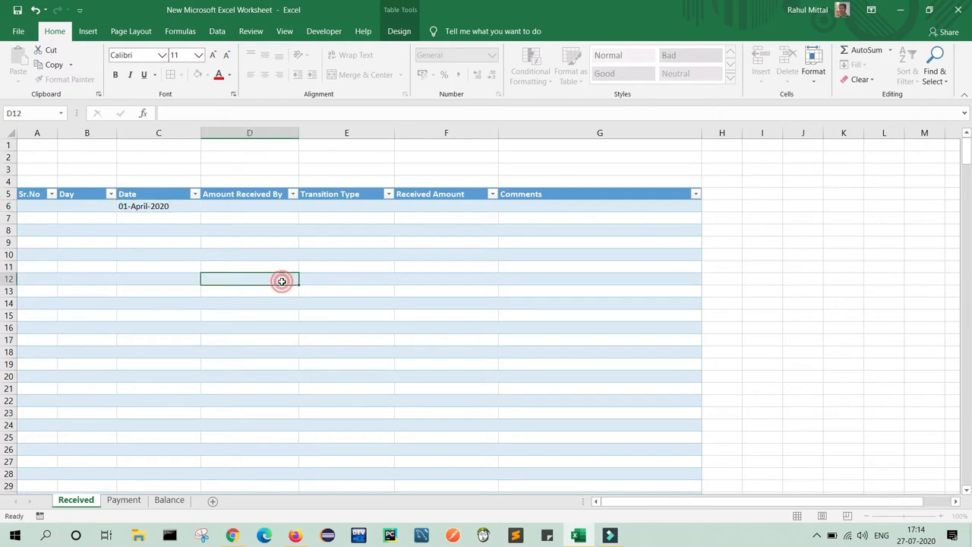
{"action": "left_click", "coordinate": [167, 206]}
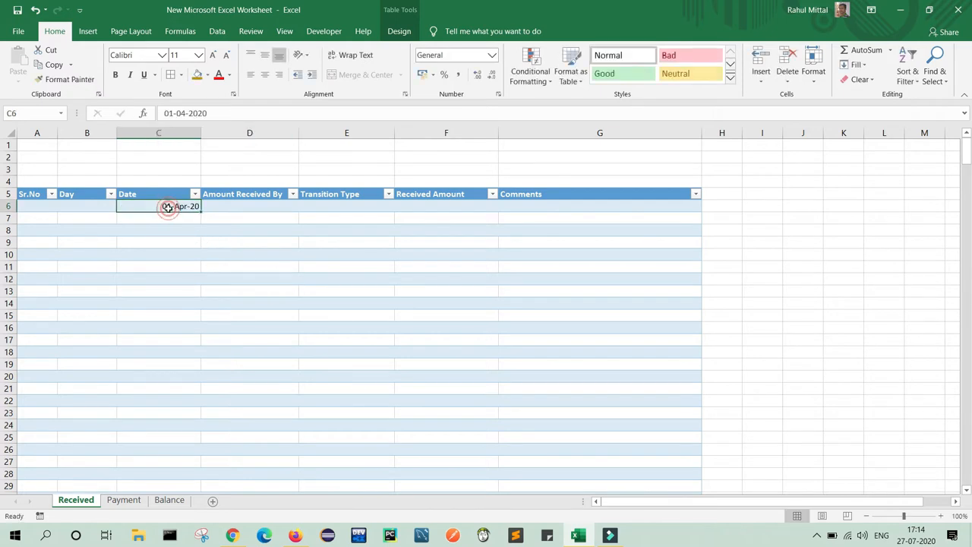
Apply the '14 March 2012' date type to C6 so it reads 01 April 2020.
{"action": "right_click", "coordinate": [169, 208]}
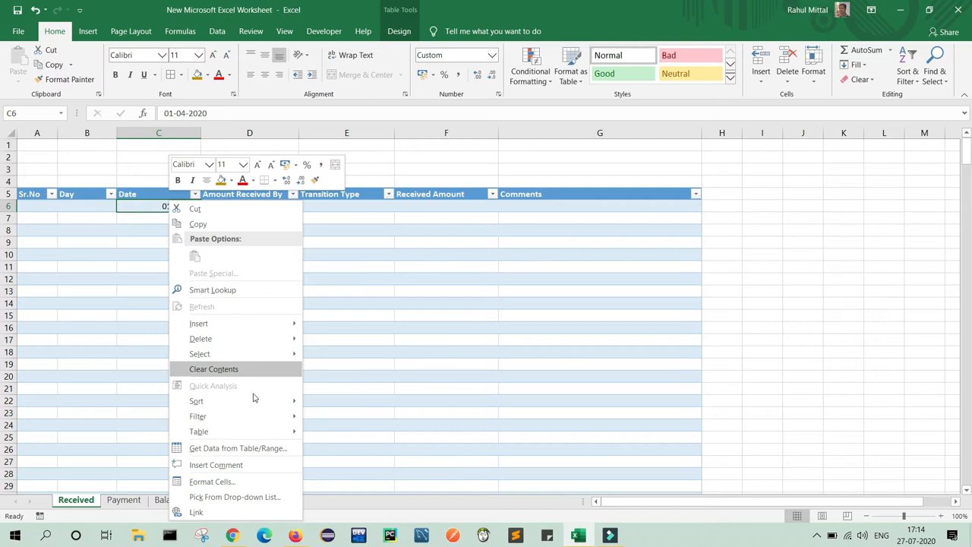
{"action": "left_click", "coordinate": [254, 483]}
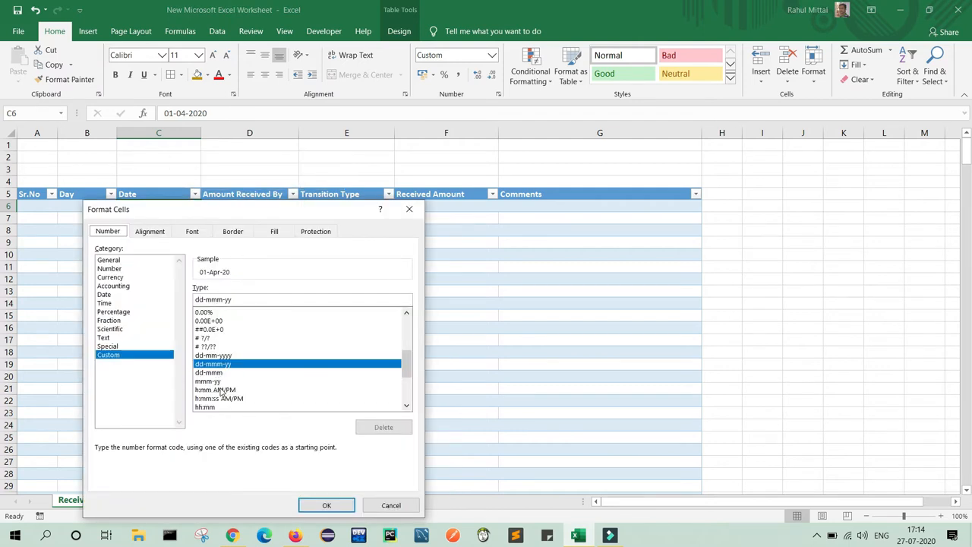
{"action": "left_click", "coordinate": [104, 295]}
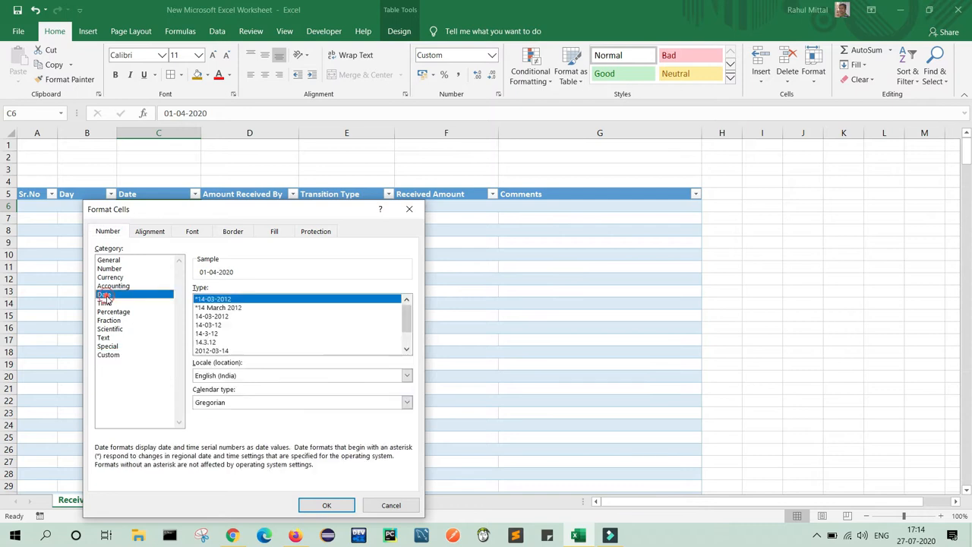
{"action": "left_click", "coordinate": [228, 308]}
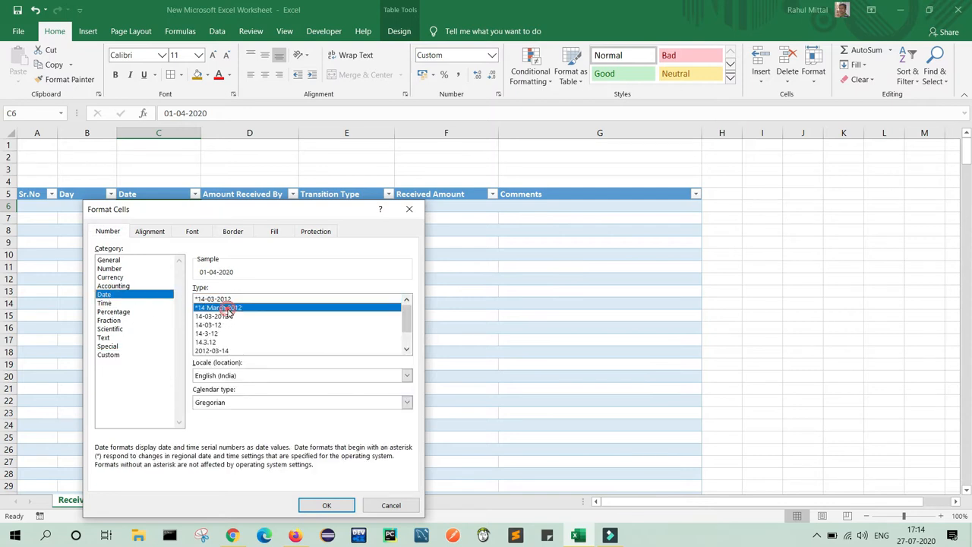
{"action": "left_click", "coordinate": [326, 505]}
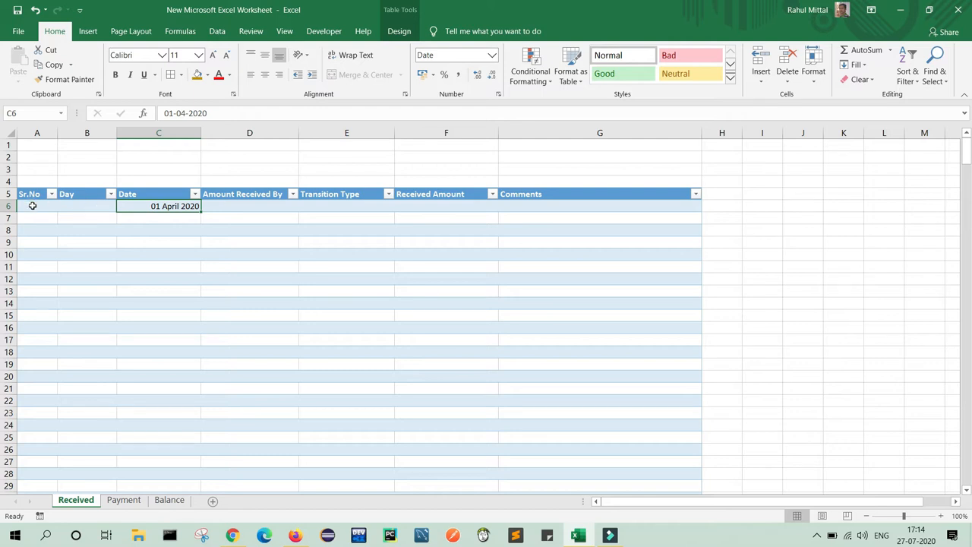
{"action": "left_click", "coordinate": [32, 206]}
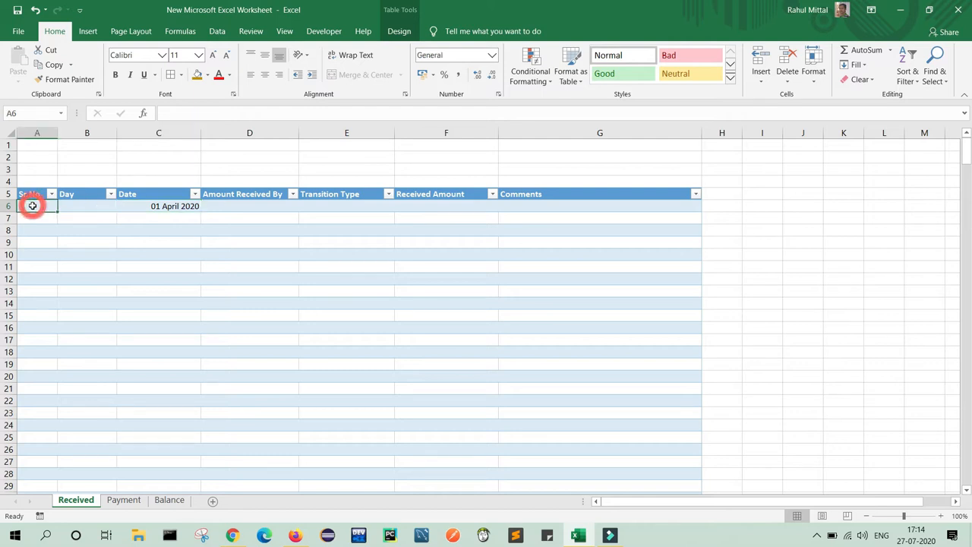
{"action": "left_click", "coordinate": [191, 112]}
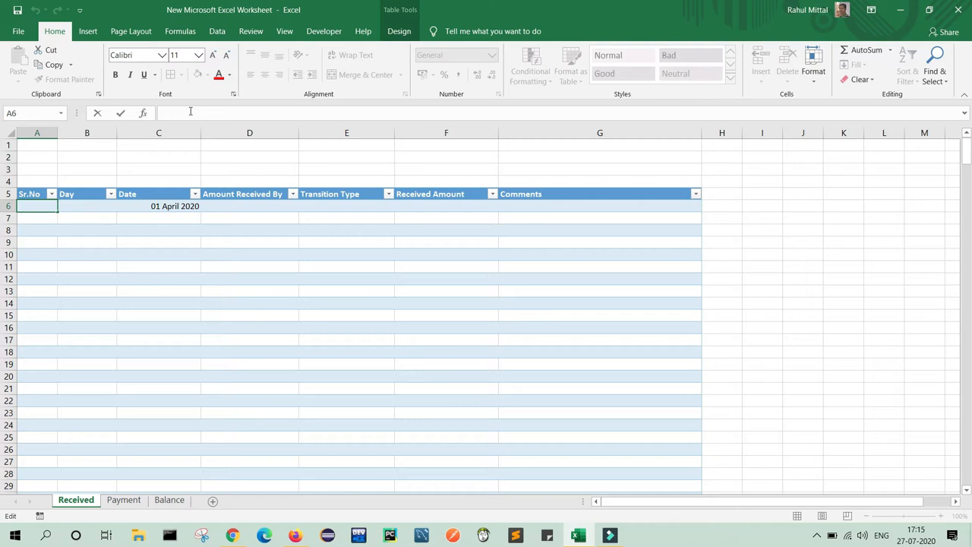
{"action": "type", "text": "="}
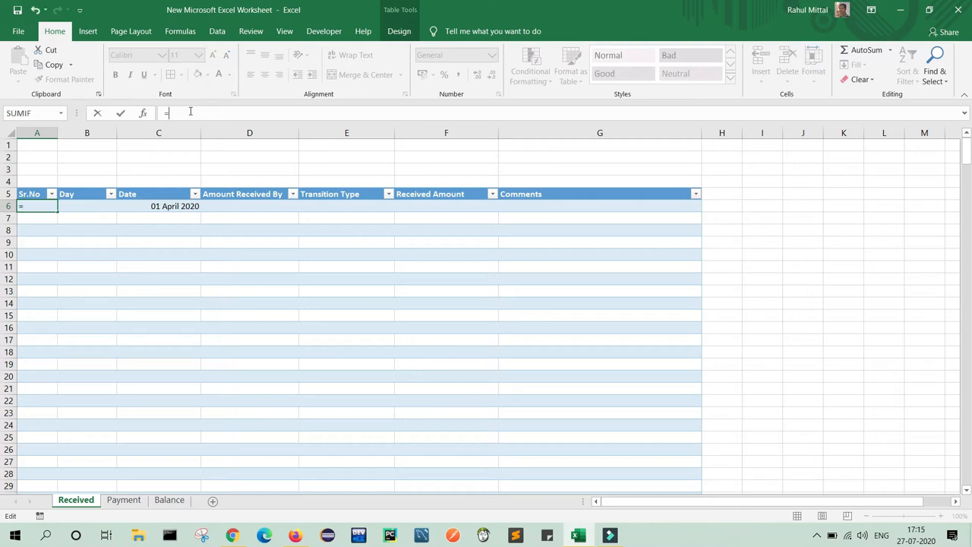
{"action": "type", "text": "I"}
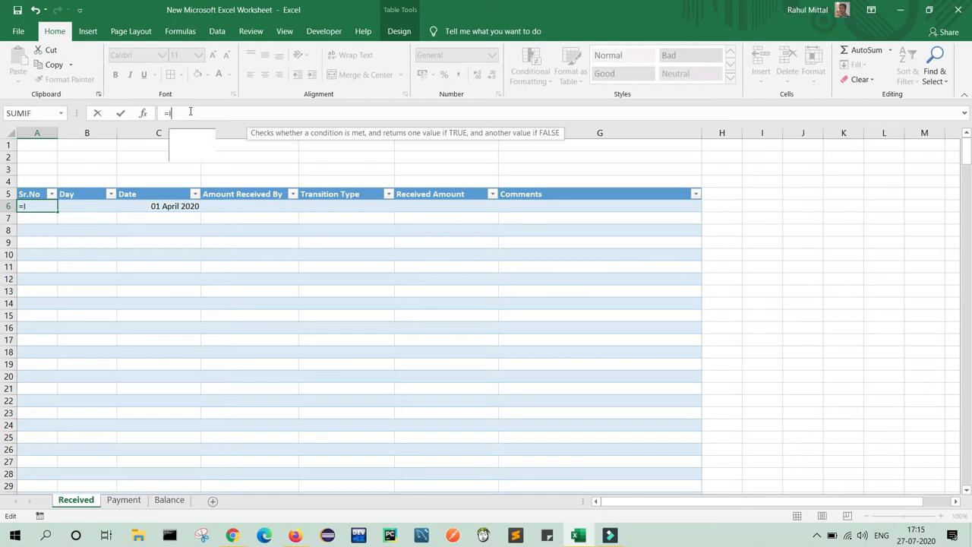
{"action": "type", "text": "F("}
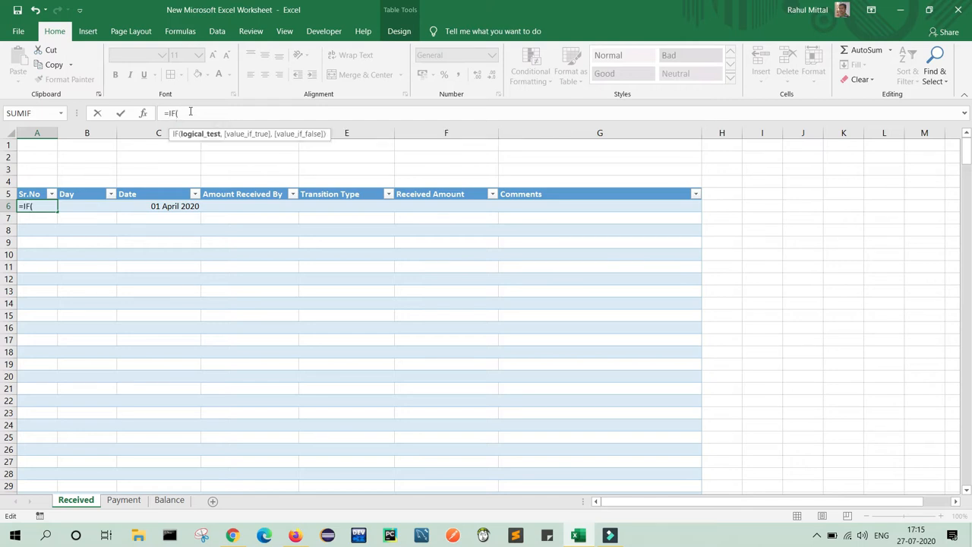
{"action": "left_click", "coordinate": [155, 210]}
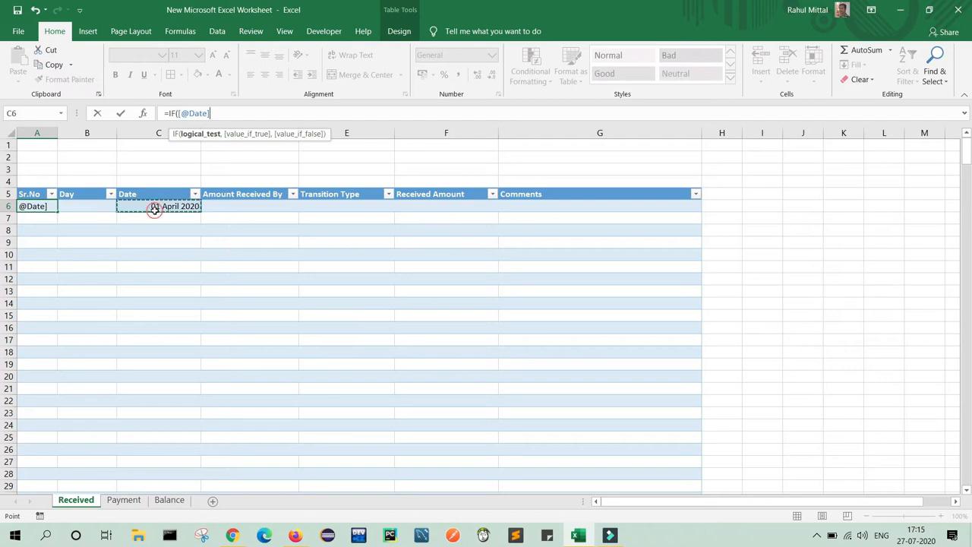
{"action": "type", "text": "=\"\""}
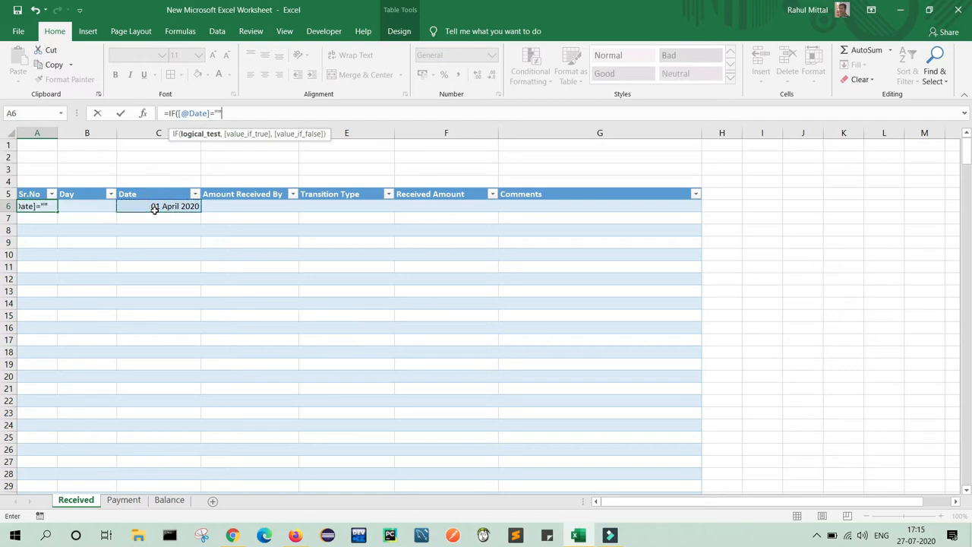
{"action": "type", "text": ","}
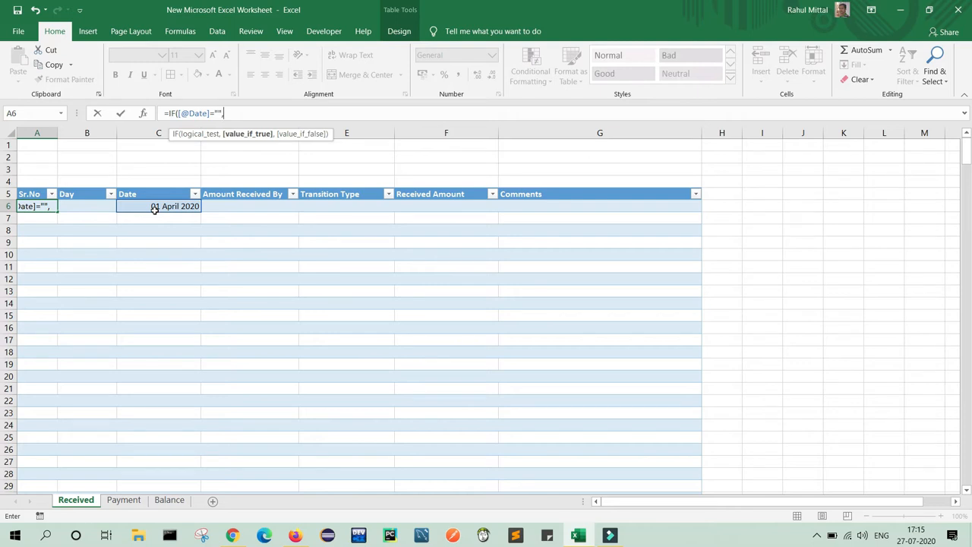
{"action": "type", "text": "\"\","}
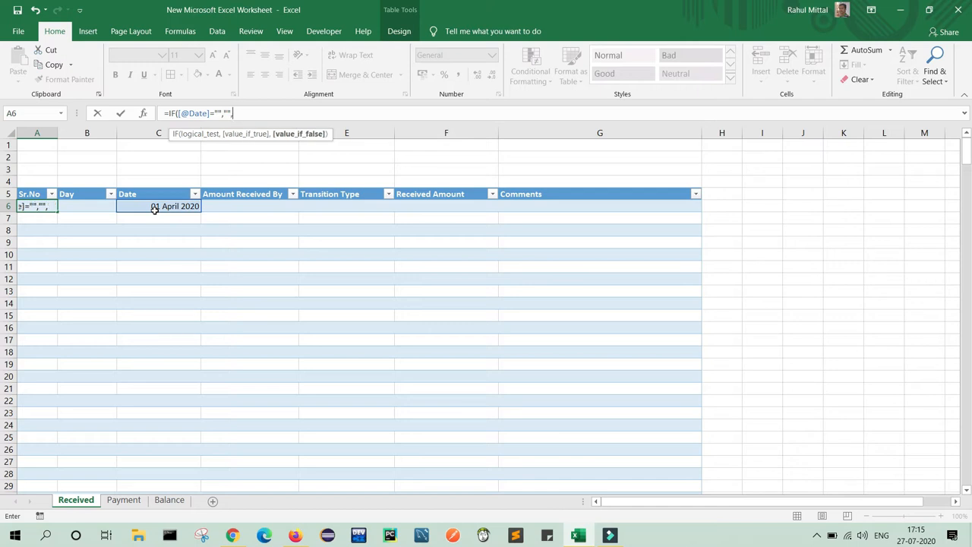
{"action": "type", "text": "row"}
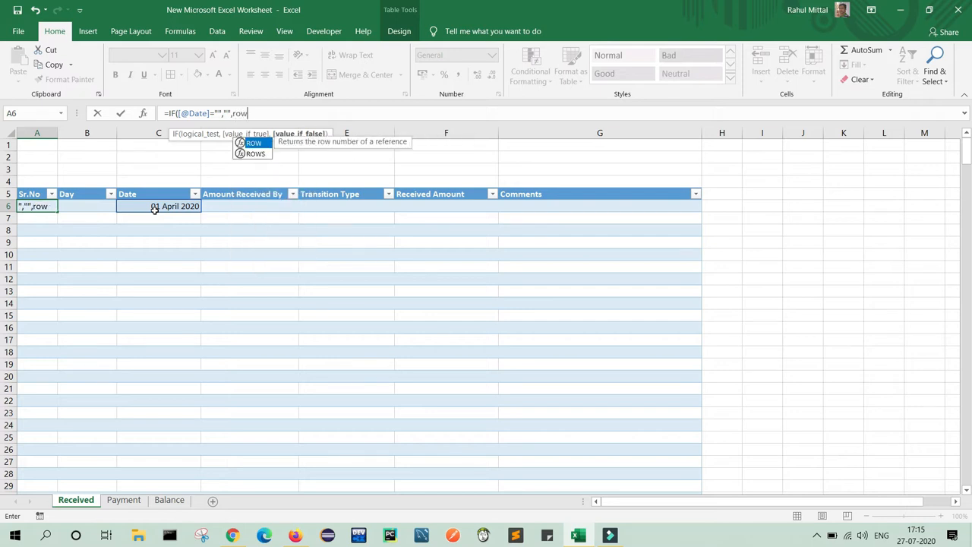
{"action": "key", "text": "Tab"}
{"action": "type", "text": "1:1"}
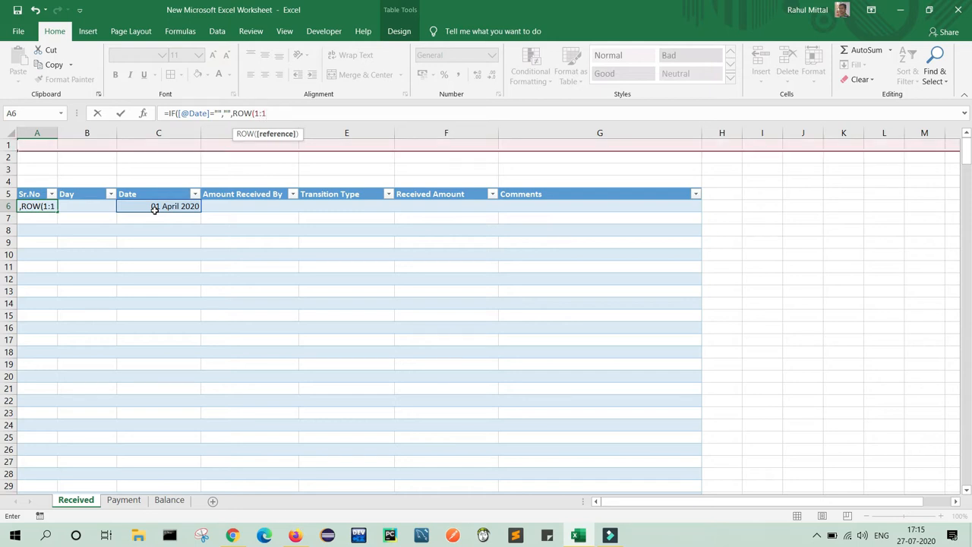
{"action": "type", "text": ")"}
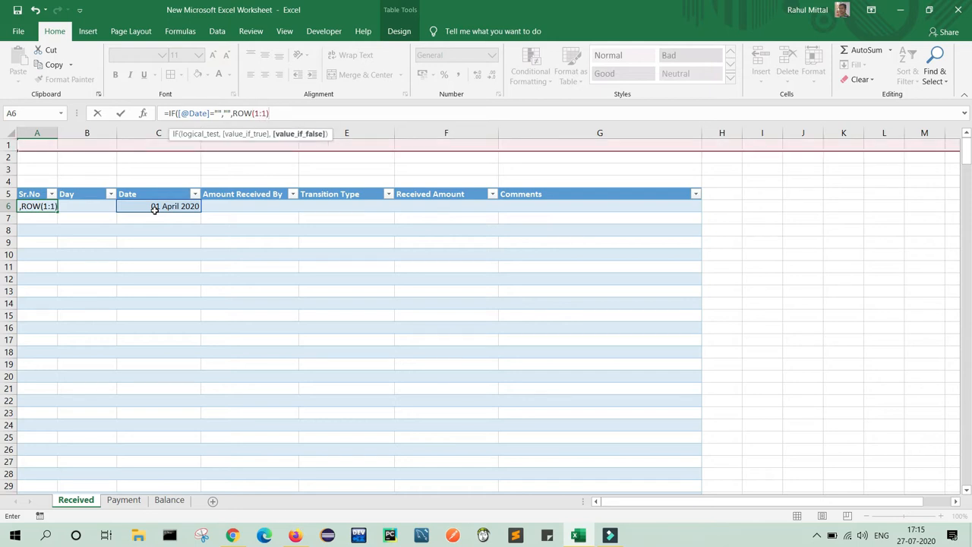
{"action": "type", "text": ")"}
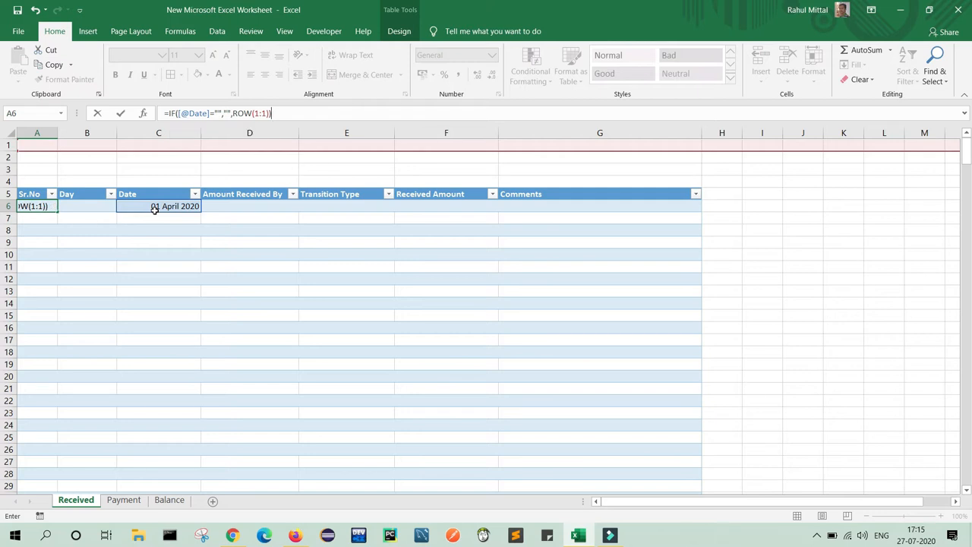
{"action": "key", "text": "Return"}
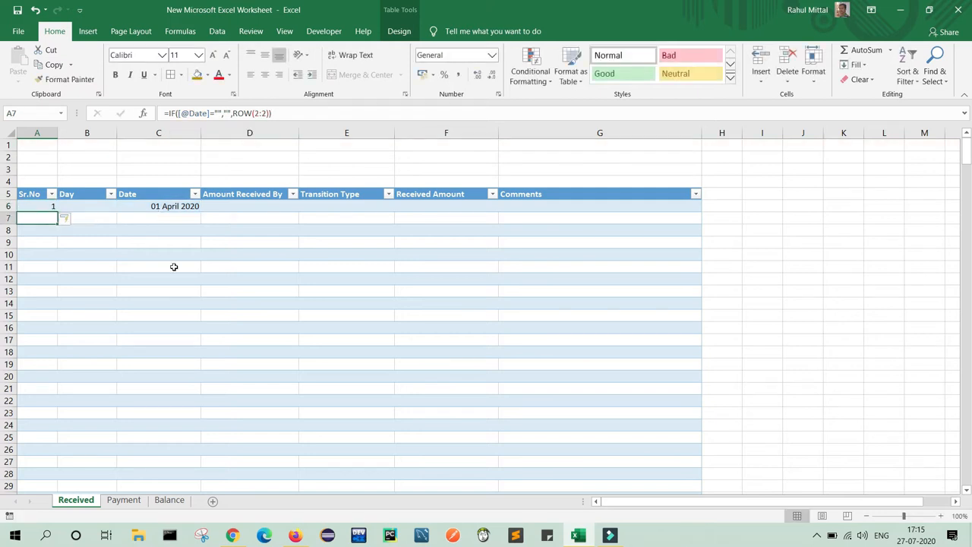
Clear C6 and re-enter the date 01 April 2020.
{"action": "left_click", "coordinate": [166, 208]}
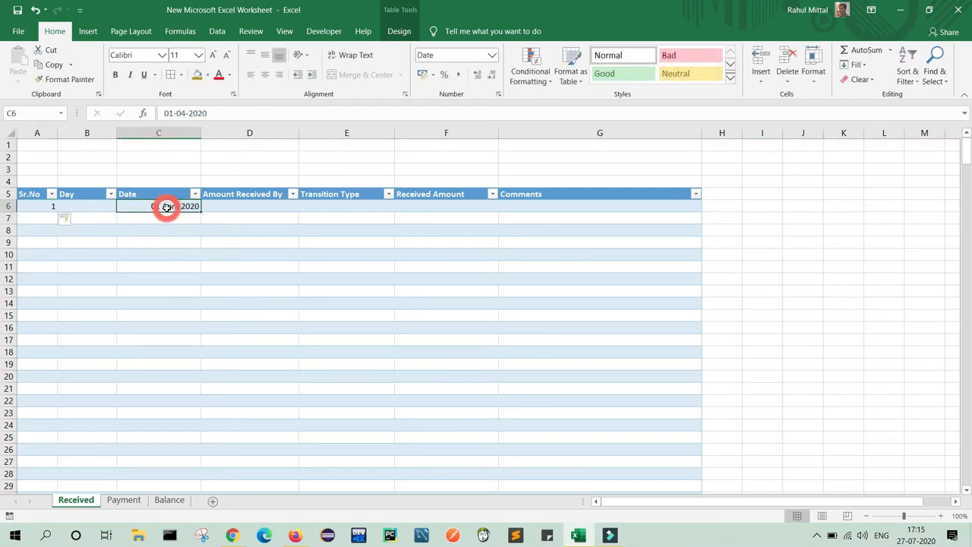
{"action": "key", "text": "Delete"}
{"action": "left_click", "coordinate": [217, 291]}
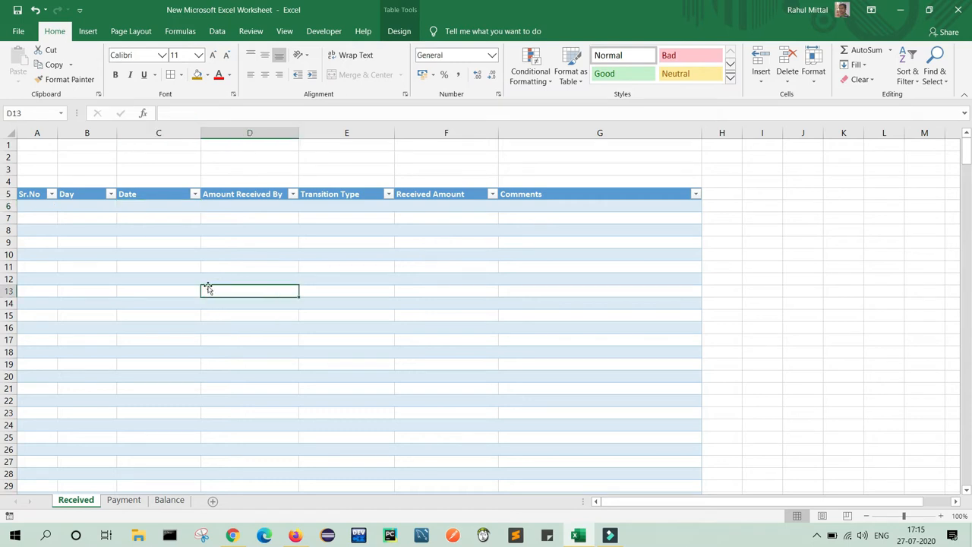
{"action": "left_click", "coordinate": [139, 208]}
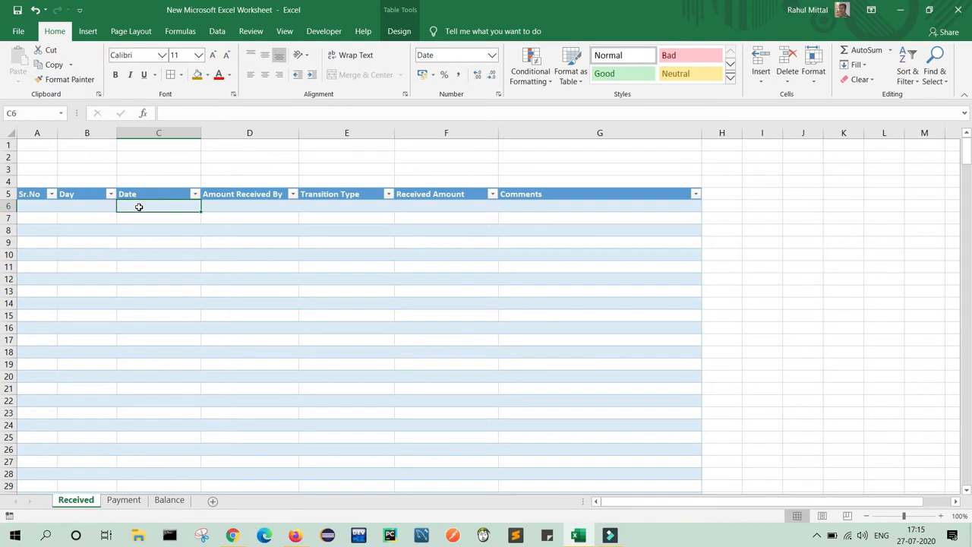
{"action": "type", "text": "01 April 2020"}
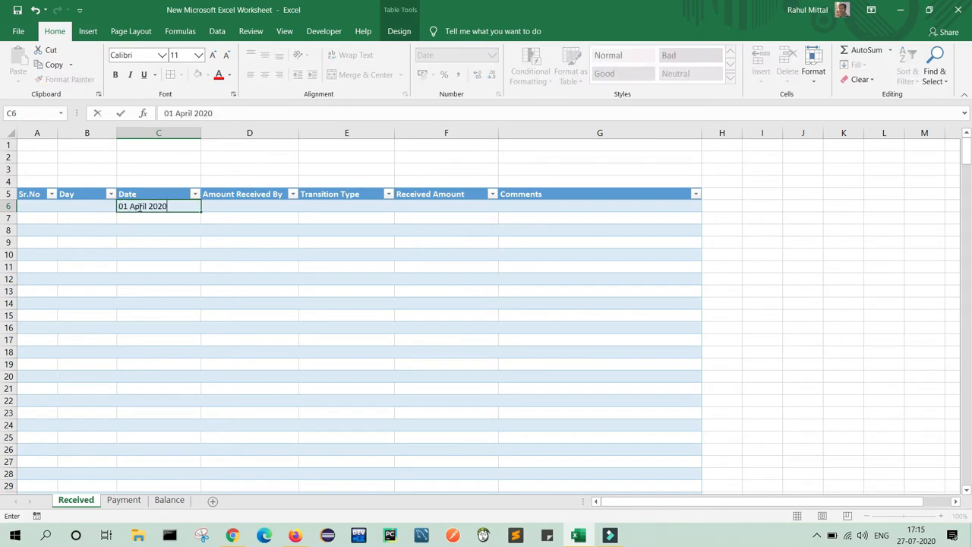
{"action": "key", "text": "Return"}
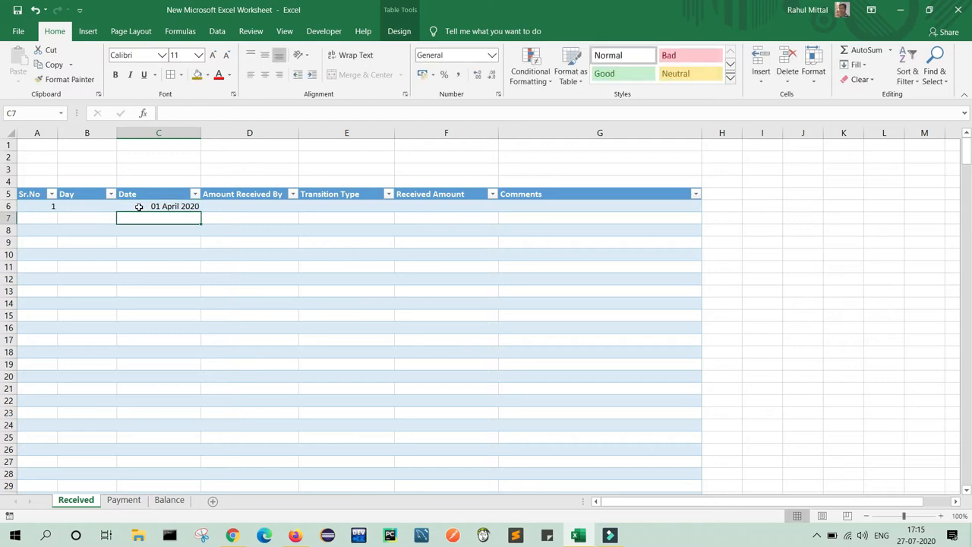
{"action": "left_click", "coordinate": [139, 207]}
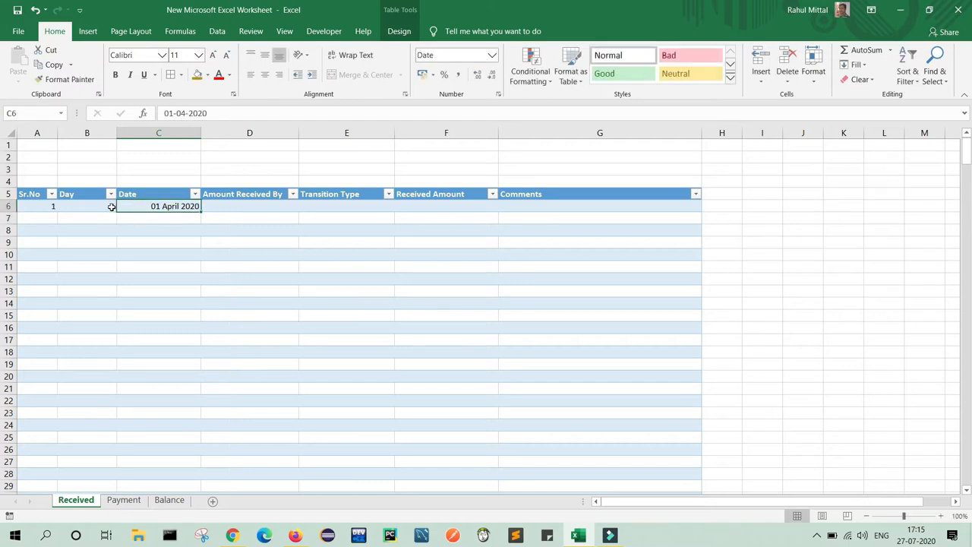
Center the Sr.No column from A6 down, both vertically and horizontally.
{"action": "left_click", "coordinate": [38, 207]}
{"action": "key", "text": "ctrl+shift+Down"}
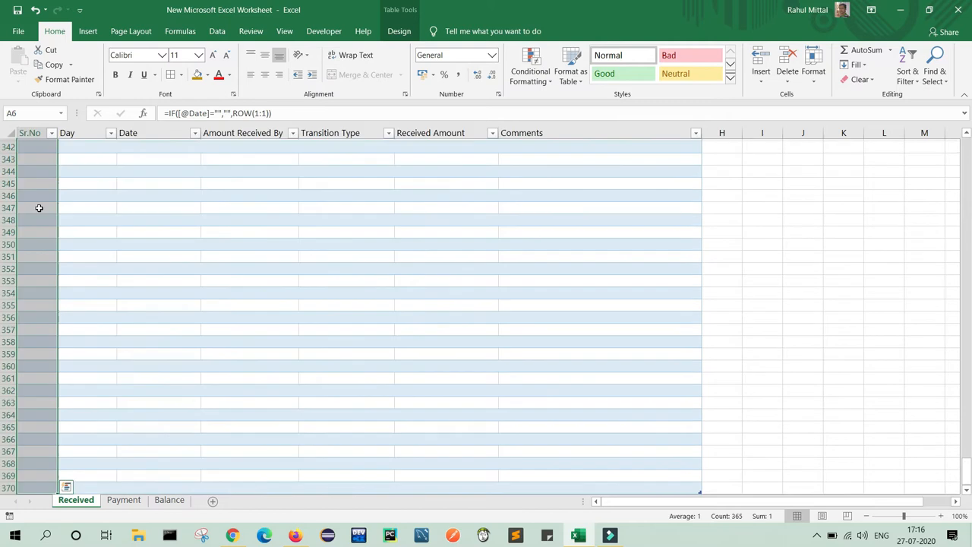
{"action": "left_click", "coordinate": [265, 55]}
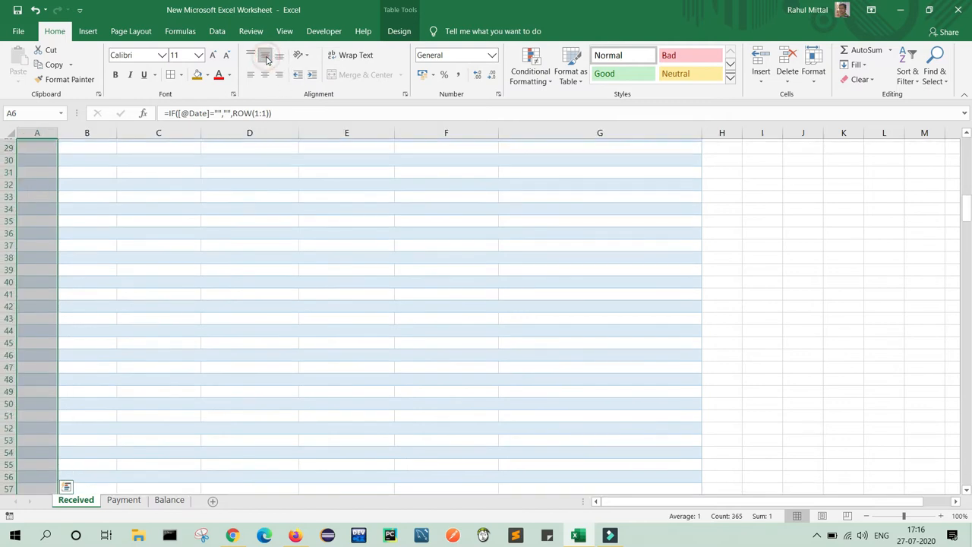
{"action": "left_click", "coordinate": [265, 73]}
Center the Date column from C6 down, both vertically and horizontally.
{"action": "left_click", "coordinate": [157, 207]}
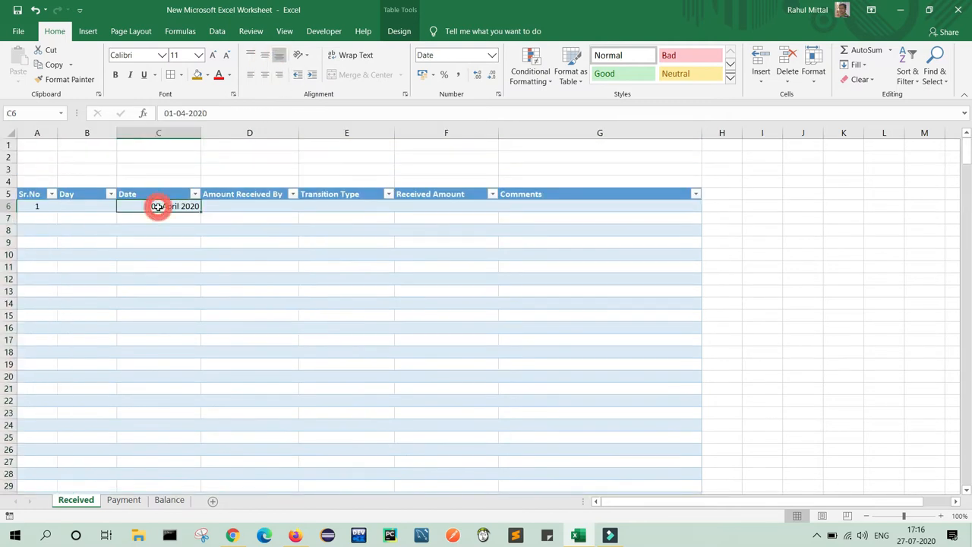
{"action": "key", "text": "ctrl+shift+Down"}
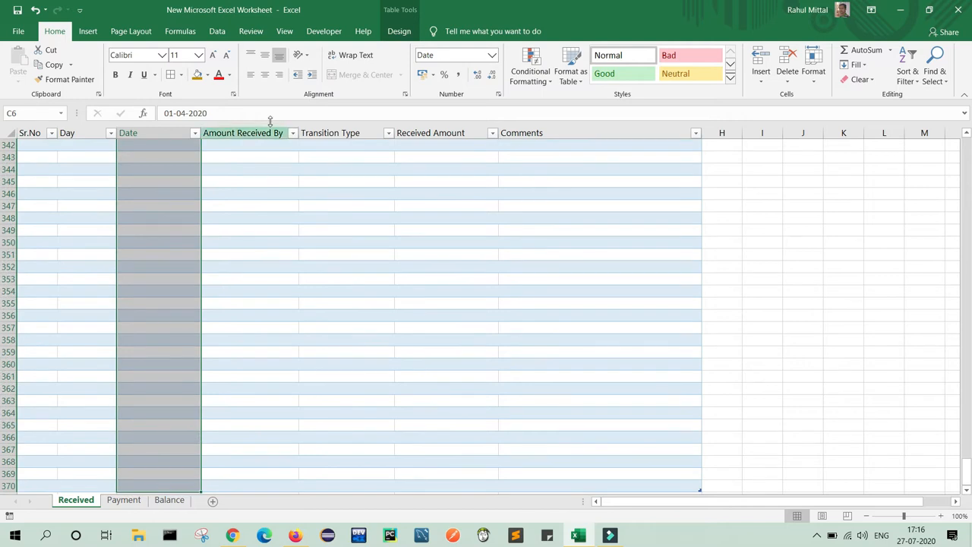
{"action": "left_click", "coordinate": [265, 54]}
{"action": "left_click", "coordinate": [76, 207]}
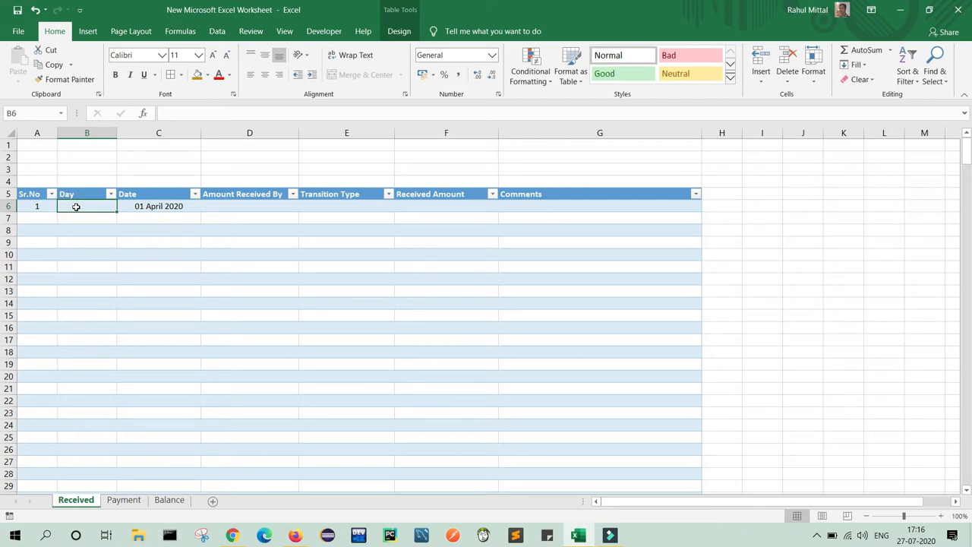
{"action": "left_click", "coordinate": [177, 112]}
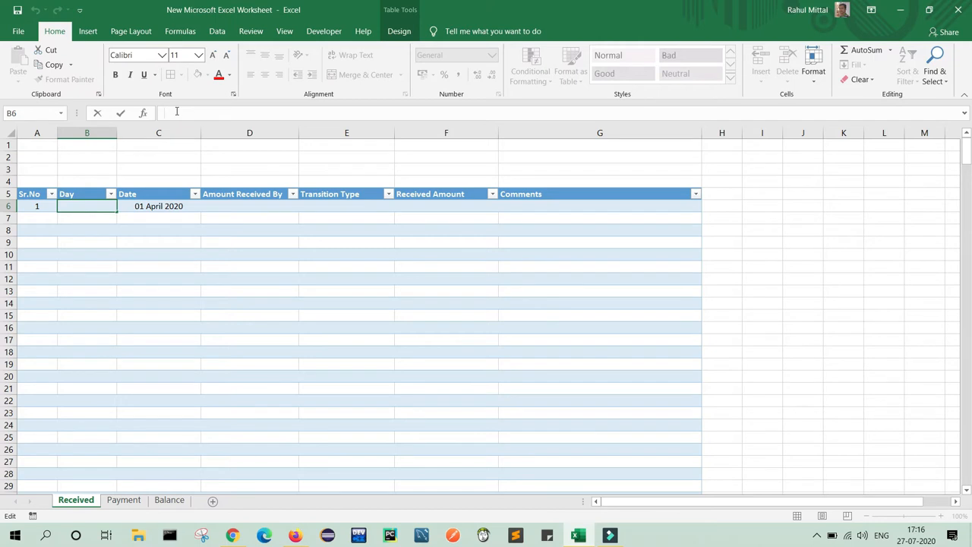
{"action": "type", "text": "="}
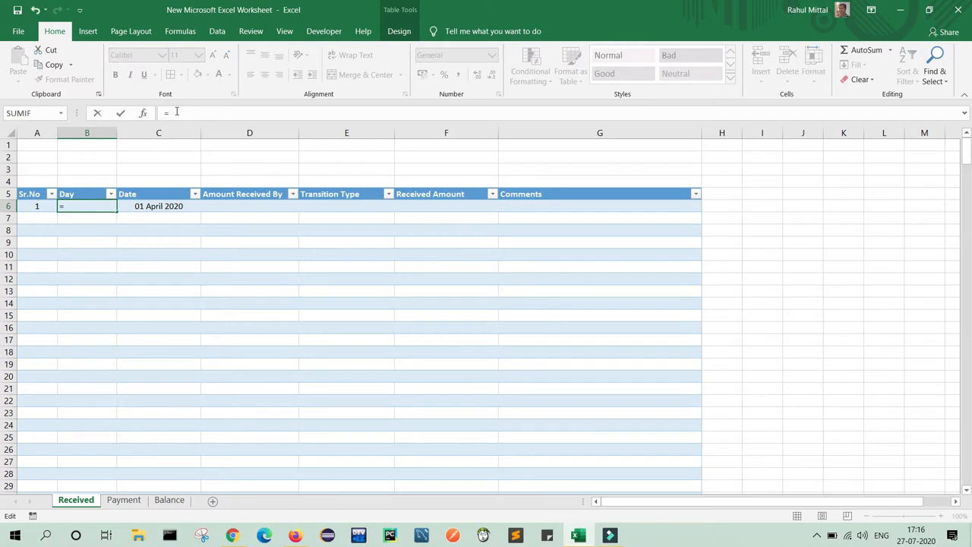
{"action": "type", "text": "I"}
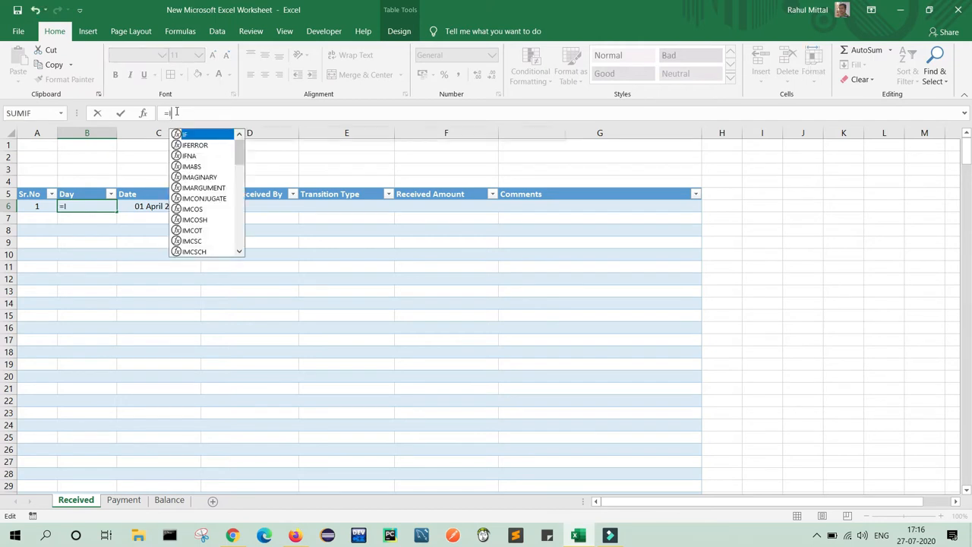
{"action": "type", "text": "F("}
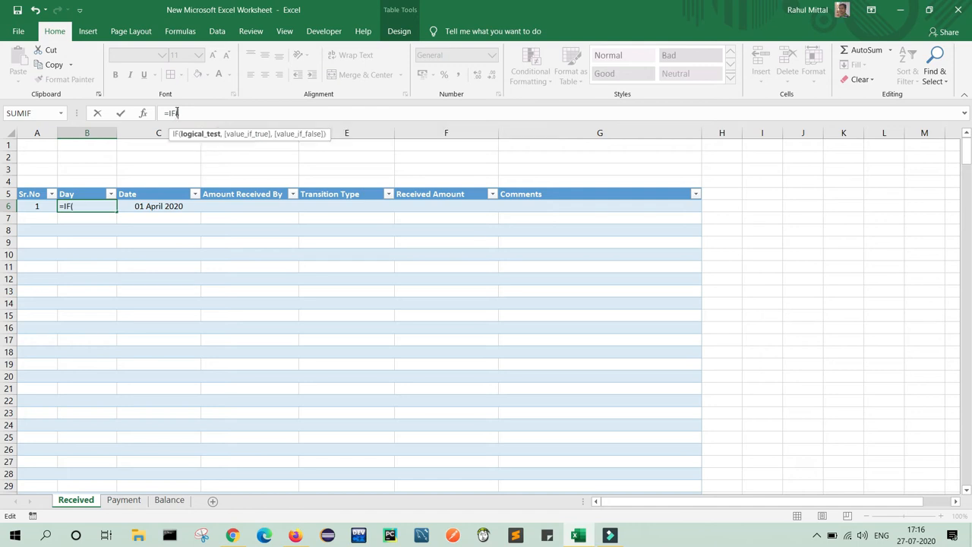
{"action": "left_click", "coordinate": [153, 207]}
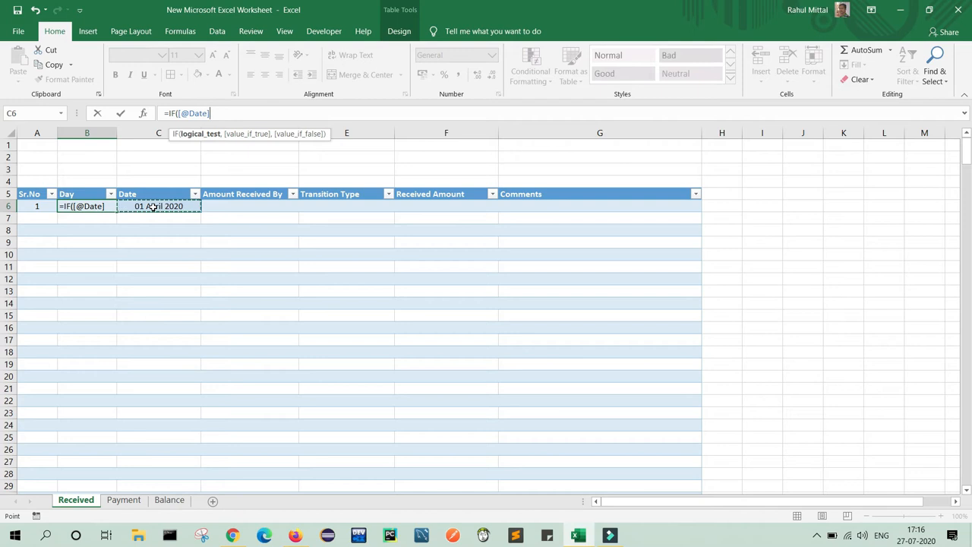
{"action": "type", "text": "=\"\",\"\""}
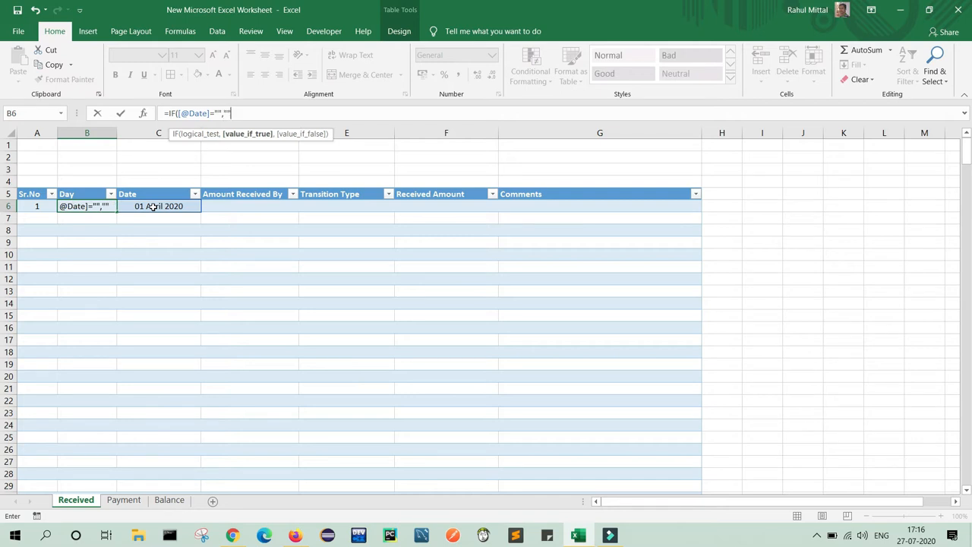
{"action": "type", "text": ",TEXT"}
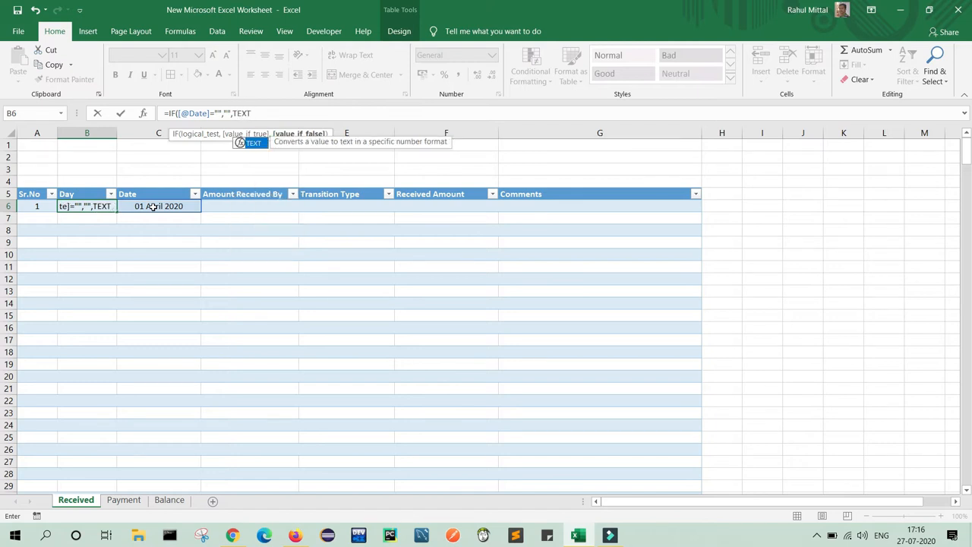
{"action": "type", "text": "("}
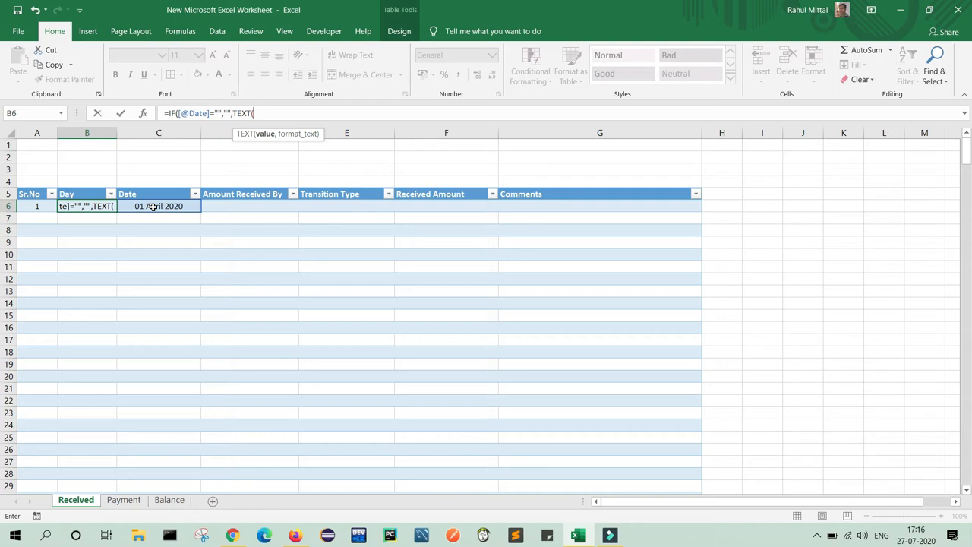
{"action": "left_click", "coordinate": [153, 205]}
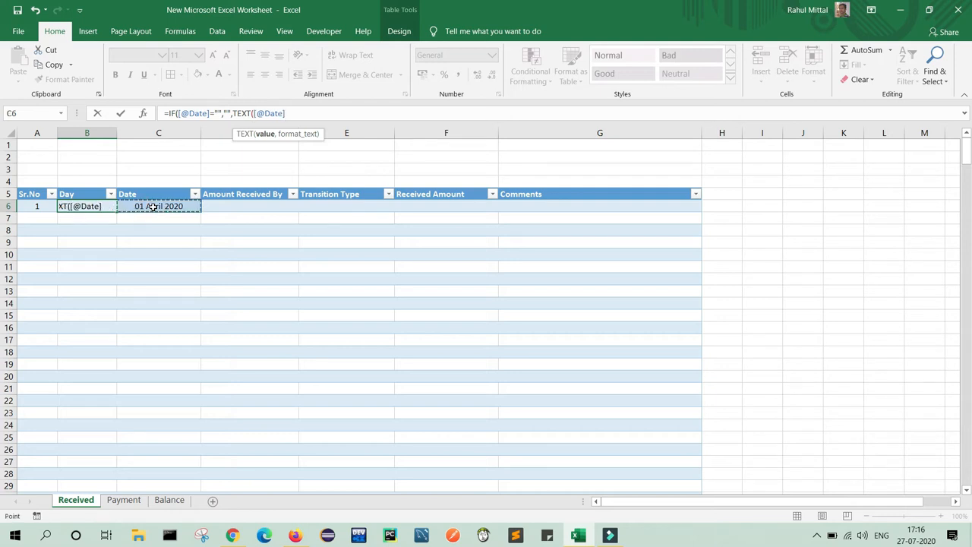
{"action": "type", "text": ",\"\""}
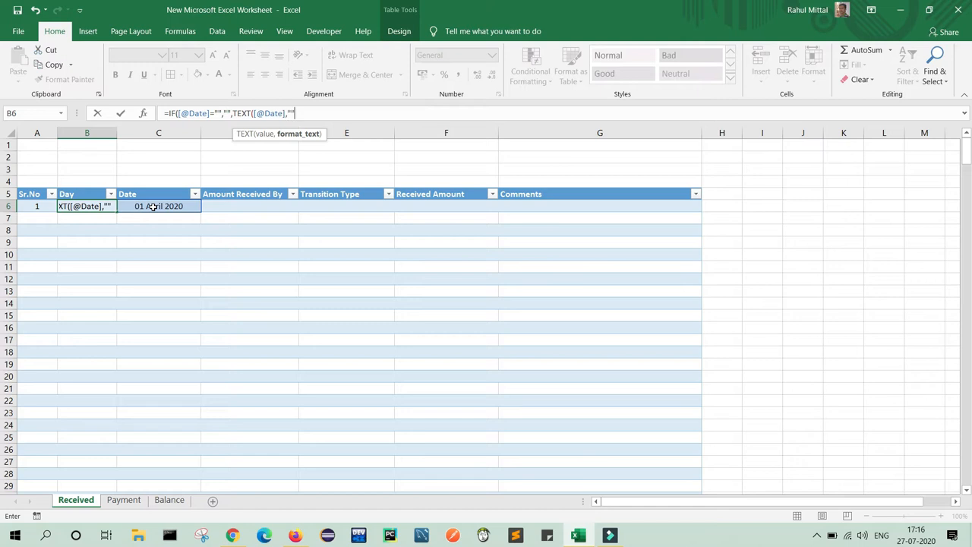
{"action": "left_click", "coordinate": [291, 113]}
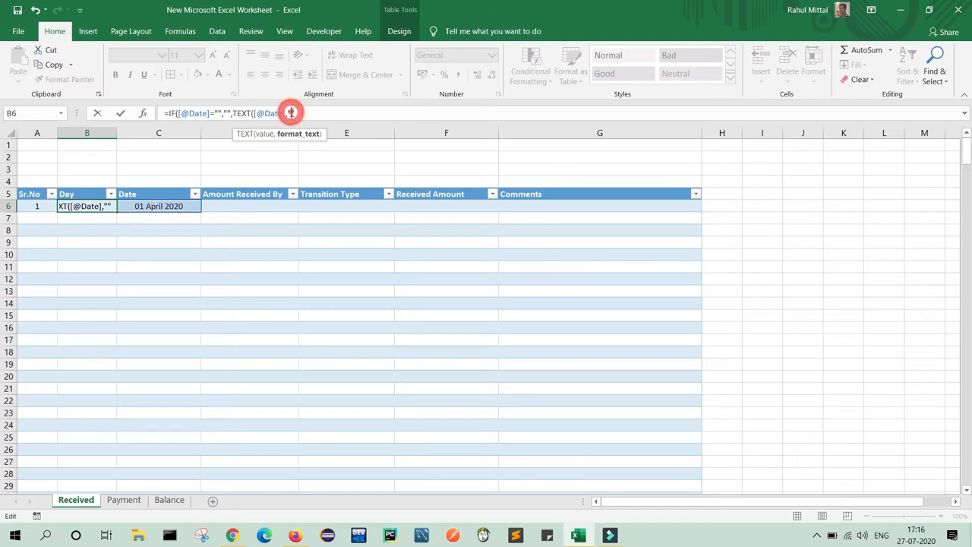
{"action": "type", "text": "dddd"}
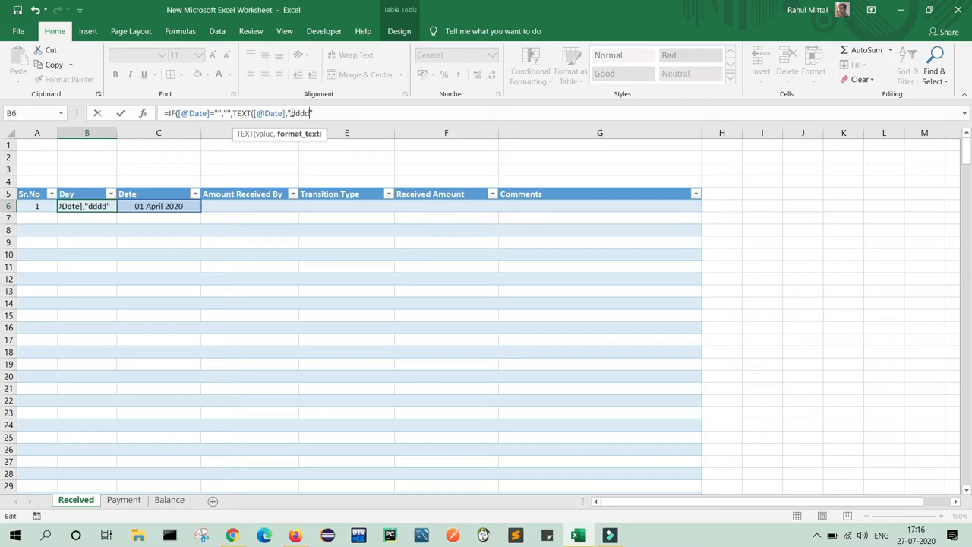
{"action": "left_click", "coordinate": [330, 115]}
{"action": "type", "text": ")"}
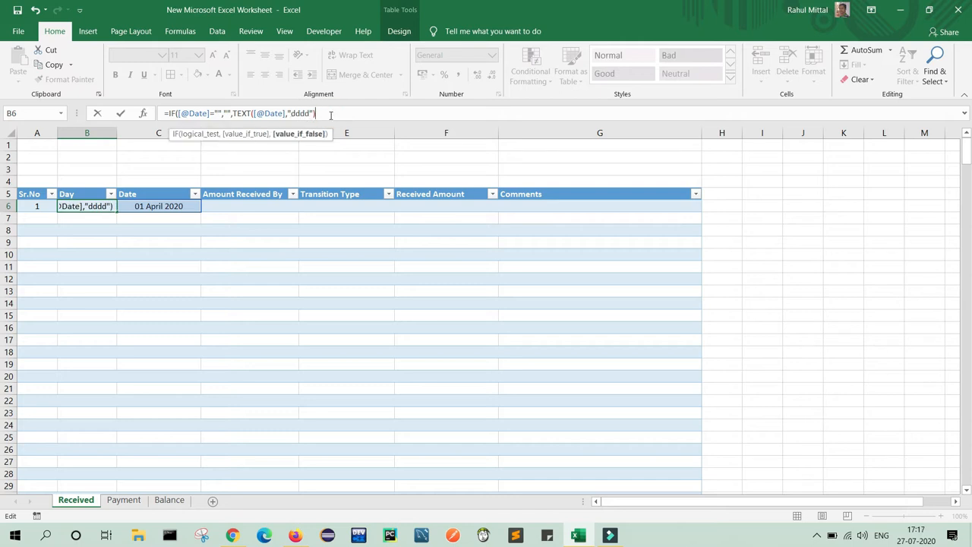
{"action": "key", "text": "Return"}
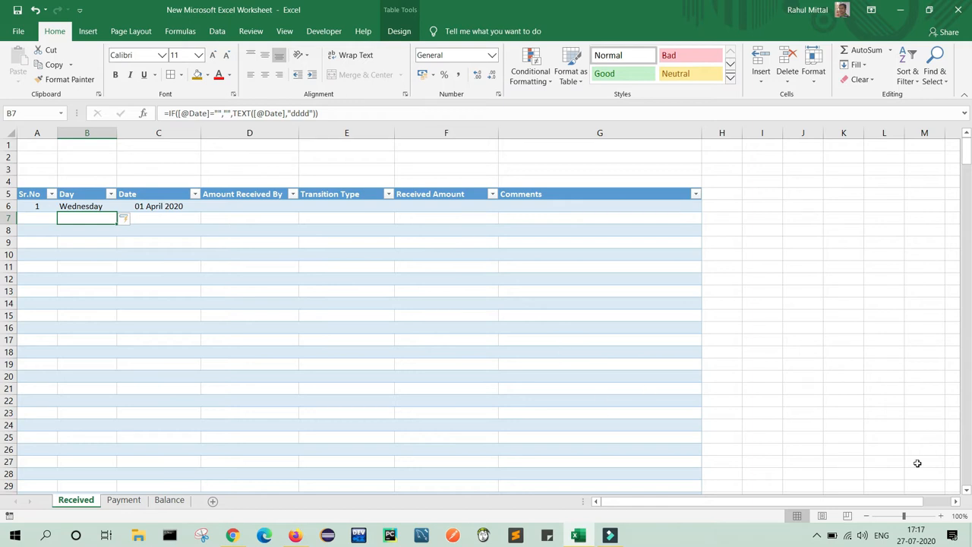
{"action": "left_click", "coordinate": [918, 541]}
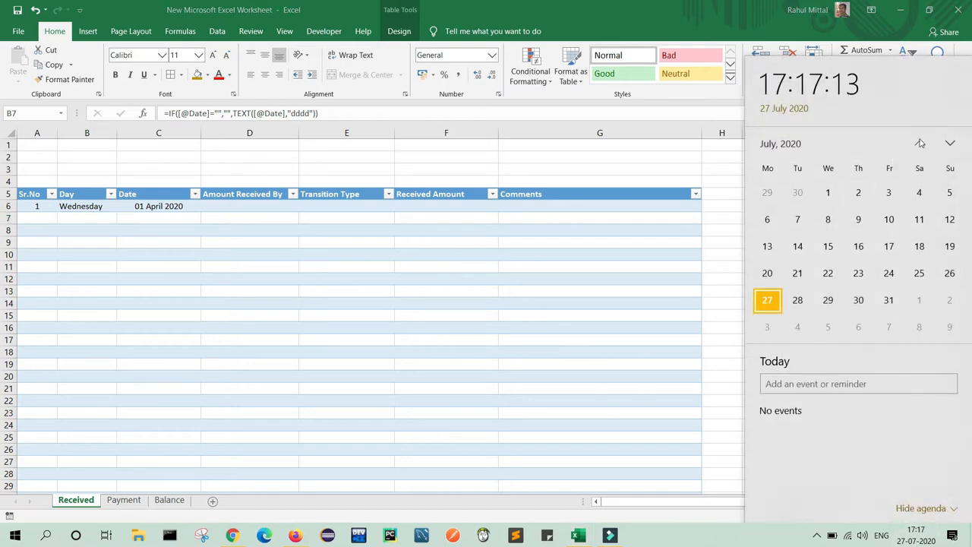
{"action": "left_click", "coordinate": [920, 143]}
{"action": "left_click", "coordinate": [920, 144]}
{"action": "left_click", "coordinate": [920, 144]}
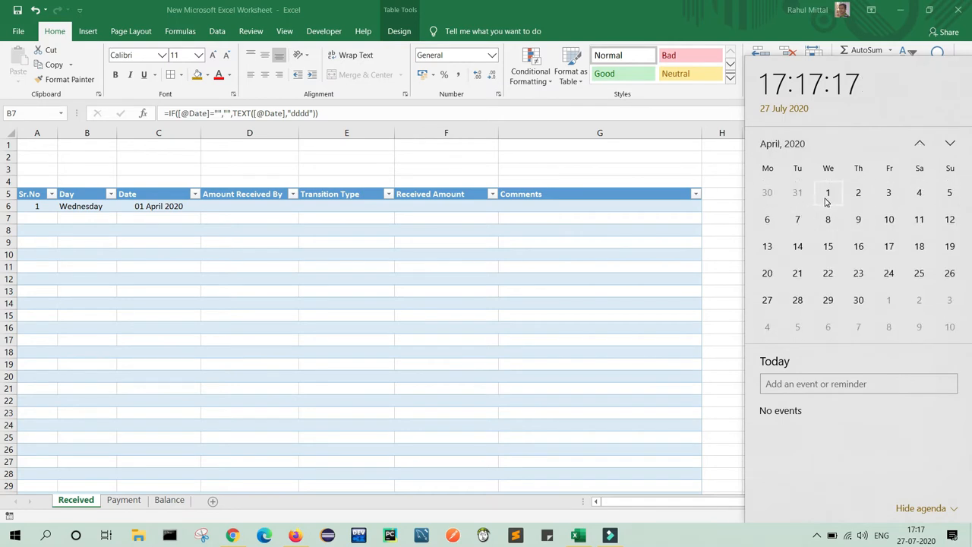
{"action": "left_click", "coordinate": [165, 262]}
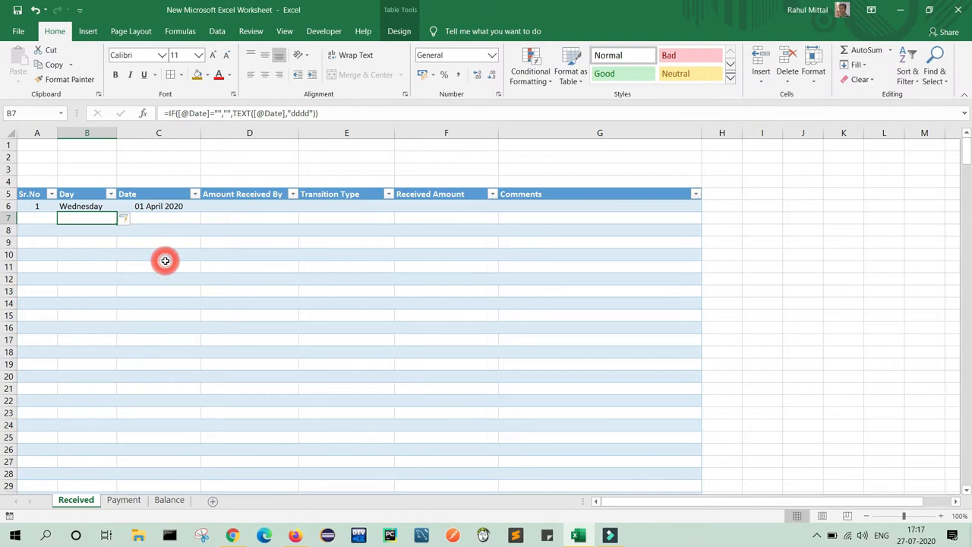
Center the Day column from B6 down, vertically and horizontally.
{"action": "left_click", "coordinate": [72, 208]}
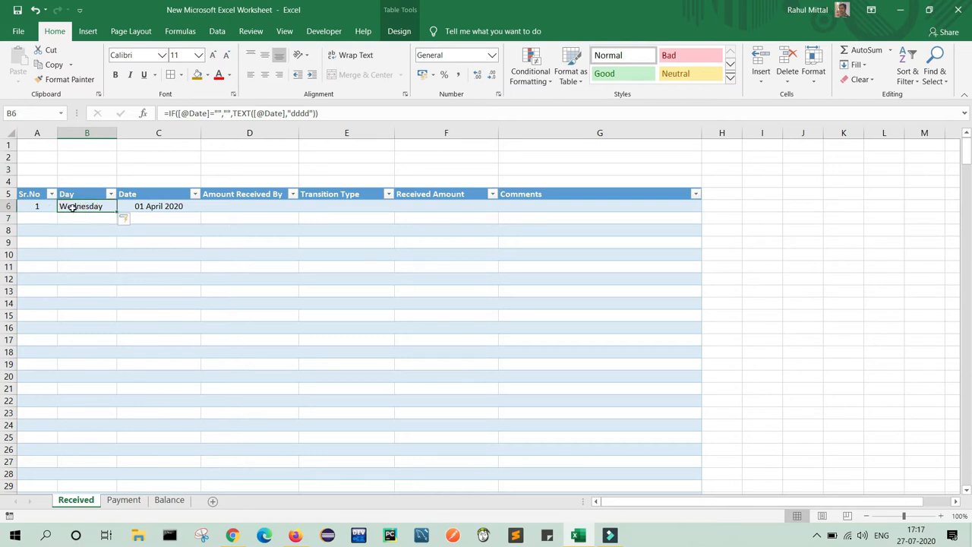
{"action": "key", "text": "ctrl+shift+Down"}
{"action": "left_click", "coordinate": [264, 55]}
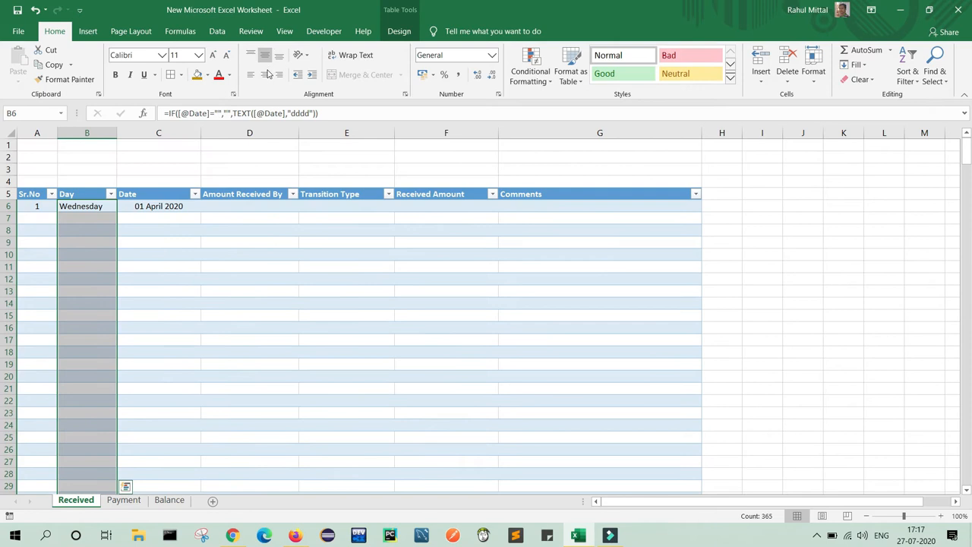
{"action": "left_click", "coordinate": [265, 74]}
{"action": "left_click", "coordinate": [175, 277]}
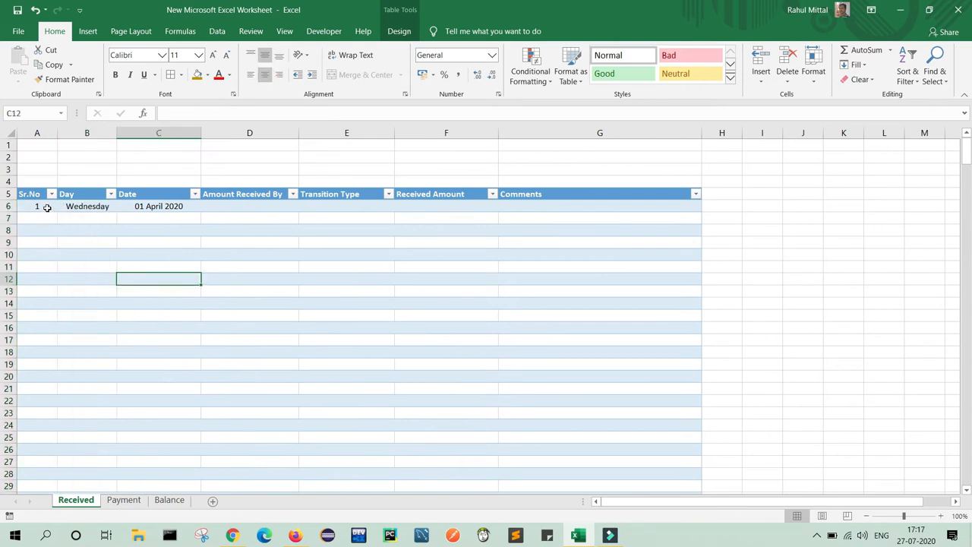
Inspect the Sr.No formulas in A6–A8, the Day formula in B8 and empty Date C7.
{"action": "left_click", "coordinate": [47, 208]}
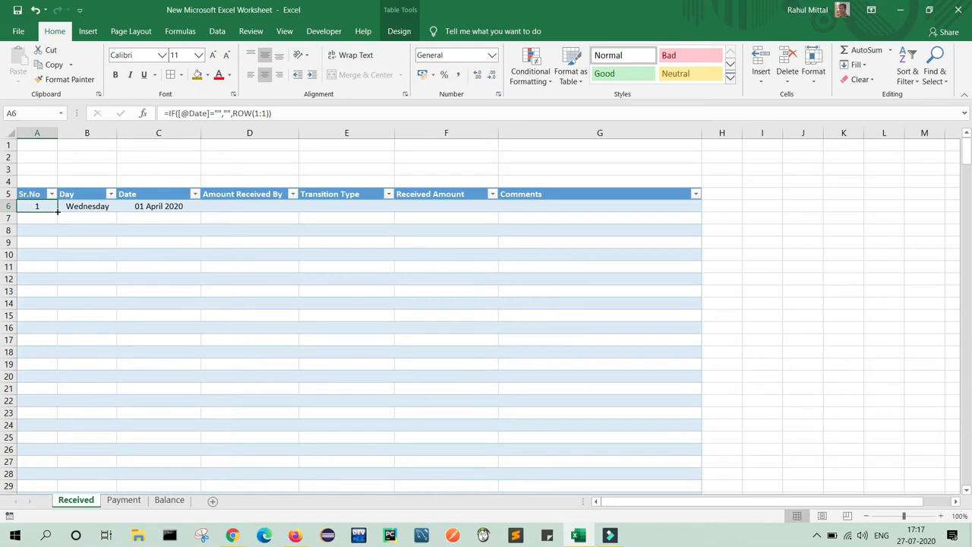
{"action": "left_click", "coordinate": [43, 220]}
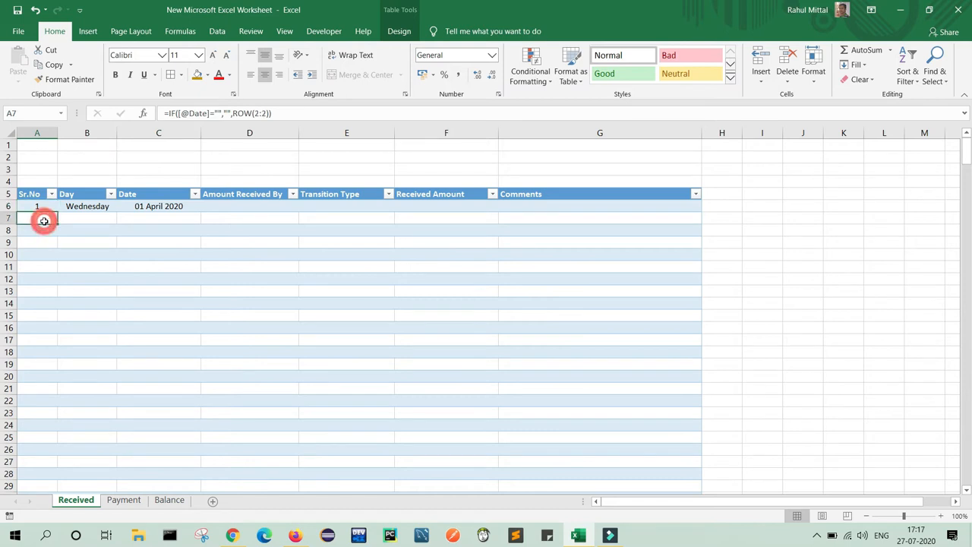
{"action": "left_click", "coordinate": [43, 227]}
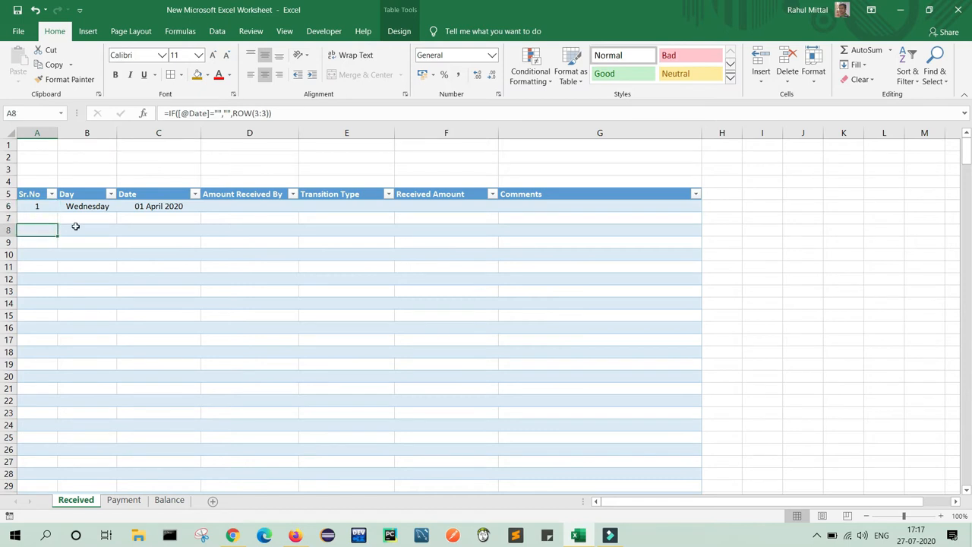
{"action": "left_click", "coordinate": [77, 228]}
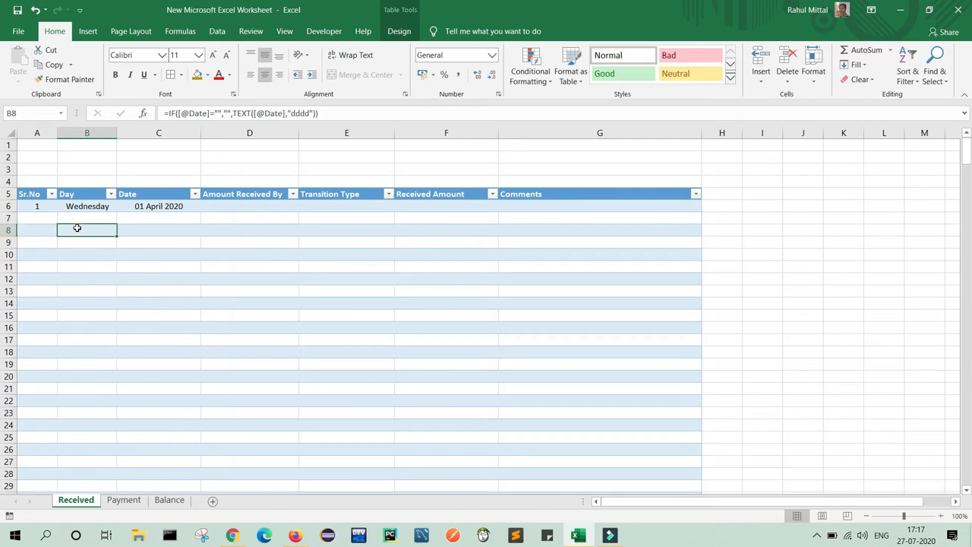
{"action": "left_click", "coordinate": [141, 221]}
Enter the recipient's first name in D6 under Amount Received By.
{"action": "left_click", "coordinate": [235, 206]}
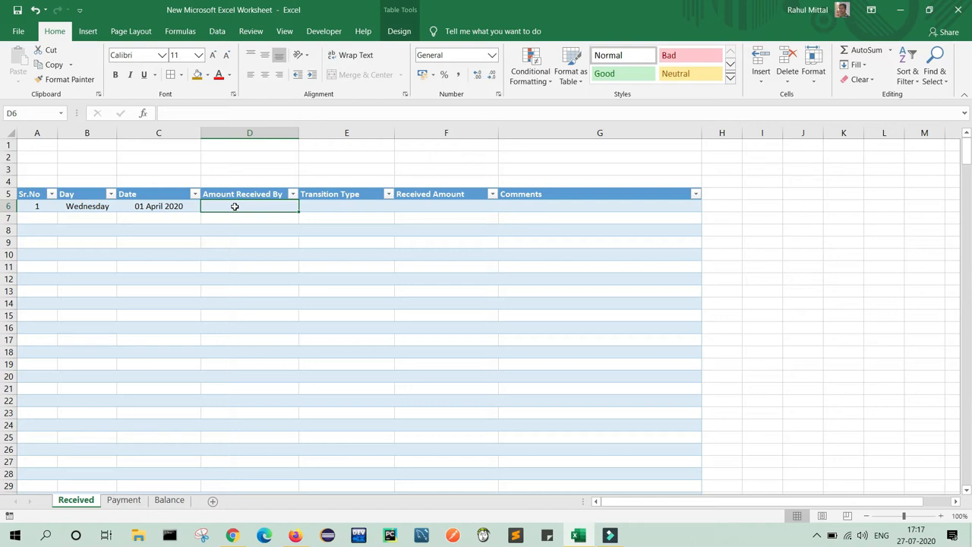
{"action": "type", "text": "Richa"}
{"action": "key", "text": "Tab"}
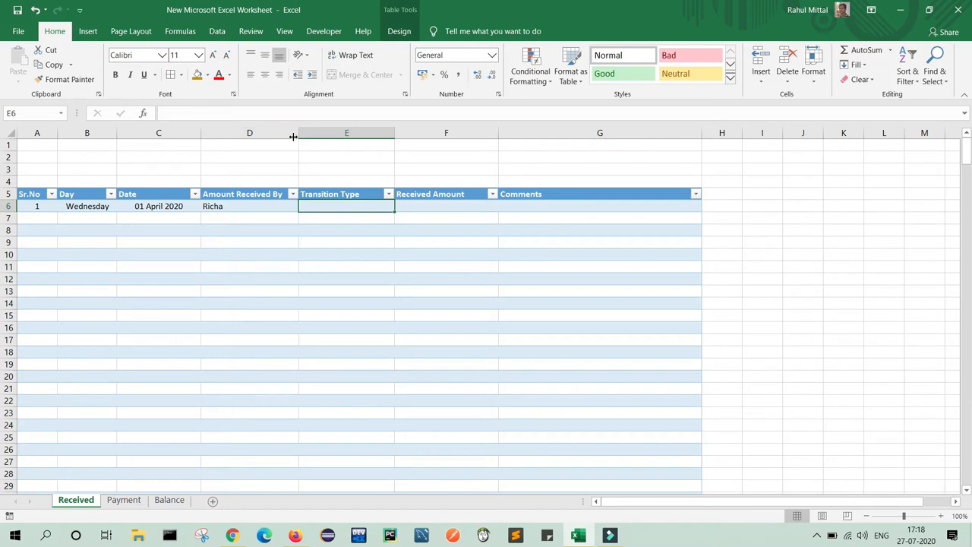
Add List validation to E6 with Cash, Cheque, PayTM, GooglePay, Net Banking, PhonePay.
{"action": "left_click", "coordinate": [215, 31]}
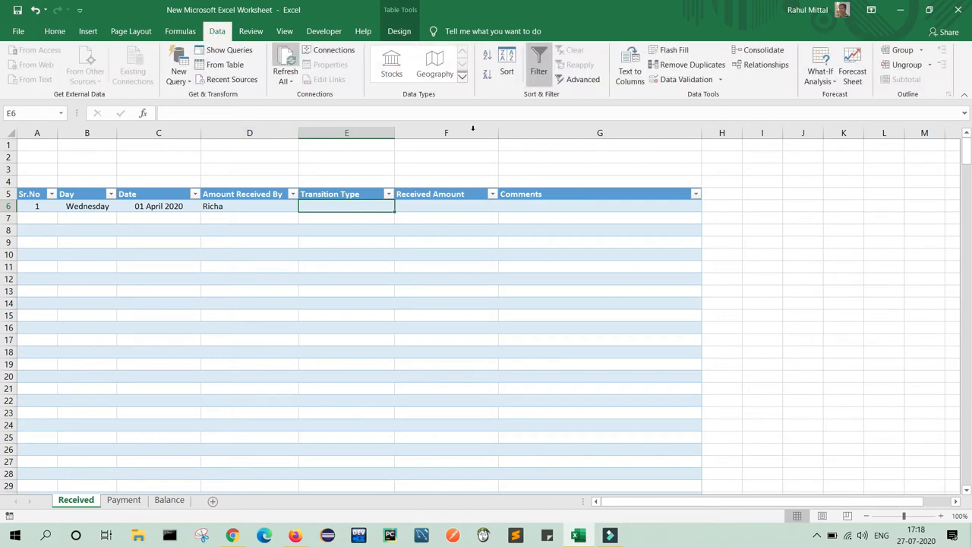
{"action": "left_click", "coordinate": [692, 80]}
{"action": "left_click", "coordinate": [678, 127]}
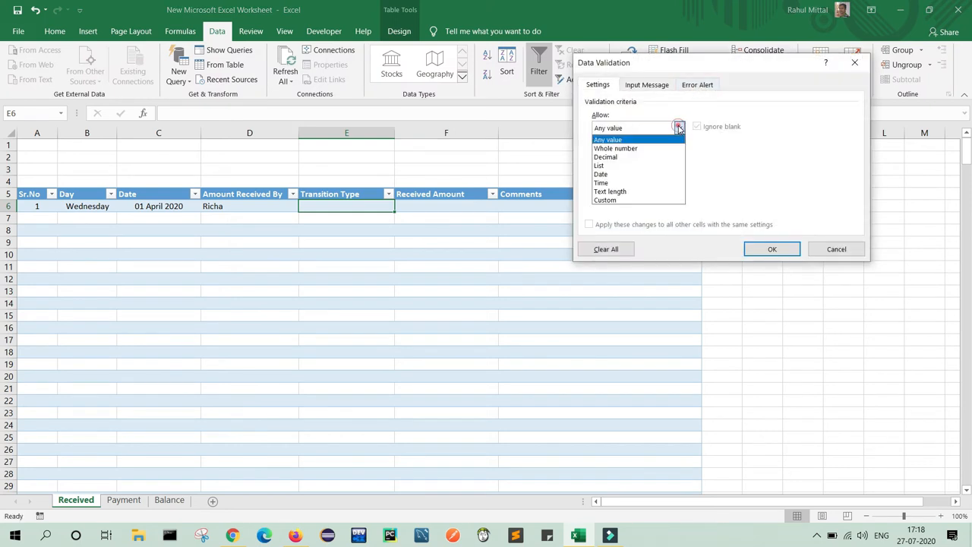
{"action": "left_click", "coordinate": [608, 165]}
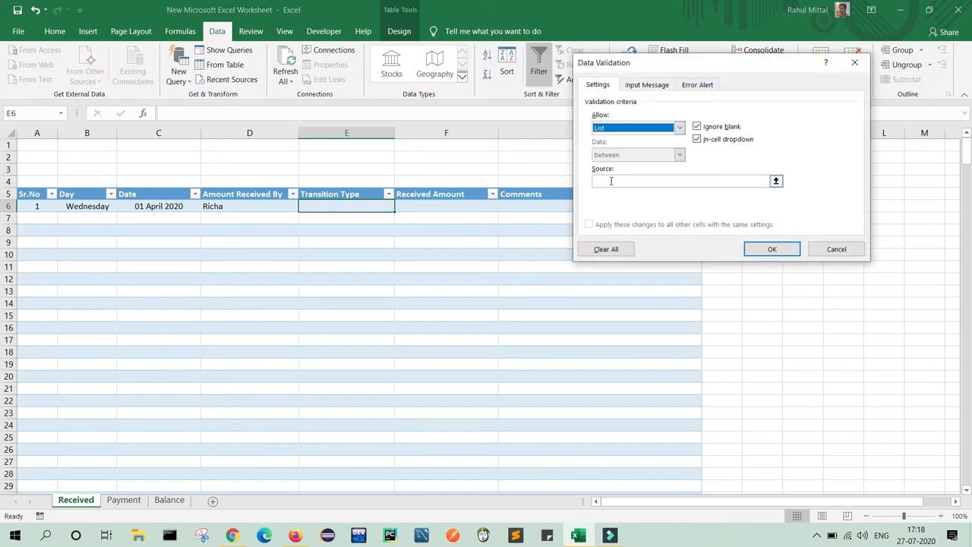
{"action": "left_click", "coordinate": [612, 184]}
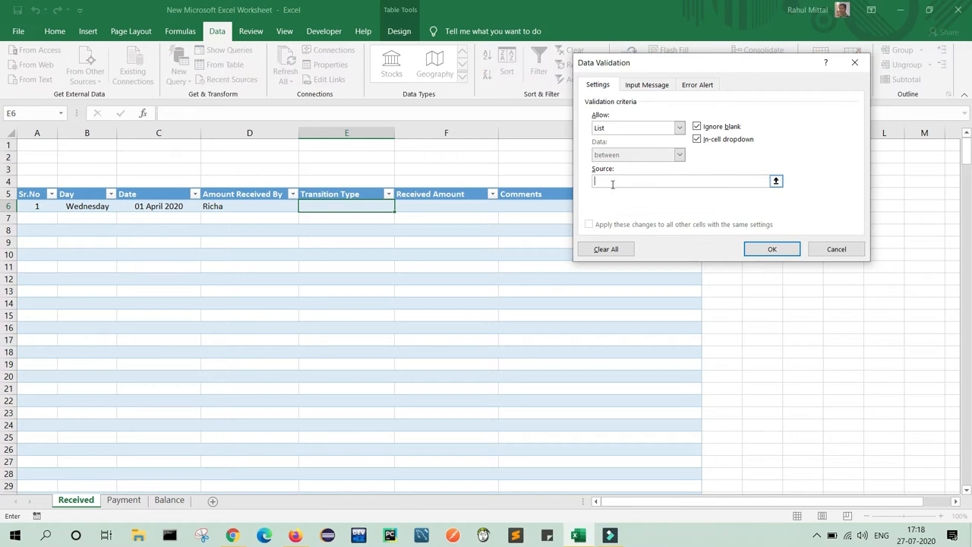
{"action": "type", "text": "Cash, Cheque, PayTM, GooglePay, Net Banking"}
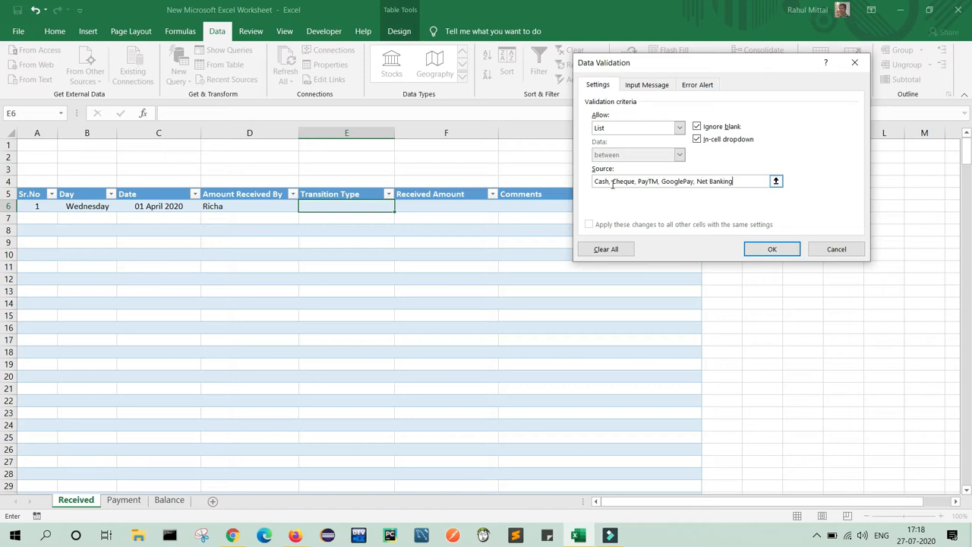
{"action": "type", "text": ", PhonePay"}
{"action": "left_click", "coordinate": [786, 245]}
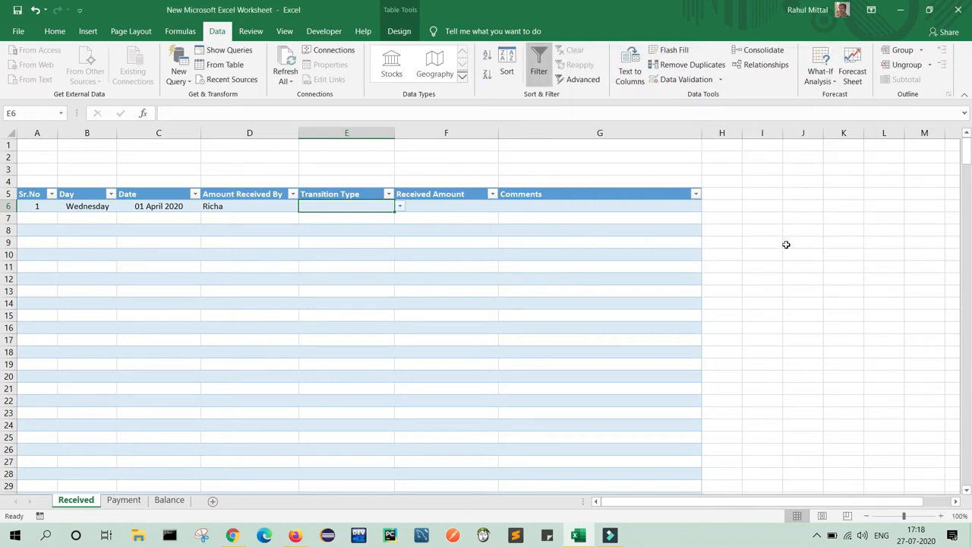
{"action": "left_click", "coordinate": [399, 206]}
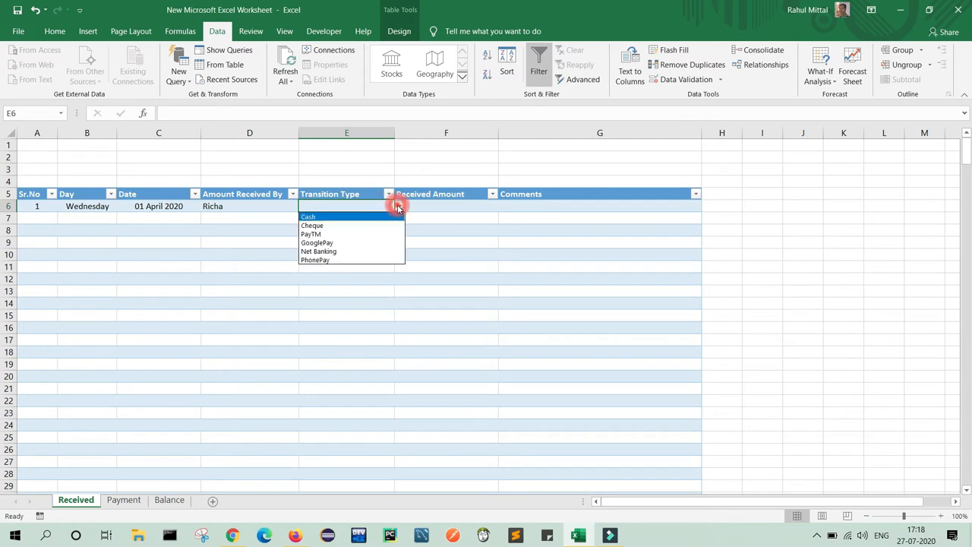
Test E6's dropdown by choosing Net Banking, then Cheque.
{"action": "left_click", "coordinate": [332, 252]}
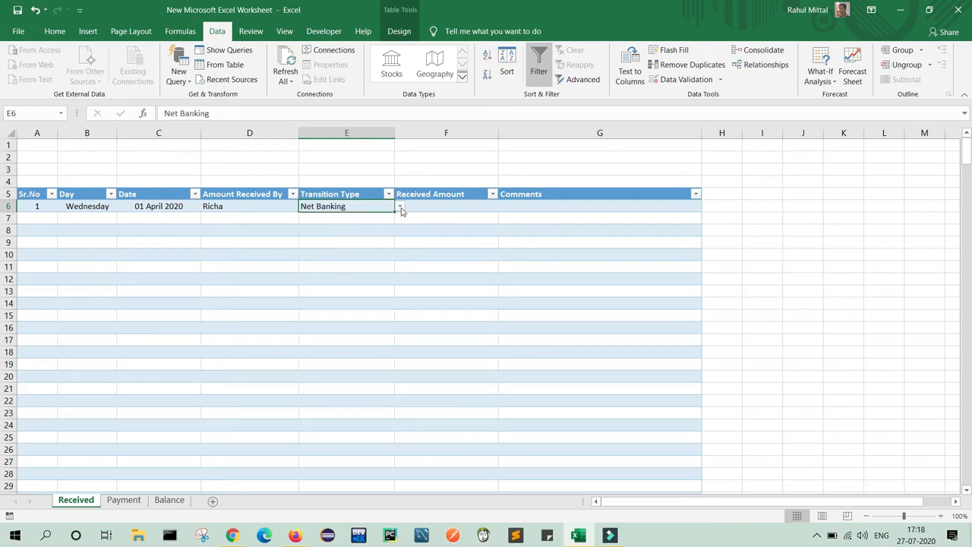
{"action": "left_click", "coordinate": [400, 206]}
{"action": "left_click", "coordinate": [342, 226]}
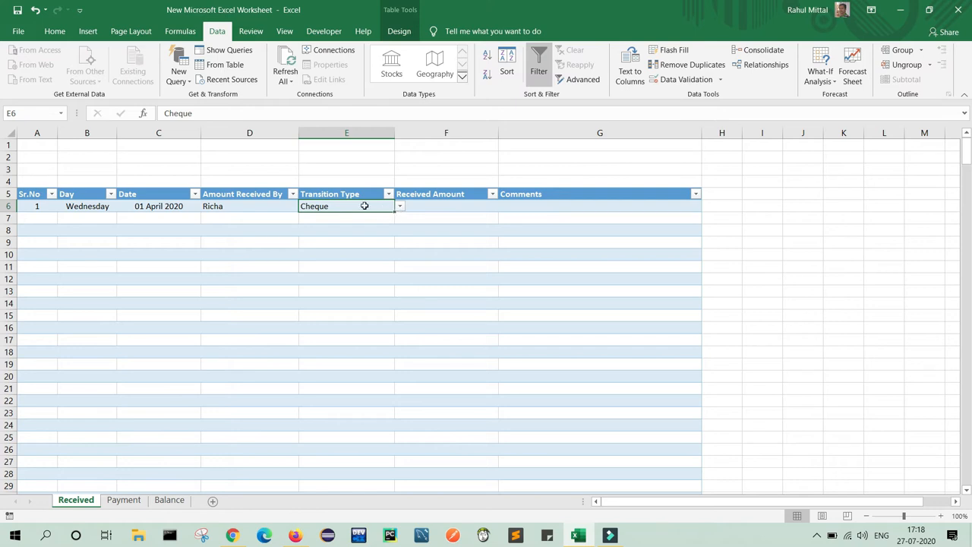
Align the Transition Type column from E6 down to top and left.
{"action": "key", "text": "ctrl+shift+Down"}
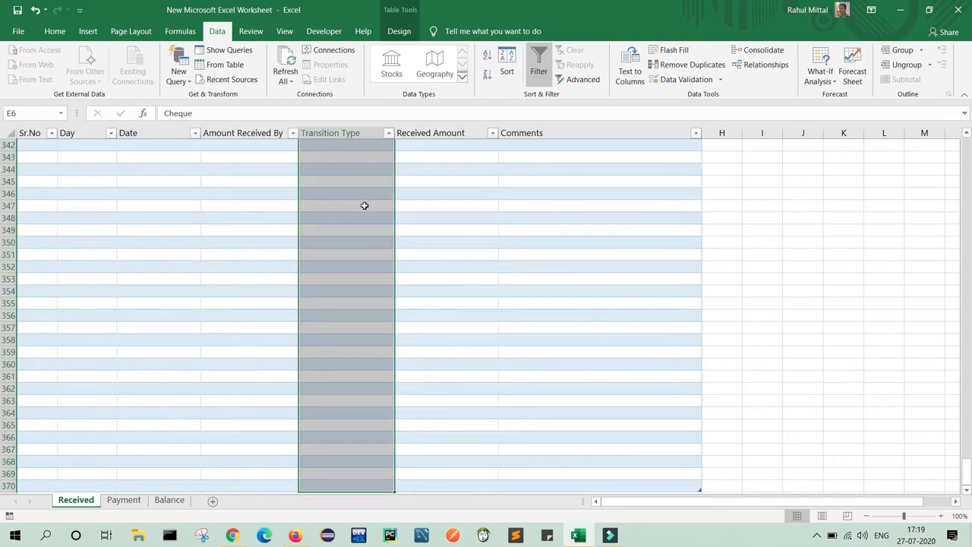
{"action": "left_click", "coordinate": [54, 31]}
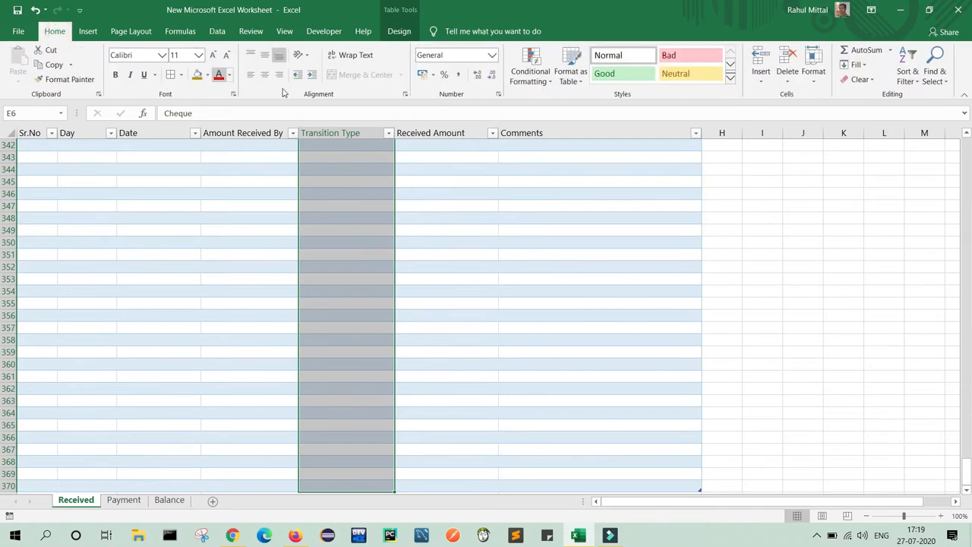
{"action": "left_click", "coordinate": [251, 55]}
{"action": "left_click", "coordinate": [251, 74]}
{"action": "left_click", "coordinate": [353, 263]}
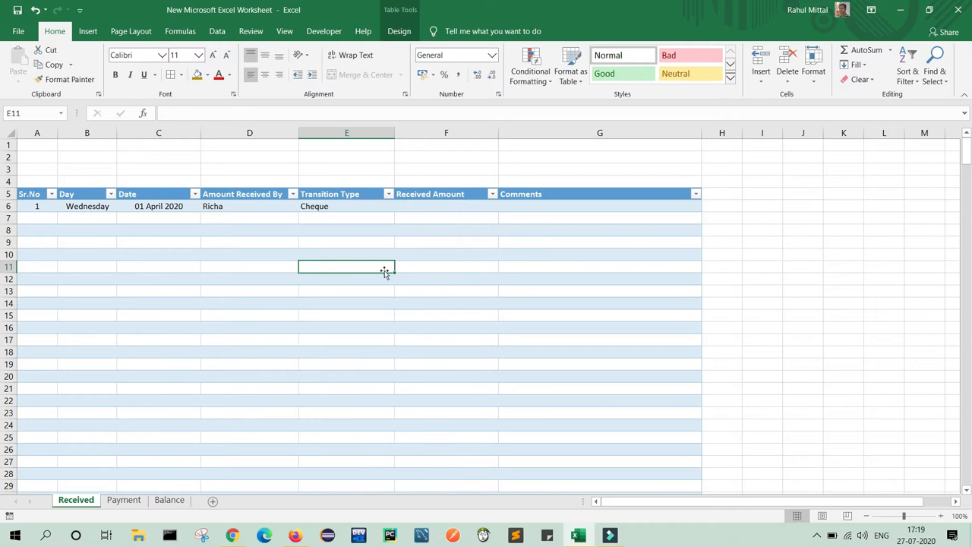
Fill Cheque down column E to row 370, then clear the filled values.
{"action": "left_click", "coordinate": [376, 207]}
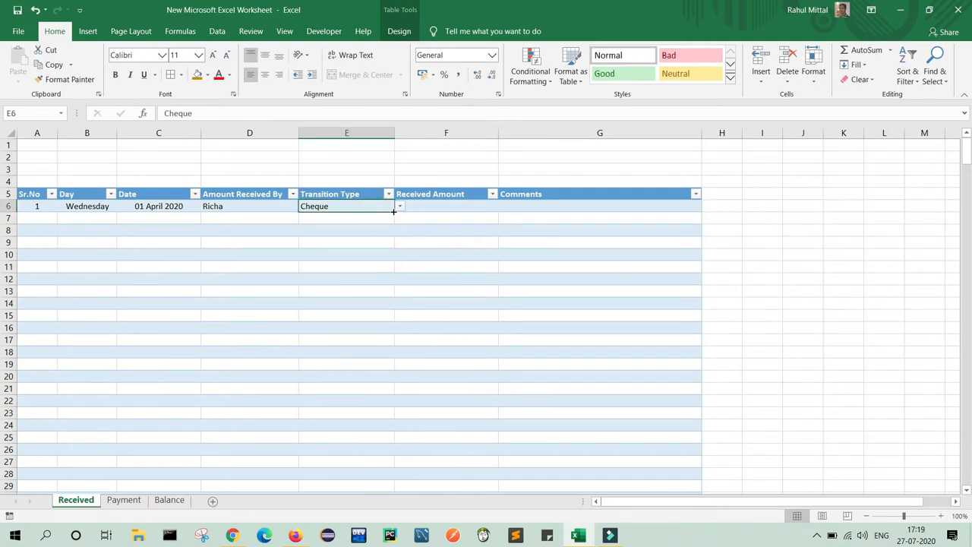
{"action": "left_click_drag", "start_coordinate": [393, 212], "coordinate": [368, 451]}
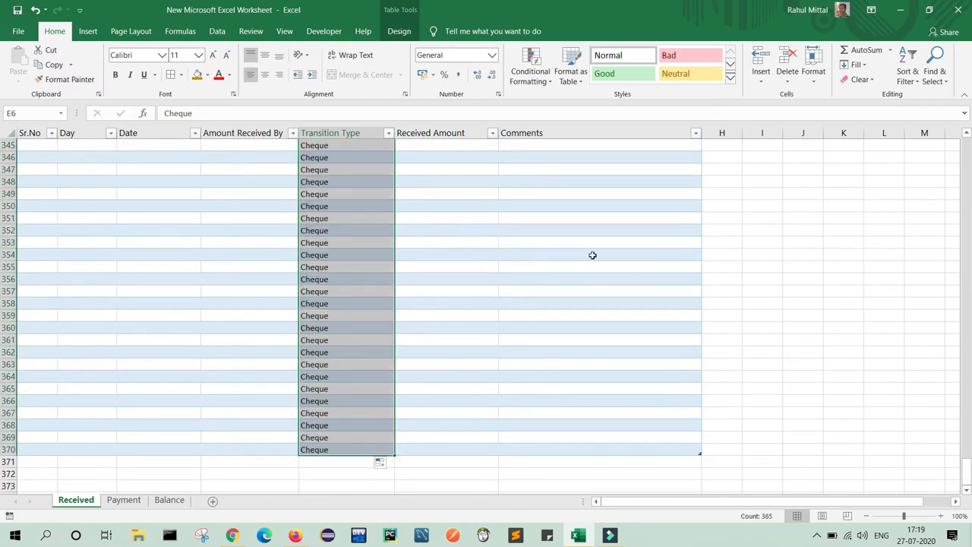
{"action": "left_click_drag", "start_coordinate": [967, 467], "coordinate": [968, 146]}
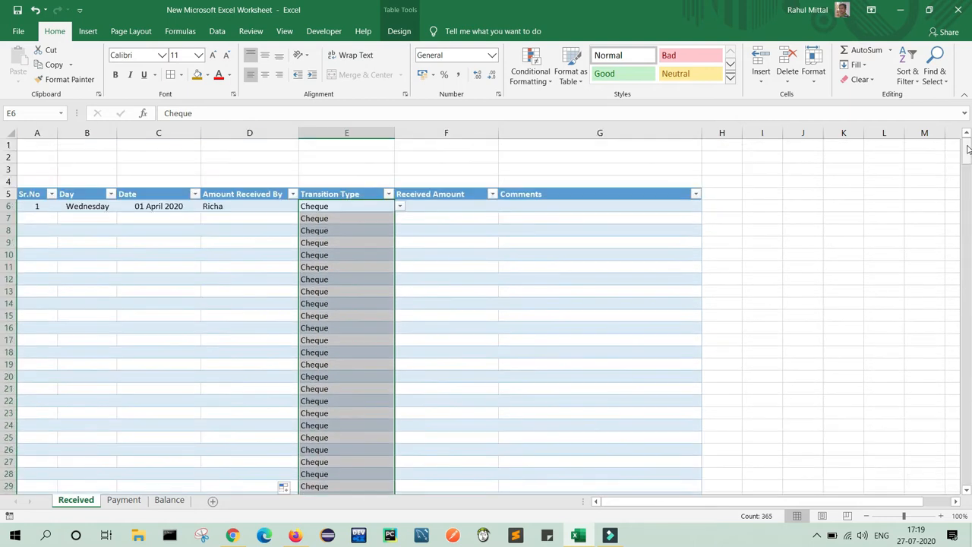
{"action": "left_click", "coordinate": [343, 203]}
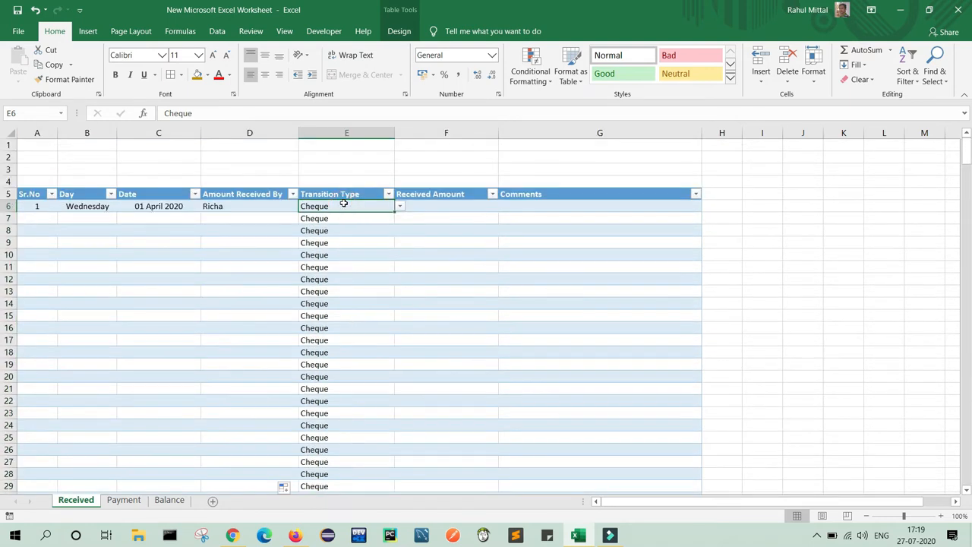
{"action": "key", "text": "ctrl+shift+Down"}
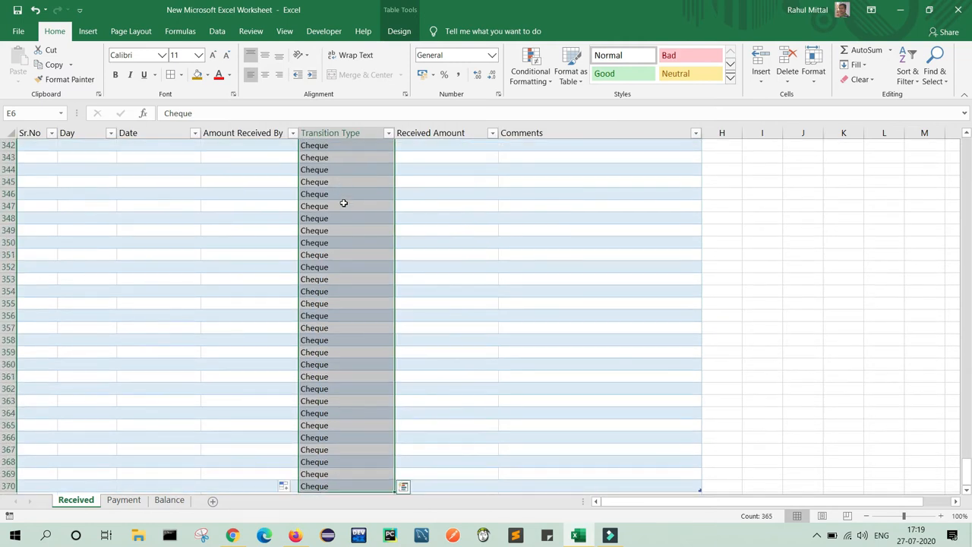
{"action": "key", "text": "Delete"}
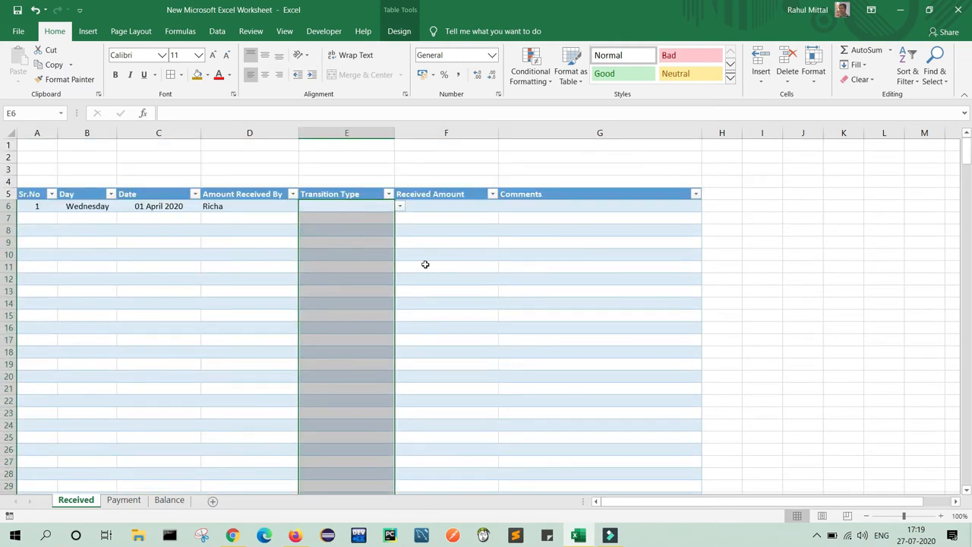
Choose PayTM as E6's Transition Type and enter 5000 in F6.
{"action": "left_click", "coordinate": [378, 251]}
{"action": "left_click", "coordinate": [377, 207]}
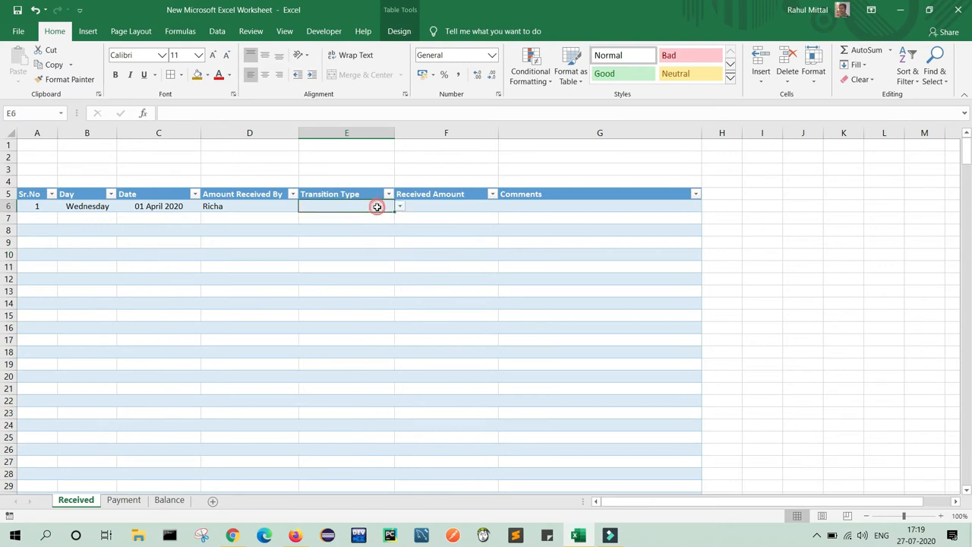
{"action": "left_click", "coordinate": [399, 210]}
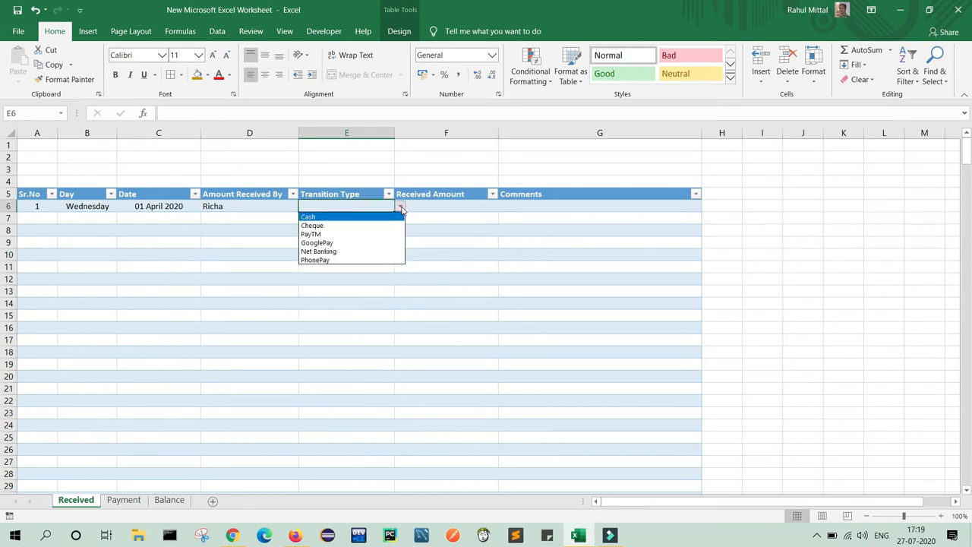
{"action": "left_click", "coordinate": [311, 236]}
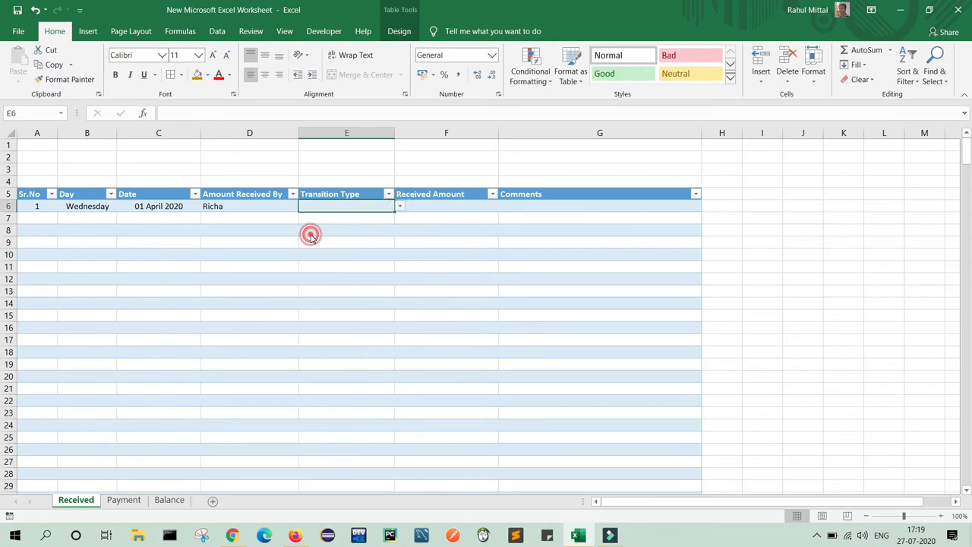
{"action": "left_click", "coordinate": [437, 203]}
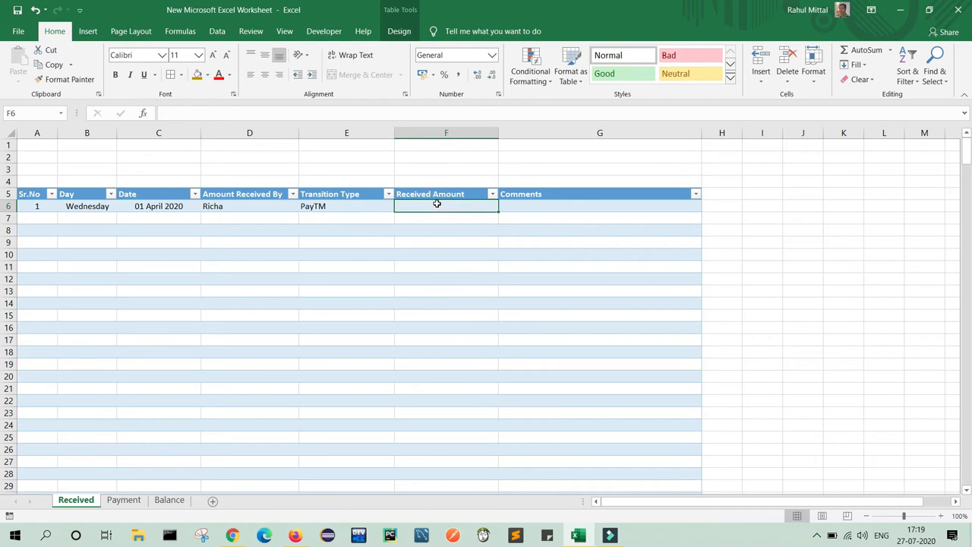
{"action": "type", "text": "5000"}
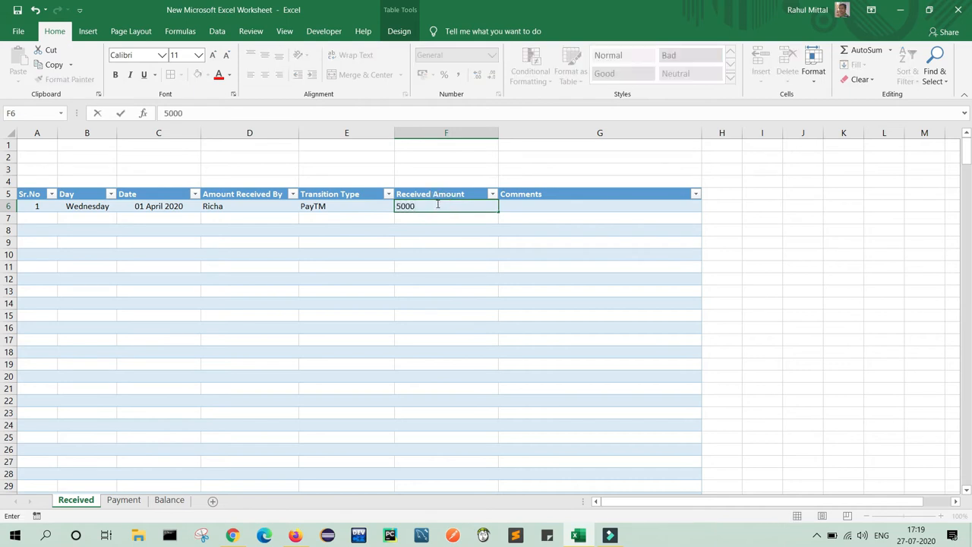
{"action": "key", "text": "Tab"}
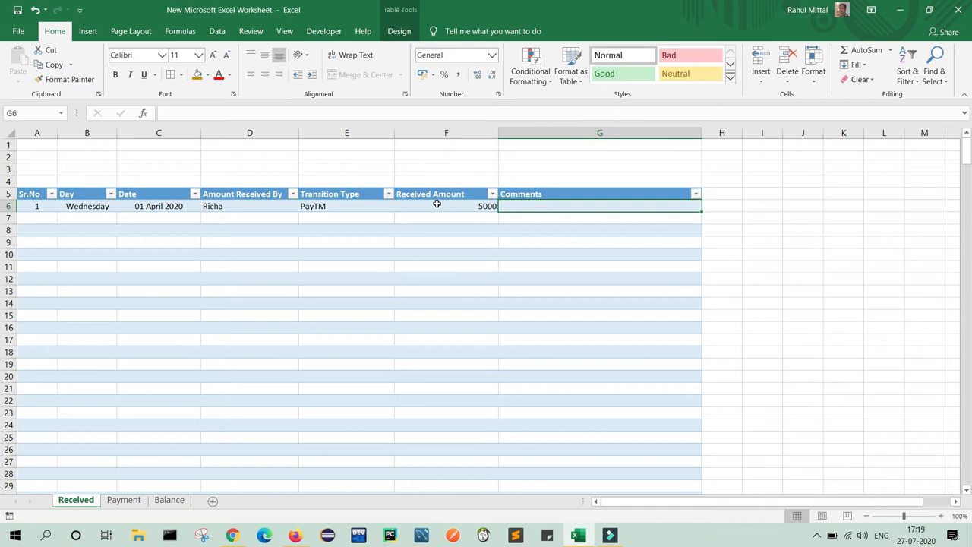
Center the Received Amount column from F6 down, vertically and horizontally.
{"action": "left_click", "coordinate": [437, 203]}
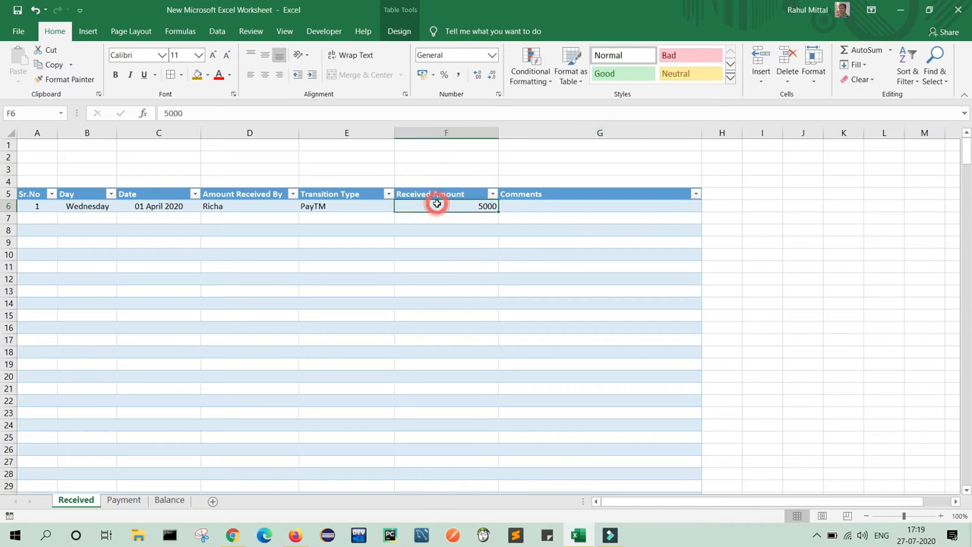
{"action": "key", "text": "ctrl+shift+Down"}
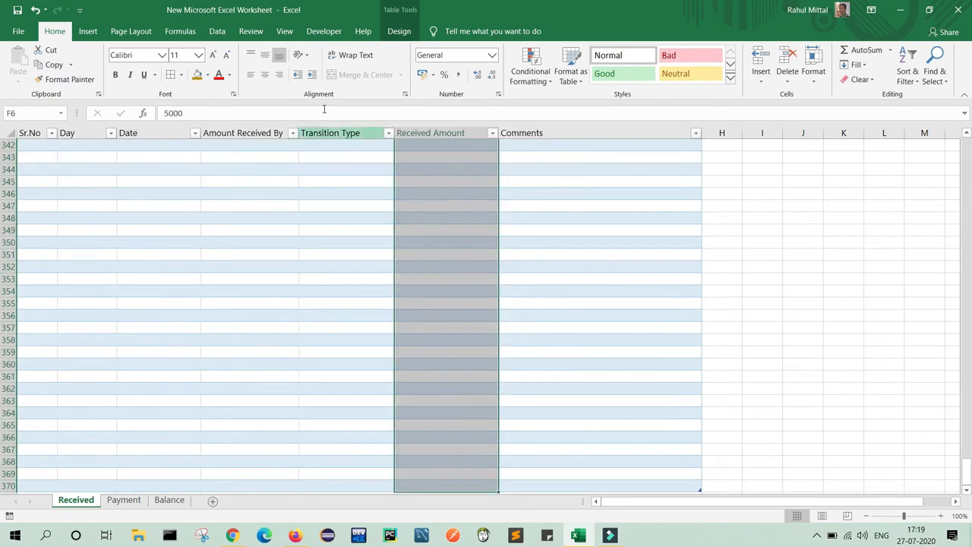
{"action": "left_click", "coordinate": [265, 55]}
{"action": "left_click", "coordinate": [265, 74]}
Enter 'Test Comment' in the Comments cell G6.
{"action": "left_click", "coordinate": [537, 208]}
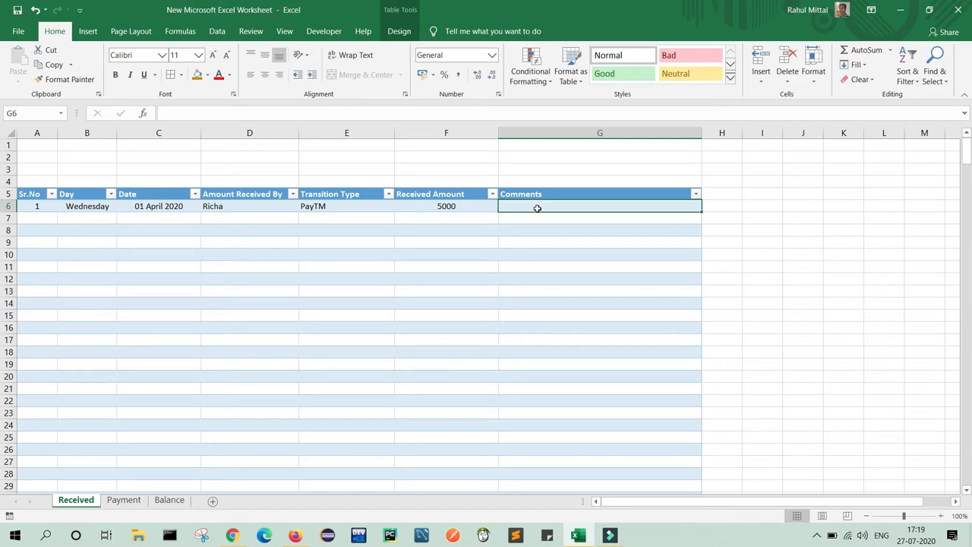
{"action": "type", "text": "Test Comment"}
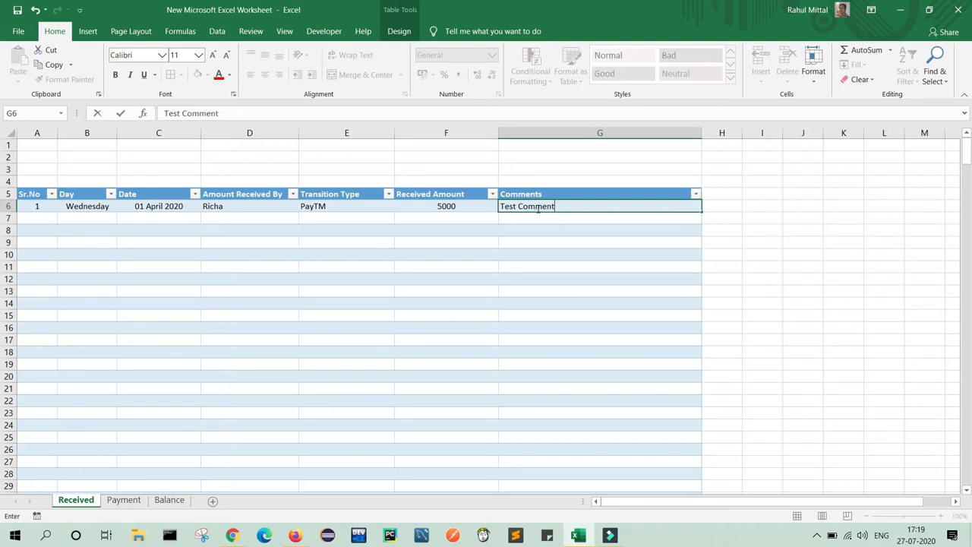
{"action": "key", "text": "Return"}
{"action": "left_click", "coordinate": [538, 208]}
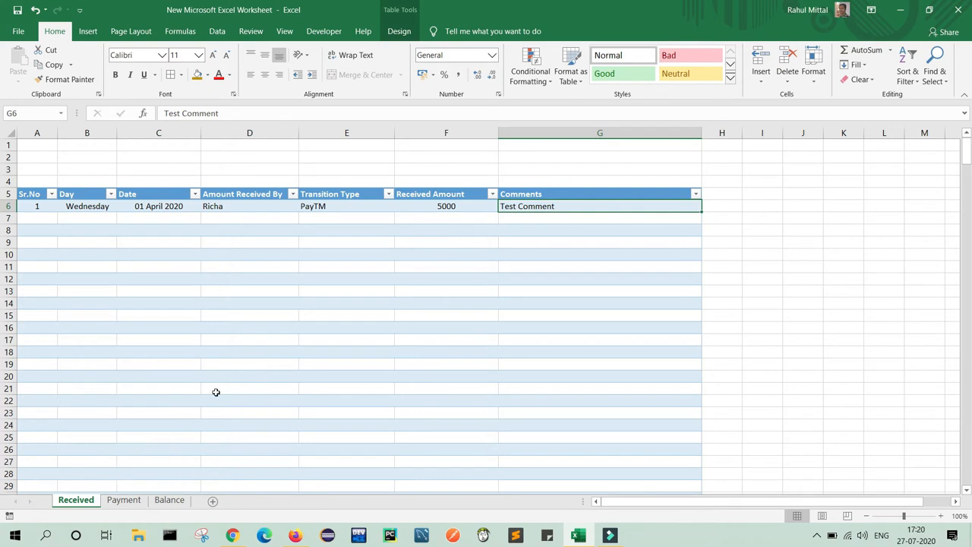
Fill row 7: 02 April 2020, receiver's name, GooglePay, 7000, Test Comment.
{"action": "left_click", "coordinate": [44, 220]}
{"action": "left_click", "coordinate": [142, 223]}
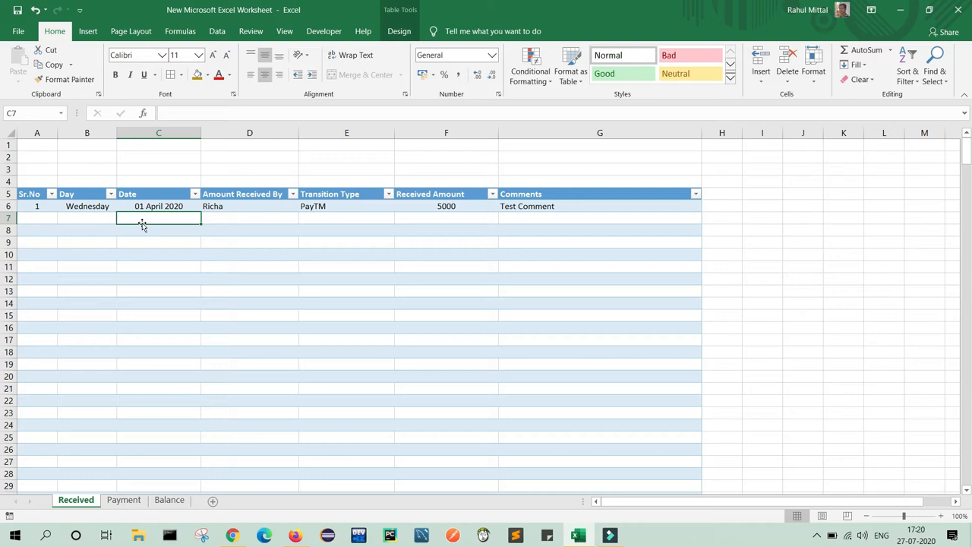
{"action": "type", "text": "02 A"}
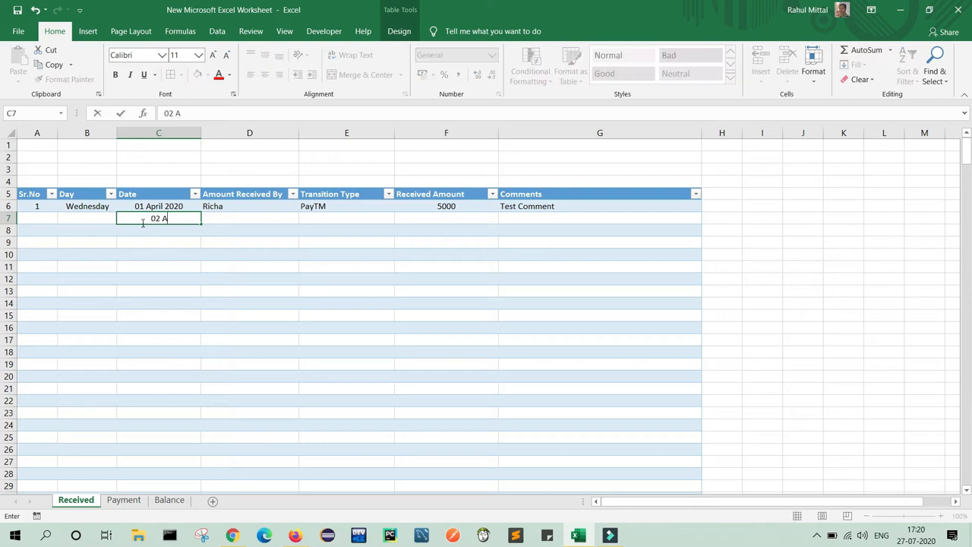
{"action": "type", "text": "pril 2020"}
{"action": "key", "text": "Tab"}
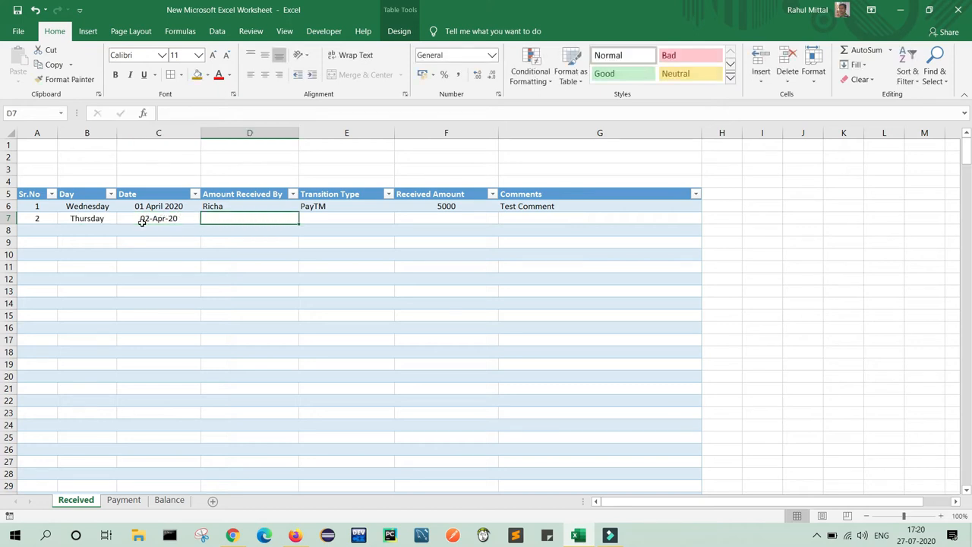
{"action": "type", "text": "Sneha"}
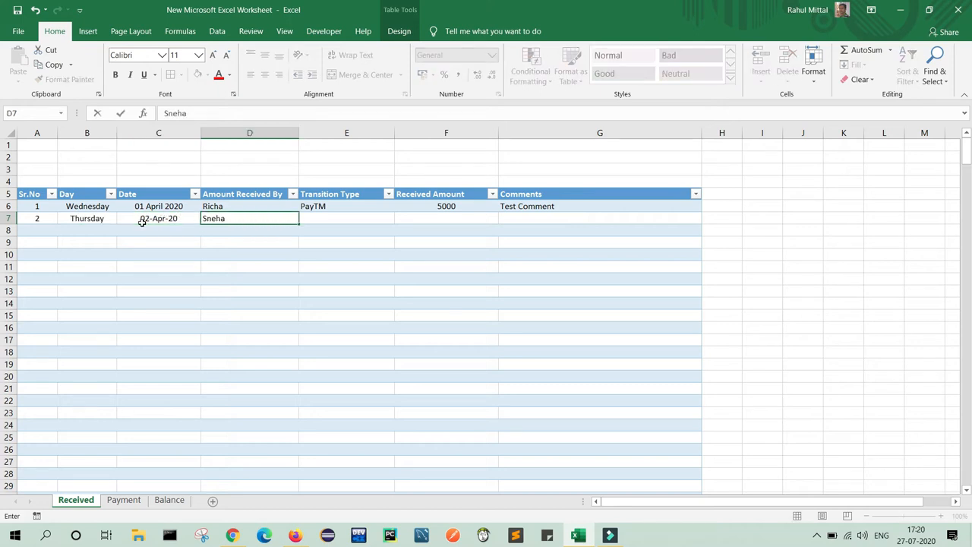
{"action": "key", "text": "Tab"}
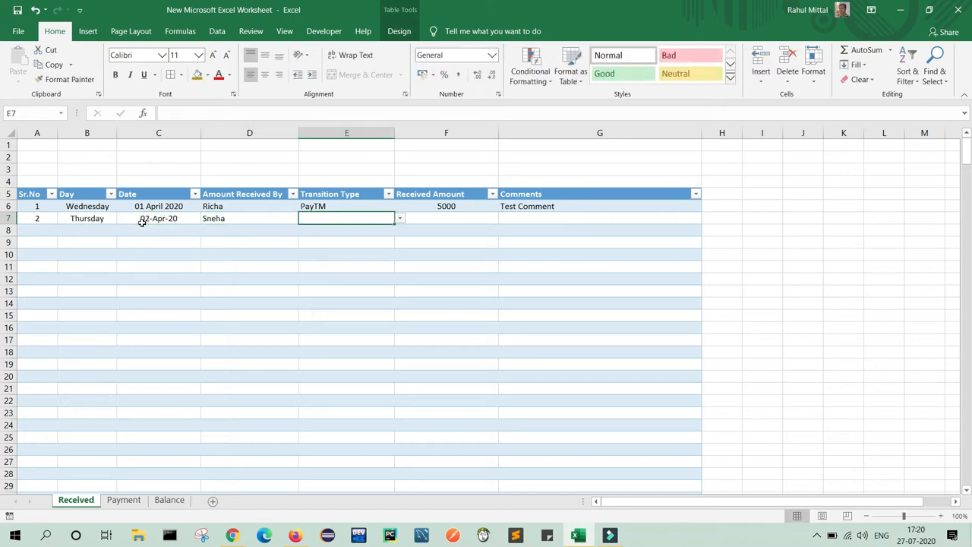
{"action": "left_click", "coordinate": [400, 218]}
{"action": "left_click", "coordinate": [349, 251]}
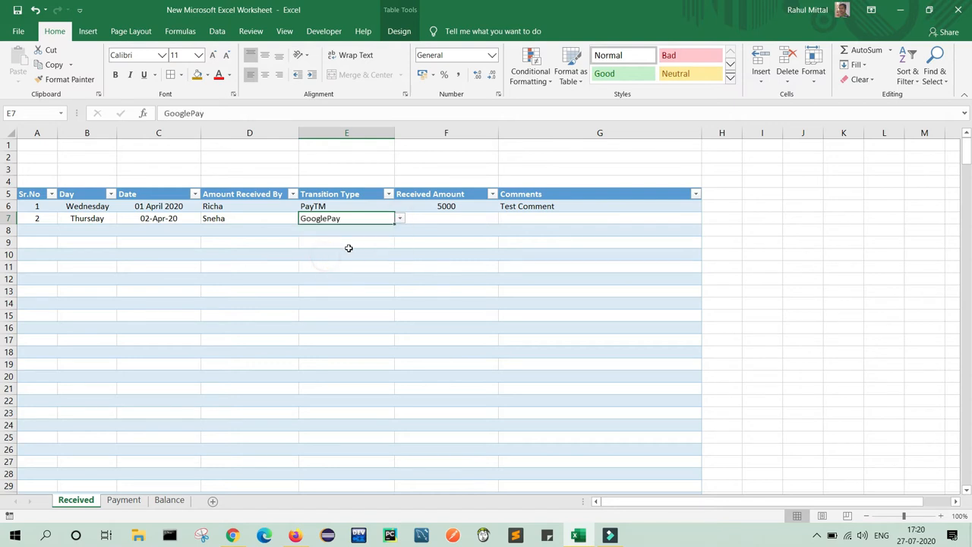
{"action": "left_click", "coordinate": [441, 222]}
{"action": "type", "text": "7000"}
{"action": "key", "text": "Tab"}
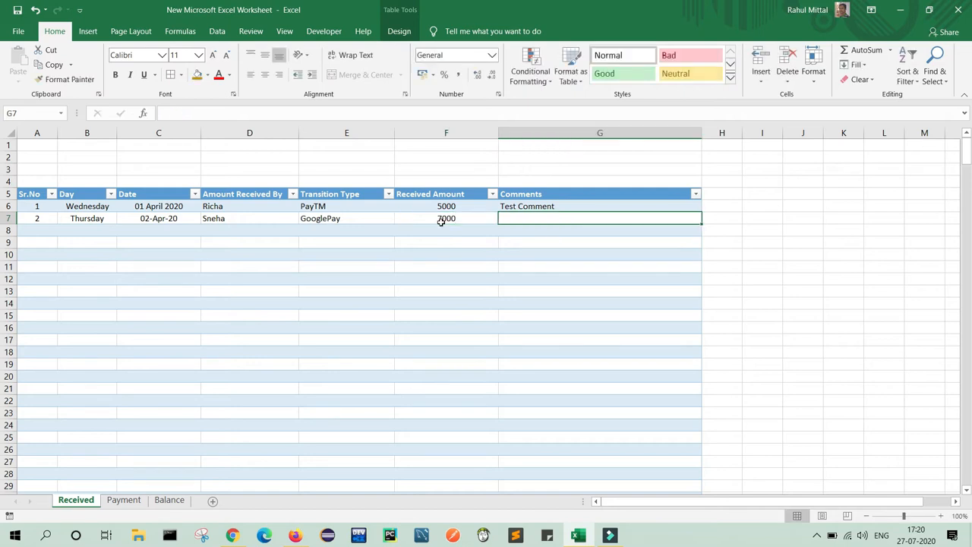
{"action": "type", "text": "T"}
{"action": "key", "text": "Return"}
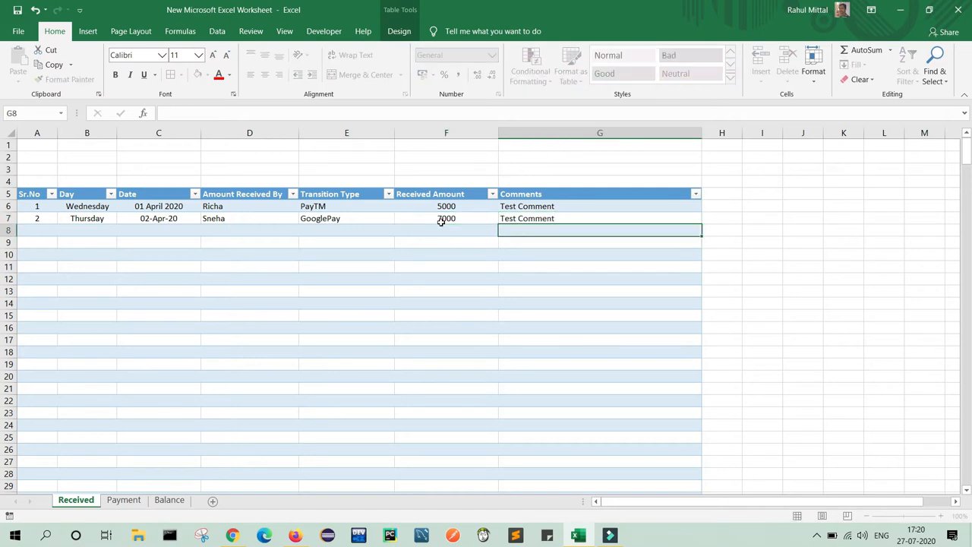
Fill row 8: 03 April 2020, receiver's name, Net Banking, 9000, Test Comment.
{"action": "key", "text": "Left"}
{"action": "key", "text": "Left"}
{"action": "key", "text": "Left"}
{"action": "key", "text": "Left"}
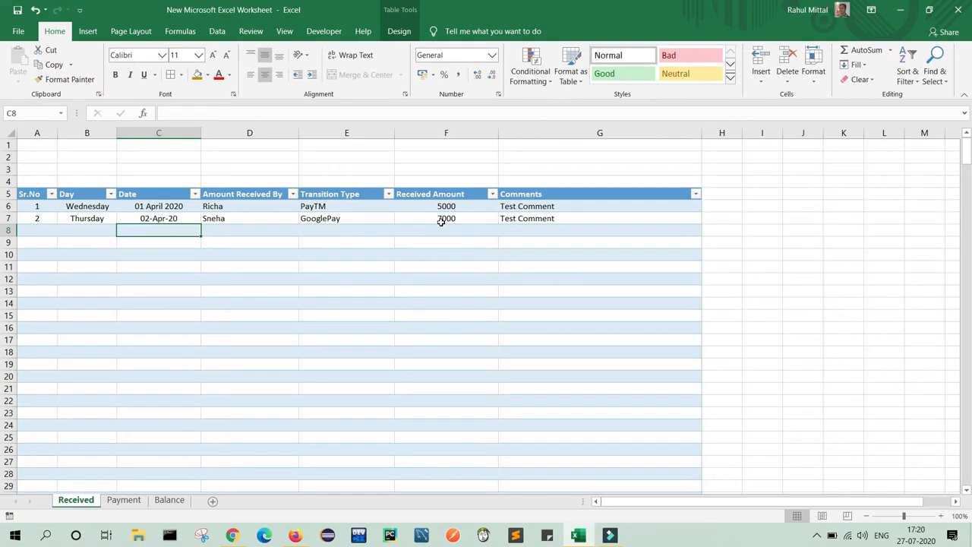
{"action": "type", "text": "03 April 2020"}
{"action": "key", "text": "Tab"}
{"action": "type", "text": "Sur"}
{"action": "key", "text": "Tab"}
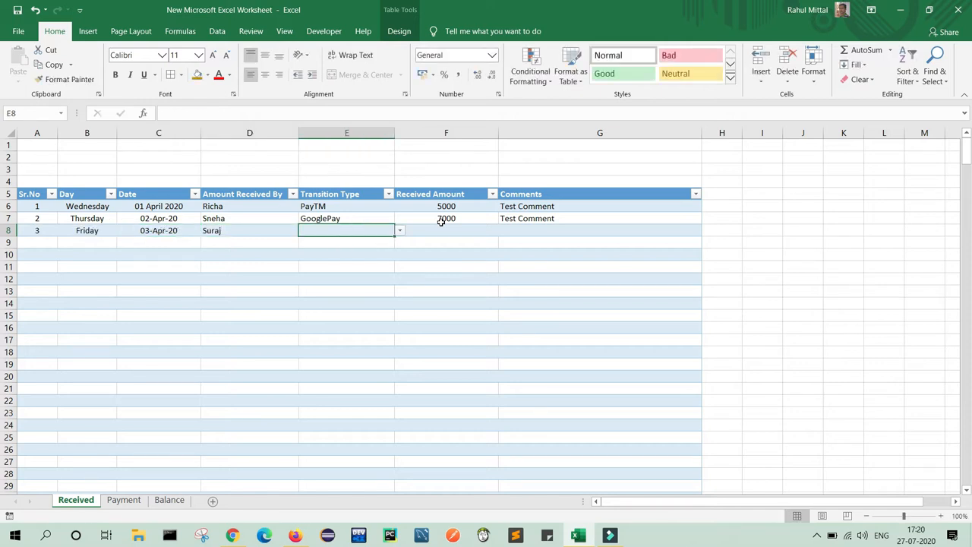
{"action": "left_click", "coordinate": [400, 232]}
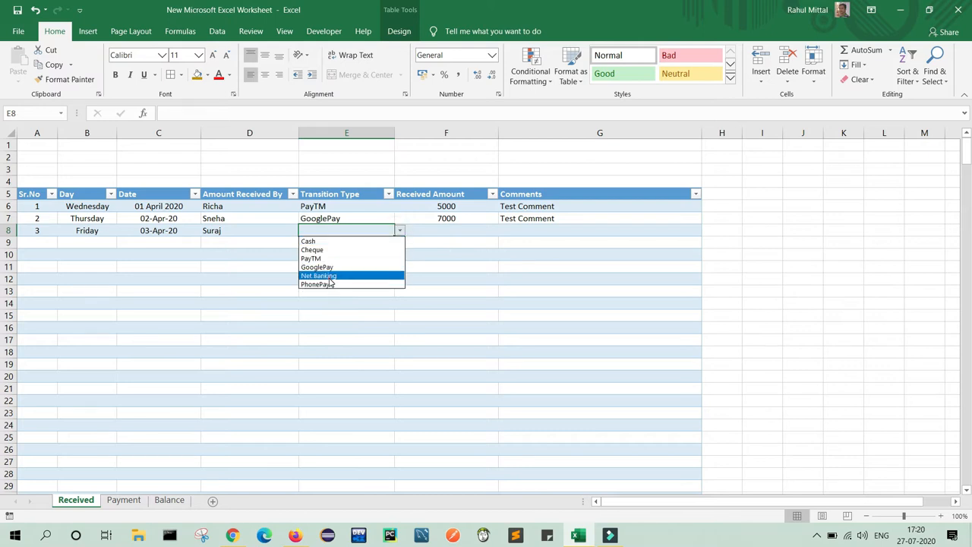
{"action": "left_click", "coordinate": [329, 278]}
{"action": "left_click", "coordinate": [432, 231]}
{"action": "type", "text": "9000"}
{"action": "key", "text": "Tab"}
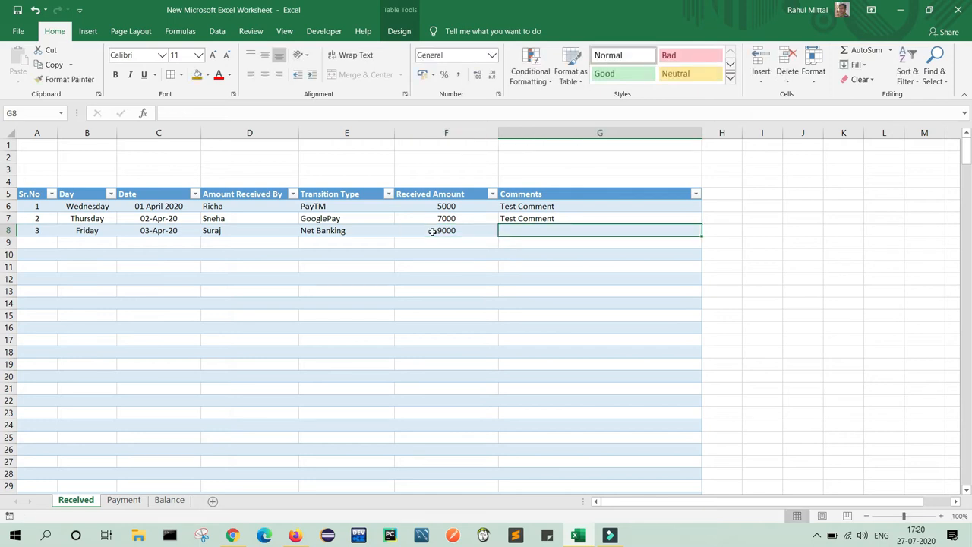
{"action": "type", "text": "Test Comment"}
{"action": "key", "text": "Return"}
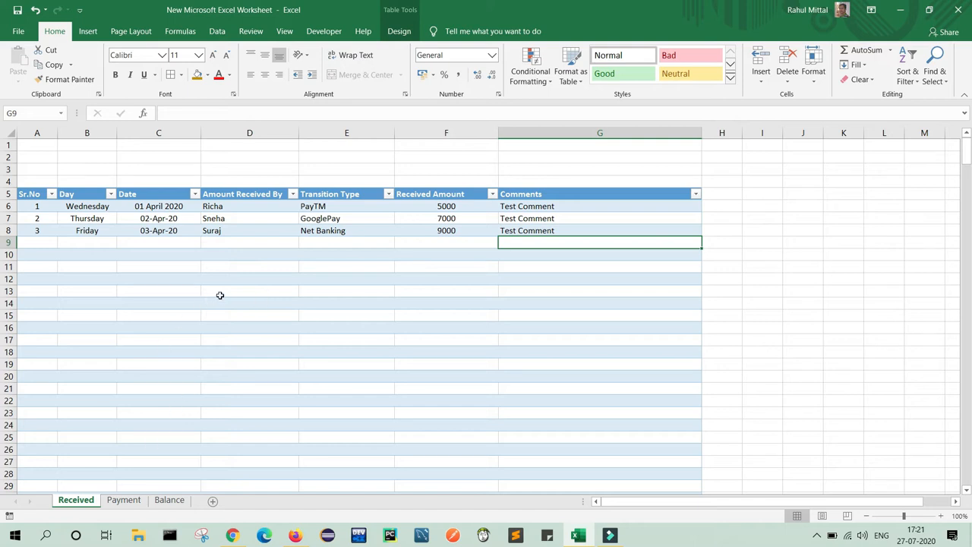
On the Payment sheet, enter 01 April 2020 as the first Date in C6.
{"action": "left_click", "coordinate": [132, 504]}
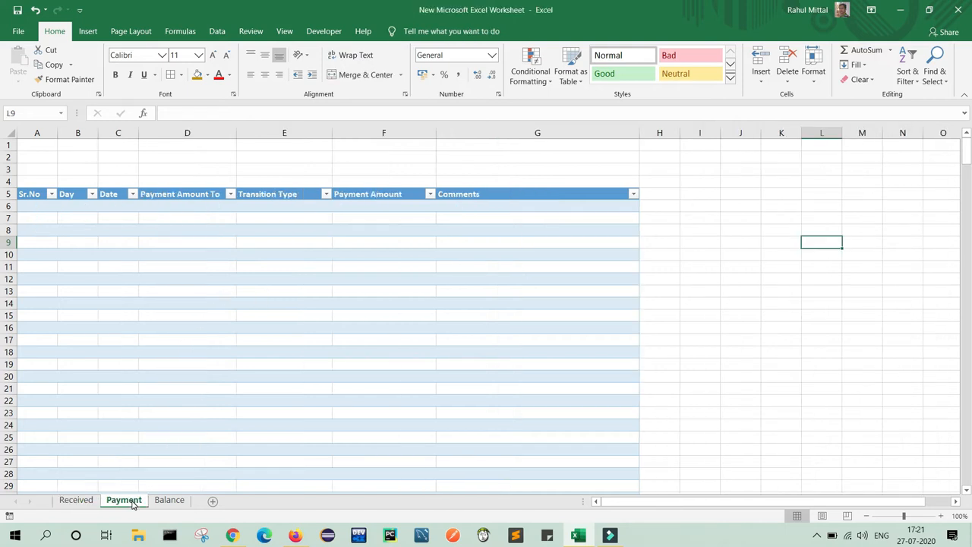
{"action": "left_click", "coordinate": [125, 209]}
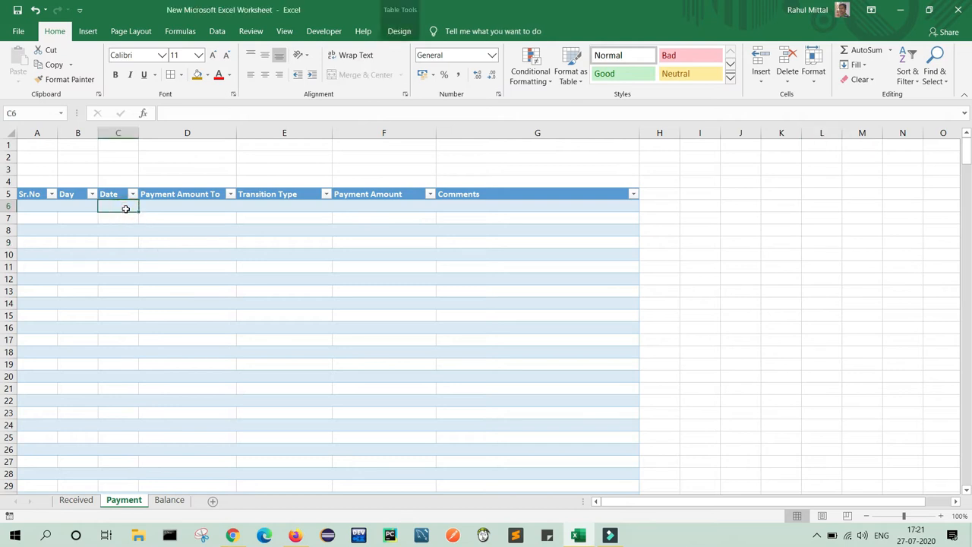
{"action": "type", "text": "01 April 2020"}
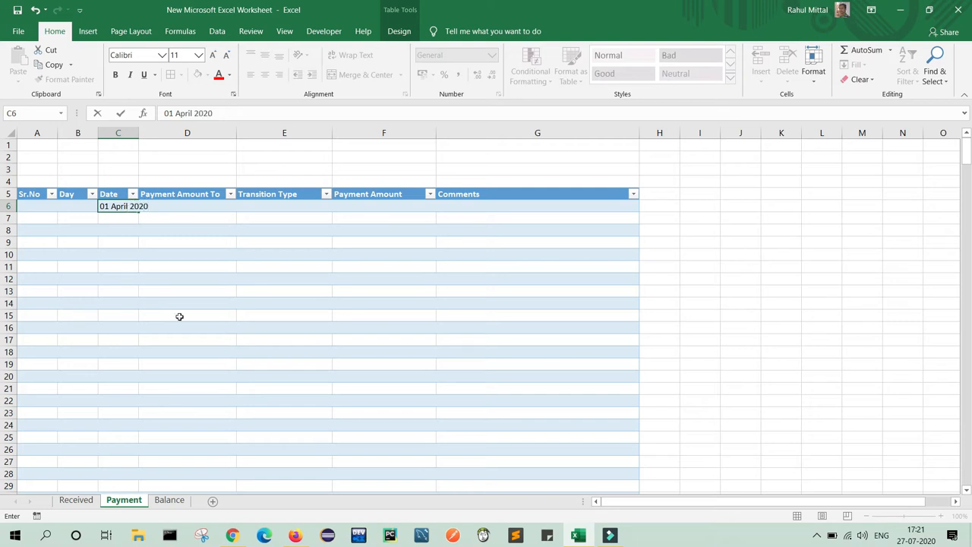
{"action": "left_click", "coordinate": [179, 316]}
Widen the Day, Payment Amount To, Transition Type and Payment Amount columns.
{"action": "left_click_drag", "start_coordinate": [98, 134], "coordinate": [221, 133]}
{"action": "left_click_drag", "start_coordinate": [317, 132], "coordinate": [365, 134]}
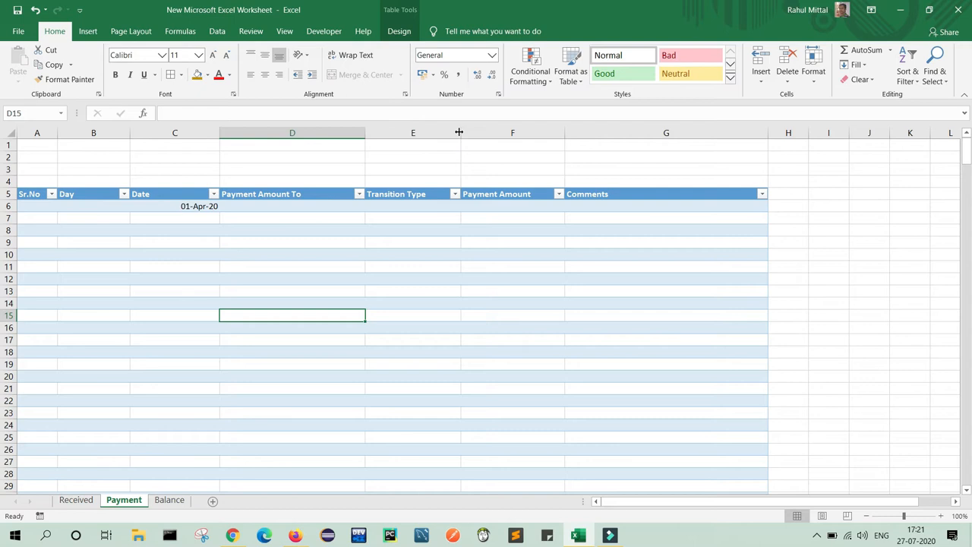
{"action": "left_click_drag", "start_coordinate": [459, 132], "coordinate": [543, 132]}
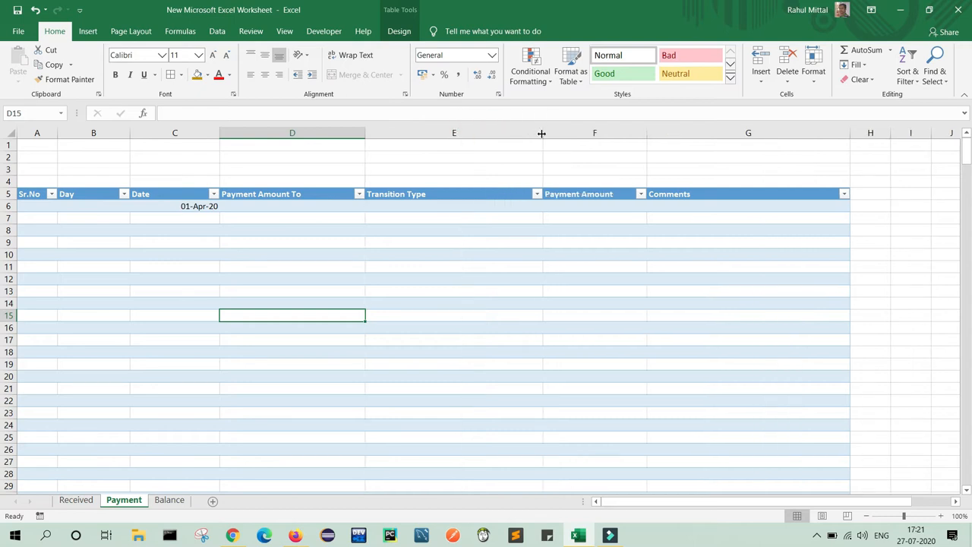
{"action": "left_click_drag", "start_coordinate": [647, 133], "coordinate": [705, 135]}
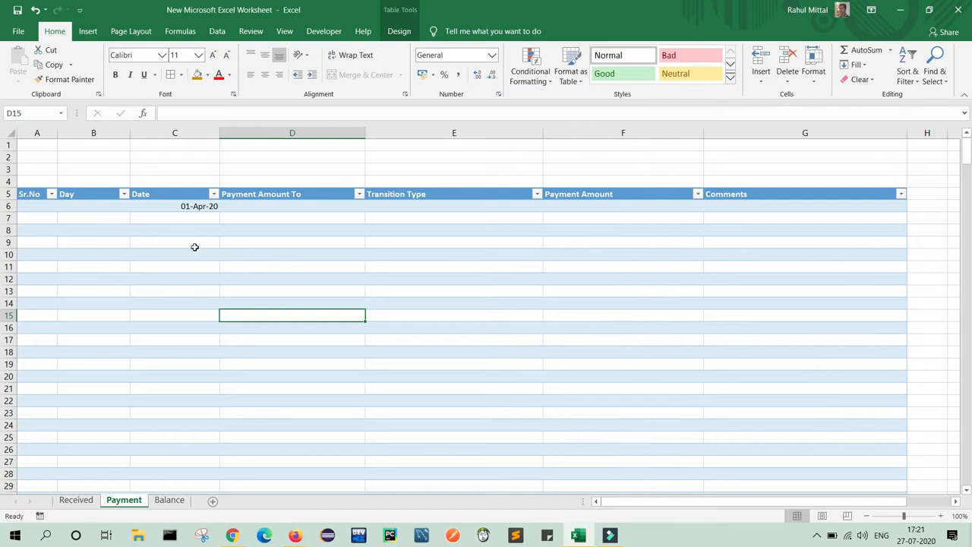
Centre the Sr.No, Day, Date and Payment Amount To entries vertically and horizontally.
{"action": "left_click", "coordinate": [34, 216]}
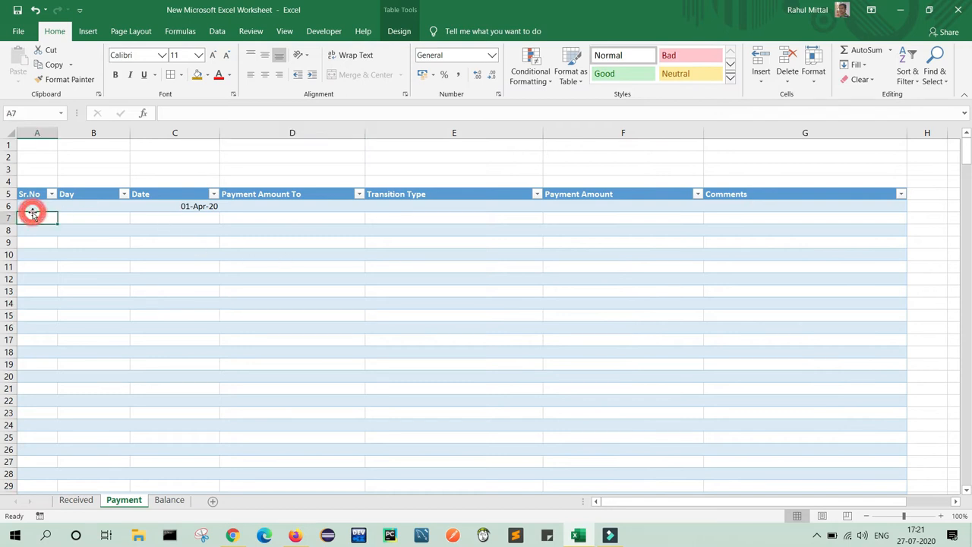
{"action": "left_click", "coordinate": [34, 206]}
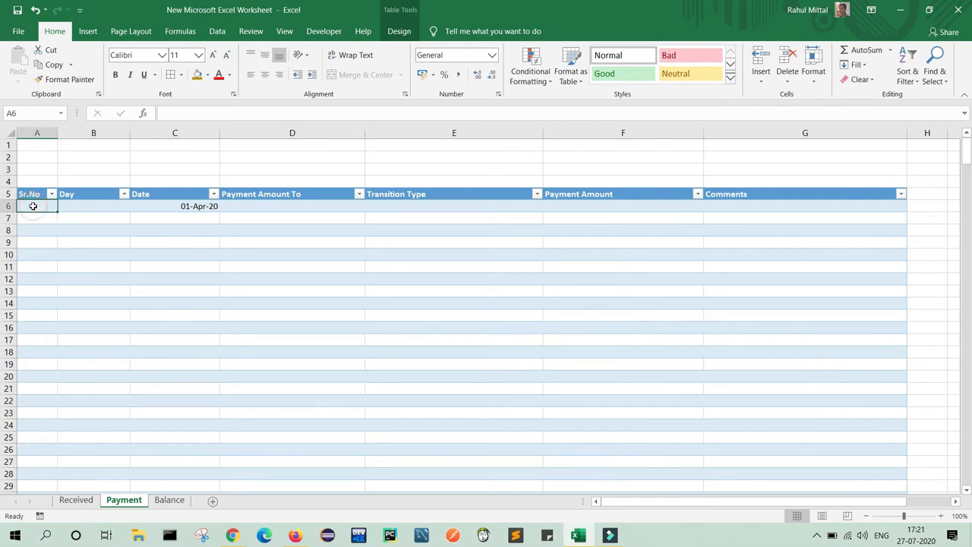
{"action": "key", "text": "ctrl+shift+Down"}
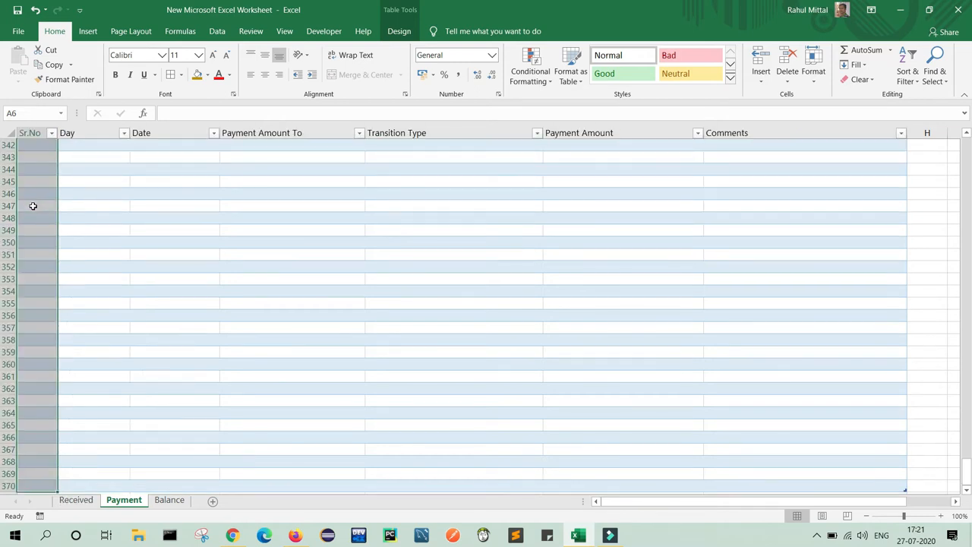
{"action": "key", "text": "shift+Right"}
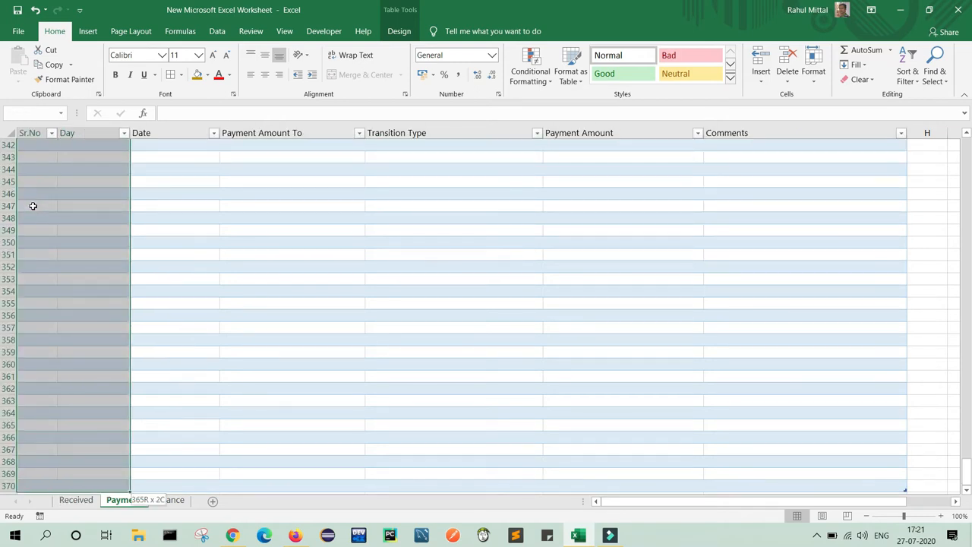
{"action": "key", "text": "shift+Right"}
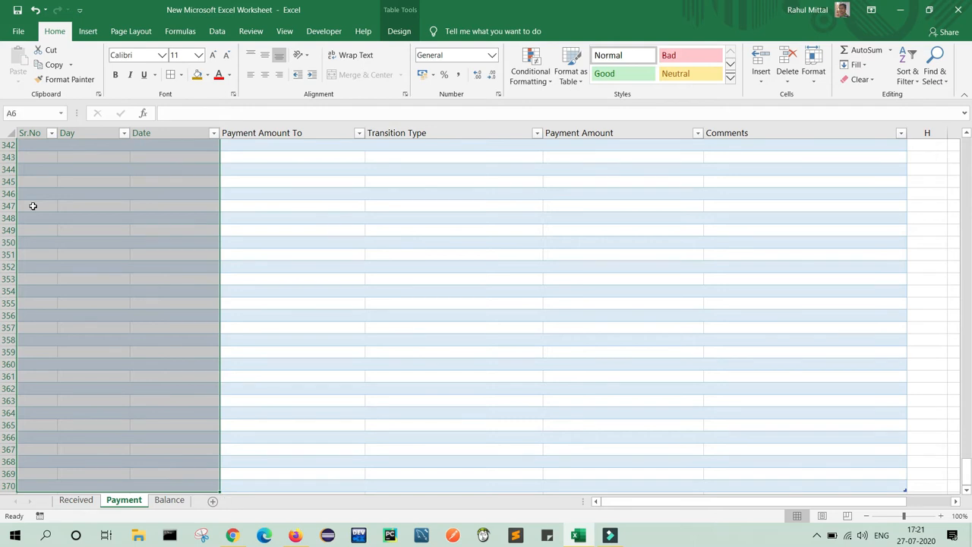
{"action": "left_click", "coordinate": [33, 206]}
{"action": "key", "text": "Up"}
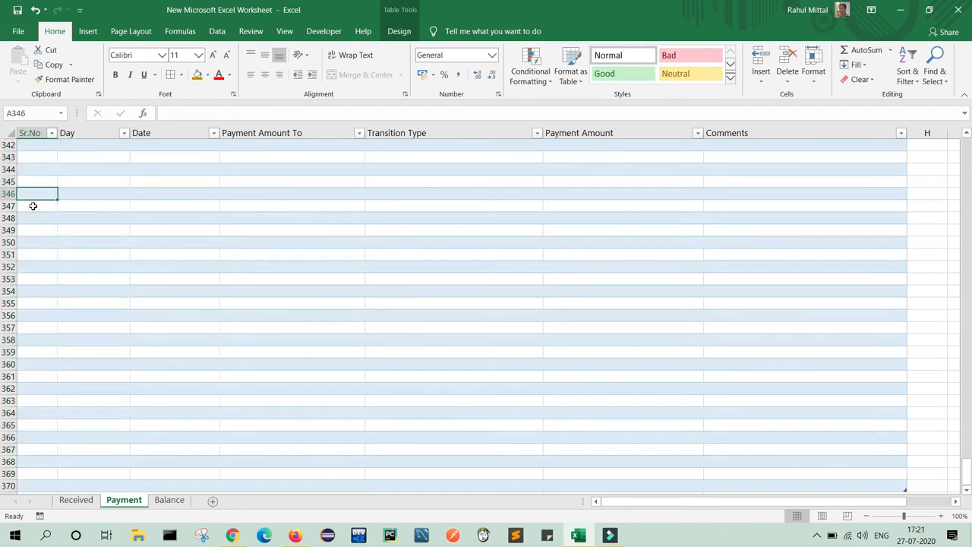
{"action": "left_click_drag", "start_coordinate": [967, 469], "coordinate": [969, 143]}
{"action": "left_click", "coordinate": [43, 211]}
{"action": "key", "text": "shift+Right"}
{"action": "key", "text": "shift+Right"}
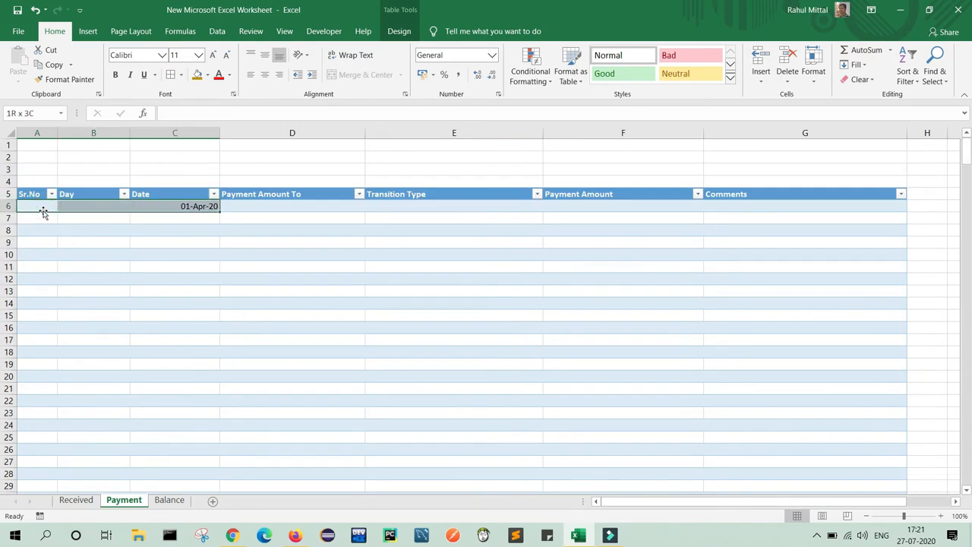
{"action": "key", "text": "shift+Right"}
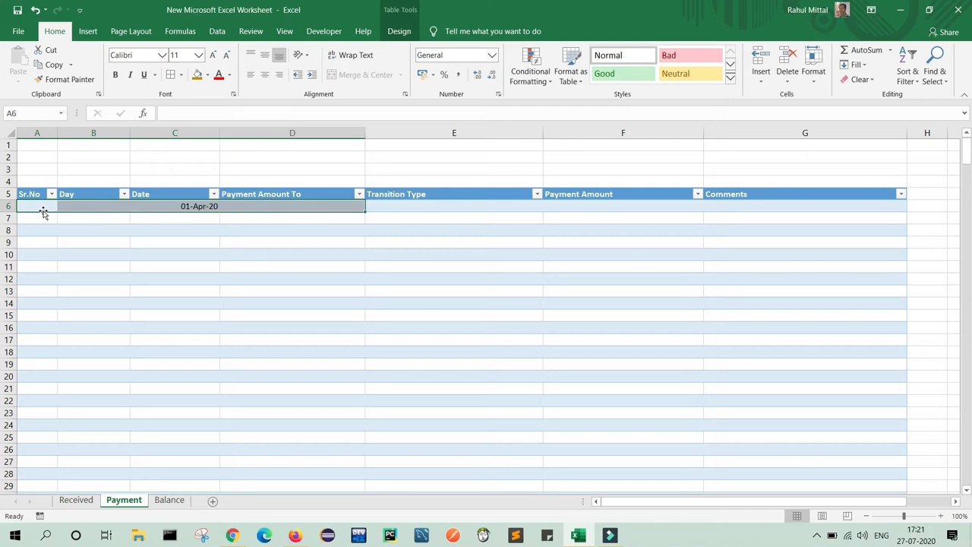
{"action": "key", "text": "ctrl+shift+Down"}
{"action": "left_click", "coordinate": [265, 55]}
{"action": "left_click", "coordinate": [265, 74]}
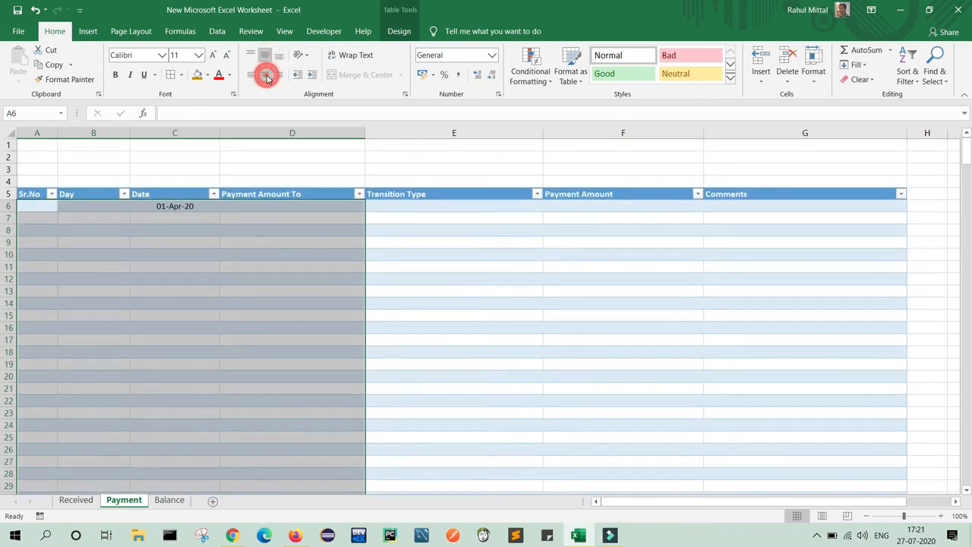
Align the Transition Type column entries to the top and left.
{"action": "left_click", "coordinate": [444, 207]}
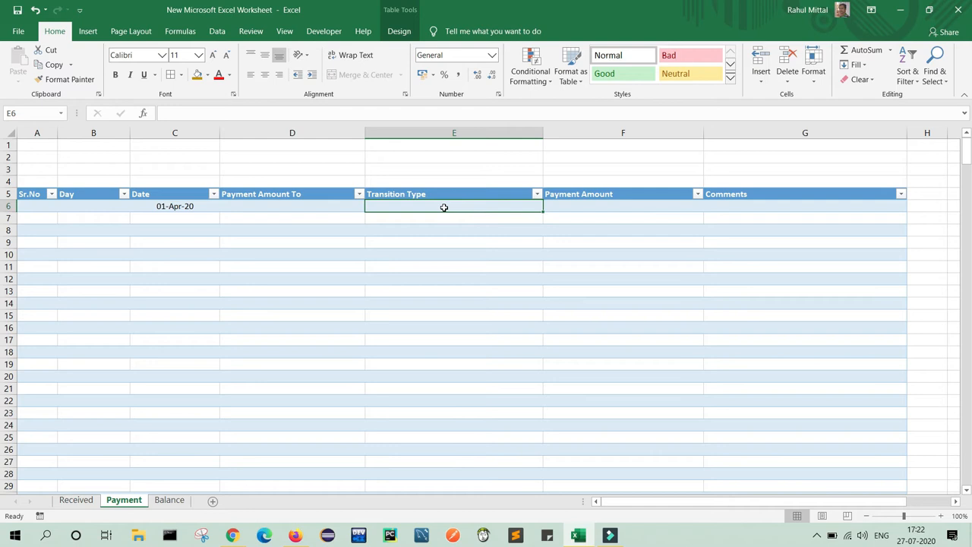
{"action": "key", "text": "ctrl+shift+Down"}
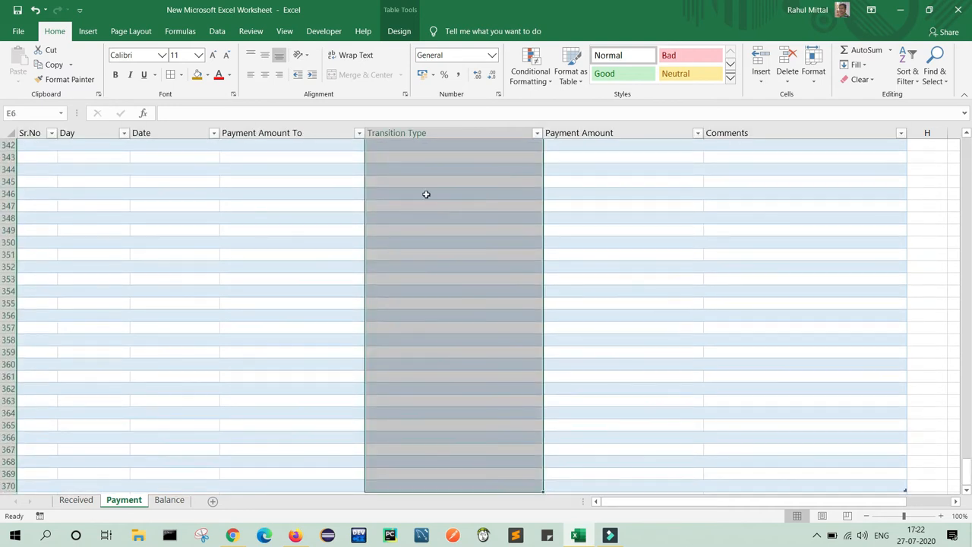
{"action": "left_click", "coordinate": [251, 57]}
{"action": "left_click", "coordinate": [250, 74]}
Centre the Payment Amount column entries vertically and horizontally.
{"action": "left_click", "coordinate": [597, 208]}
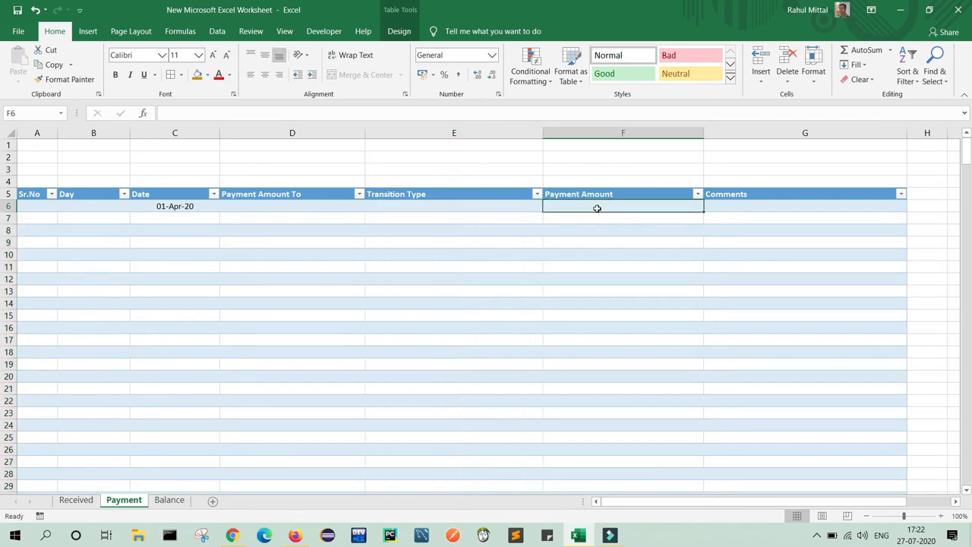
{"action": "key", "text": "ctrl+shift+Down"}
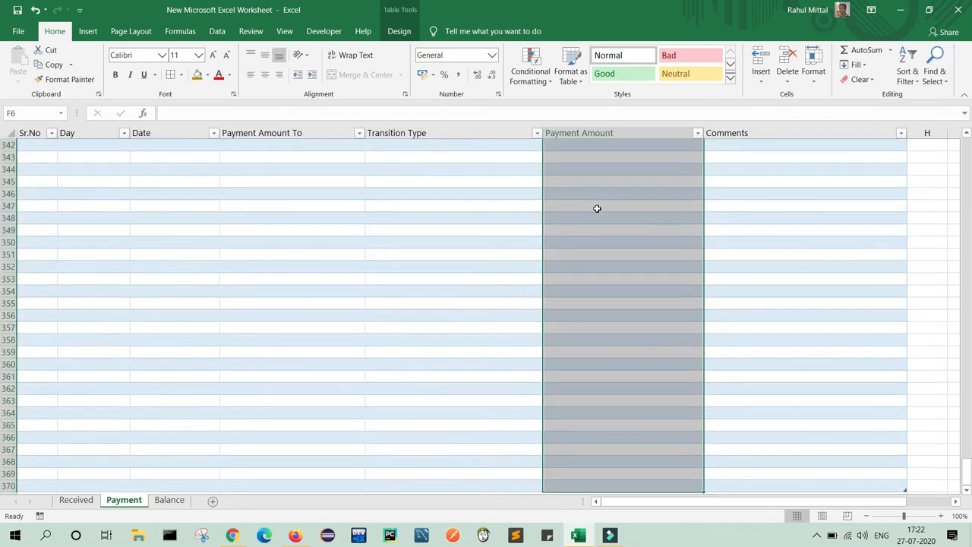
{"action": "left_click", "coordinate": [261, 57]}
{"action": "left_click", "coordinate": [261, 73]}
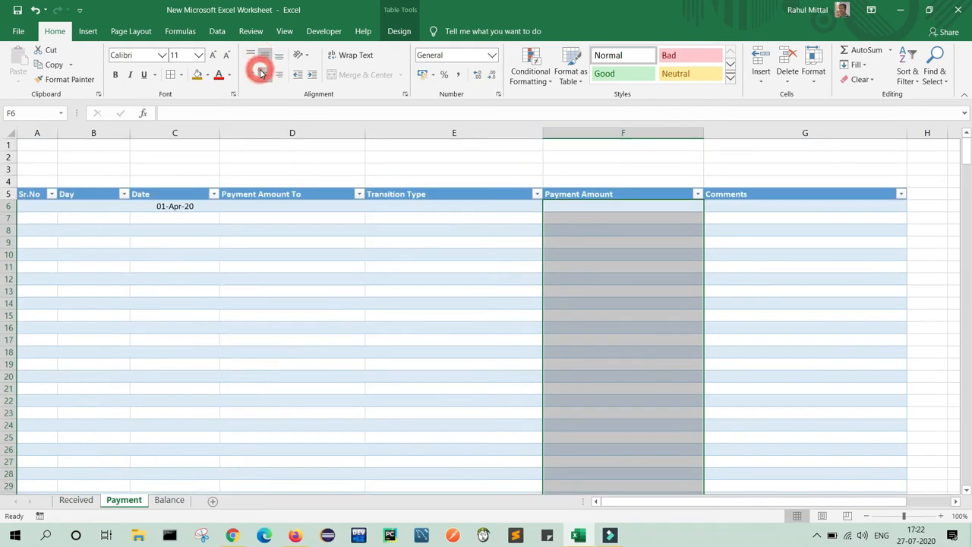
Align the Comments column entries to the top and left.
{"action": "left_click", "coordinate": [749, 229]}
{"action": "left_click", "coordinate": [745, 206]}
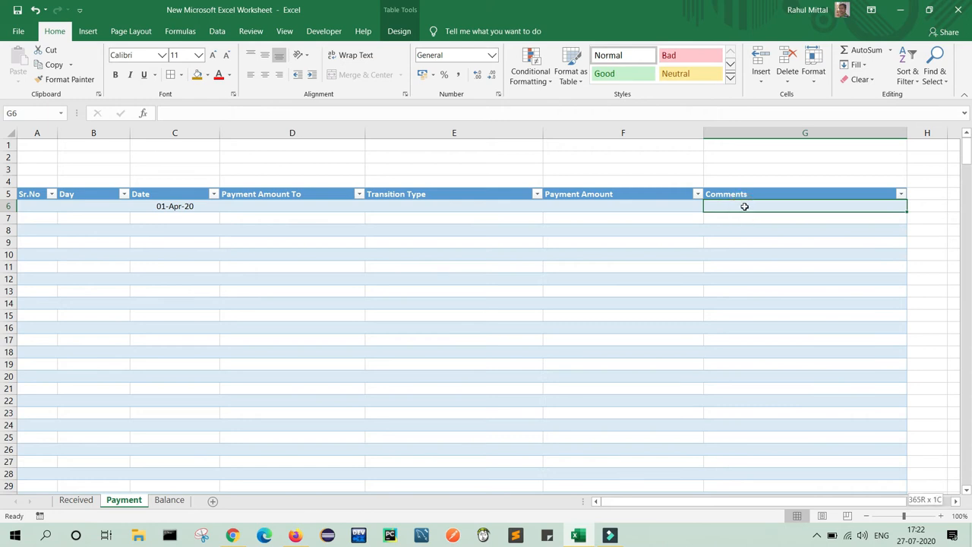
{"action": "key", "text": "ctrl+shift+Down"}
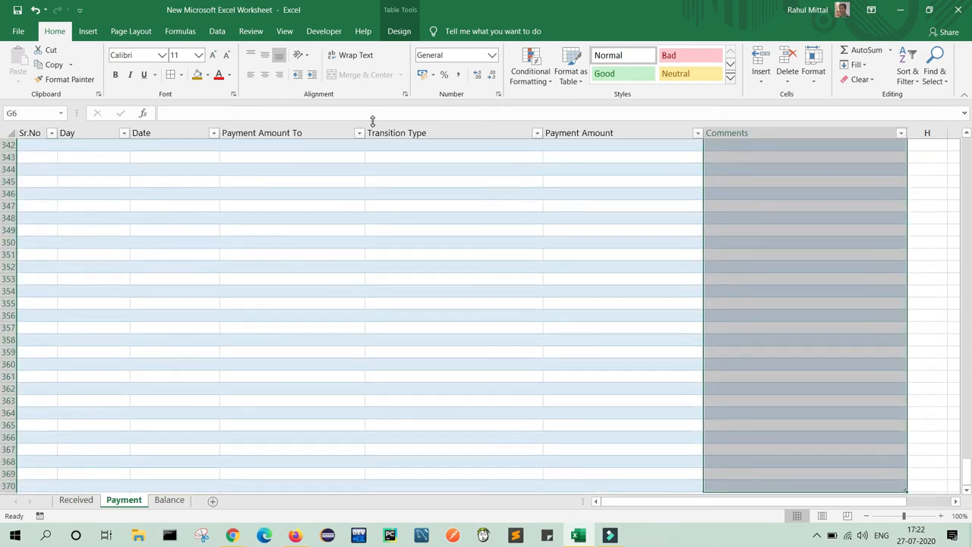
{"action": "left_click", "coordinate": [251, 55]}
{"action": "left_click", "coordinate": [250, 74]}
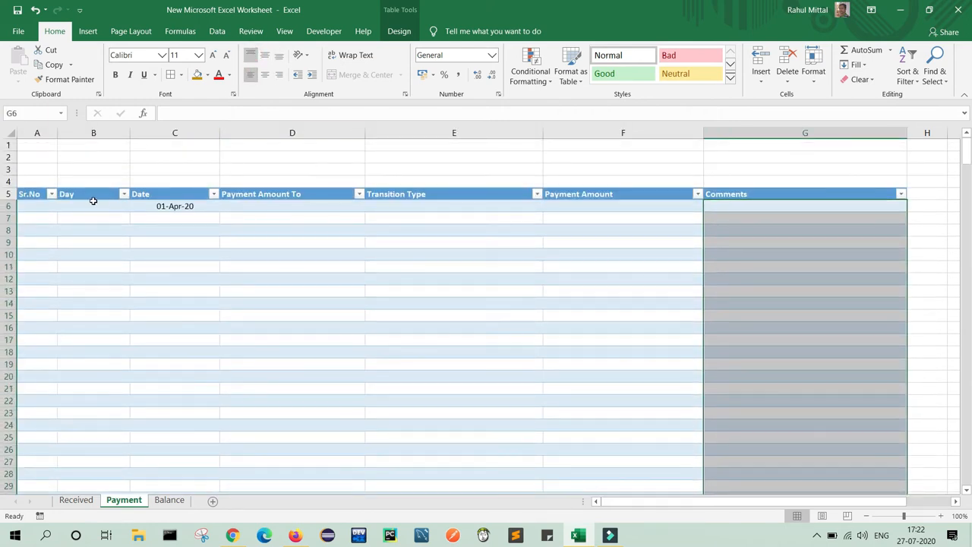
{"action": "left_click", "coordinate": [174, 206]}
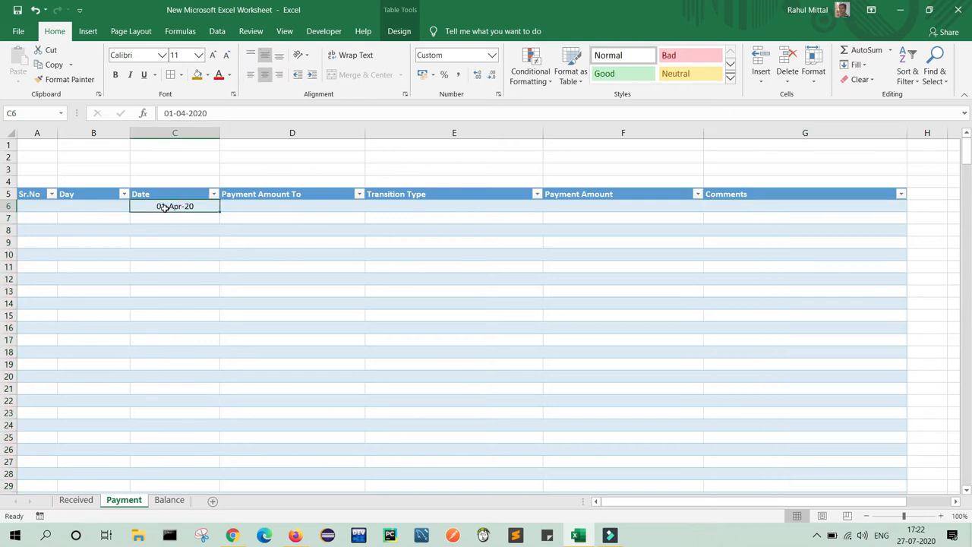
{"action": "left_click", "coordinate": [31, 209]}
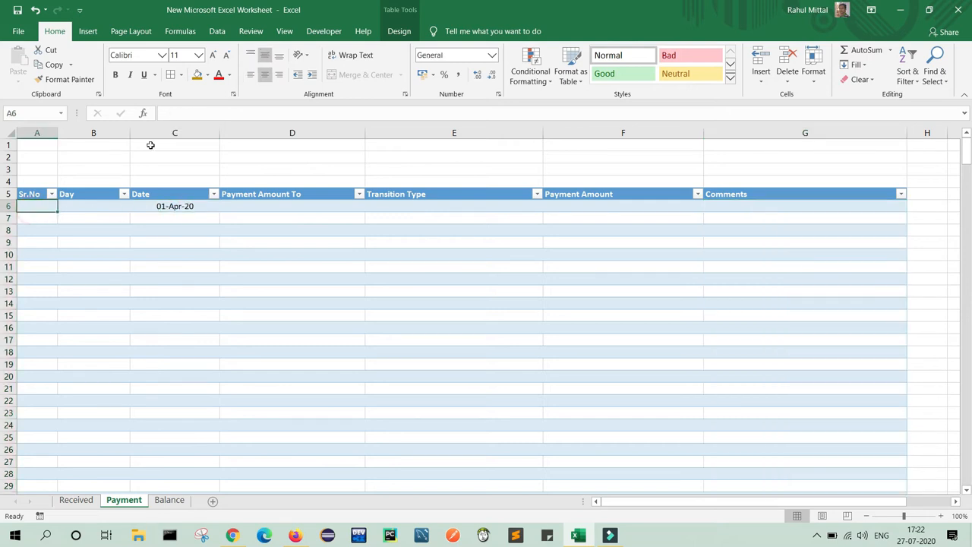
{"action": "left_click", "coordinate": [192, 114]}
{"action": "type", "text": "="}
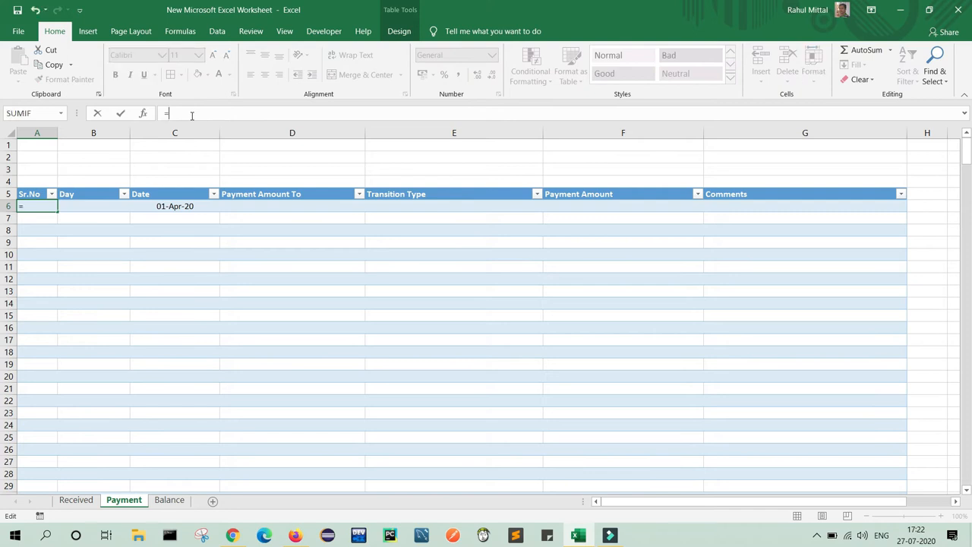
{"action": "type", "text": "IF"}
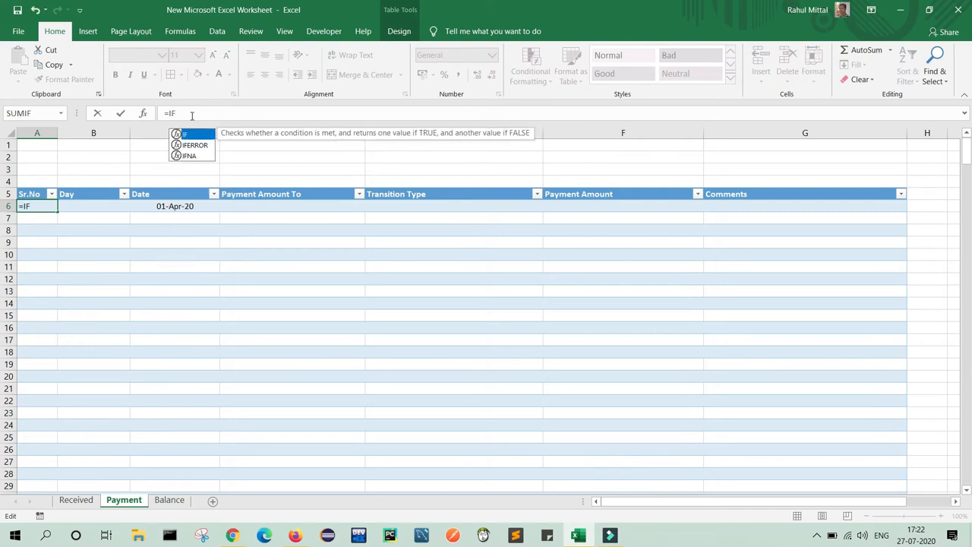
{"action": "type", "text": "("}
{"action": "left_click", "coordinate": [162, 207]}
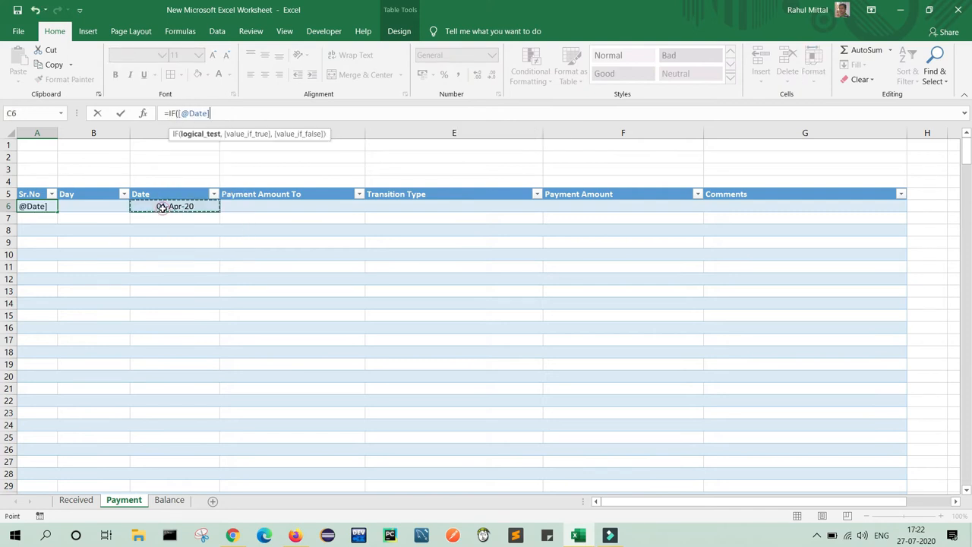
{"action": "type", "text": "="}
{"action": "type", "text": "\"\","}
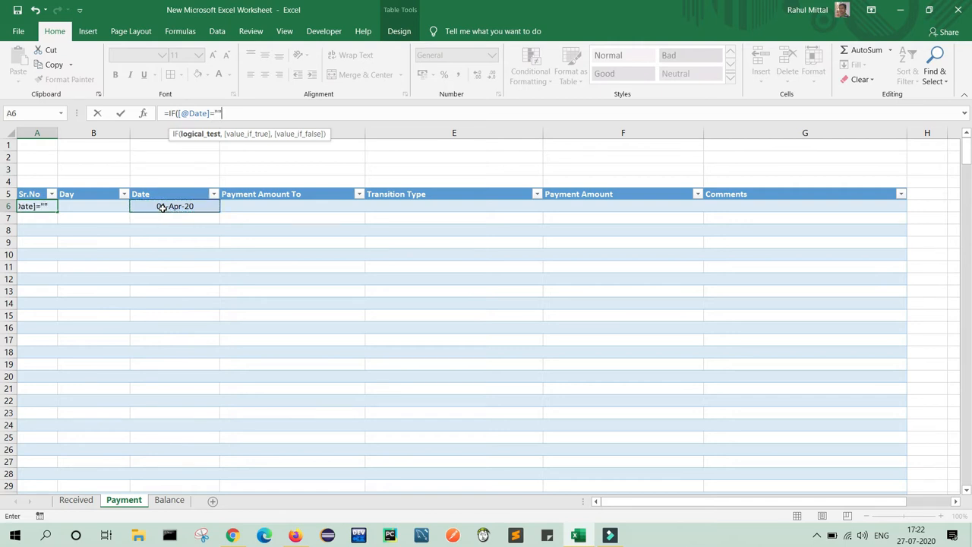
{"action": "type", "text": "\"\",row"}
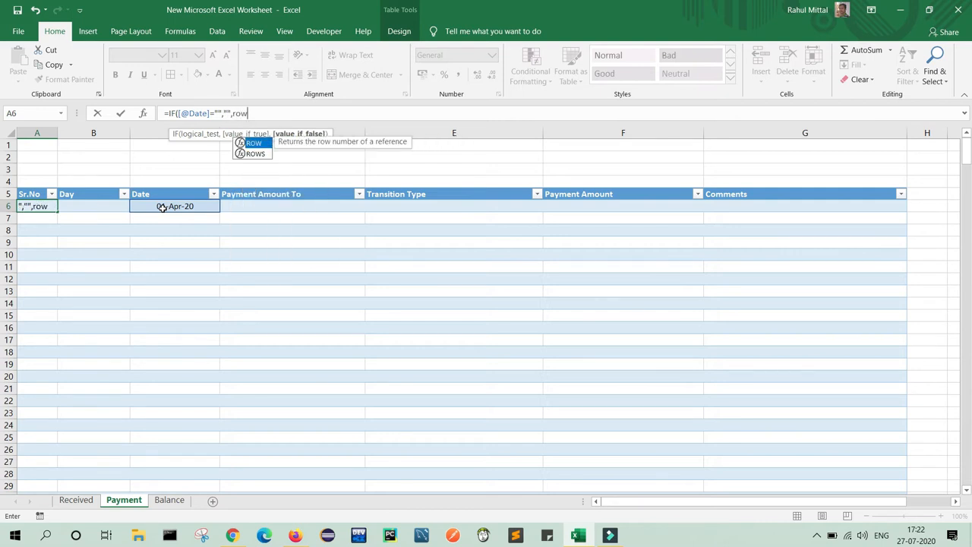
{"action": "key", "text": "Tab"}
{"action": "type", "text": "1"}
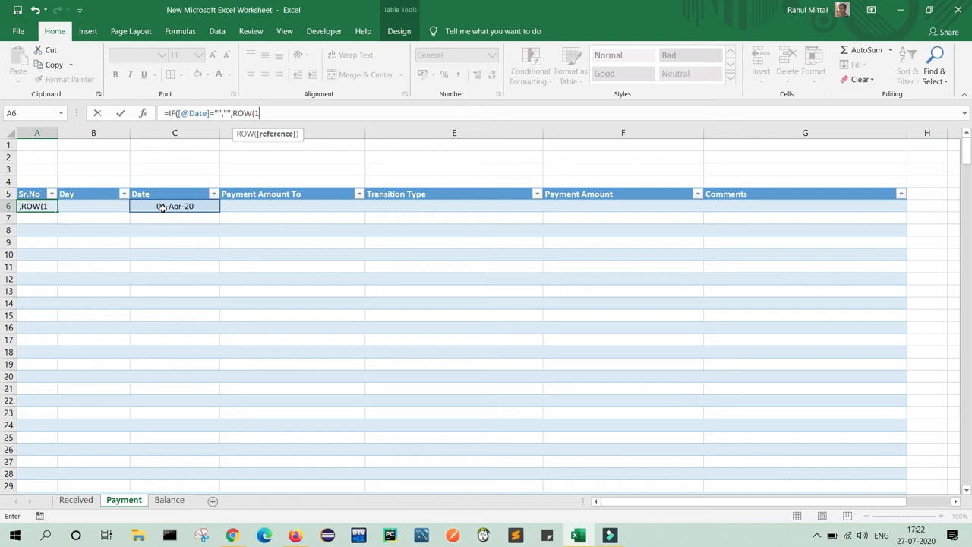
{"action": "type", "text": ":1))"}
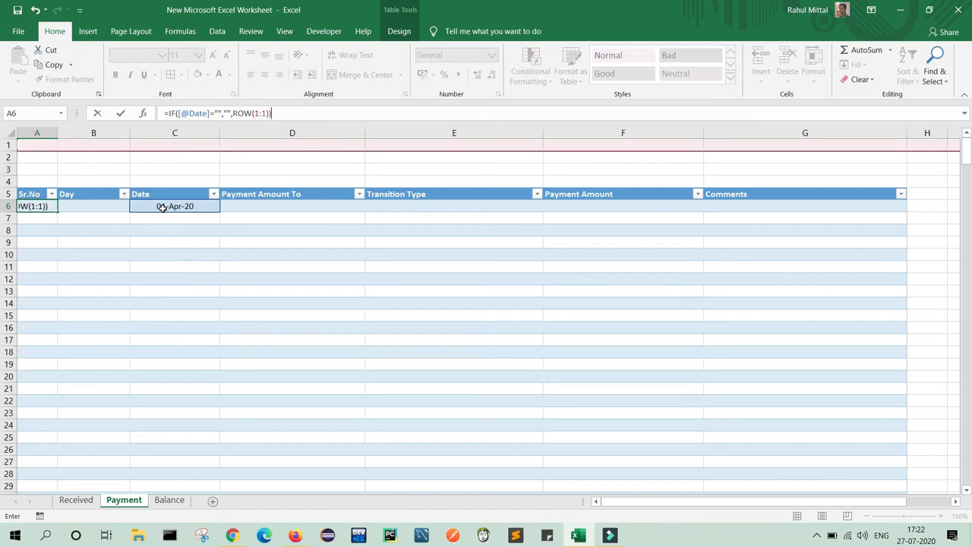
{"action": "key", "text": "Return"}
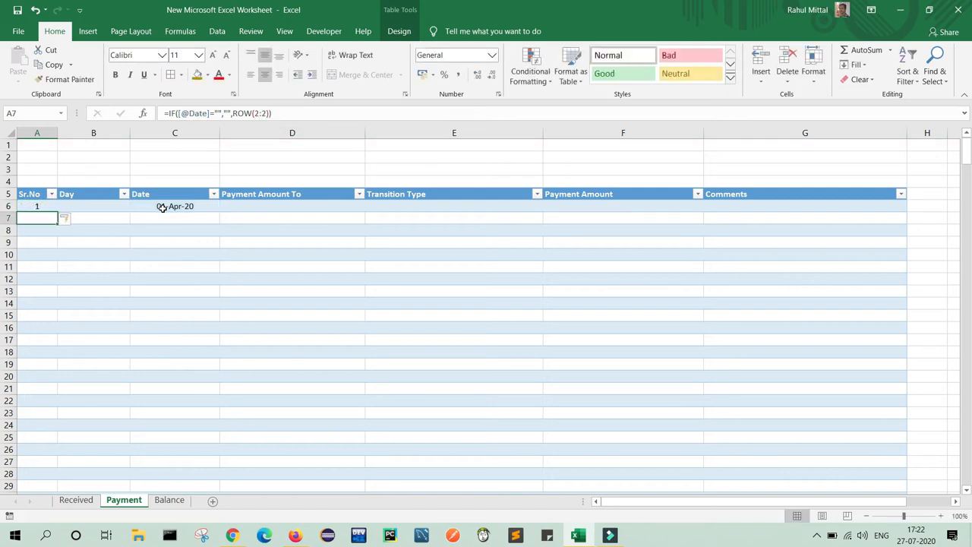
{"action": "left_click", "coordinate": [94, 208]}
{"action": "left_click", "coordinate": [93, 208]}
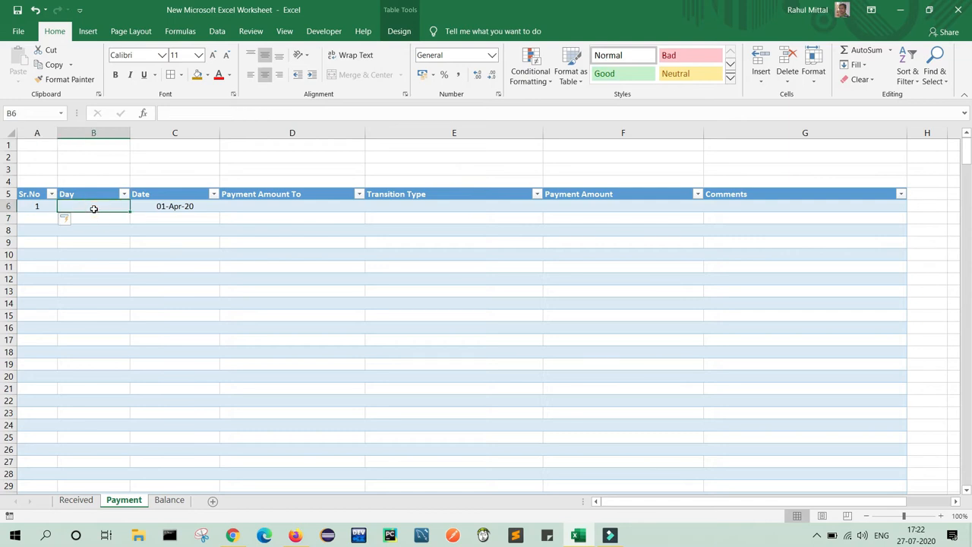
{"action": "type", "text": "=IF"}
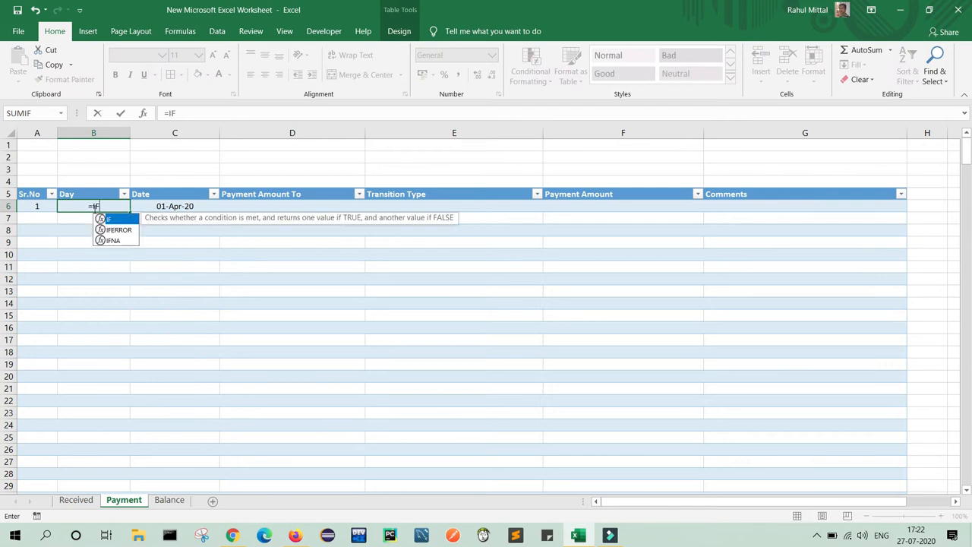
{"action": "type", "text": "("}
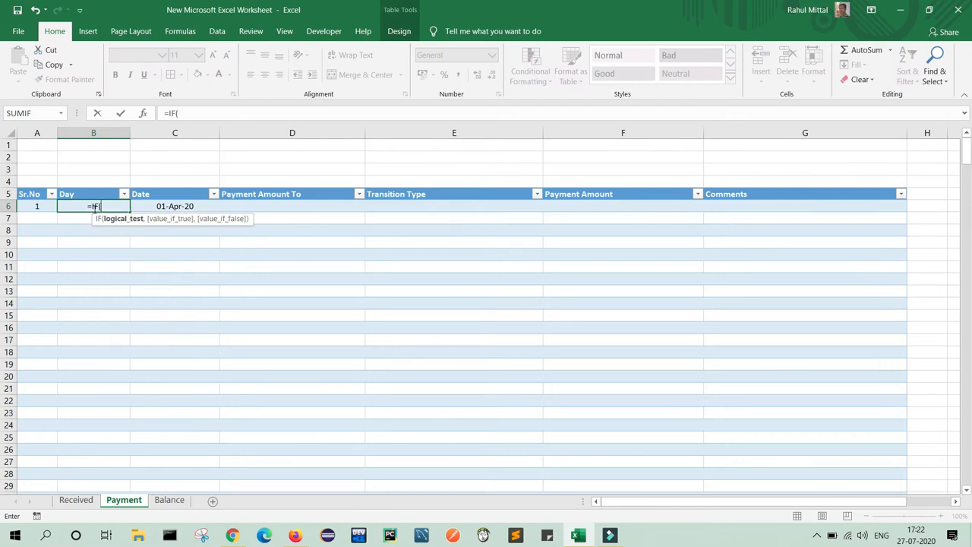
{"action": "left_click", "coordinate": [192, 206]}
{"action": "type", "text": "="}
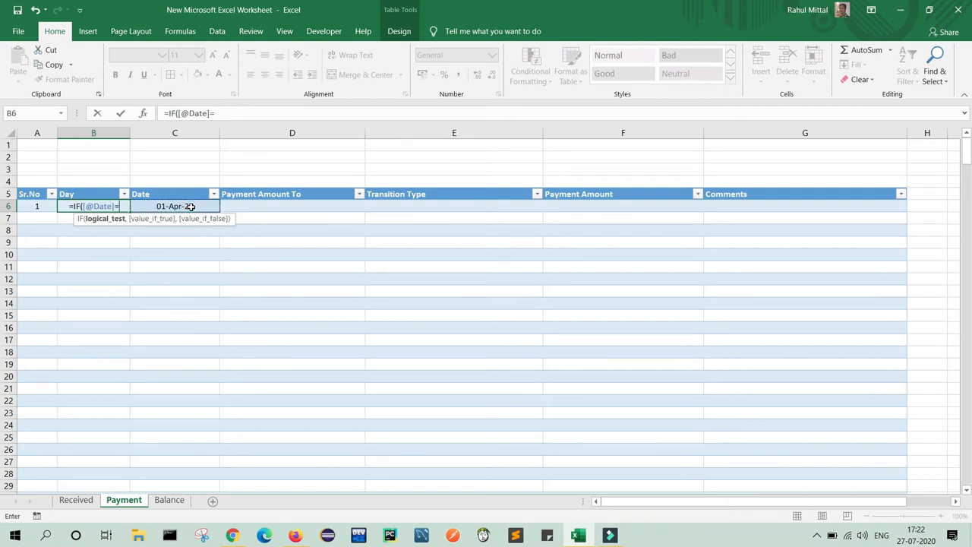
{"action": "type", "text": "\"\","}
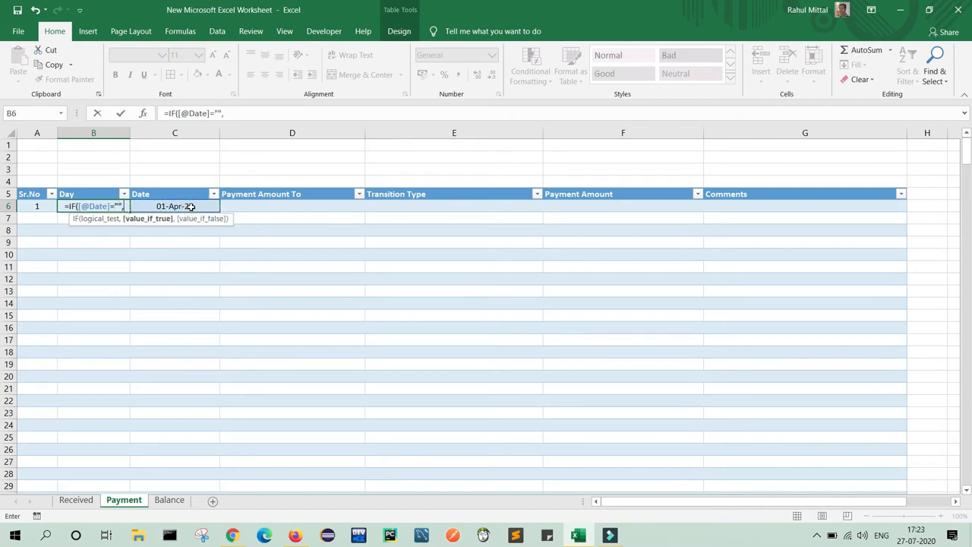
{"action": "type", "text": "\"\""}
{"action": "type", "text": ","}
{"action": "type", "text": "T"}
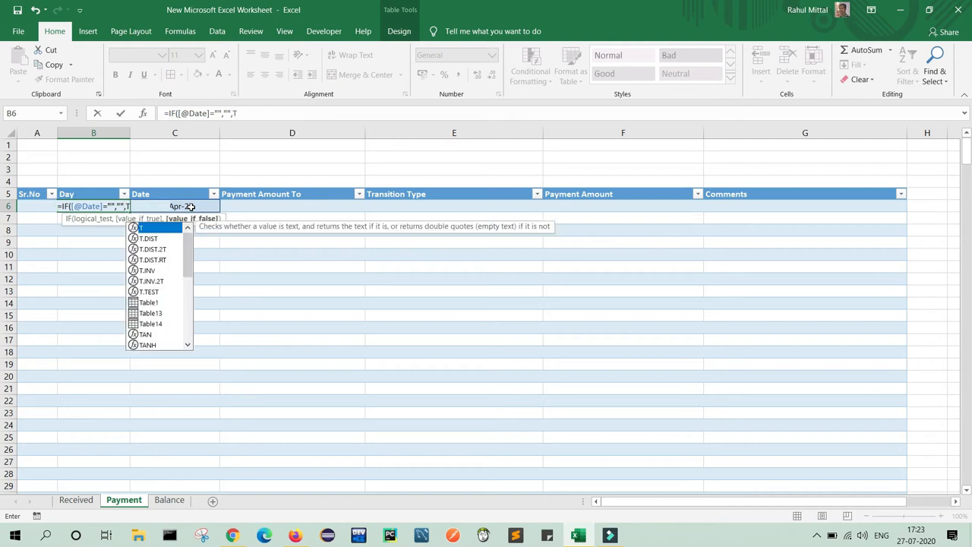
{"action": "type", "text": "EXT("}
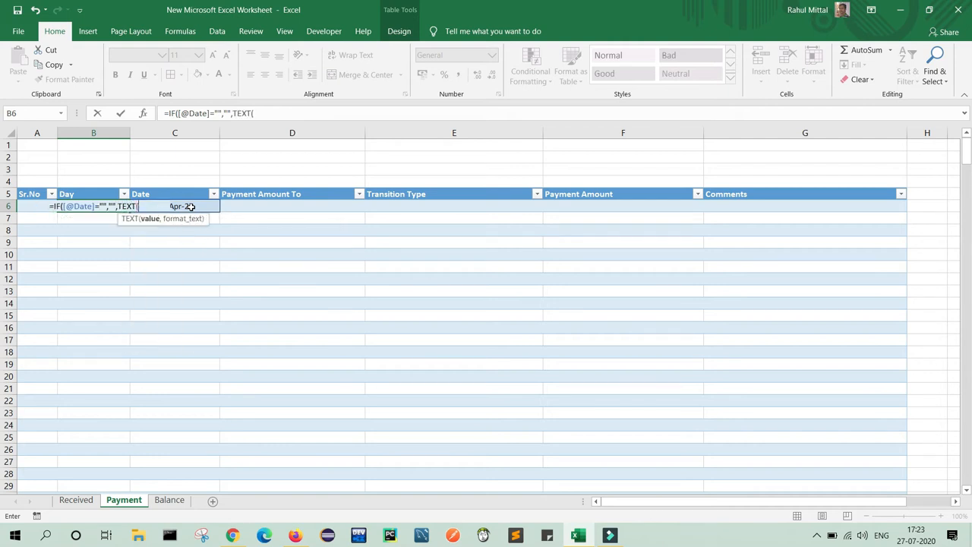
{"action": "left_click", "coordinate": [179, 206]}
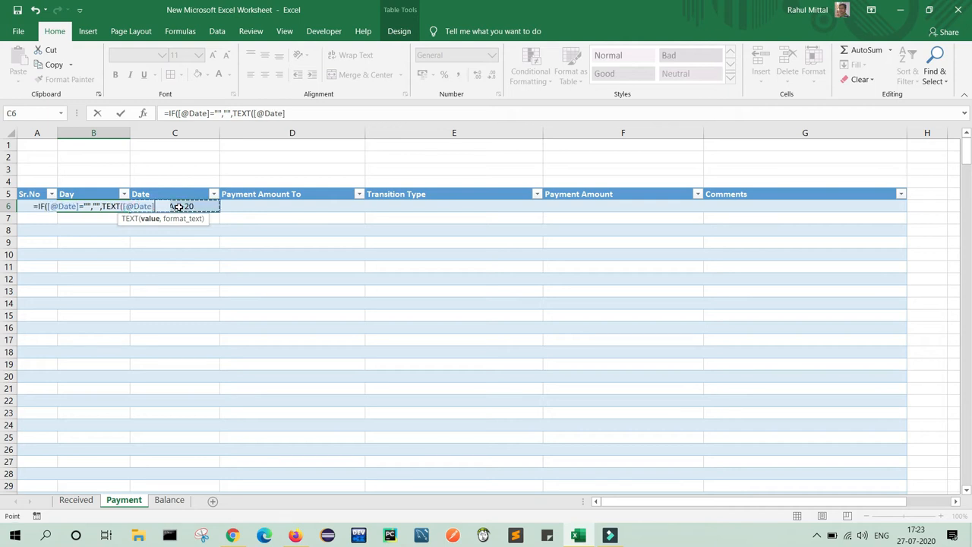
{"action": "type", "text": ","}
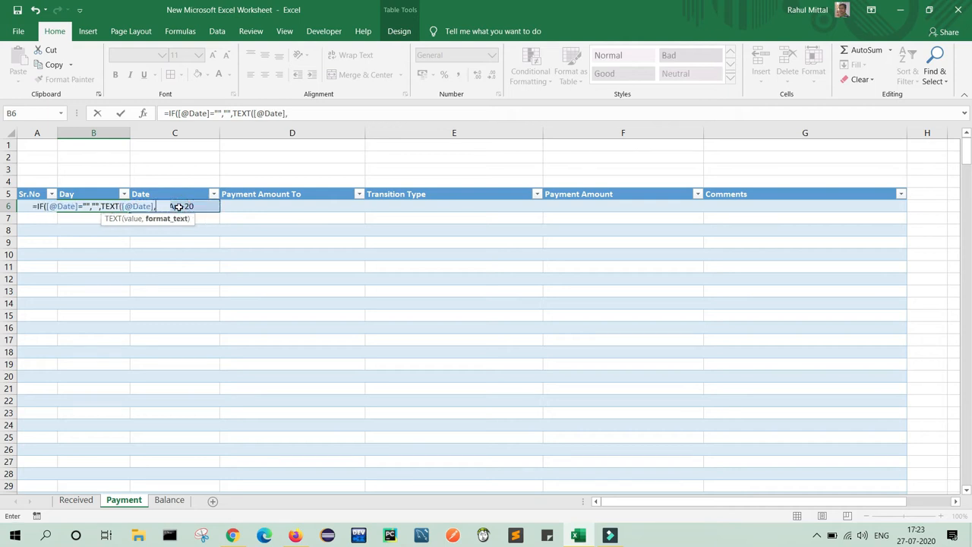
{"action": "type", "text": "\"\""}
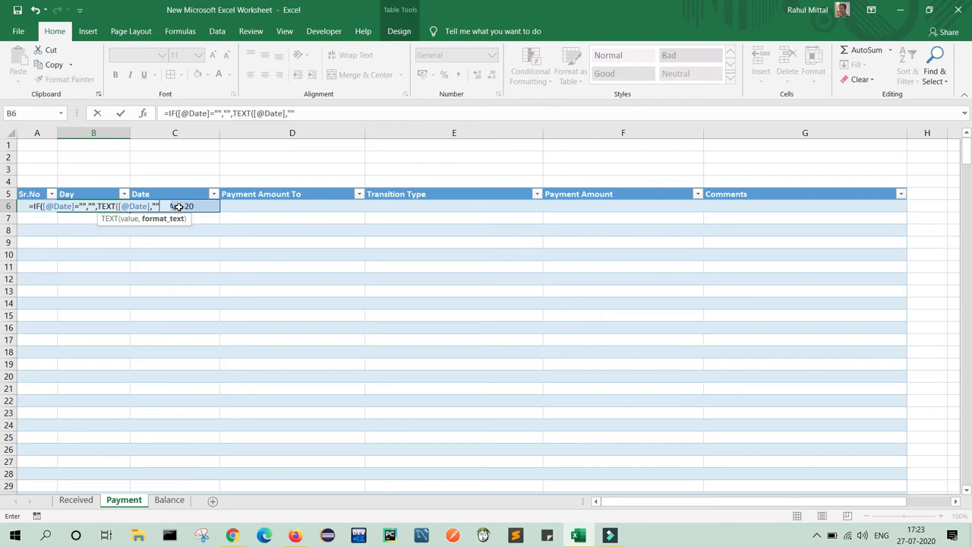
{"action": "left_click", "coordinate": [289, 112]}
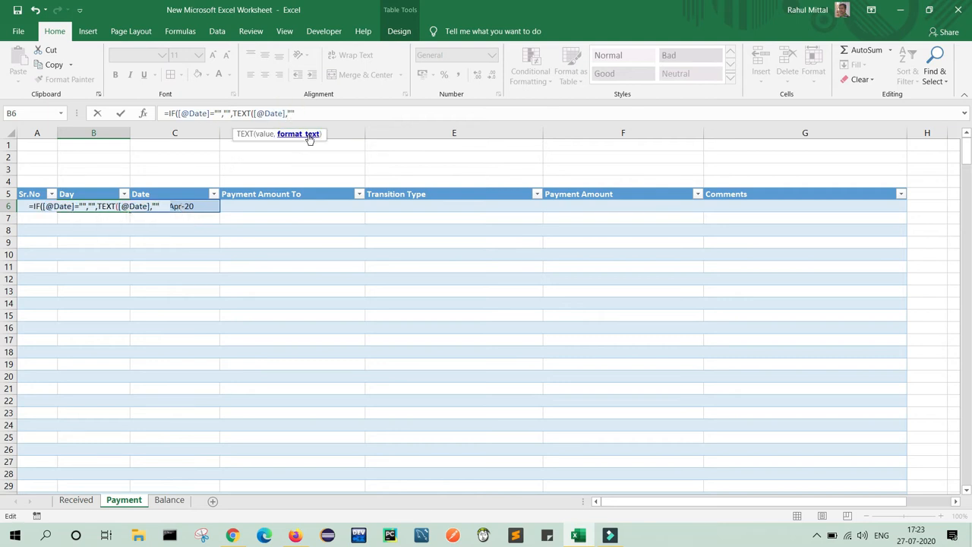
{"action": "type", "text": "dddd\""}
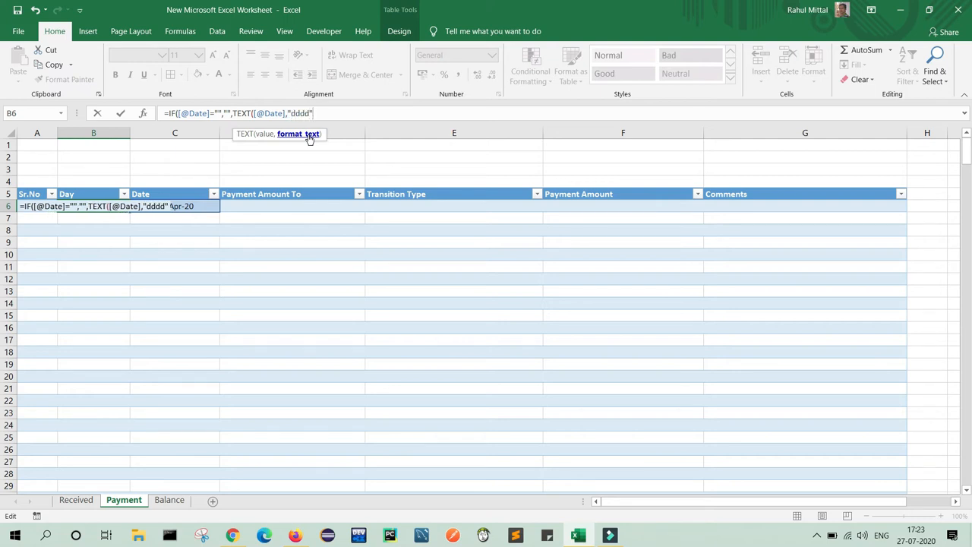
{"action": "type", "text": "))"}
{"action": "key", "text": "Return"}
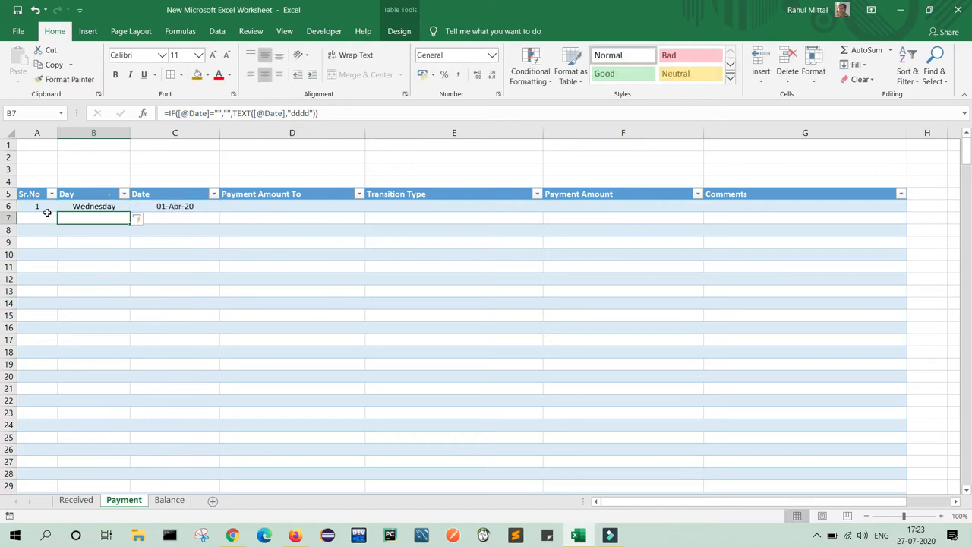
Enter Rent as the payee in cell D6.
{"action": "left_click", "coordinate": [38, 218]}
{"action": "left_click", "coordinate": [49, 393]}
{"action": "left_click", "coordinate": [86, 315]}
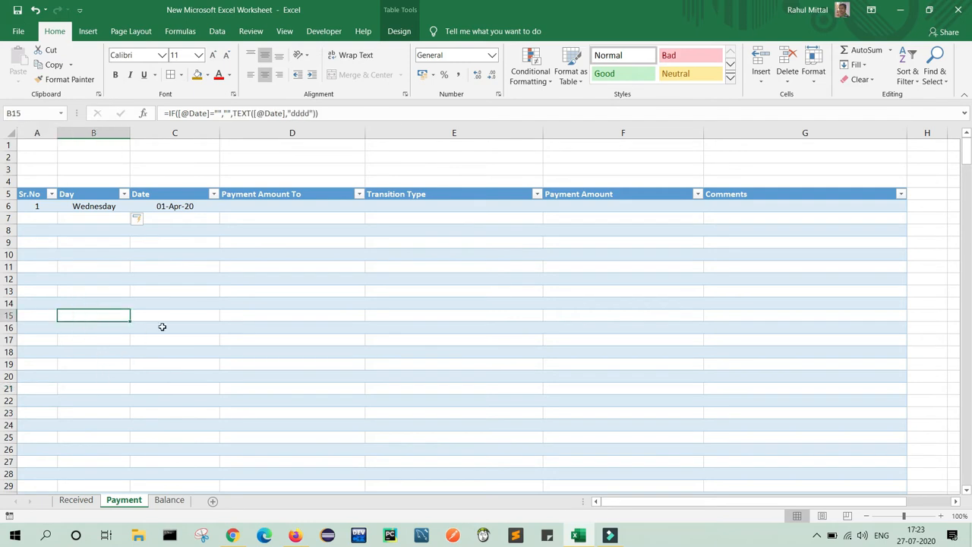
{"action": "left_click", "coordinate": [172, 312]}
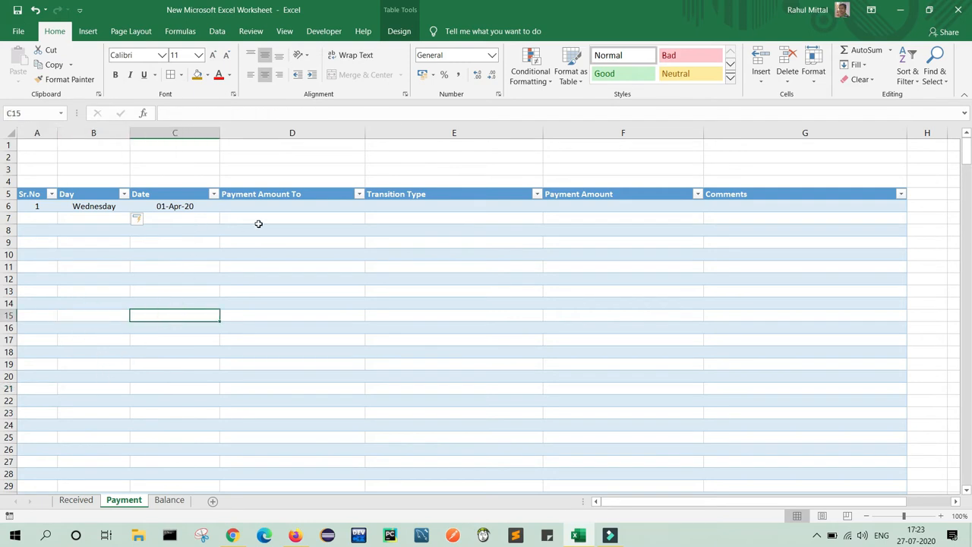
{"action": "left_click", "coordinate": [288, 206]}
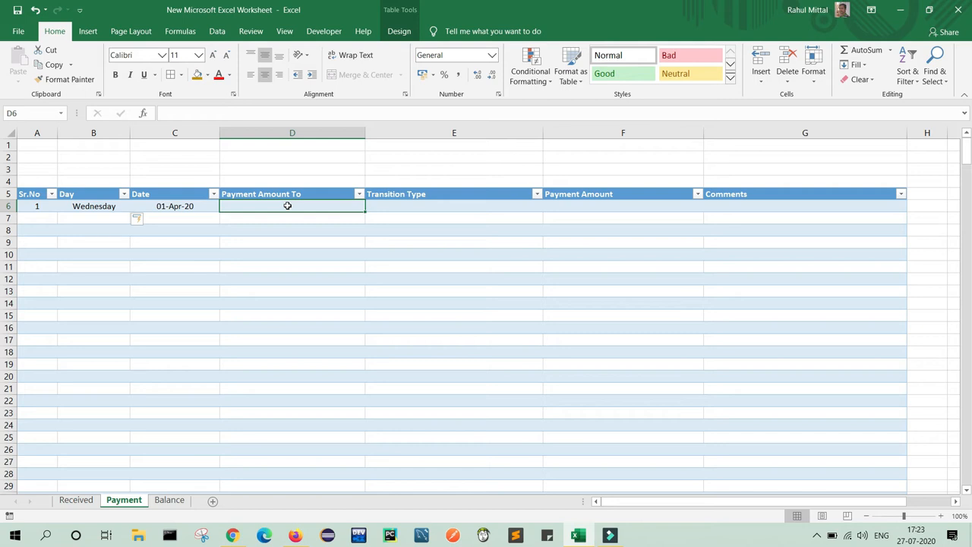
{"action": "type", "text": "Re"}
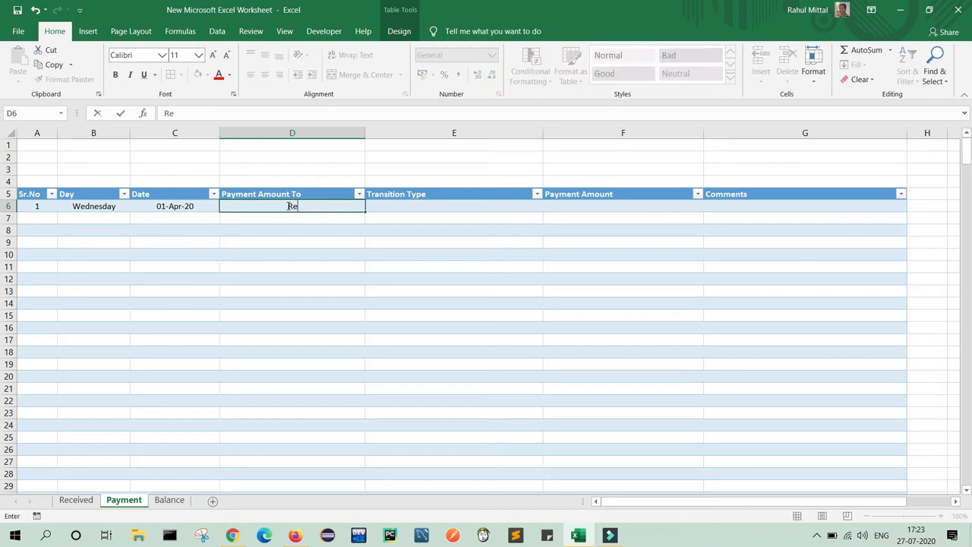
{"action": "type", "text": "nt"}
{"action": "key", "text": "Tab"}
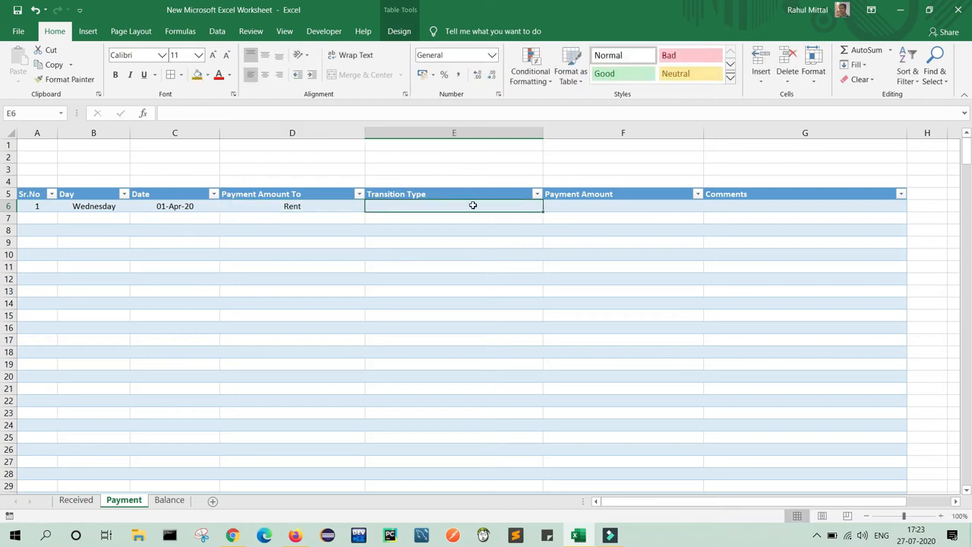
Give cell E6 a List validation of Cash, Check, PayTM, GooglePay, Net Banking, PhonePe.
{"action": "left_click", "coordinate": [218, 31]}
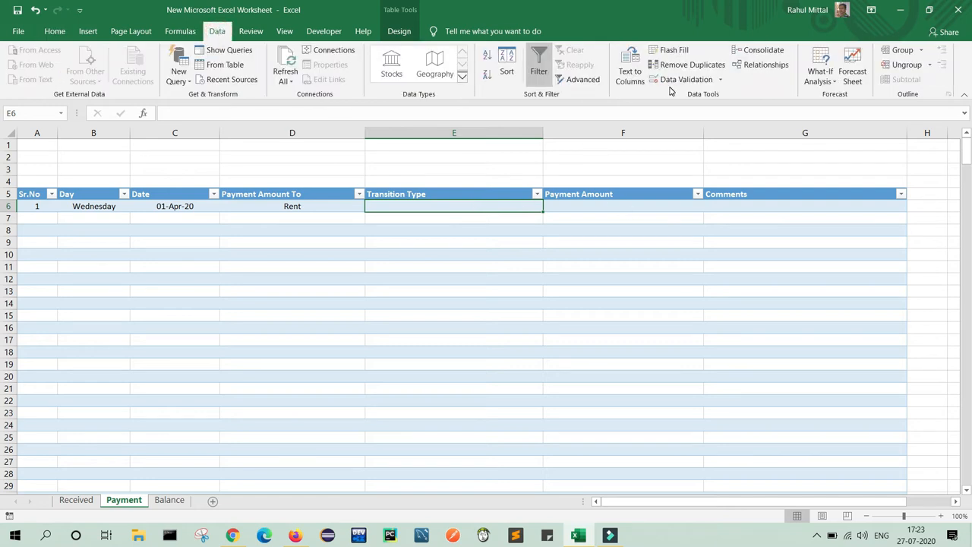
{"action": "left_click", "coordinate": [680, 80]}
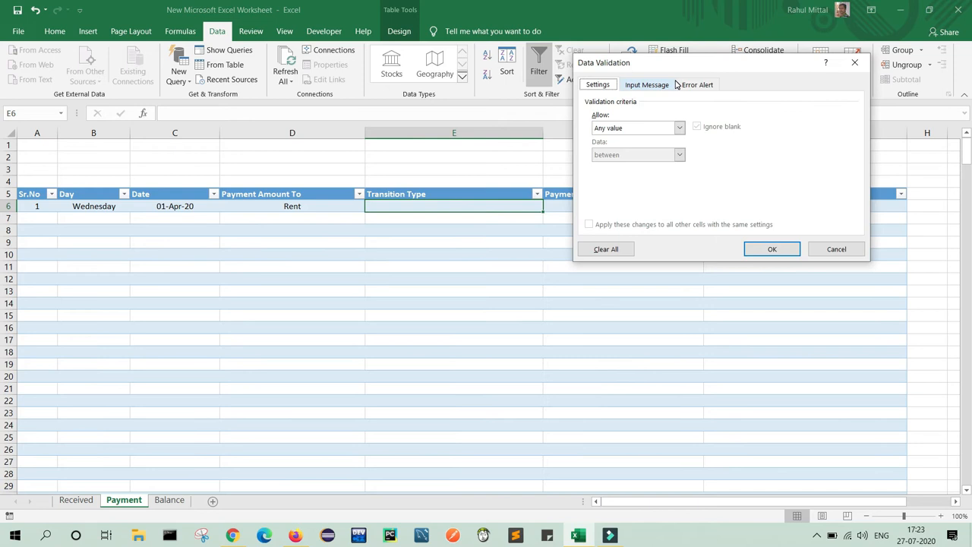
{"action": "left_click", "coordinate": [642, 129]}
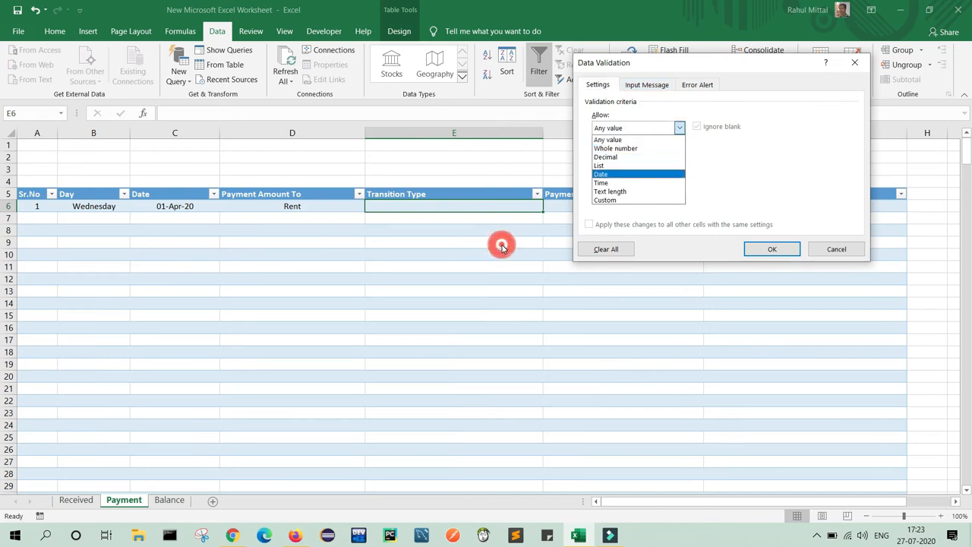
{"action": "left_click", "coordinate": [835, 249]}
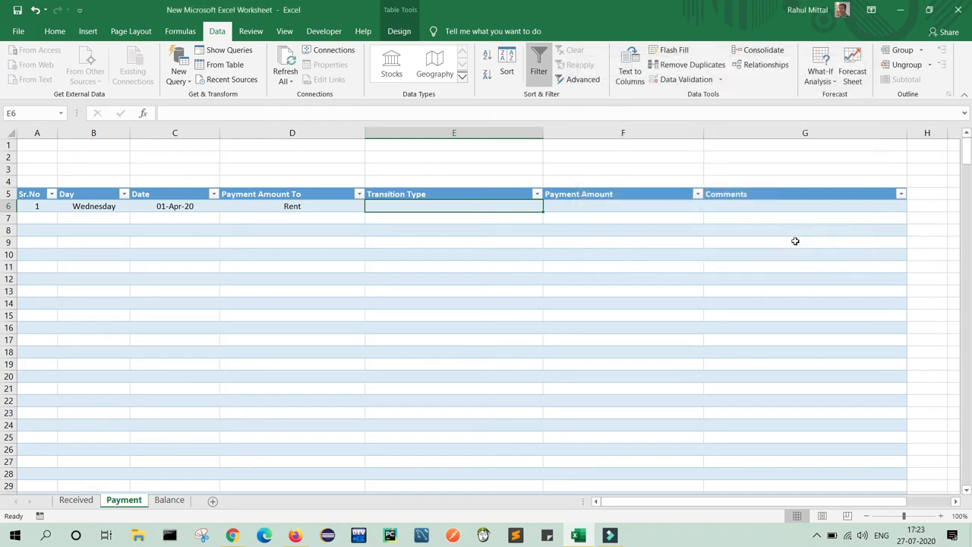
{"action": "left_click", "coordinate": [515, 208]}
{"action": "left_click", "coordinate": [686, 79]}
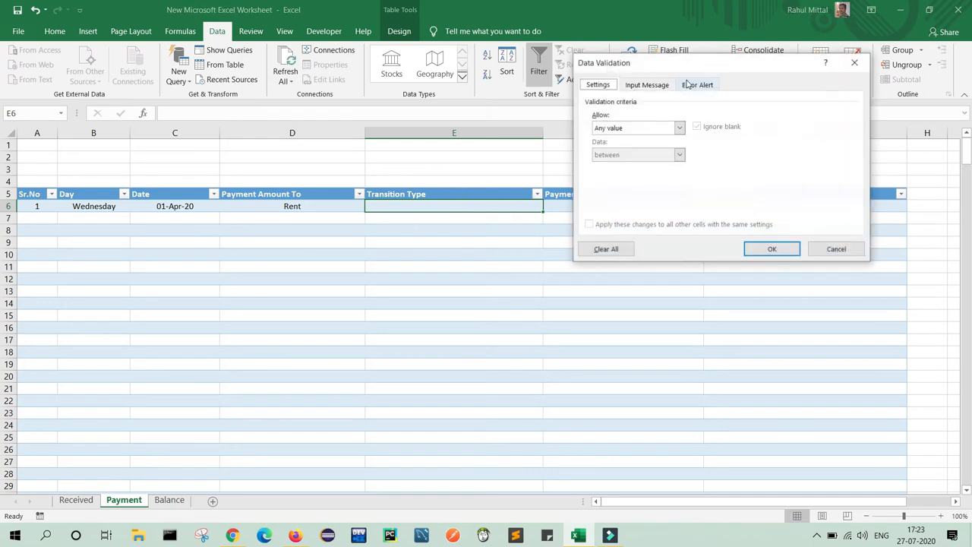
{"action": "left_click", "coordinate": [621, 127]}
{"action": "left_click", "coordinate": [612, 166]}
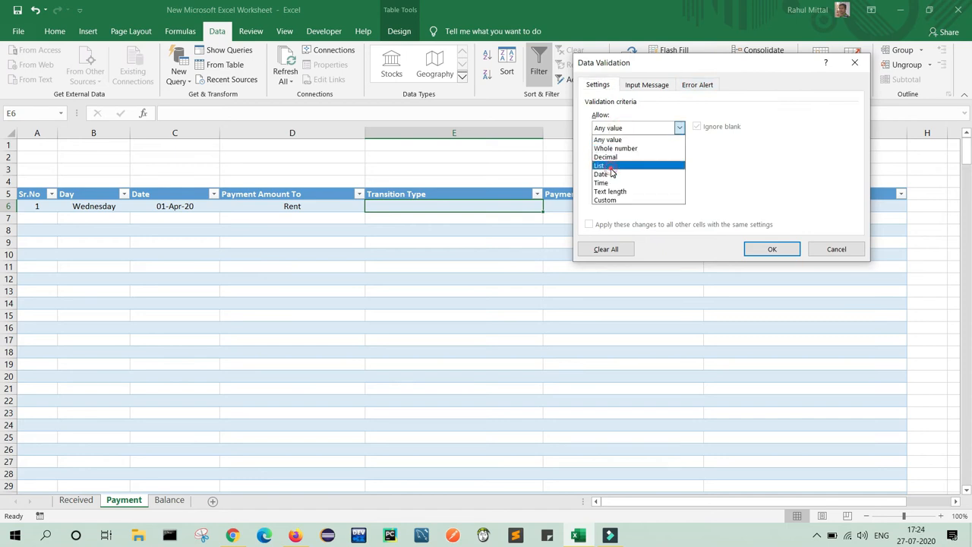
{"action": "left_click", "coordinate": [629, 181]}
{"action": "type", "text": "Cash, Che"}
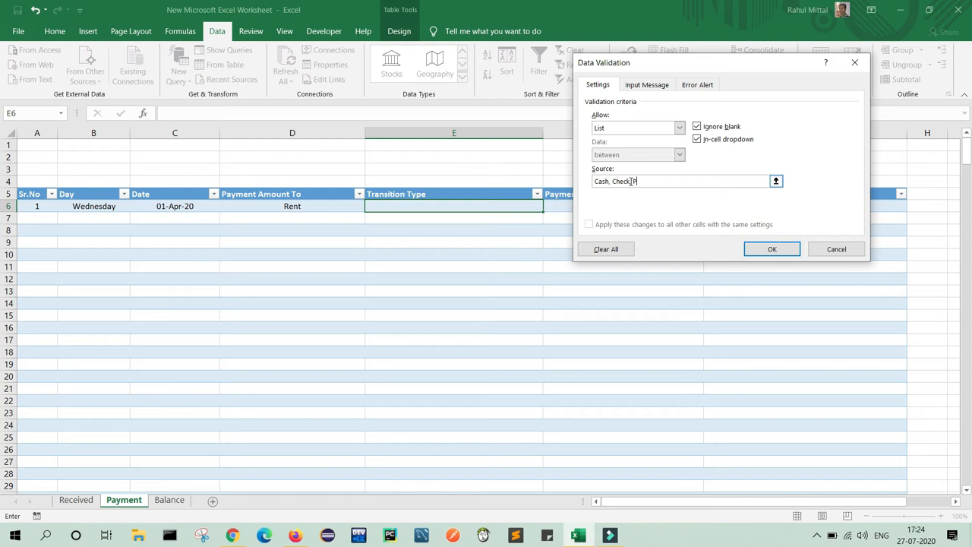
{"action": "type", "text": "ck, PayTM, GooglePay, Net Banking, PhonePe"}
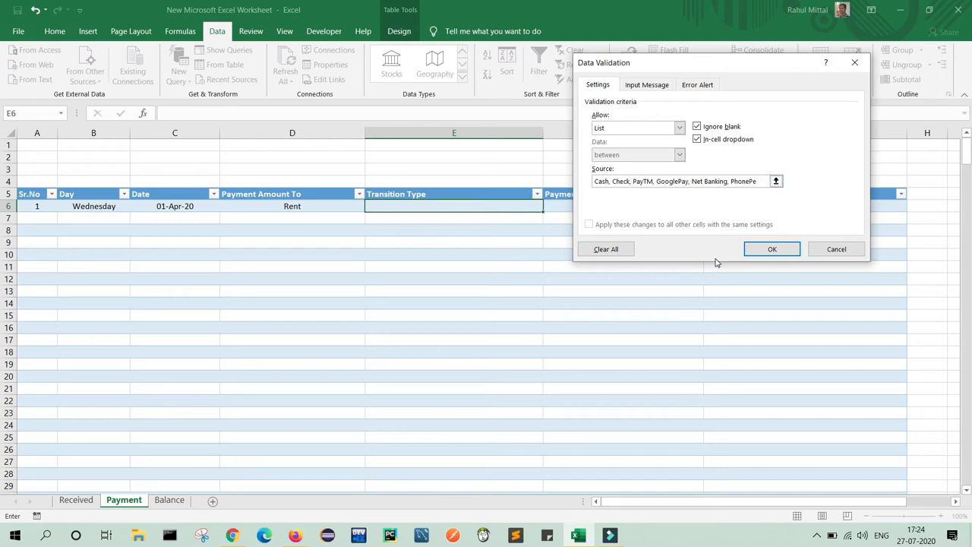
{"action": "left_click", "coordinate": [773, 251]}
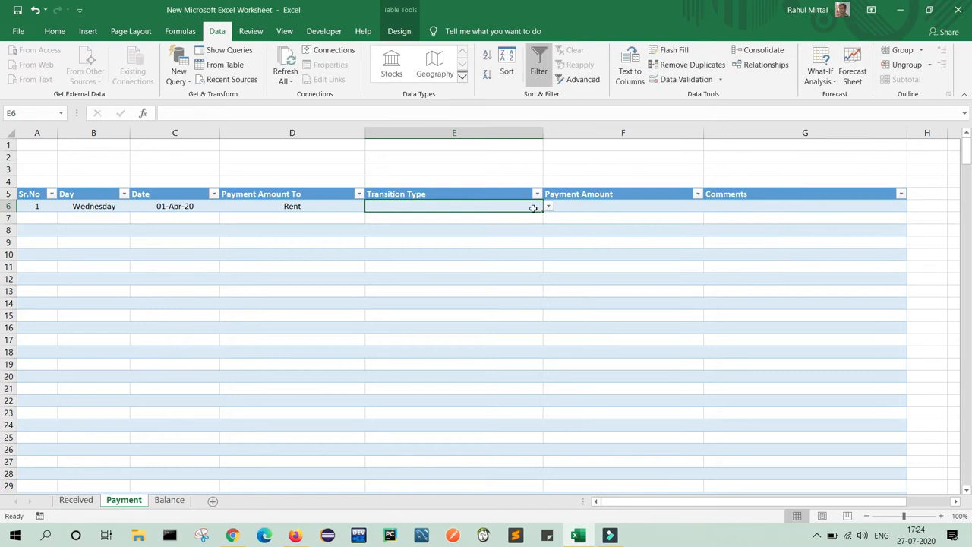
Fill E6's dropdown down to row 370 and choose Check in E6.
{"action": "left_click_drag", "start_coordinate": [543, 212], "coordinate": [515, 478]}
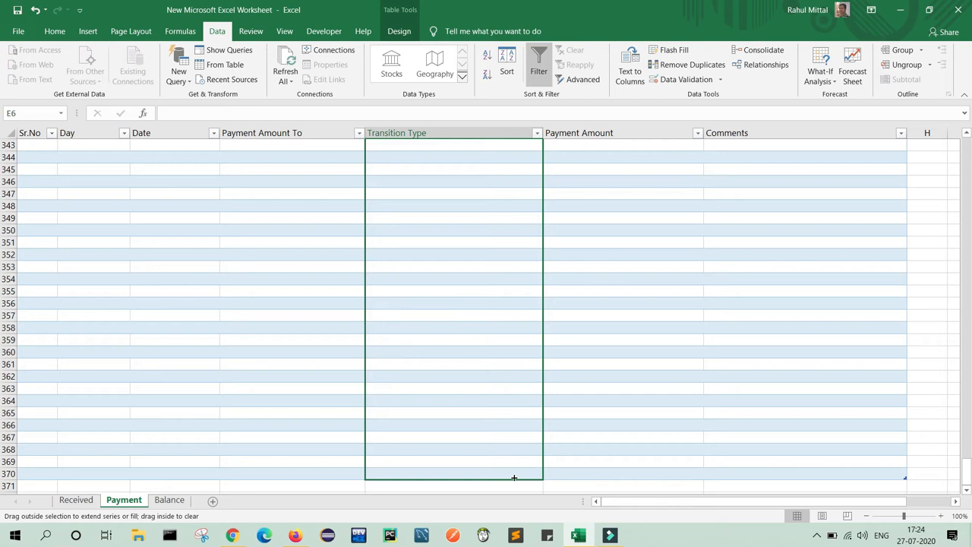
{"action": "left_click_drag", "start_coordinate": [515, 477], "coordinate": [513, 476]}
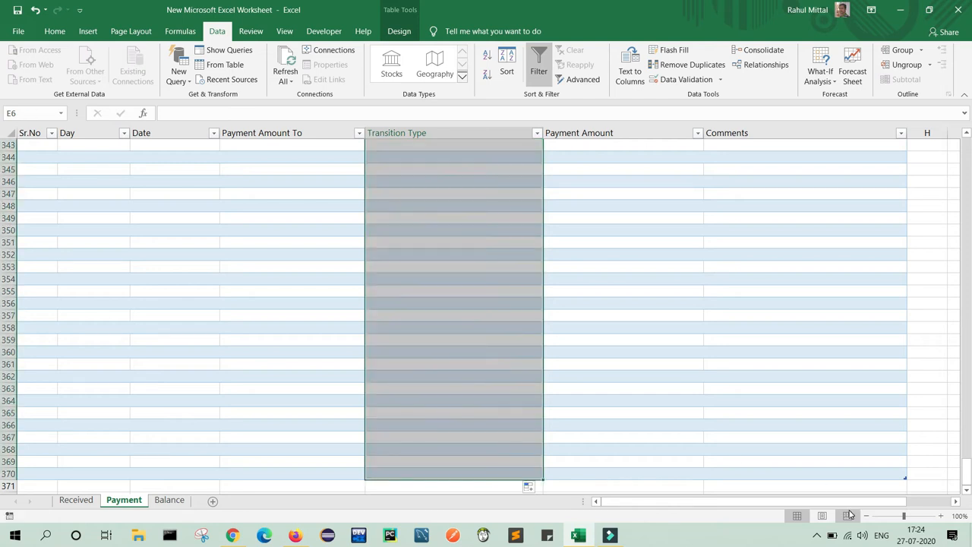
{"action": "left_click_drag", "start_coordinate": [967, 477], "coordinate": [967, 146]}
{"action": "left_click", "coordinate": [549, 207]}
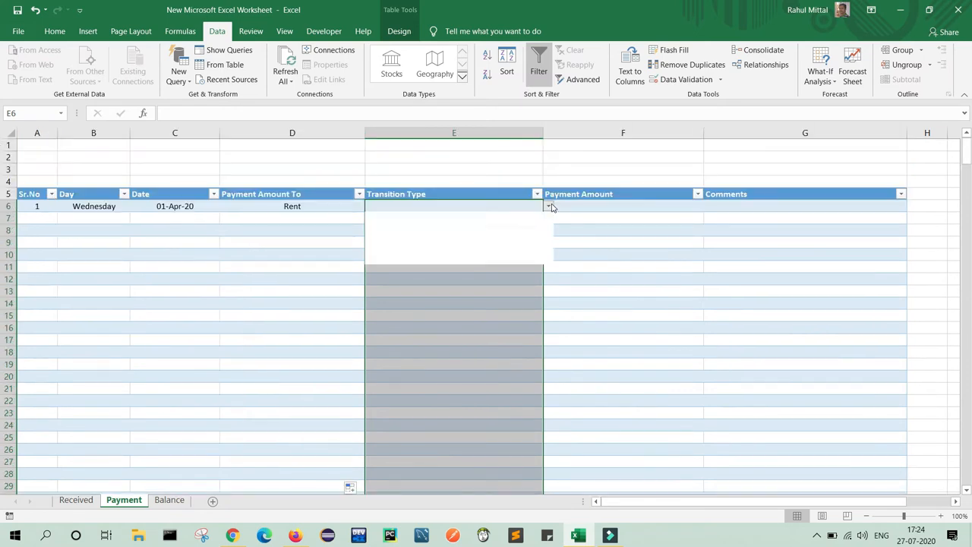
{"action": "left_click", "coordinate": [425, 227]}
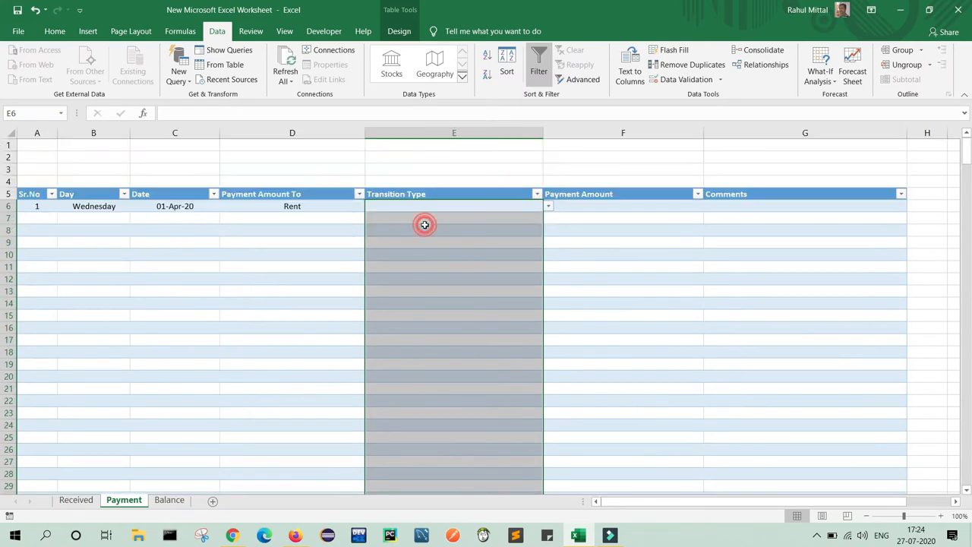
Enter 1000 as the Payment Amount in F6.
{"action": "left_click", "coordinate": [601, 211]}
{"action": "type", "text": "5000"}
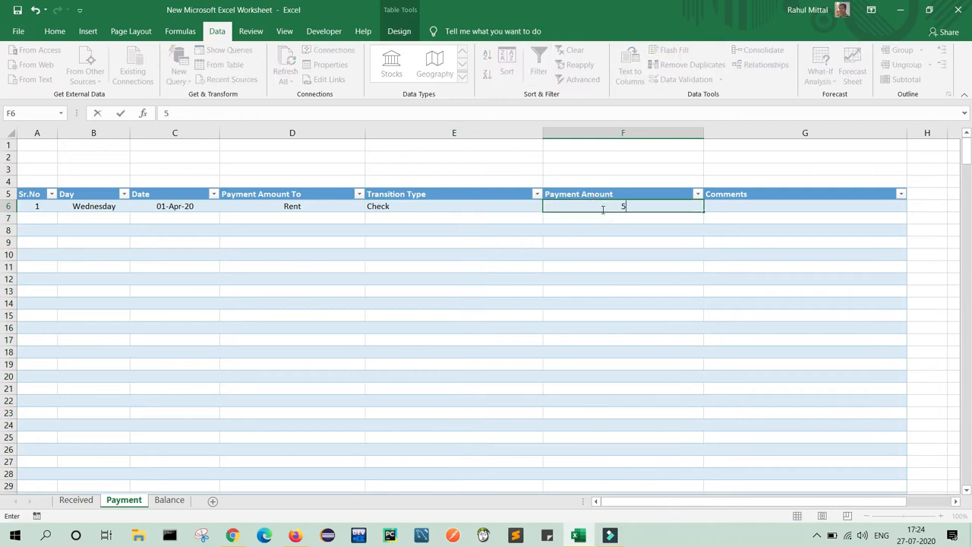
{"action": "key", "text": "BackSpace"}
{"action": "key", "text": "BackSpace"}
{"action": "key", "text": "BackSpace"}
{"action": "key", "text": "BackSpace"}
{"action": "type", "text": "1000"}
{"action": "left_click", "coordinate": [302, 207]}
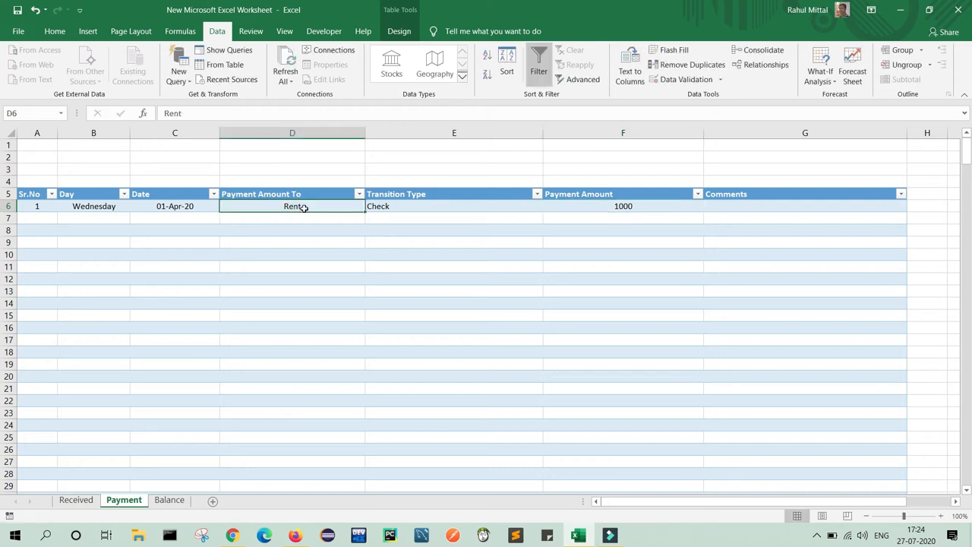
Change the payee to Bill, add the comment Water Bill, and date row 7 02 April 2020.
{"action": "type", "text": "Bill"}
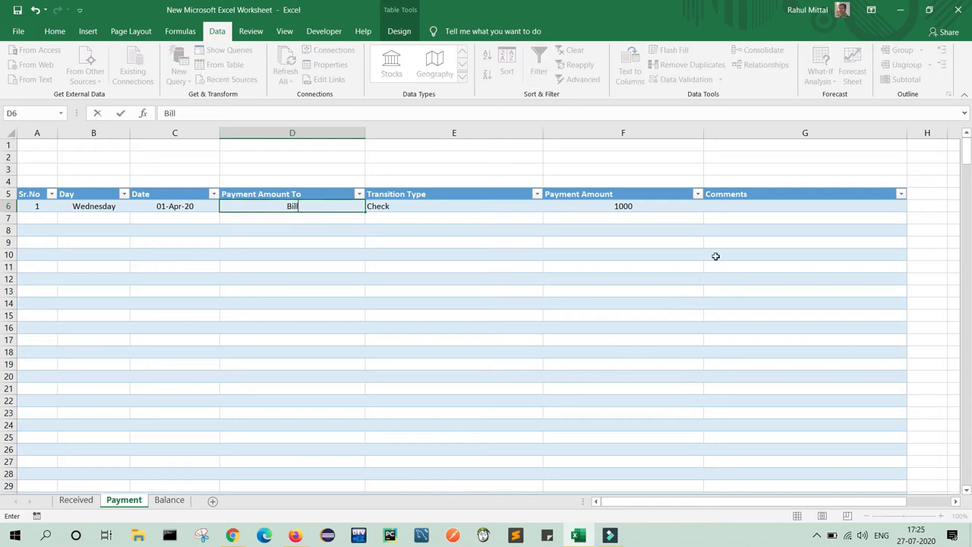
{"action": "left_click", "coordinate": [761, 204]}
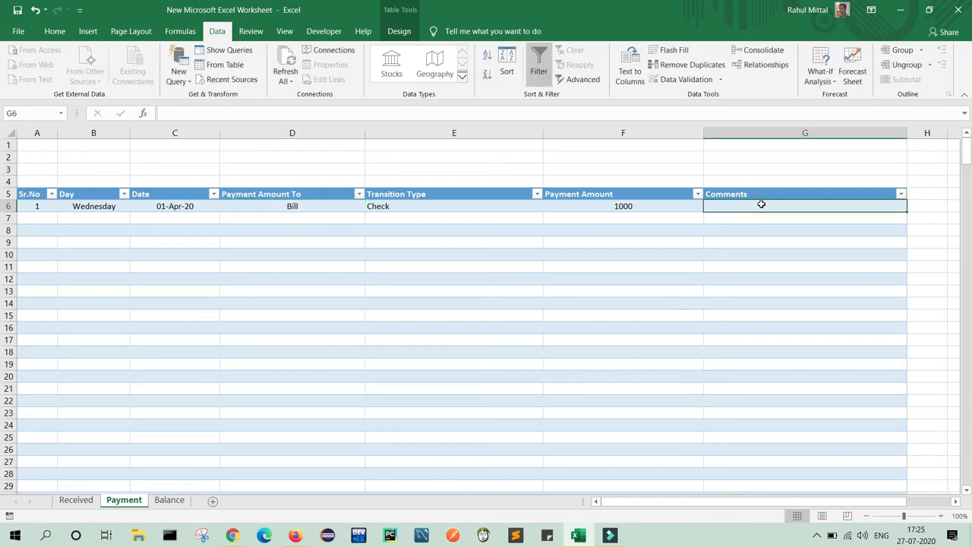
{"action": "type", "text": "Water Bill"}
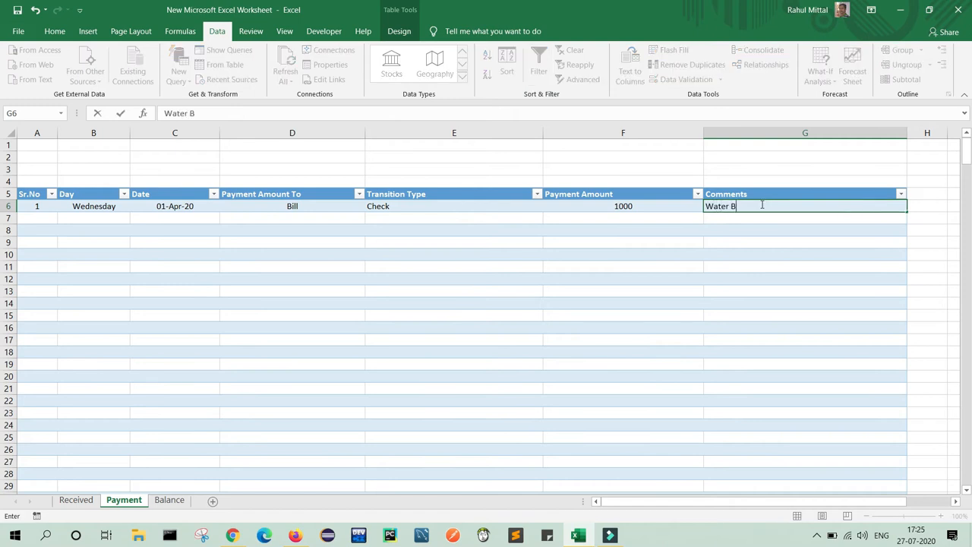
{"action": "key", "text": "Return"}
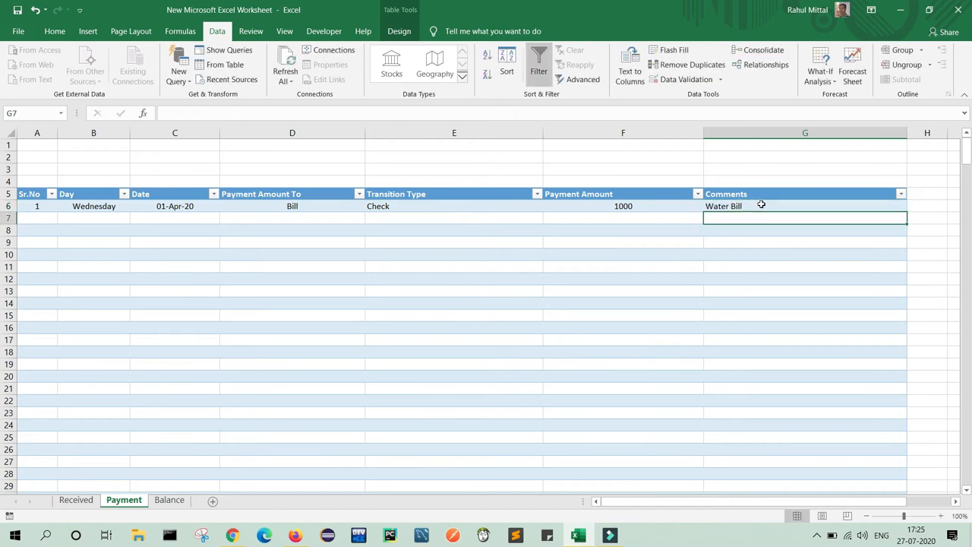
{"action": "left_click", "coordinate": [185, 220]}
{"action": "type", "text": "02"}
{"action": "type", "text": " April 20"}
{"action": "type", "text": "20"}
Set row 7's payee to Car Service and its transaction type to PayTM.
{"action": "key", "text": "Tab"}
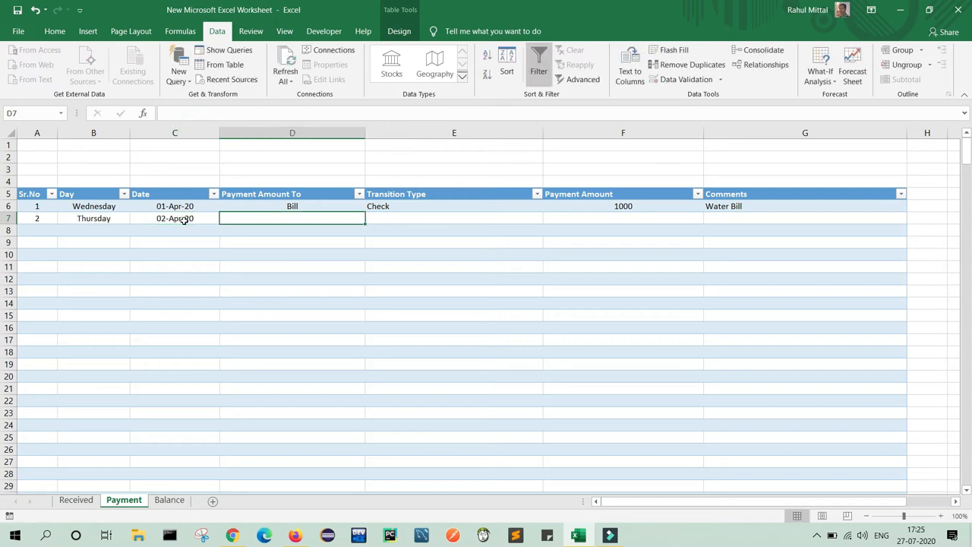
{"action": "type", "text": "Car Servi"}
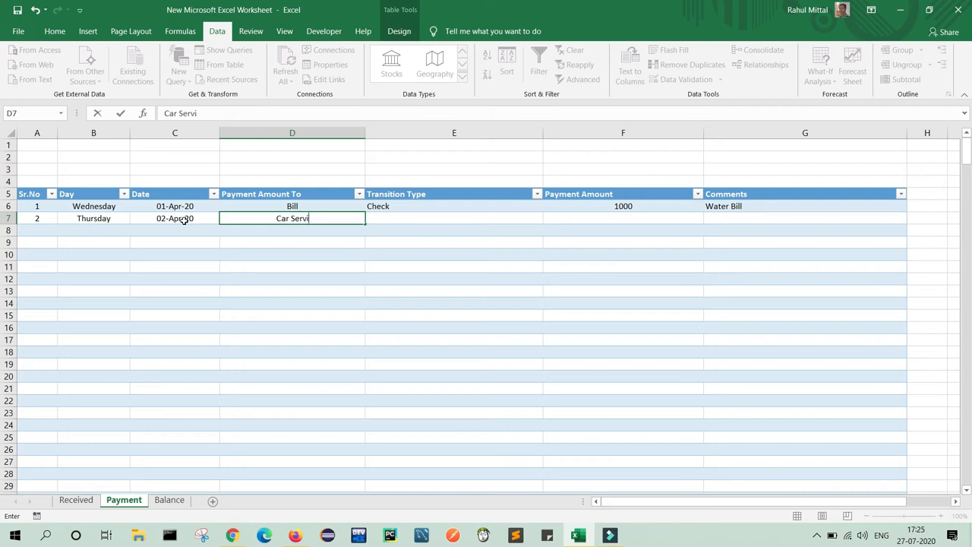
{"action": "type", "text": "ce"}
{"action": "key", "text": "Tab"}
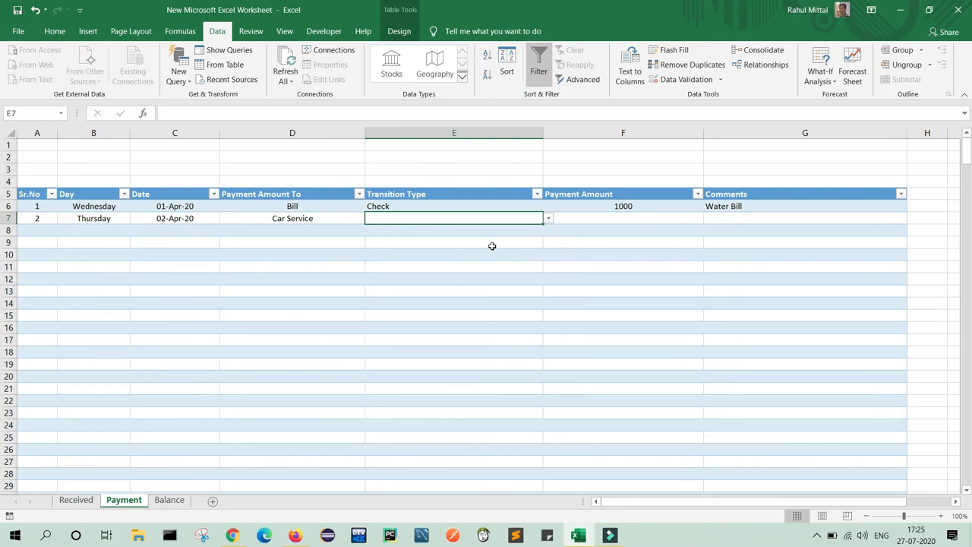
{"action": "left_click", "coordinate": [548, 218]}
{"action": "left_click", "coordinate": [425, 246]}
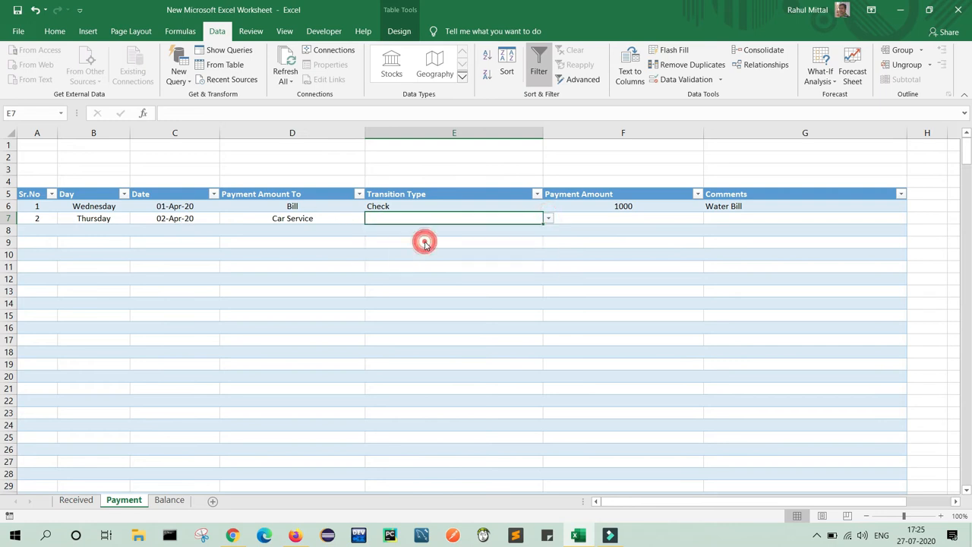
Enter 1200 as row 7's amount and Car Servicing as its comment.
{"action": "left_click", "coordinate": [613, 220]}
{"action": "type", "text": "1200"}
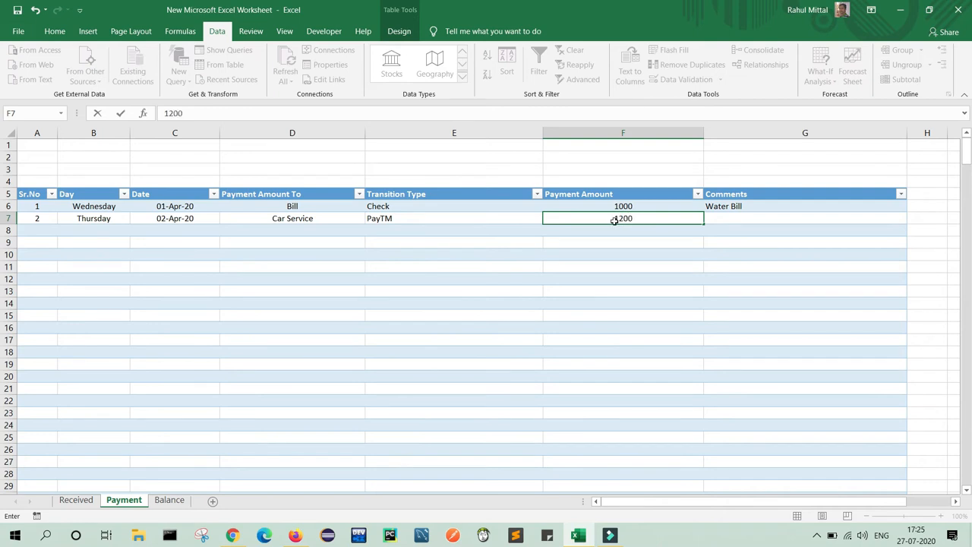
{"action": "key", "text": "Tab"}
{"action": "type", "text": "Car"}
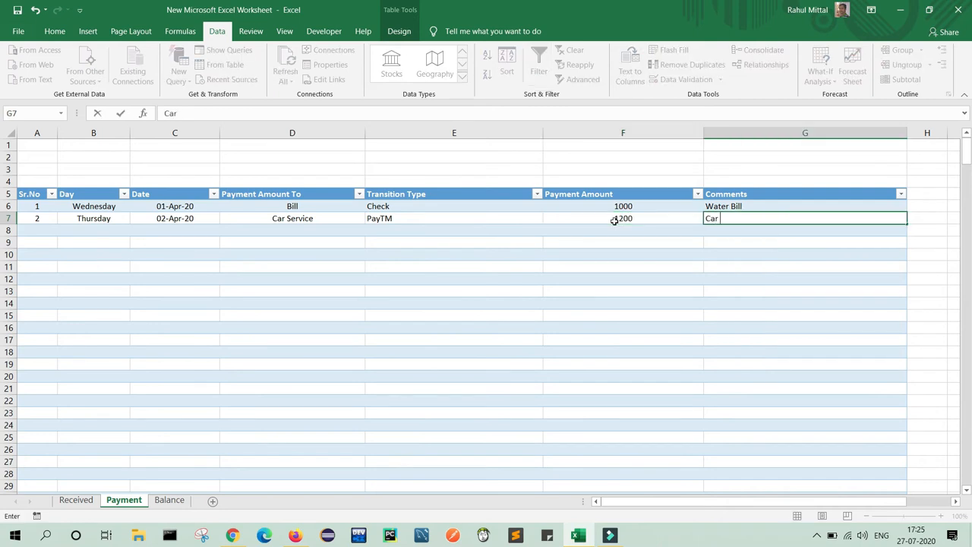
{"action": "type", "text": " C"}
{"action": "key", "text": "BackSpace"}
{"action": "type", "text": "Servicing"}
{"action": "left_click", "coordinate": [599, 313]}
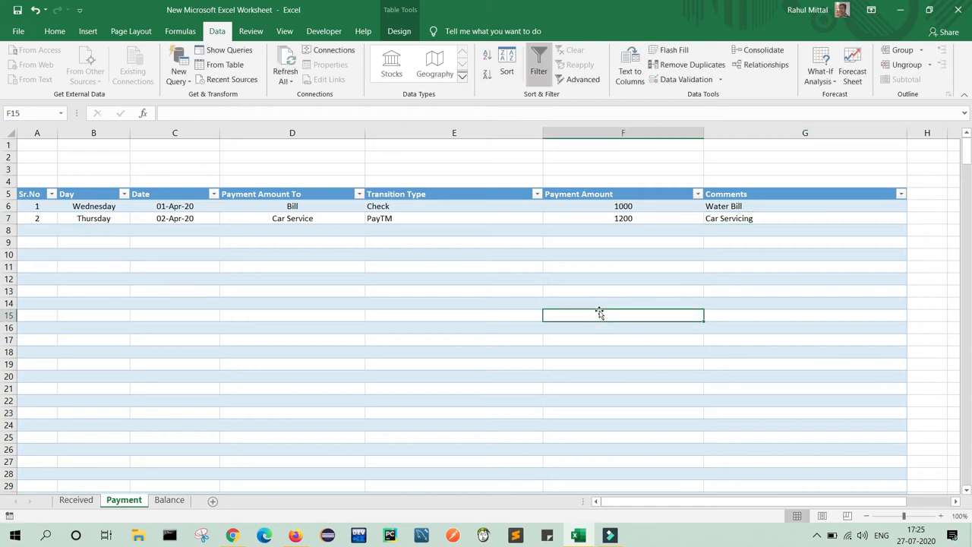
Go through the Received and Payment sheets and end on the Balance sheet.
{"action": "left_click", "coordinate": [76, 501]}
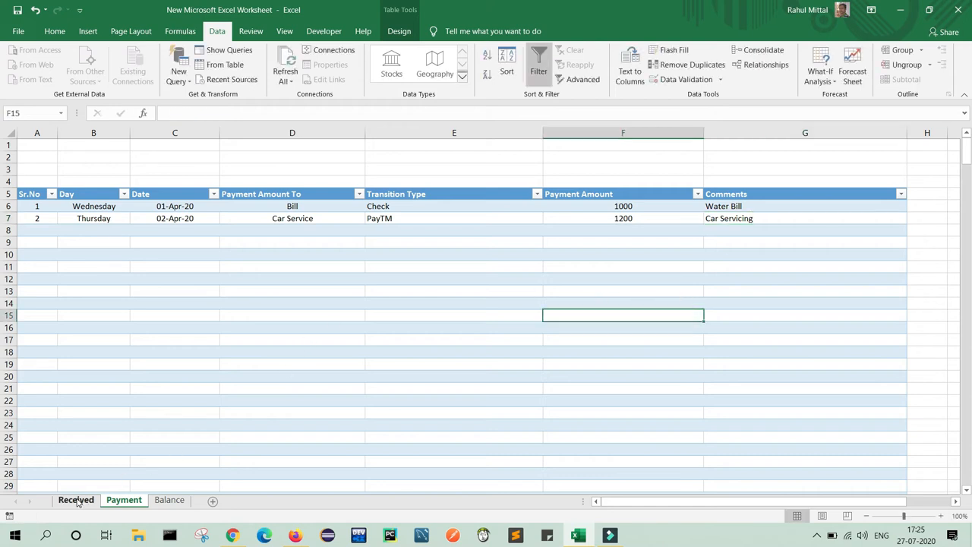
{"action": "left_click", "coordinate": [122, 500]}
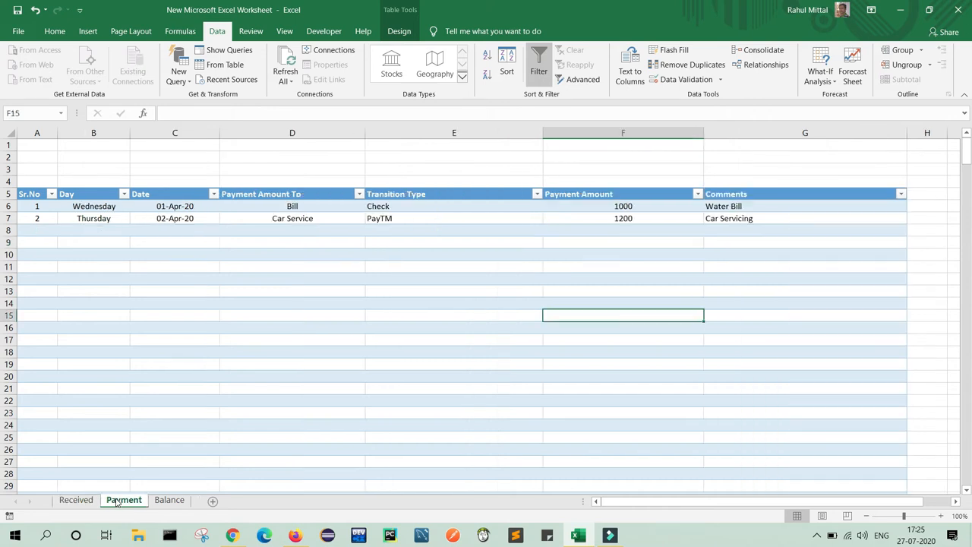
{"action": "left_click", "coordinate": [171, 505]}
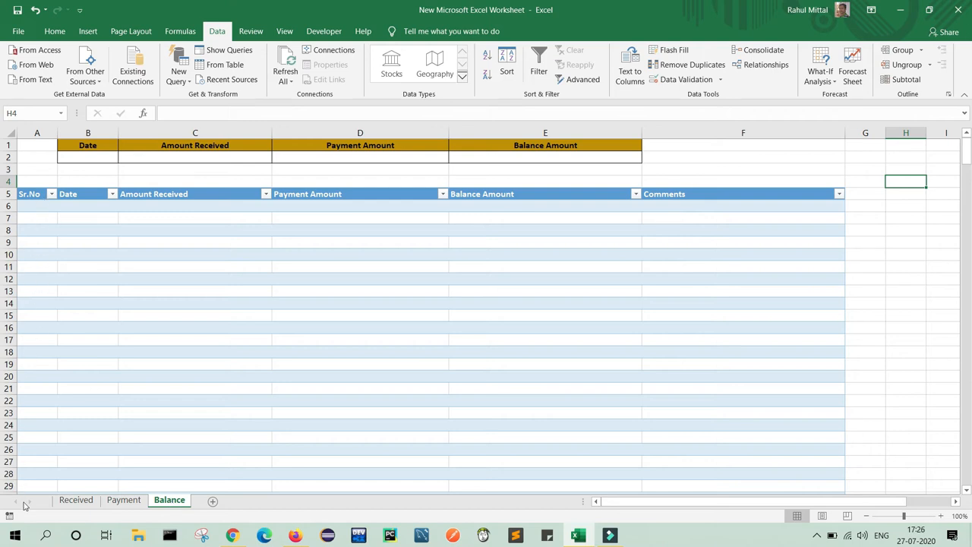
Enter 1 as the first Sr.No in A6.
{"action": "left_click", "coordinate": [36, 208]}
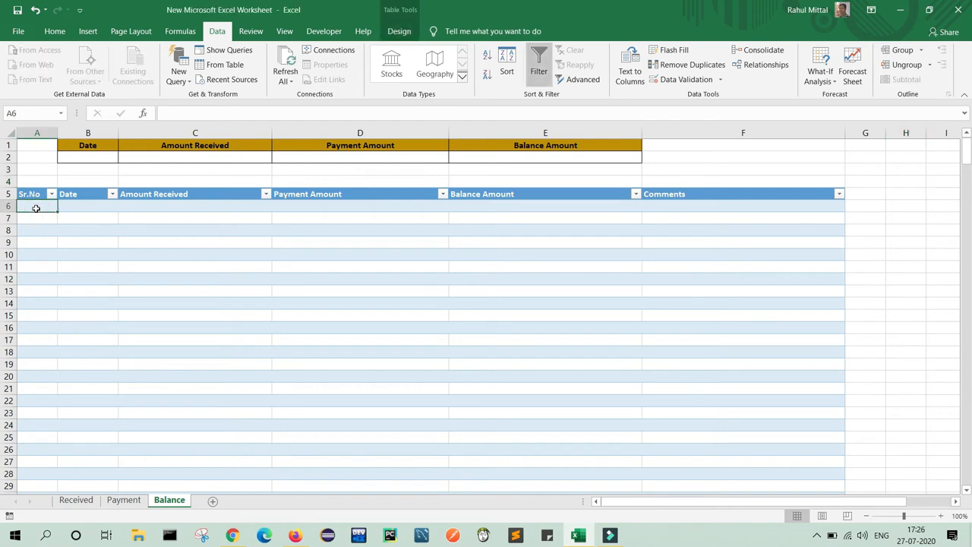
{"action": "type", "text": "1"}
{"action": "key", "text": "ctrl+Return"}
Middle-align and center the table's first five columns, A6:E370.
{"action": "key", "text": "ctrl+shift+Down"}
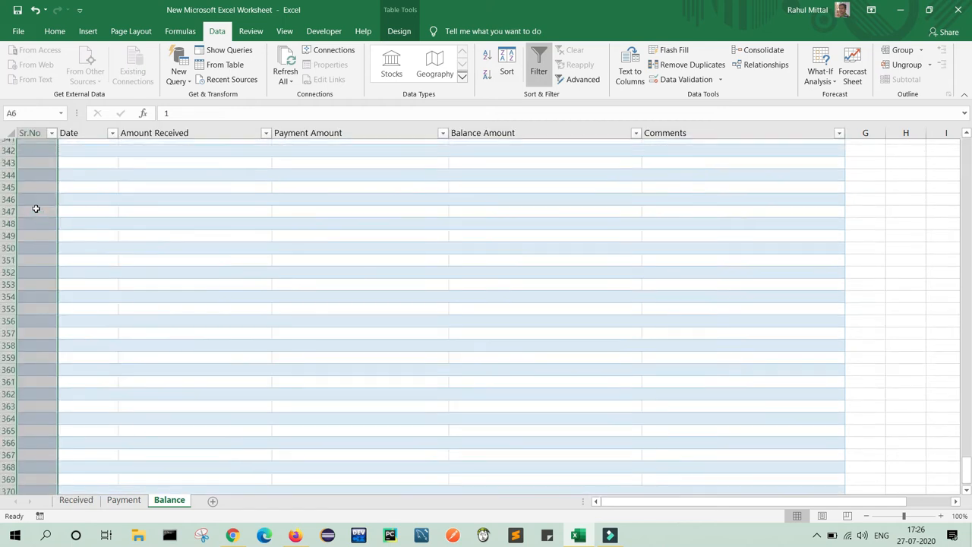
{"action": "key", "text": "shift+Right"}
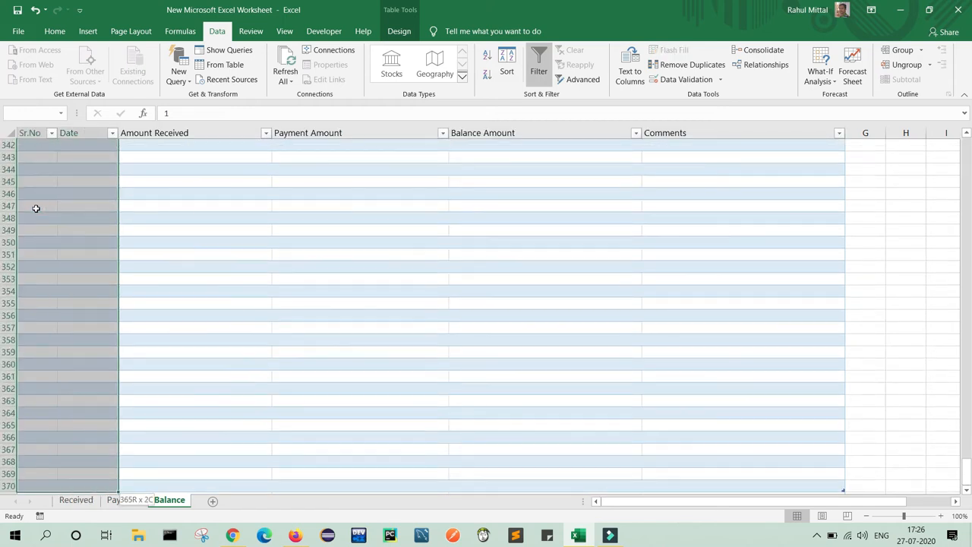
{"action": "key", "text": "shift+Right"}
{"action": "key", "text": "shift+Right"}
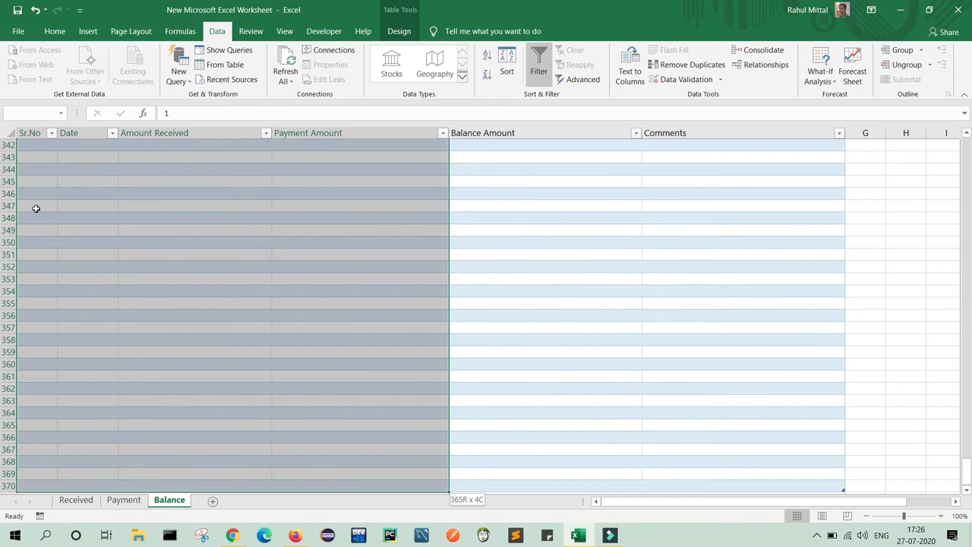
{"action": "key", "text": "shift+Right"}
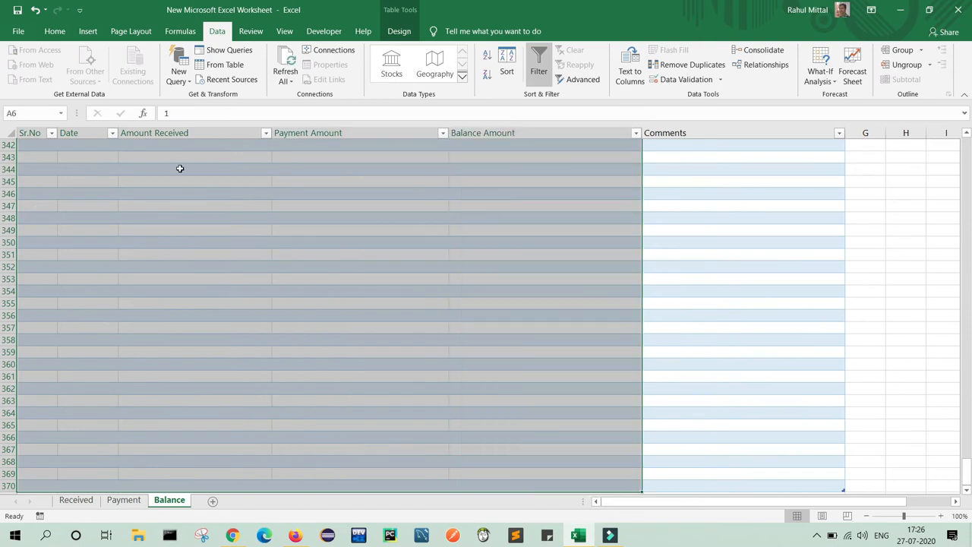
{"action": "left_click", "coordinate": [55, 31]}
{"action": "left_click", "coordinate": [263, 56]}
{"action": "left_click", "coordinate": [264, 73]}
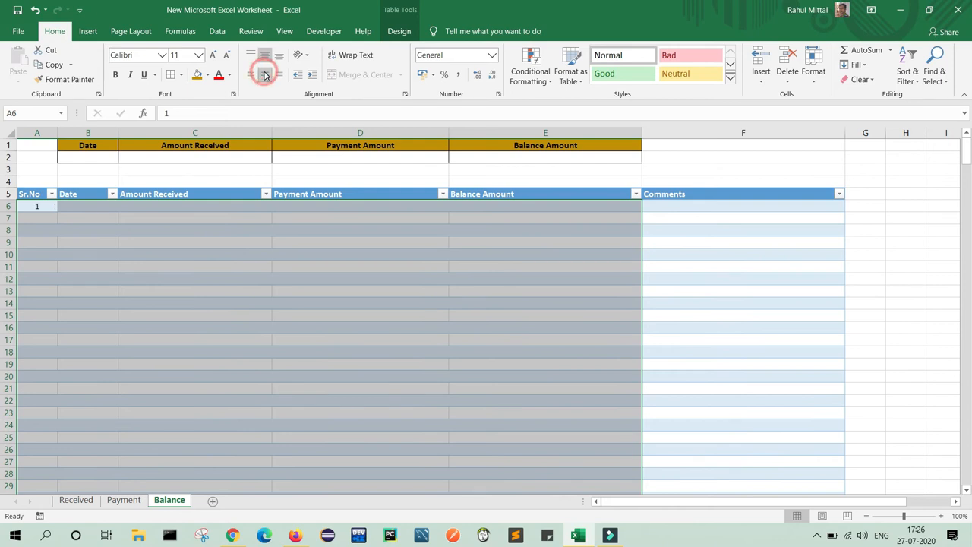
Top-left align the Comments column F6:F370.
{"action": "left_click", "coordinate": [658, 203]}
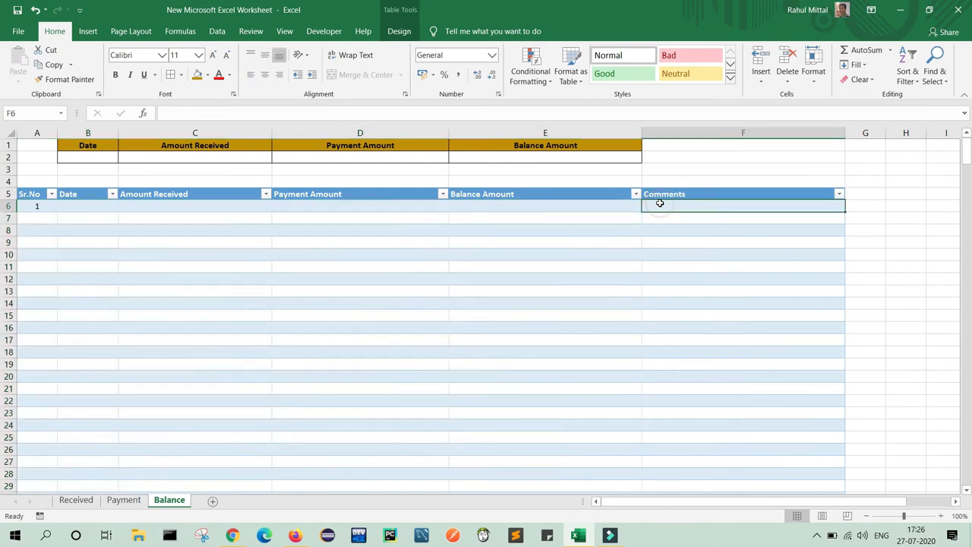
{"action": "key", "text": "ctrl+shift+Down"}
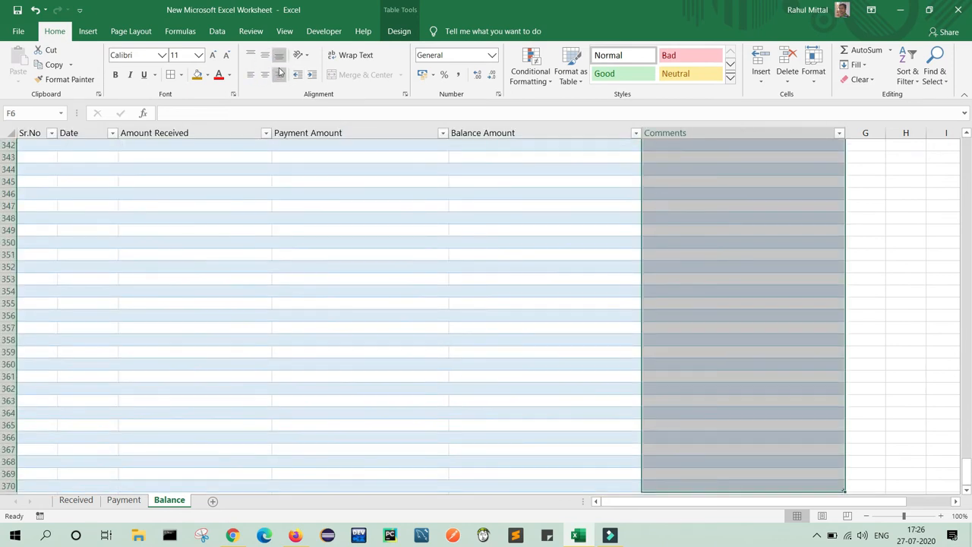
{"action": "left_click", "coordinate": [251, 57]}
{"action": "left_click", "coordinate": [249, 74]}
{"action": "left_click", "coordinate": [224, 294]}
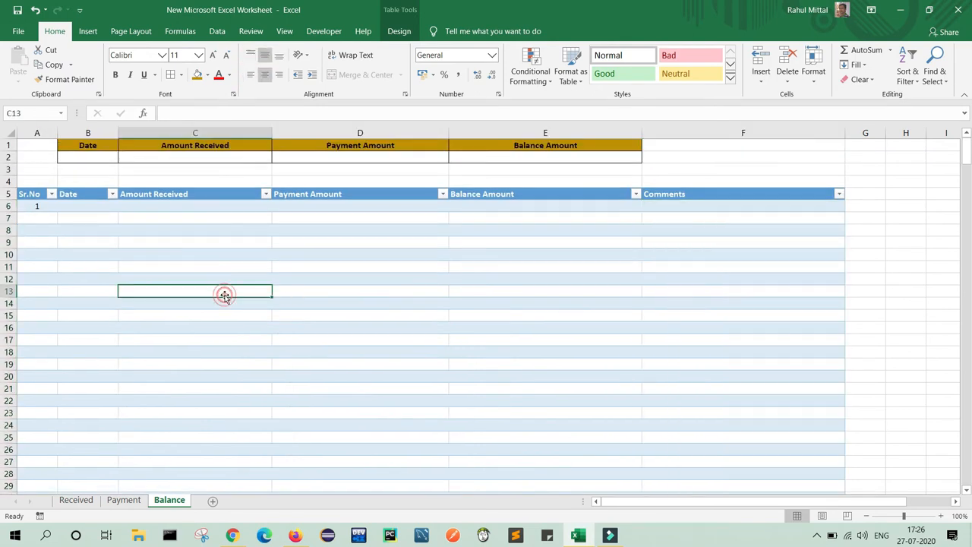
Middle-align and center the lookup row cells B2:E2.
{"action": "left_click", "coordinate": [93, 158]}
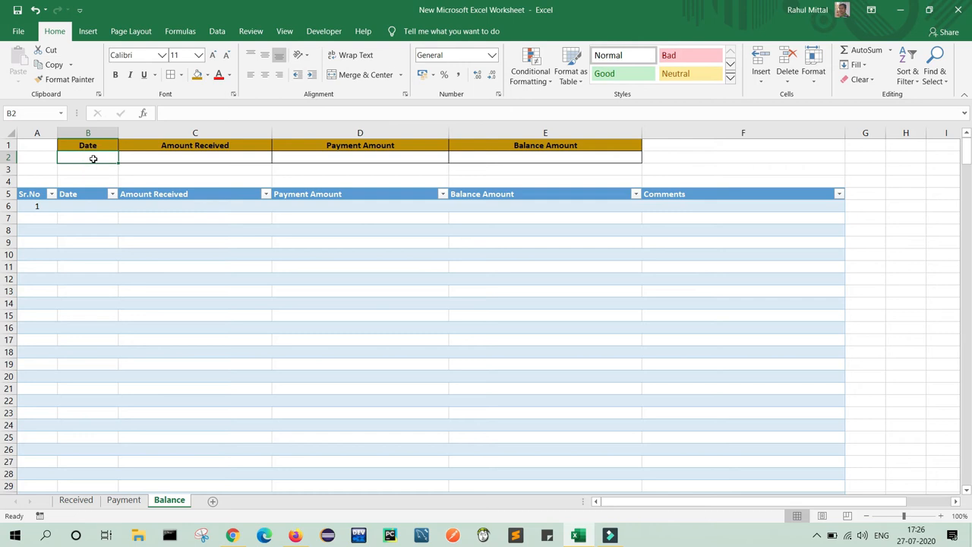
{"action": "key", "text": "shift+Right"}
{"action": "key", "text": "shift+Right"}
{"action": "key", "text": "shift+Right"}
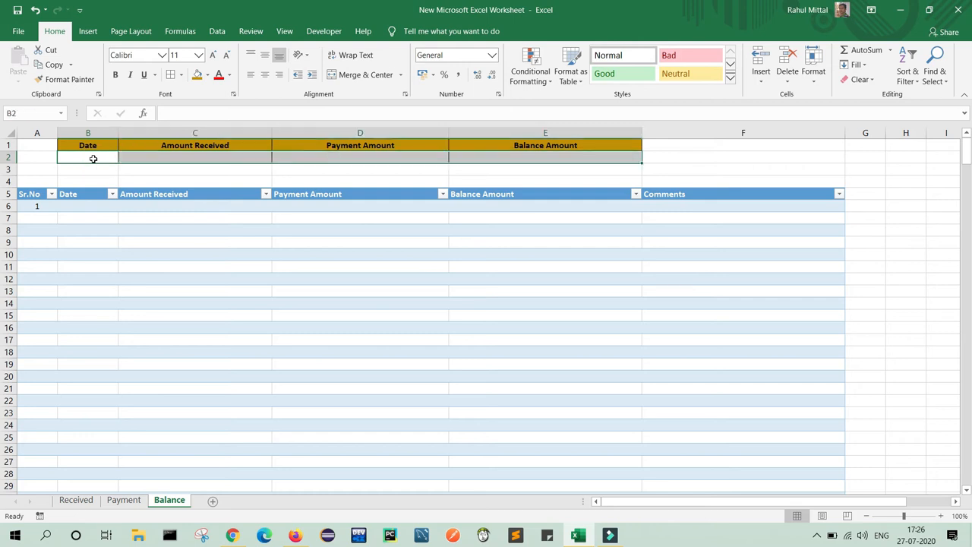
{"action": "left_click", "coordinate": [265, 58]}
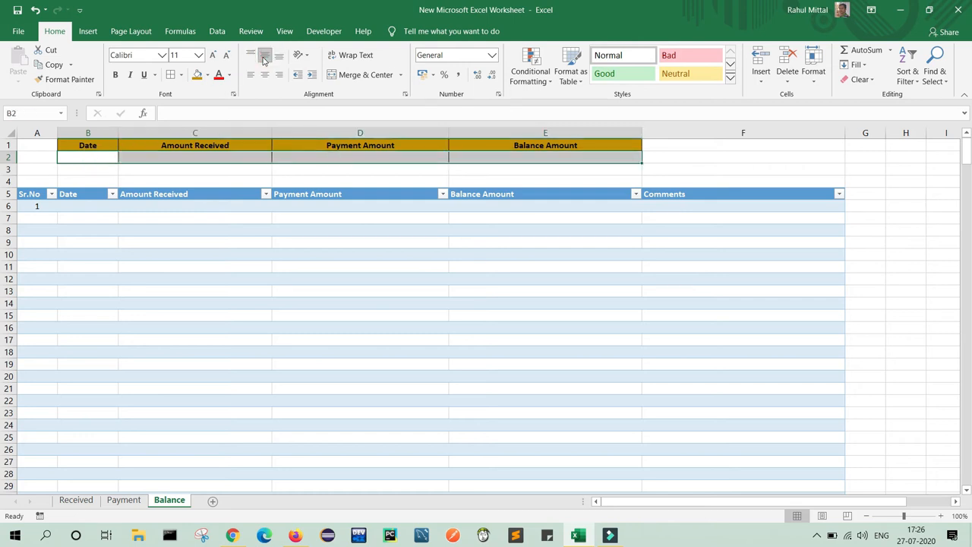
{"action": "left_click", "coordinate": [264, 74]}
{"action": "left_click", "coordinate": [38, 206]}
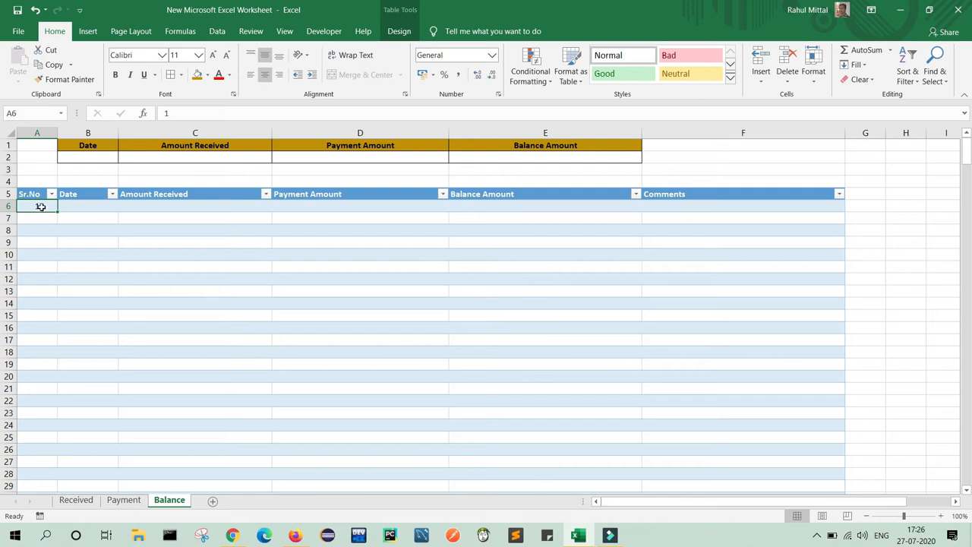
Fill Sr.No as a linear column series, step 1, stopping at 366.
{"action": "left_click", "coordinate": [857, 65]}
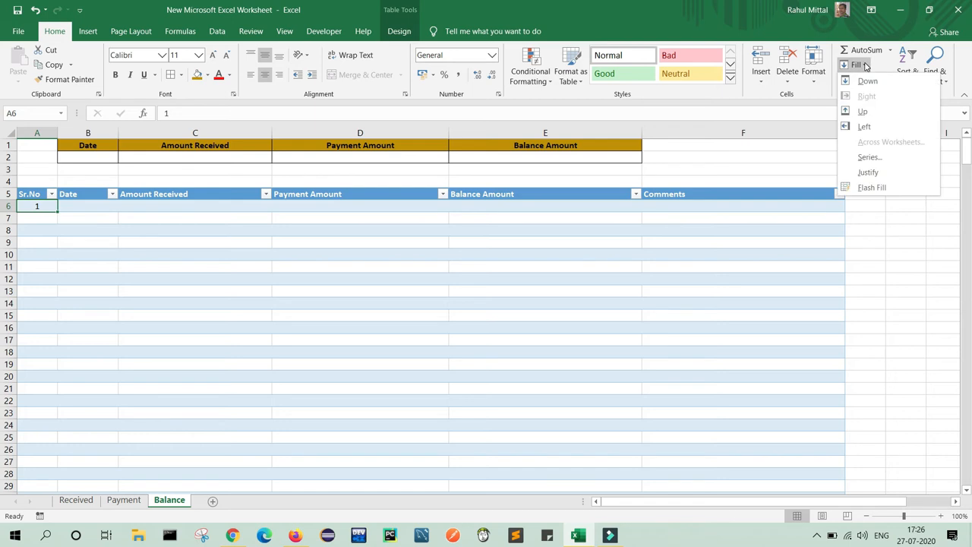
{"action": "left_click", "coordinate": [869, 163]}
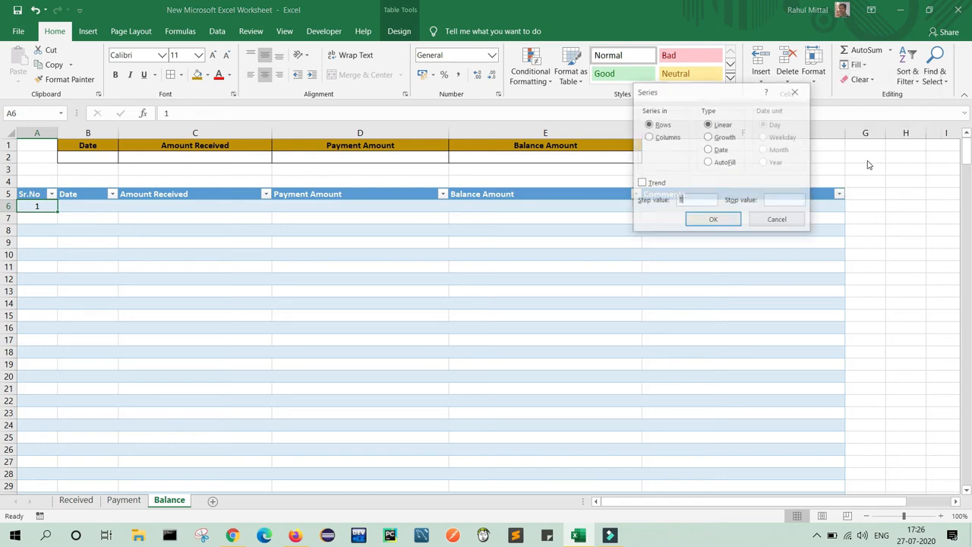
{"action": "left_click", "coordinate": [650, 137]}
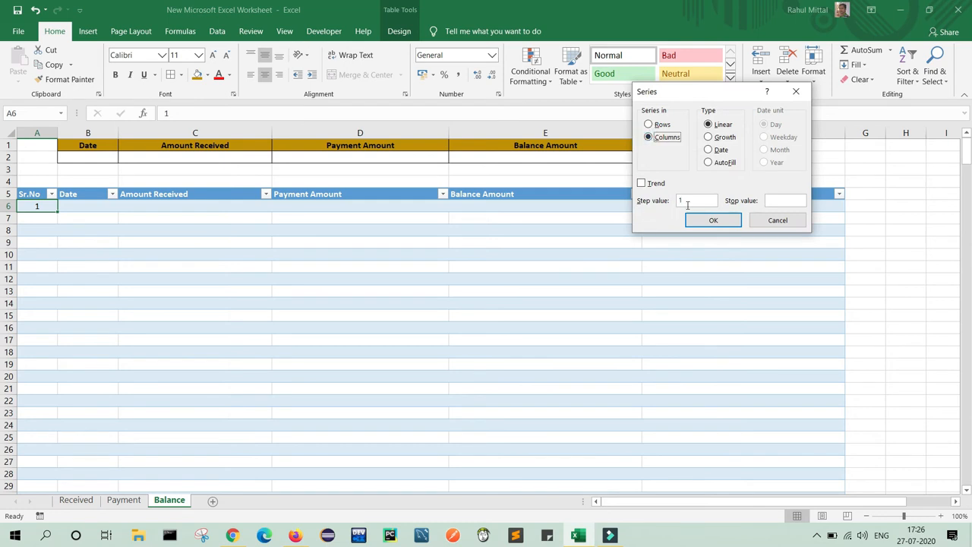
{"action": "left_click", "coordinate": [779, 200]}
{"action": "type", "text": "366"}
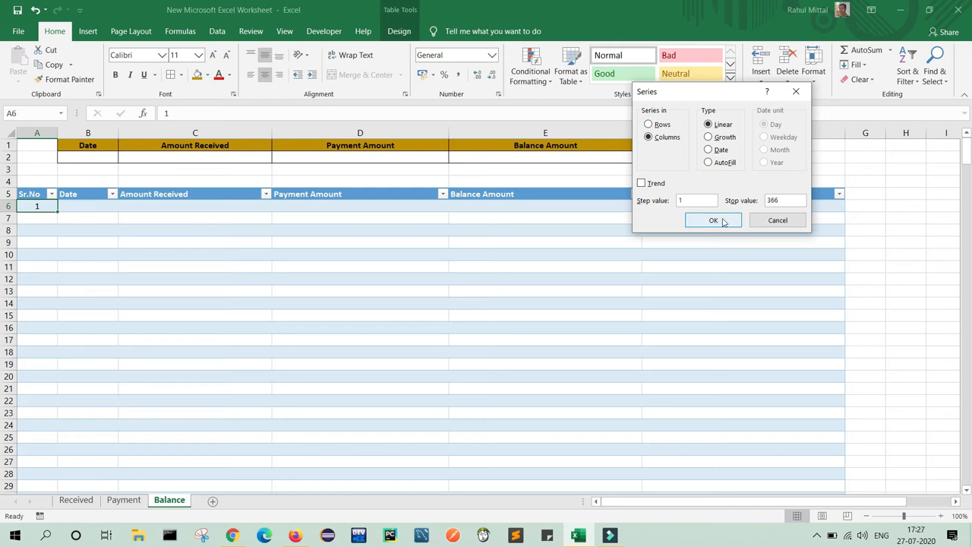
{"action": "left_click", "coordinate": [714, 220]}
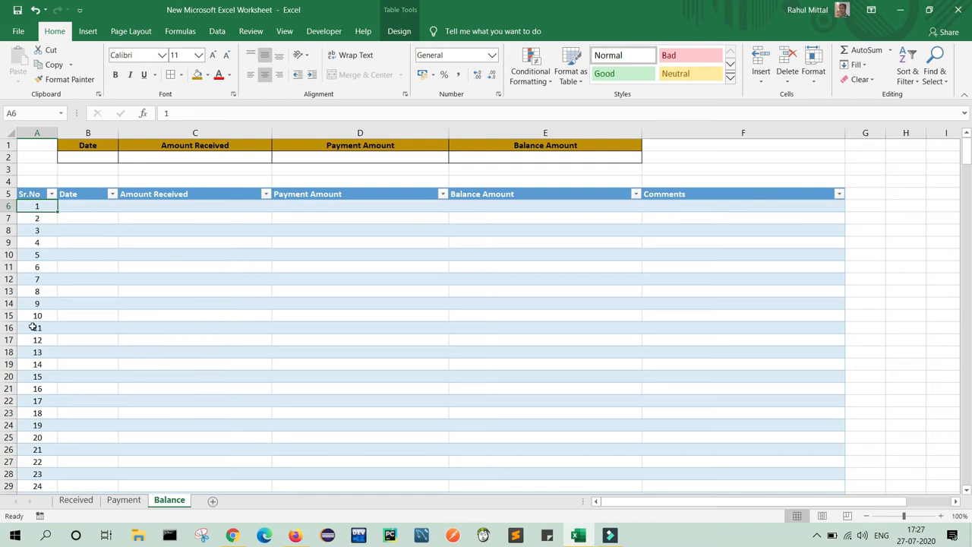
{"action": "left_click_drag", "start_coordinate": [968, 155], "coordinate": [968, 196]}
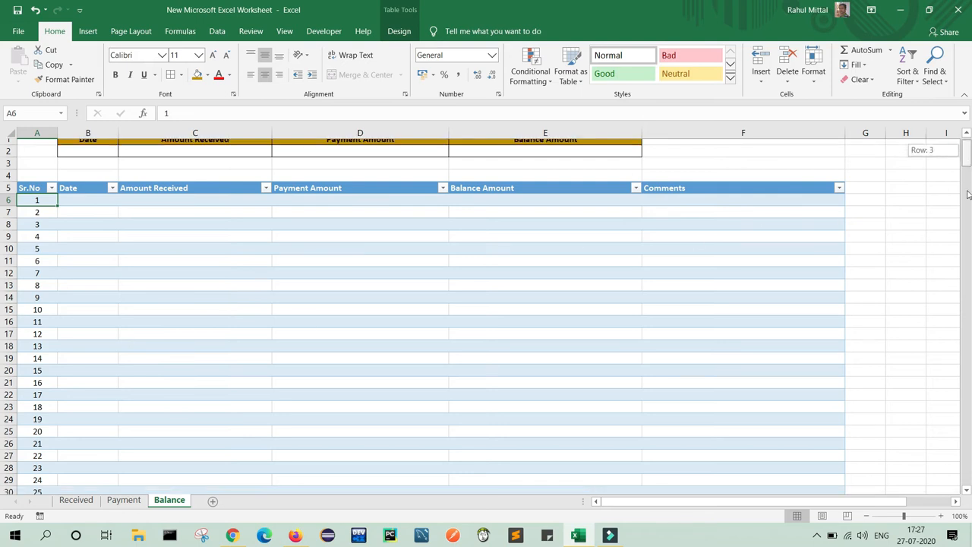
{"action": "left_click_drag", "start_coordinate": [963, 292], "coordinate": [963, 479]}
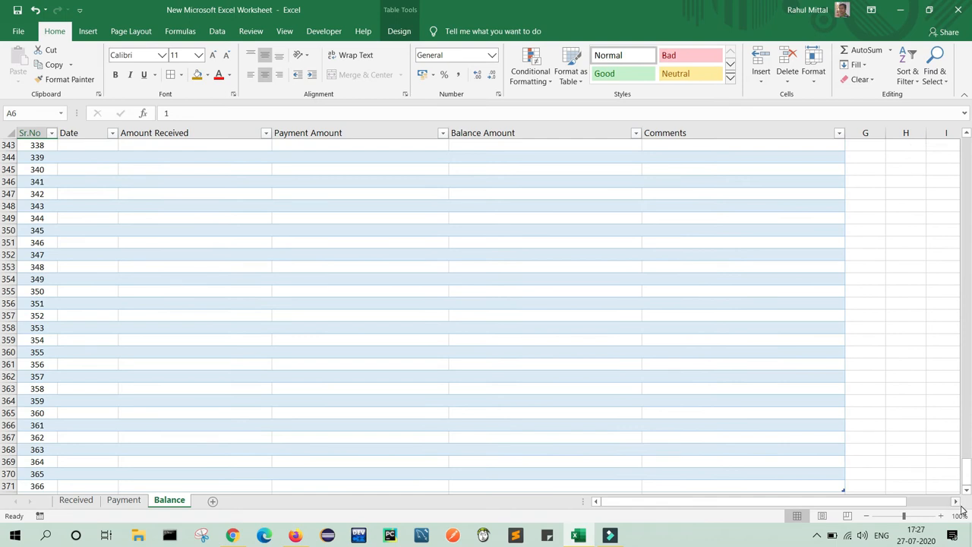
{"action": "left_click", "coordinate": [967, 490]}
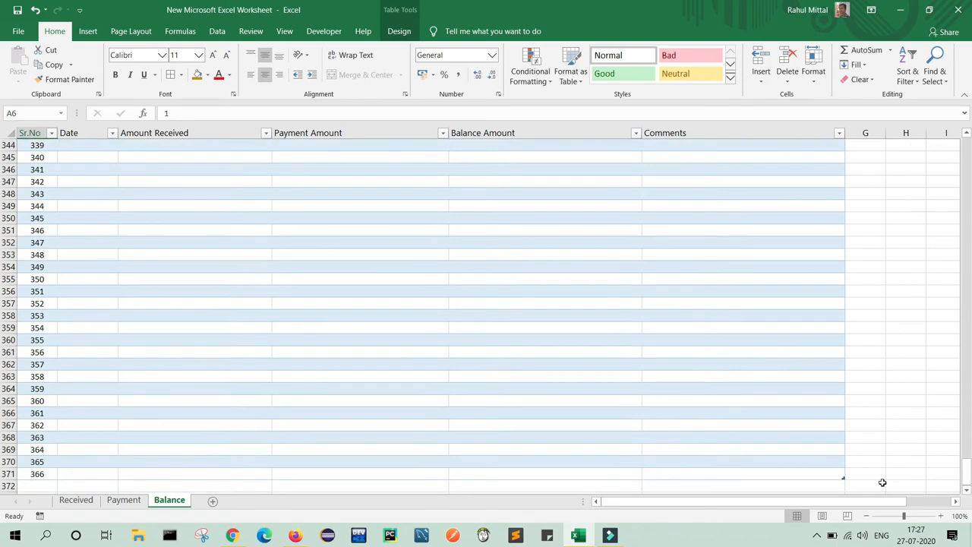
{"action": "left_click_drag", "start_coordinate": [967, 467], "coordinate": [970, 157]}
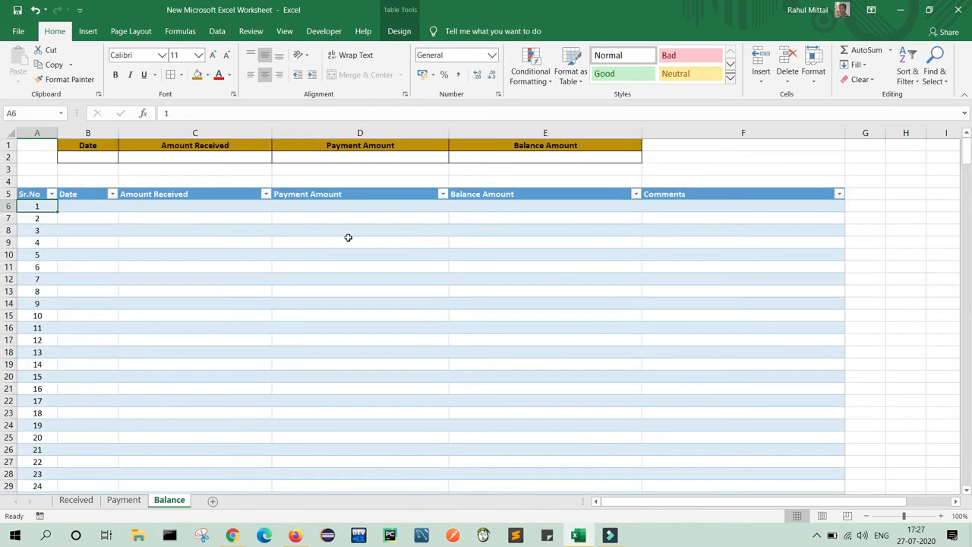
{"action": "left_click", "coordinate": [95, 210]}
Enter 01 April 2020 as the first date in B6.
{"action": "left_click", "coordinate": [93, 207]}
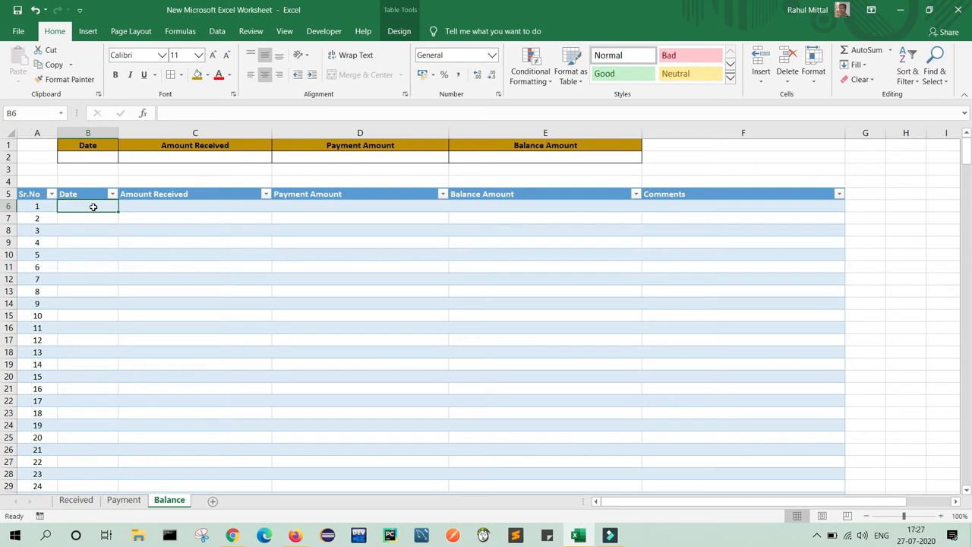
{"action": "type", "text": "01 A"}
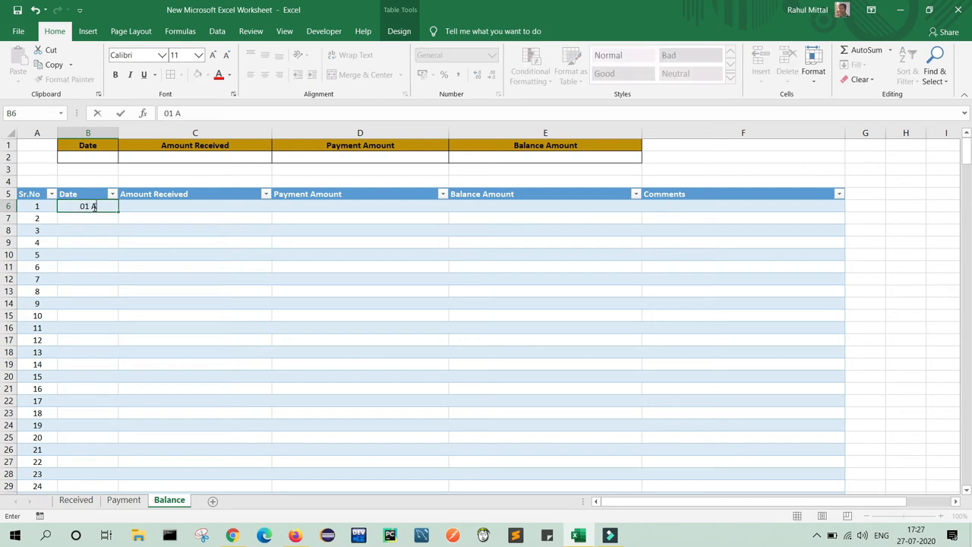
{"action": "type", "text": "pril 2020"}
{"action": "key", "text": "Return"}
Format the date in '14 March 2012' style and fill consecutive dates down the column.
{"action": "left_click", "coordinate": [93, 207]}
{"action": "right_click", "coordinate": [93, 206]}
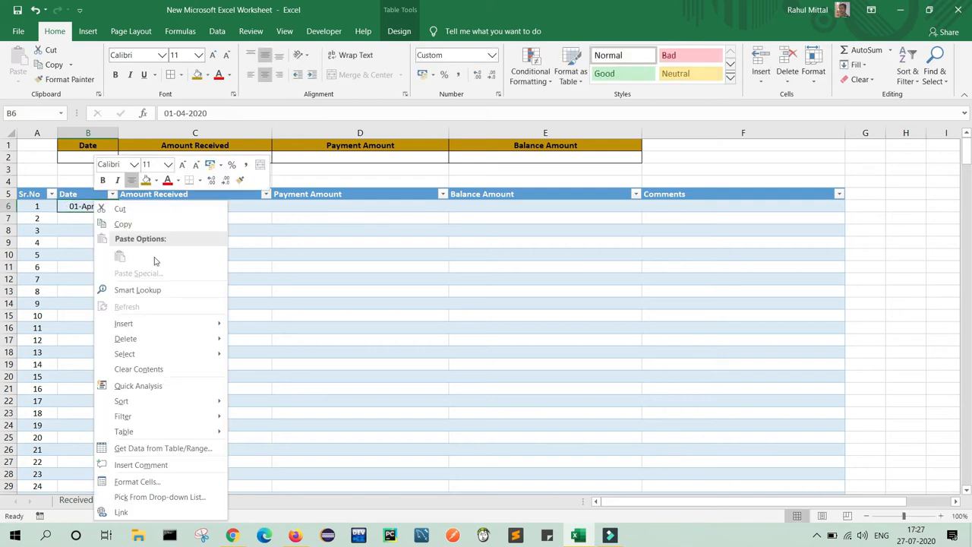
{"action": "left_click", "coordinate": [137, 482]}
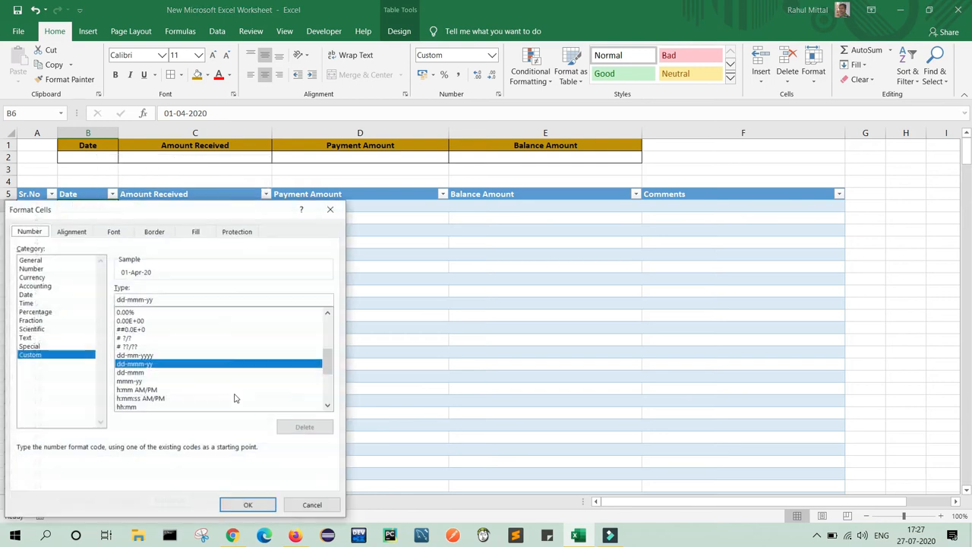
{"action": "left_click", "coordinate": [38, 296]}
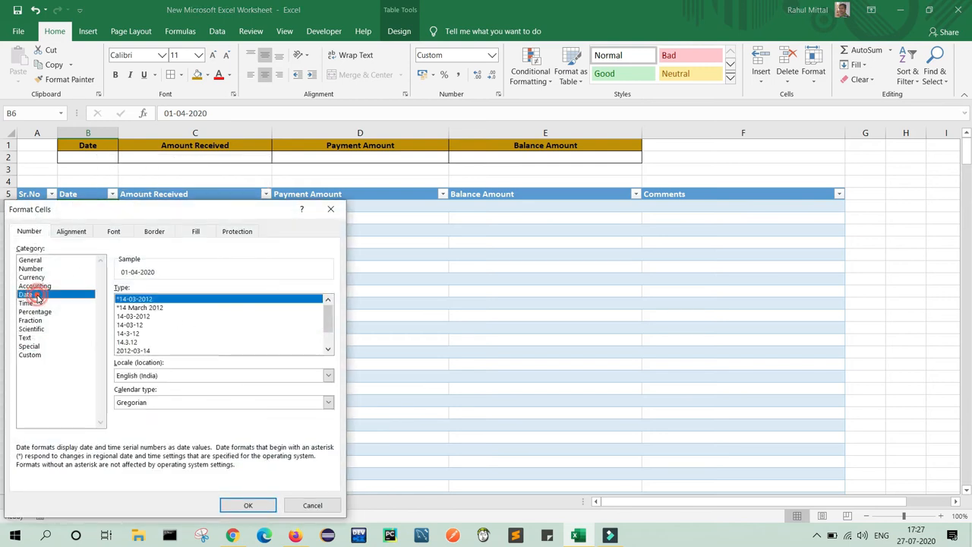
{"action": "left_click", "coordinate": [146, 307]}
{"action": "left_click", "coordinate": [248, 506]}
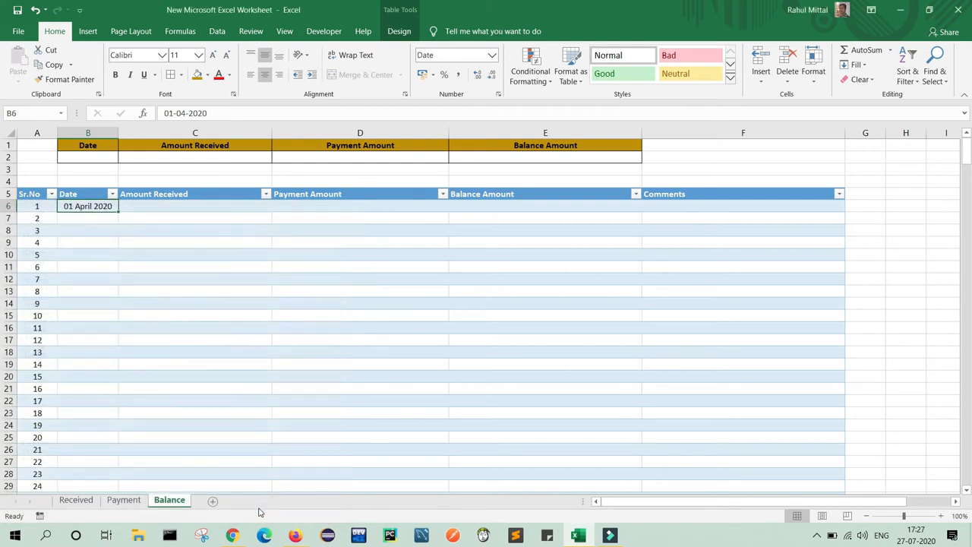
{"action": "double_click", "coordinate": [118, 211]}
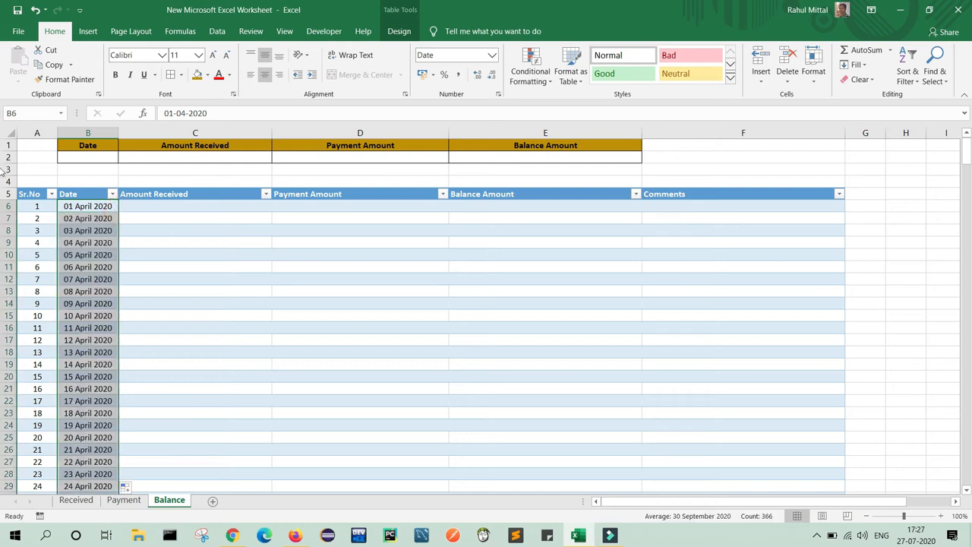
Widen the Date column so the full dates display.
{"action": "left_click_drag", "start_coordinate": [966, 152], "coordinate": [968, 391]}
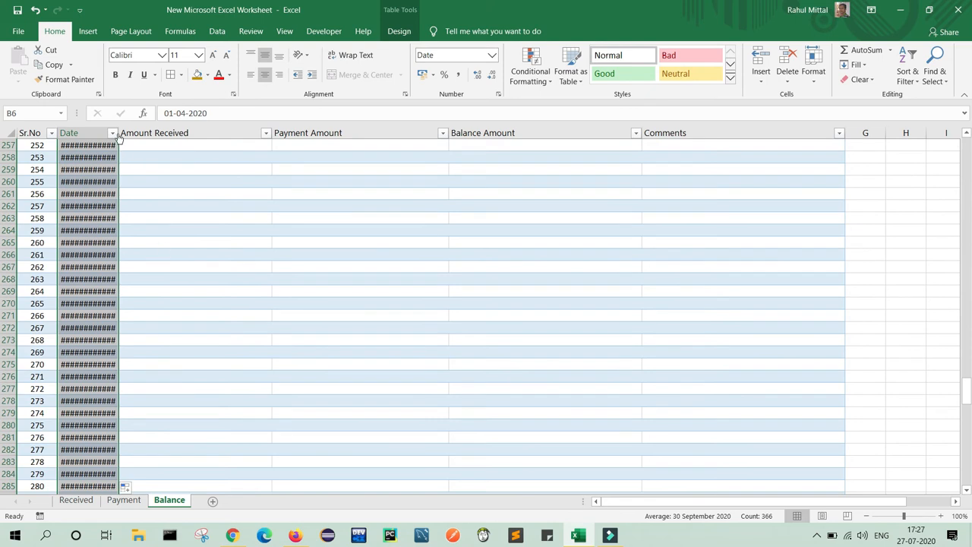
{"action": "left_click", "coordinate": [113, 133]}
{"action": "left_click", "coordinate": [112, 133]}
{"action": "left_click_drag", "start_coordinate": [117, 136], "coordinate": [135, 136]}
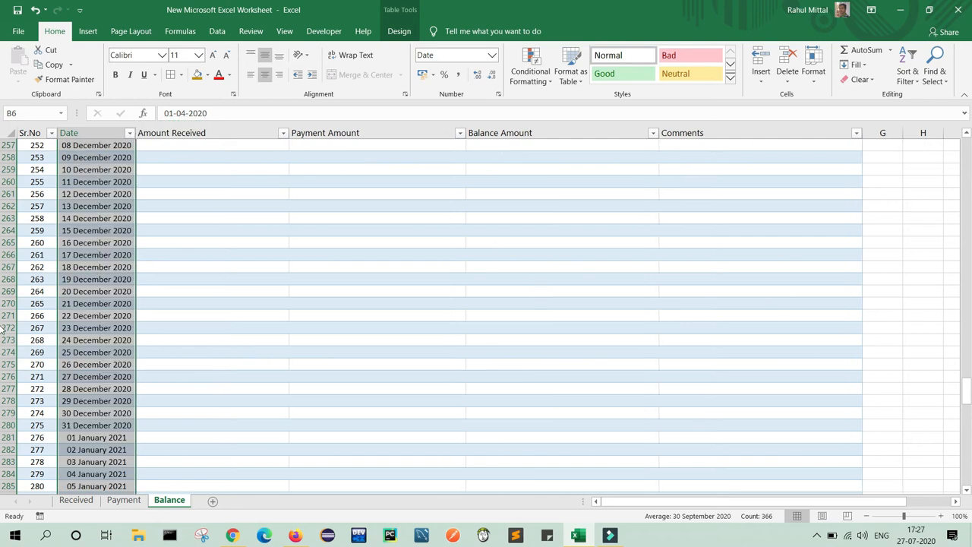
Delete the extra last row 371 dated 01 April 2021.
{"action": "left_click_drag", "start_coordinate": [967, 395], "coordinate": [969, 472]}
{"action": "left_click_drag", "start_coordinate": [3, 477], "coordinate": [3, 477]}
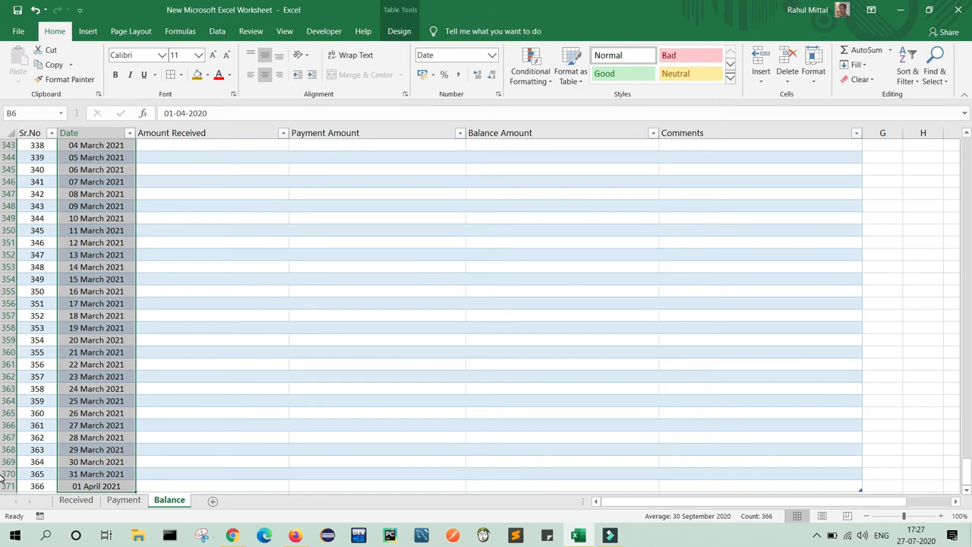
{"action": "left_click", "coordinate": [8, 487]}
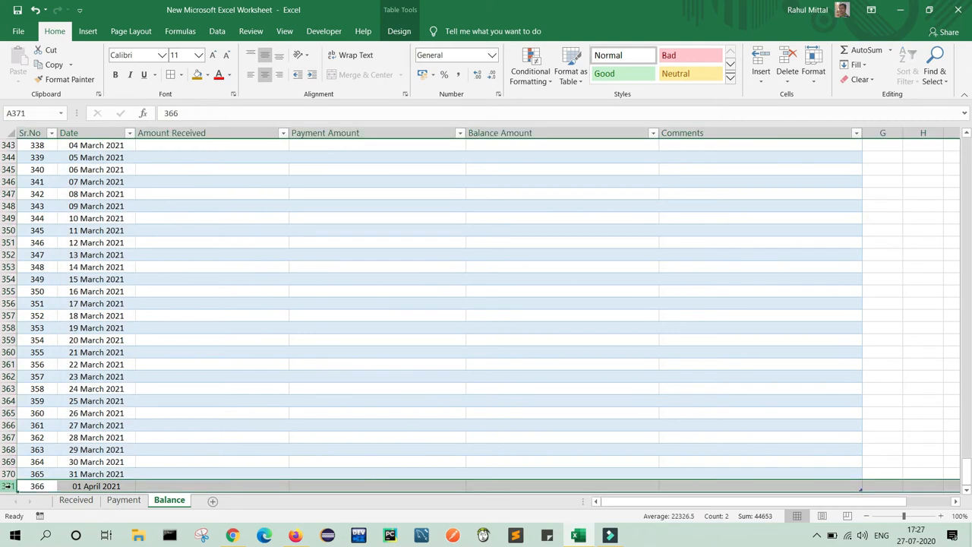
{"action": "right_click", "coordinate": [8, 486]}
{"action": "left_click", "coordinate": [36, 401]}
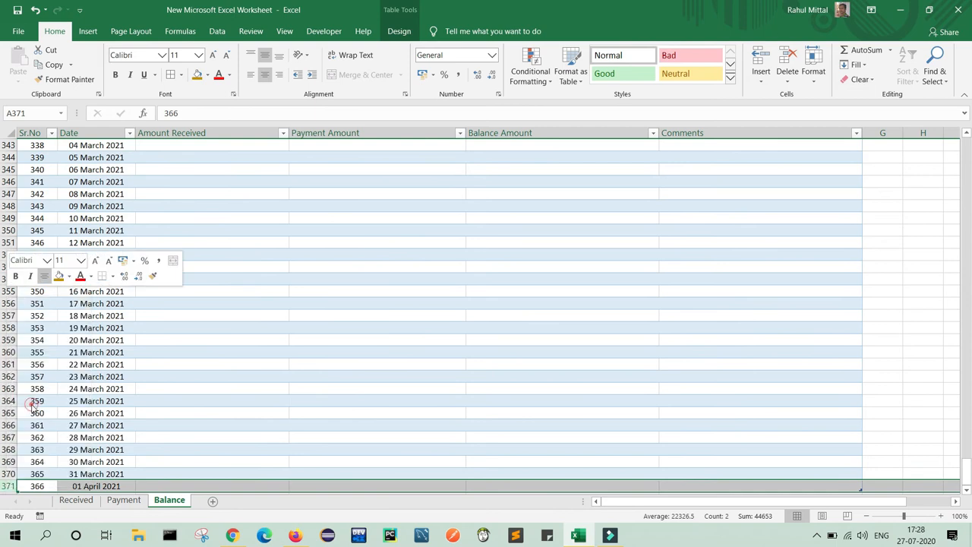
{"action": "left_click", "coordinate": [920, 389]}
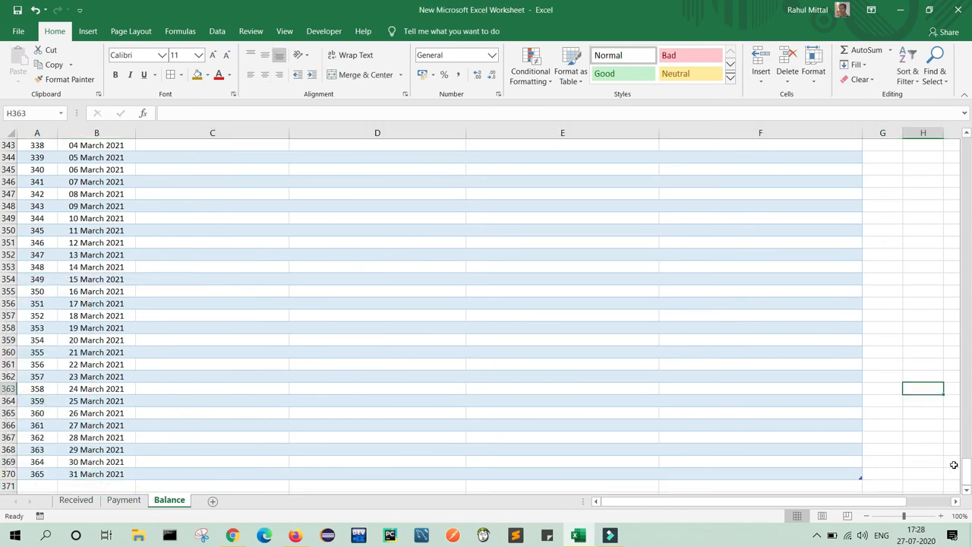
{"action": "left_click_drag", "start_coordinate": [967, 473], "coordinate": [968, 145]}
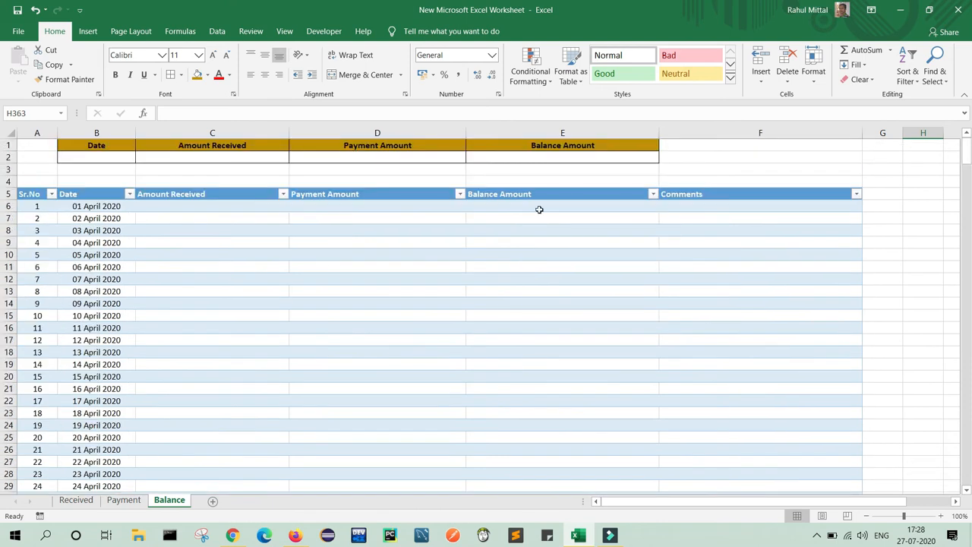
{"action": "left_click", "coordinate": [186, 207]}
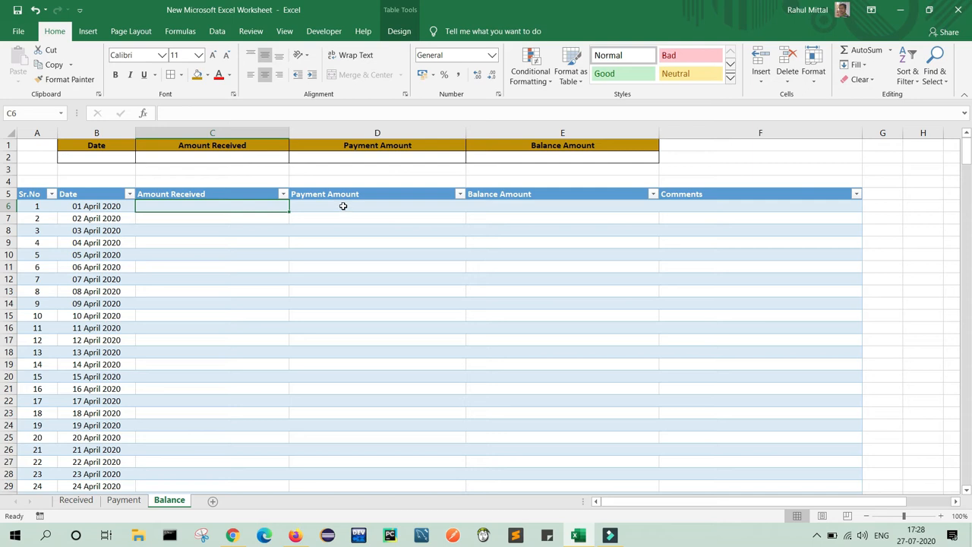
Enter a SUMIF in C6 matching the Received sheet's Date to B6 and summing Received Amount.
{"action": "left_click", "coordinate": [225, 113]}
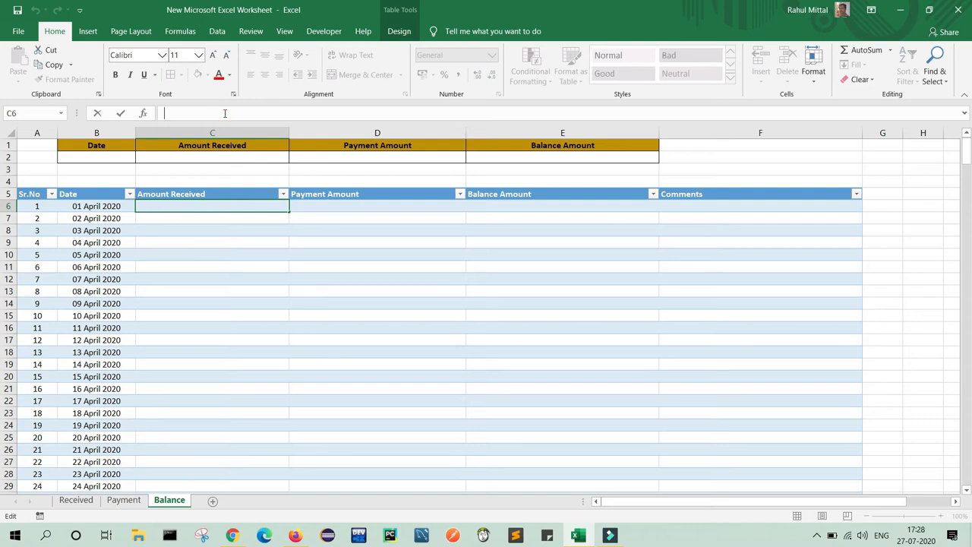
{"action": "type", "text": "="}
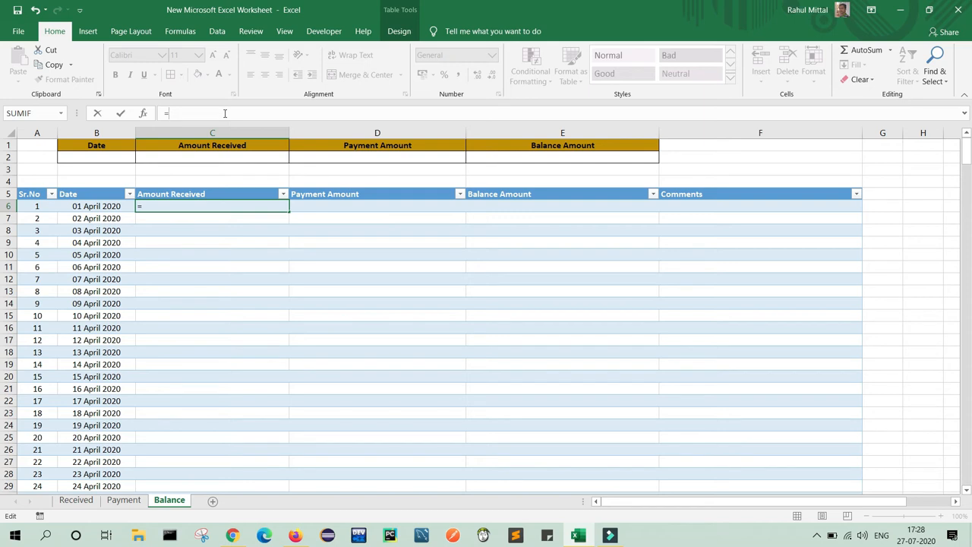
{"action": "type", "text": "SUMIF"}
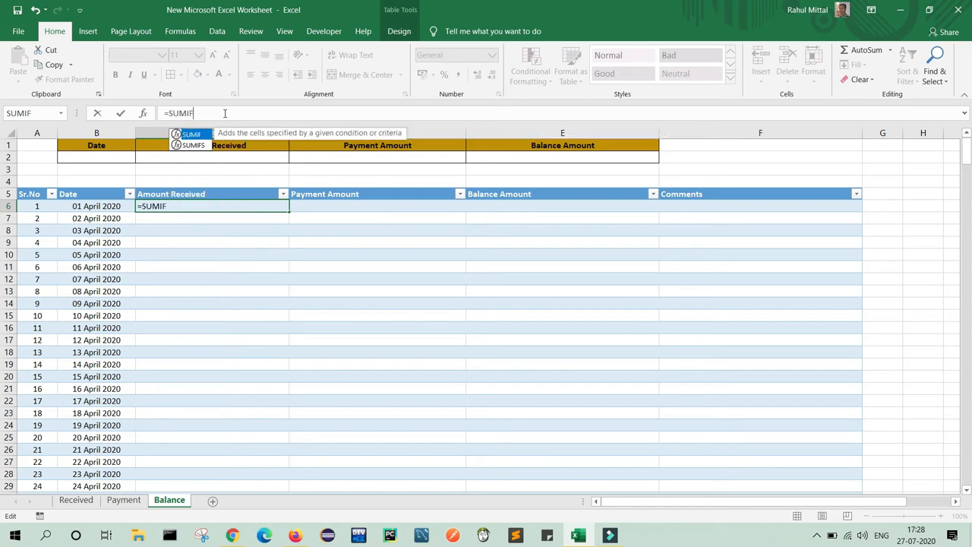
{"action": "type", "text": "("}
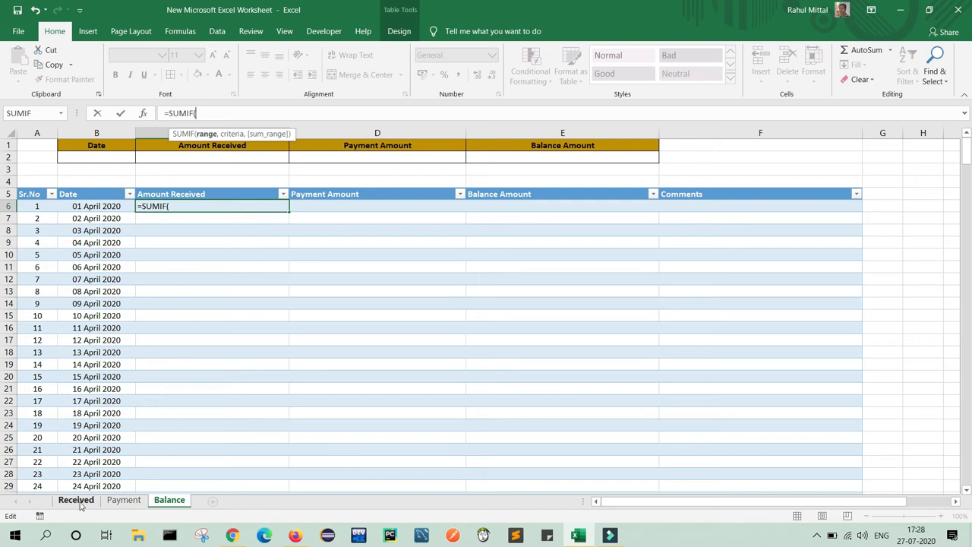
{"action": "left_click", "coordinate": [76, 500]}
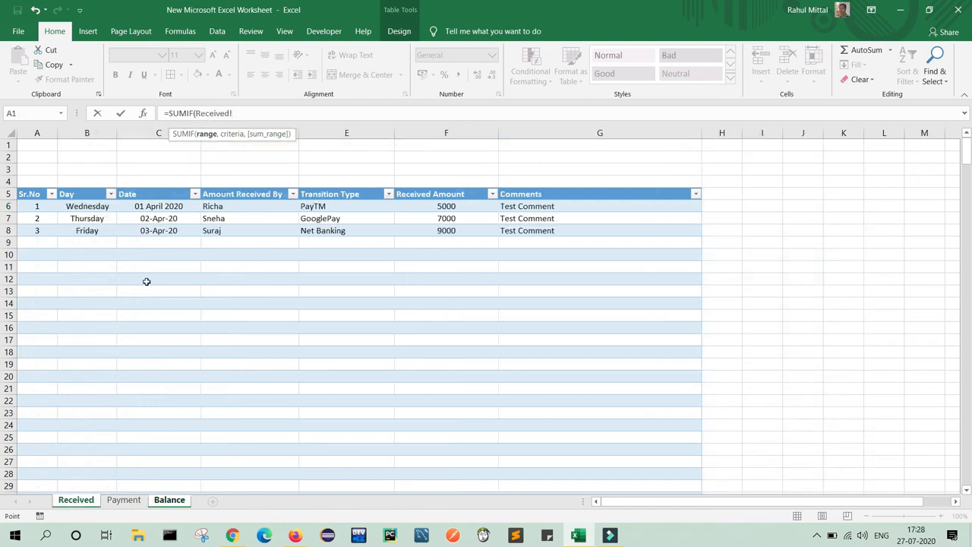
{"action": "left_click", "coordinate": [162, 208]}
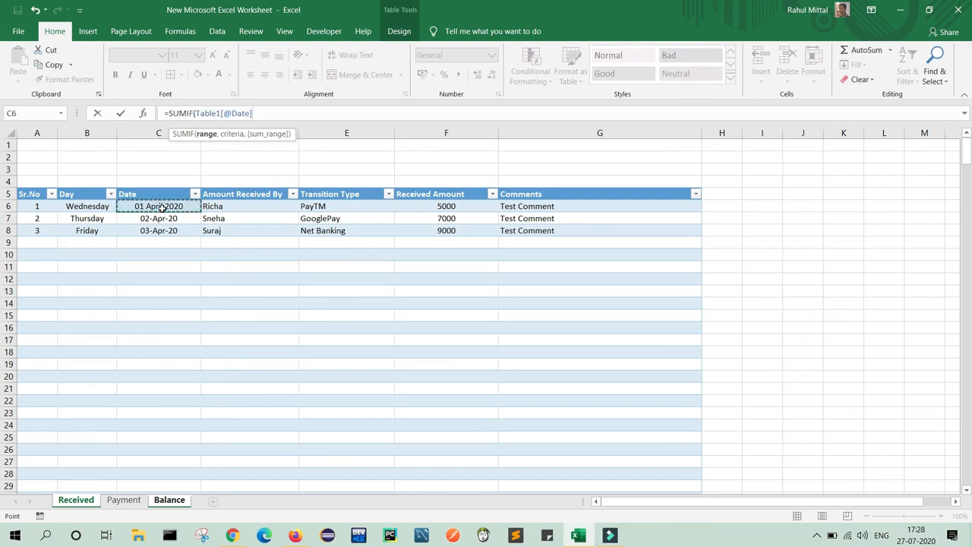
{"action": "type", "text": ","}
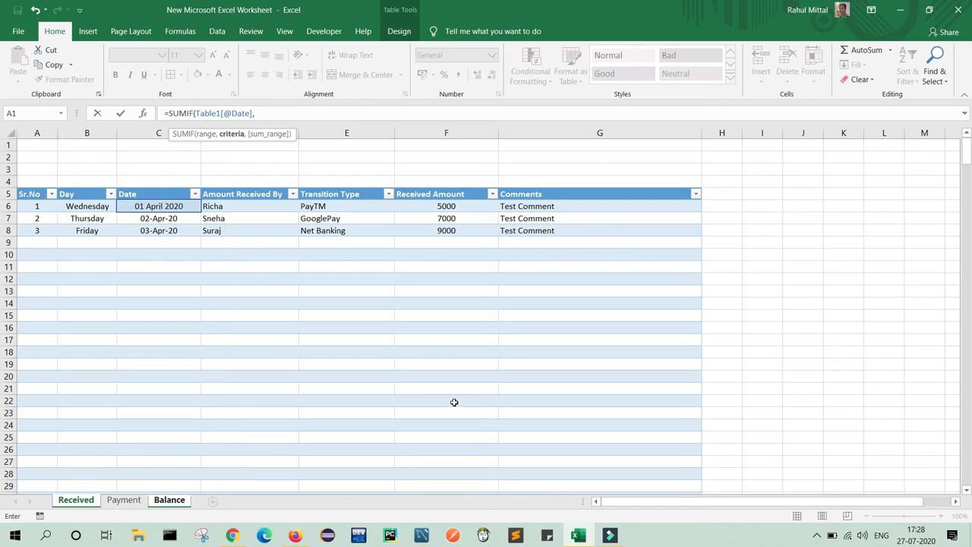
{"action": "left_click", "coordinate": [169, 500]}
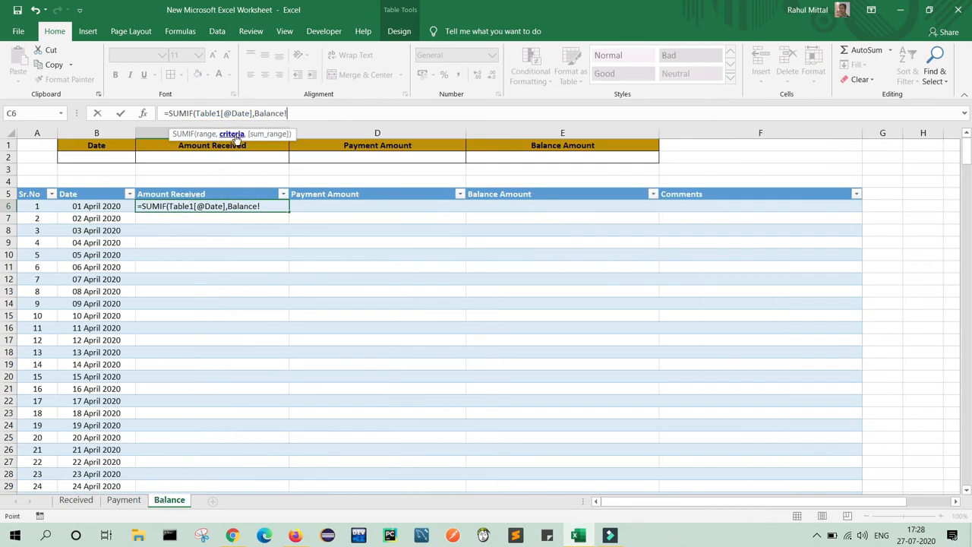
{"action": "left_click", "coordinate": [103, 207]}
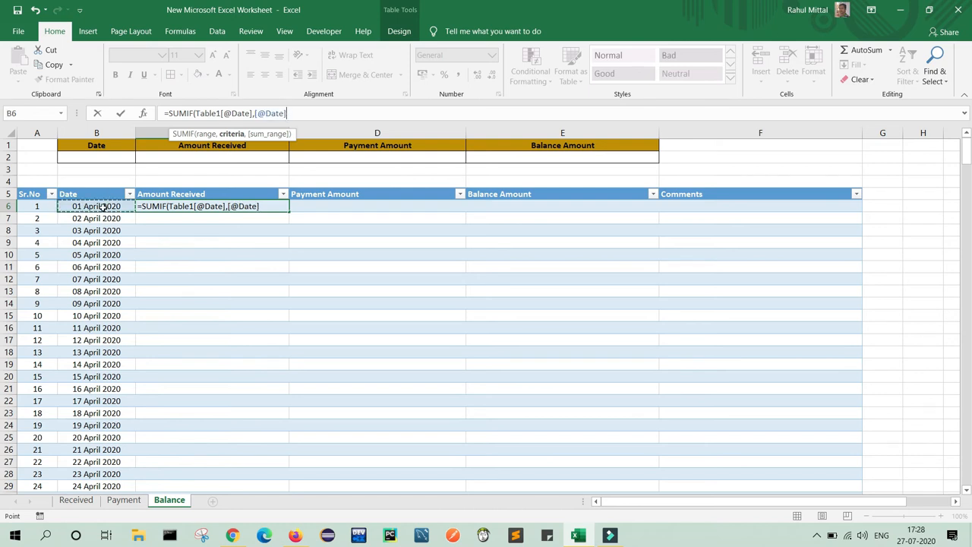
{"action": "type", "text": ","}
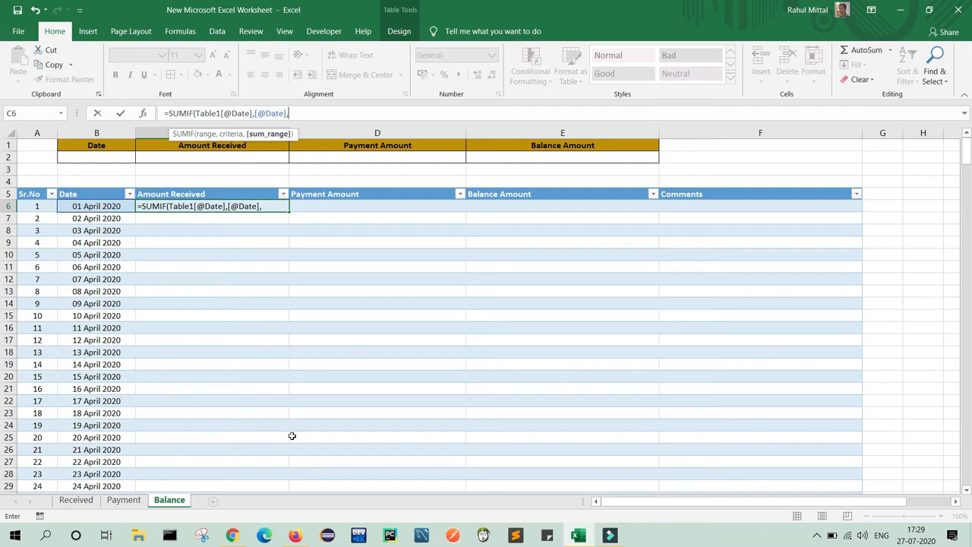
{"action": "left_click", "coordinate": [81, 503]}
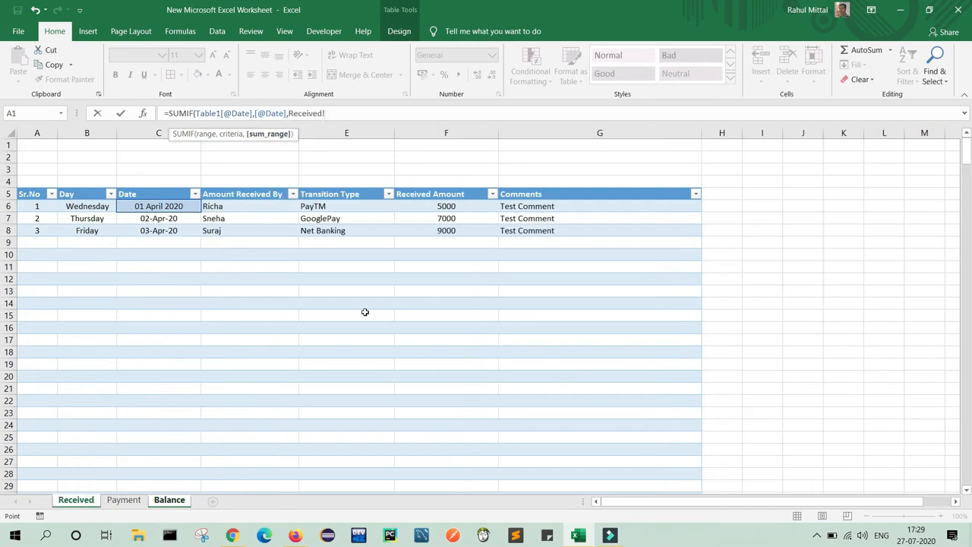
{"action": "left_click", "coordinate": [458, 207]}
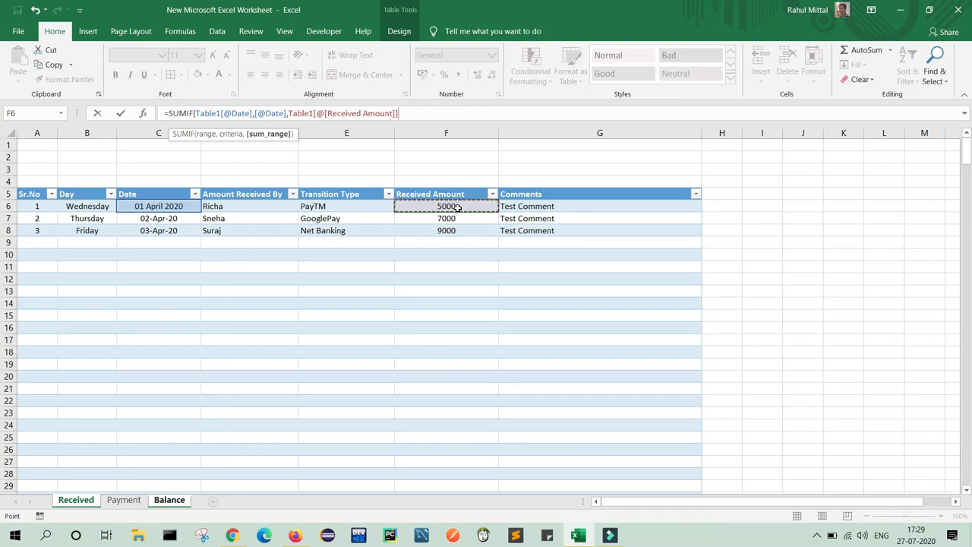
{"action": "type", "text": ")"}
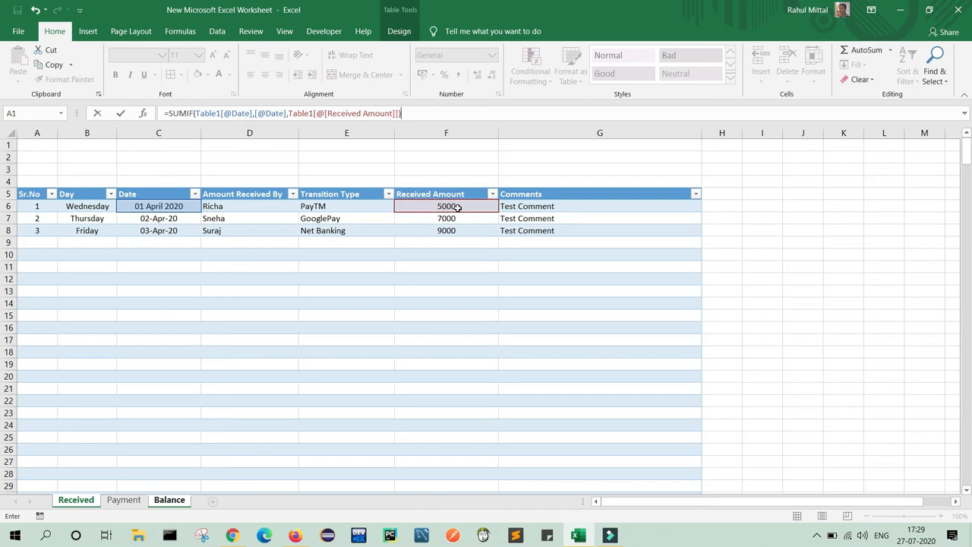
{"action": "key", "text": "Return"}
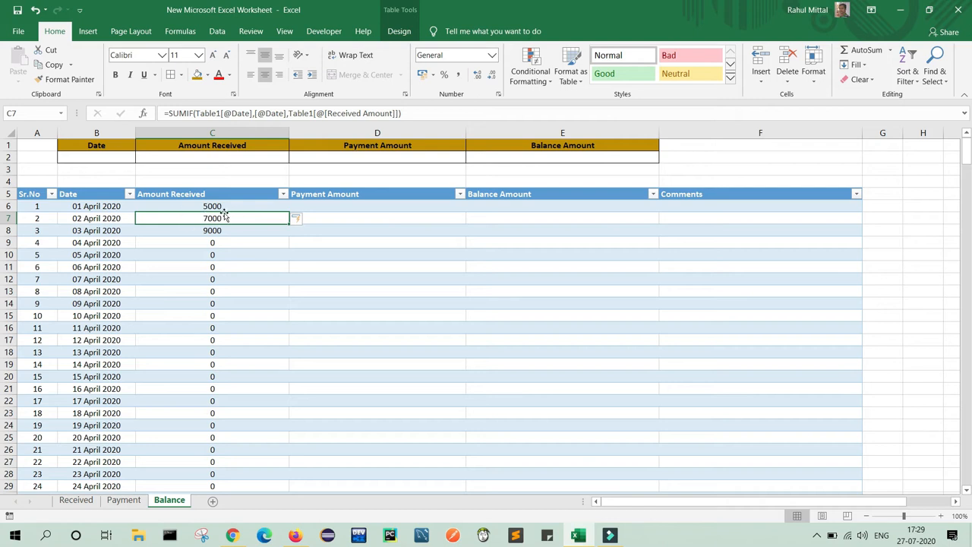
{"action": "left_click", "coordinate": [76, 500]}
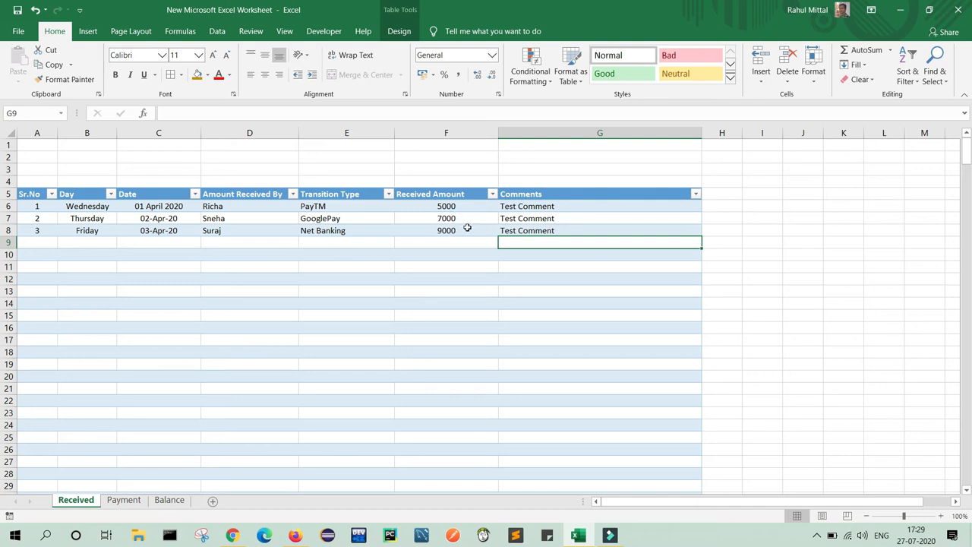
{"action": "left_click", "coordinate": [171, 501]}
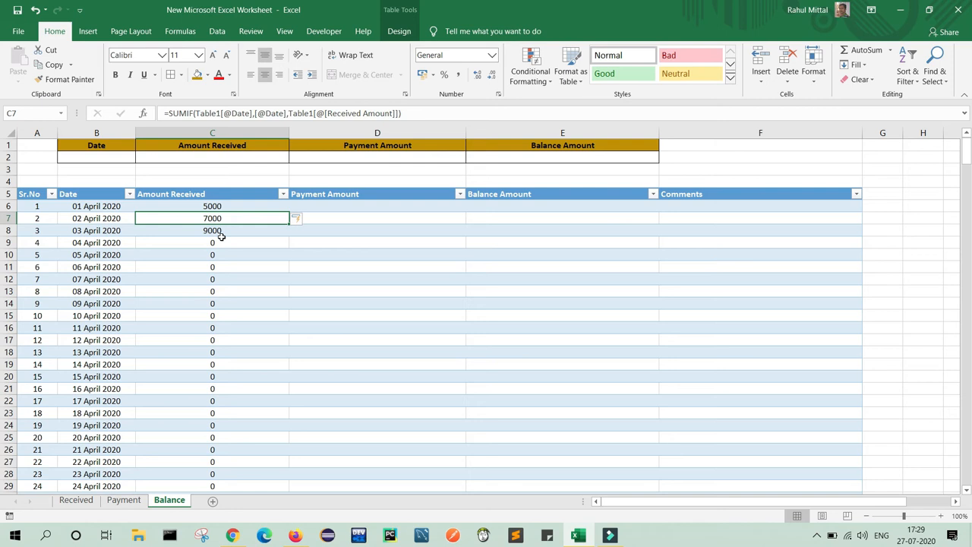
{"action": "left_click", "coordinate": [363, 206]}
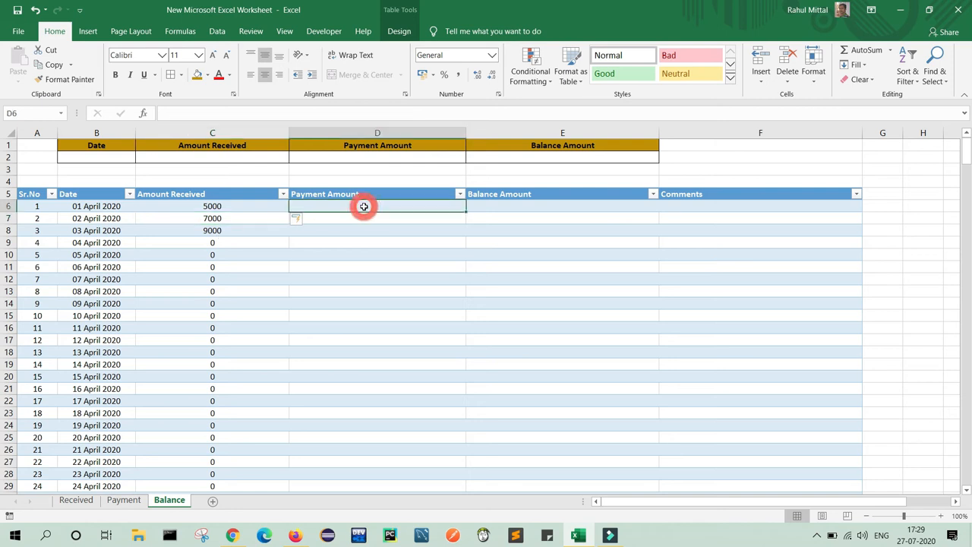
Enter a SUMIF in D6 matching the Payment sheet's Date and summing Payment Amount.
{"action": "type", "text": "="}
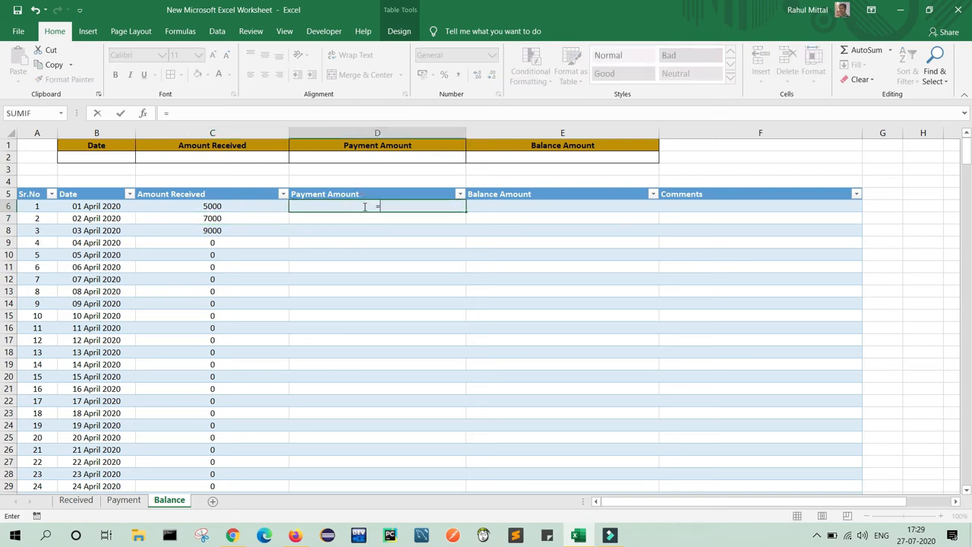
{"action": "type", "text": "SUM"}
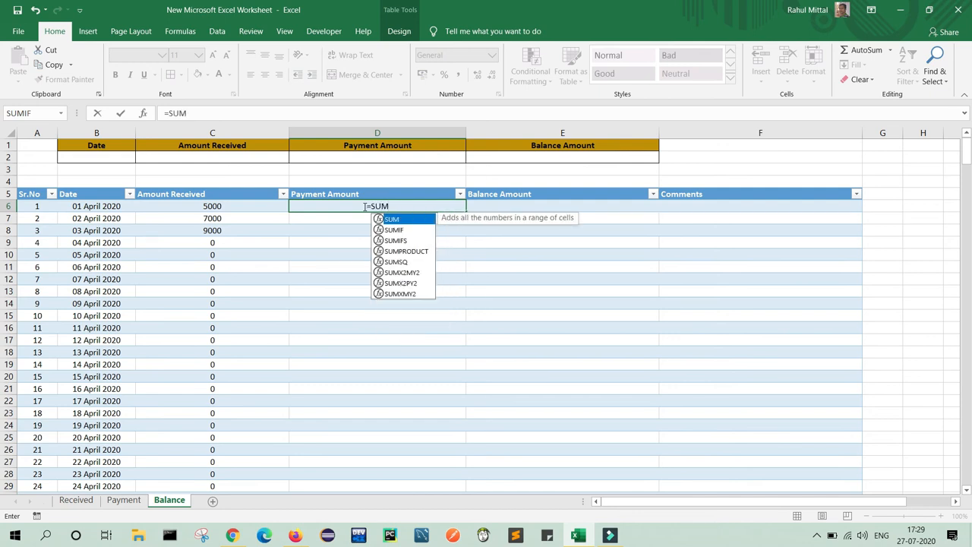
{"action": "type", "text": "IF("}
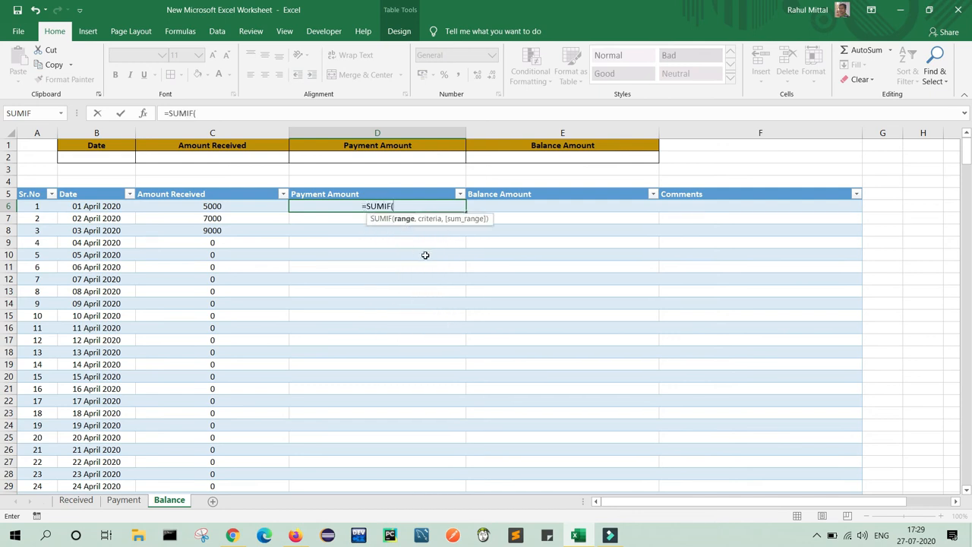
{"action": "left_click", "coordinate": [131, 504]}
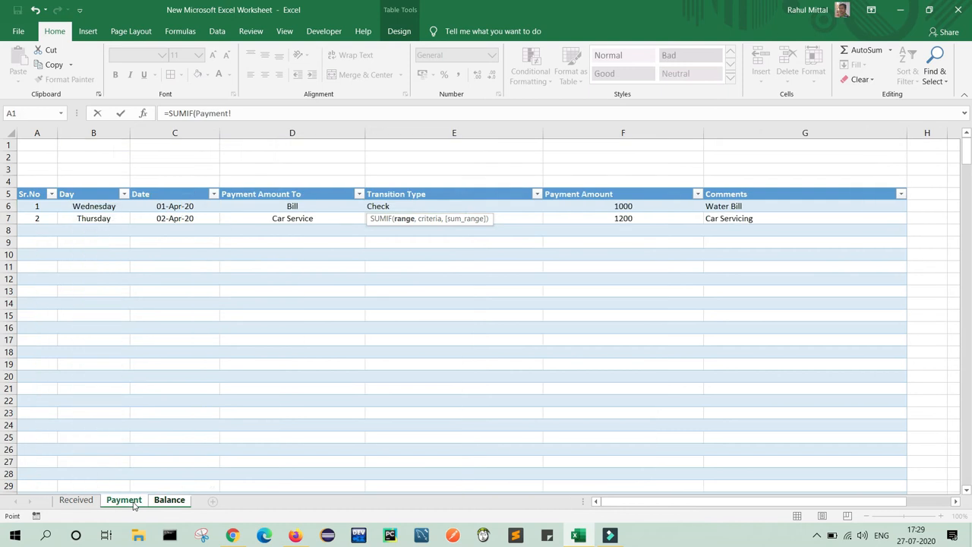
{"action": "left_click", "coordinate": [172, 209]}
{"action": "type", "text": ","}
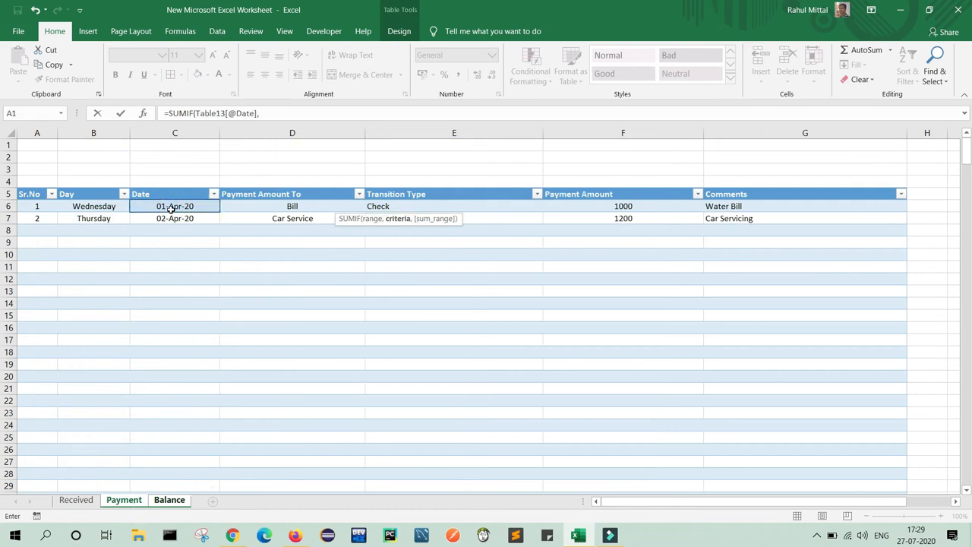
{"action": "left_click", "coordinate": [170, 500]}
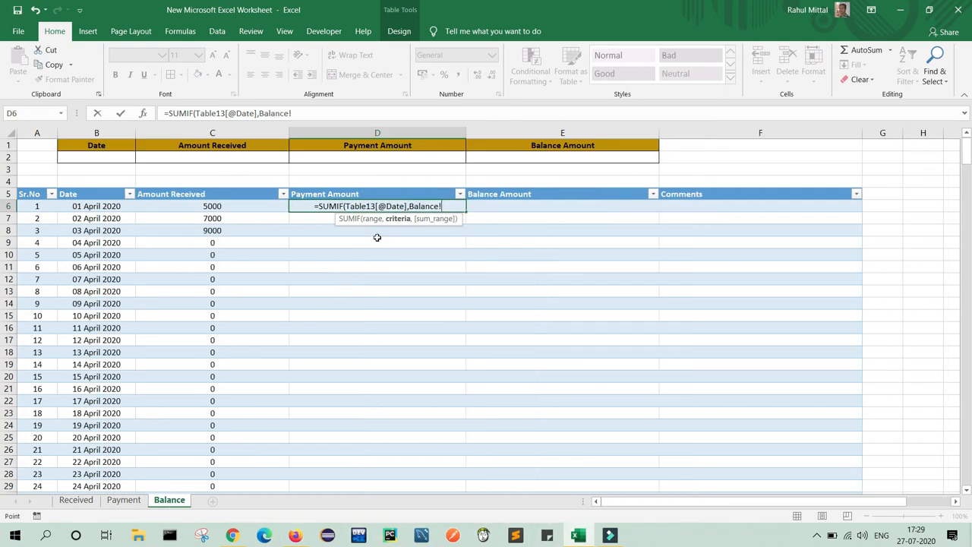
{"action": "left_click", "coordinate": [99, 206]}
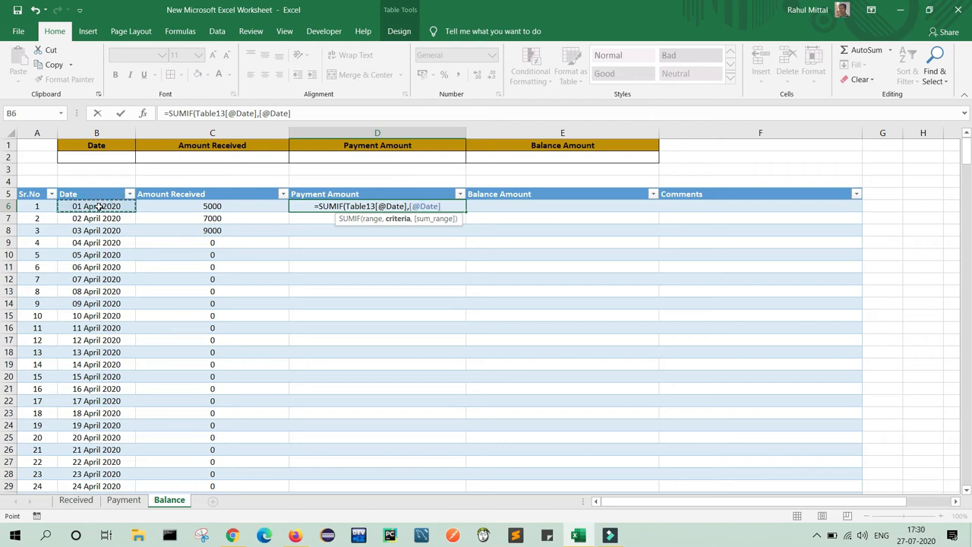
{"action": "type", "text": ","}
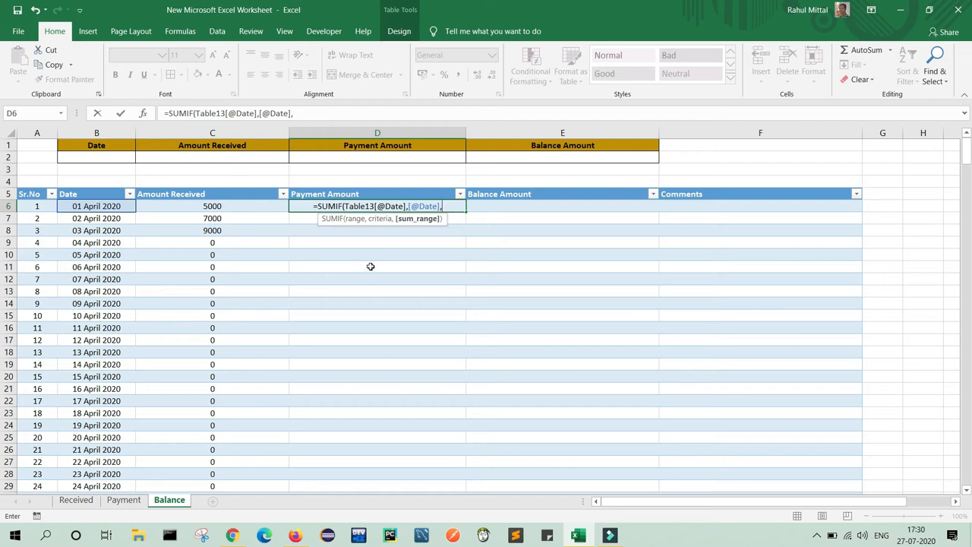
{"action": "left_click", "coordinate": [121, 501]}
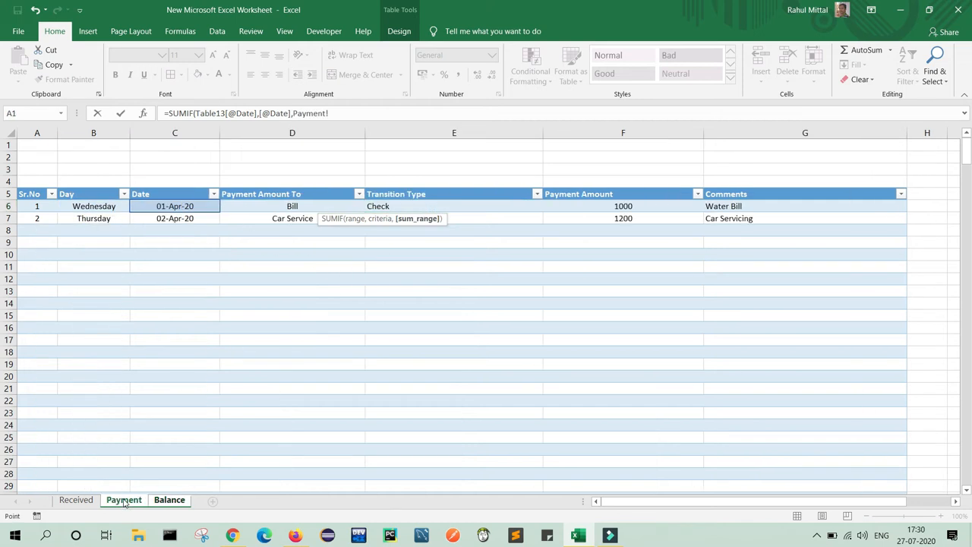
{"action": "left_click", "coordinate": [600, 206]}
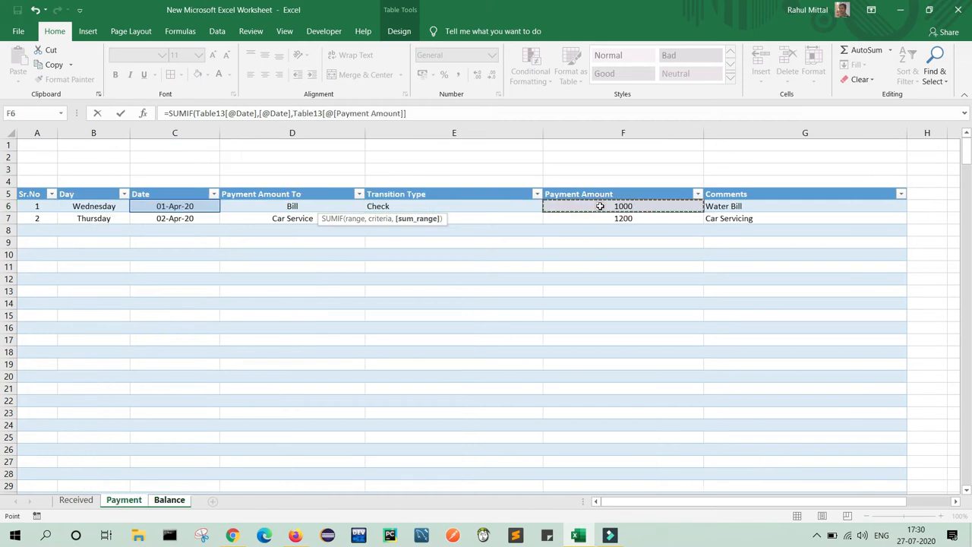
{"action": "type", "text": ")"}
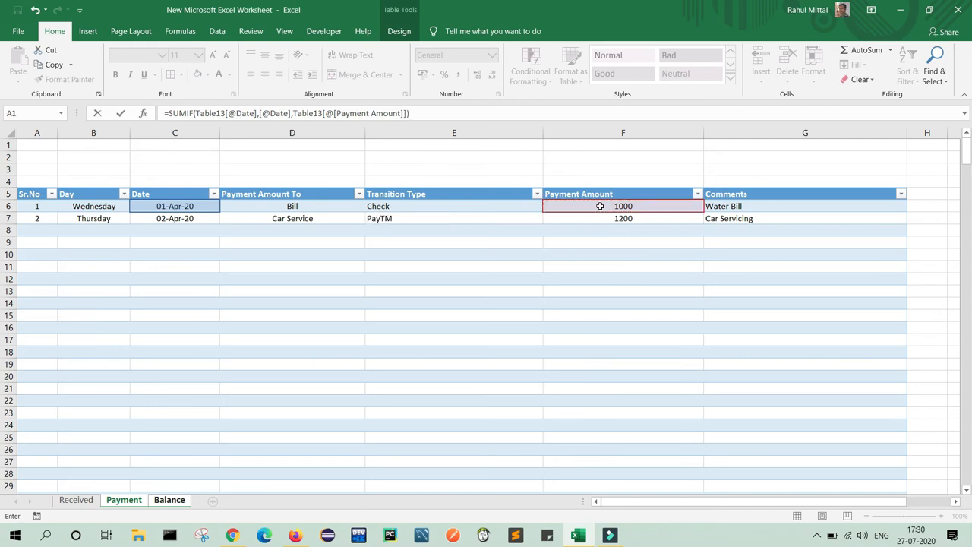
{"action": "key", "text": "ctrl+Return"}
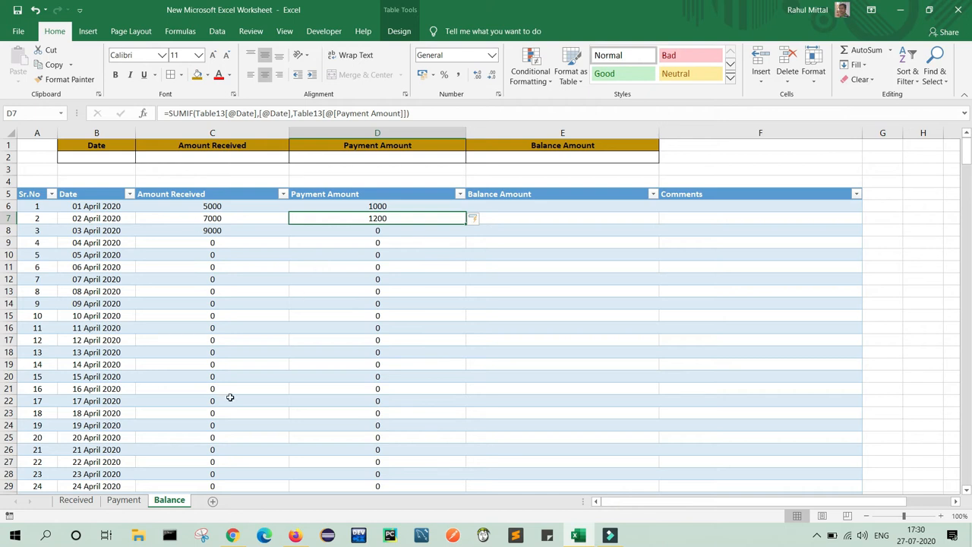
{"action": "left_click", "coordinate": [124, 499]}
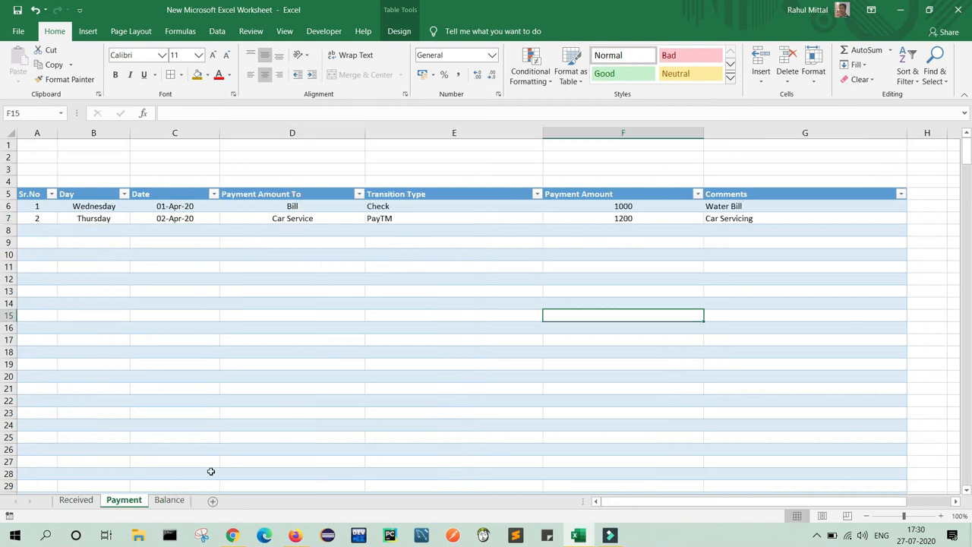
{"action": "left_click", "coordinate": [169, 500]}
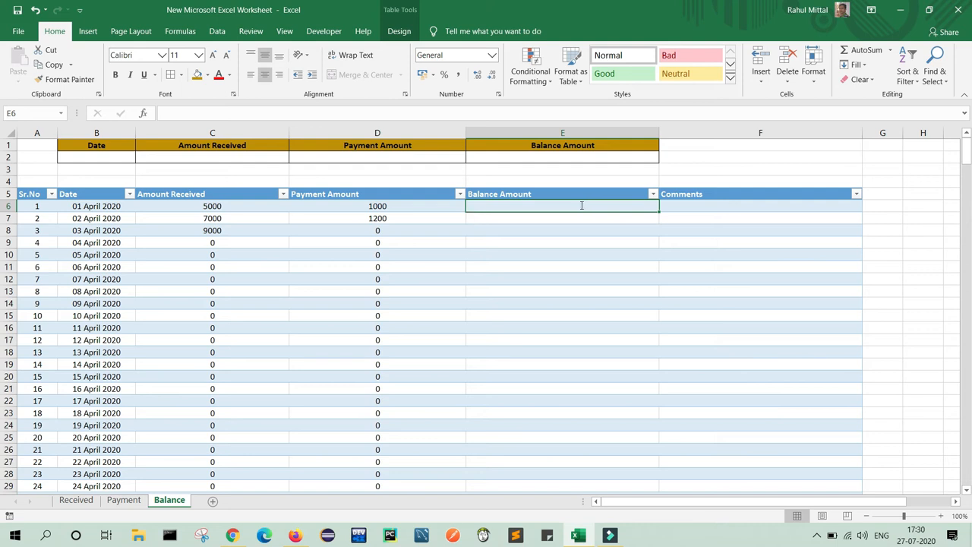
Set Balance Amount to =C6-D6, Amount Received minus Payment Amount.
{"action": "type", "text": "="}
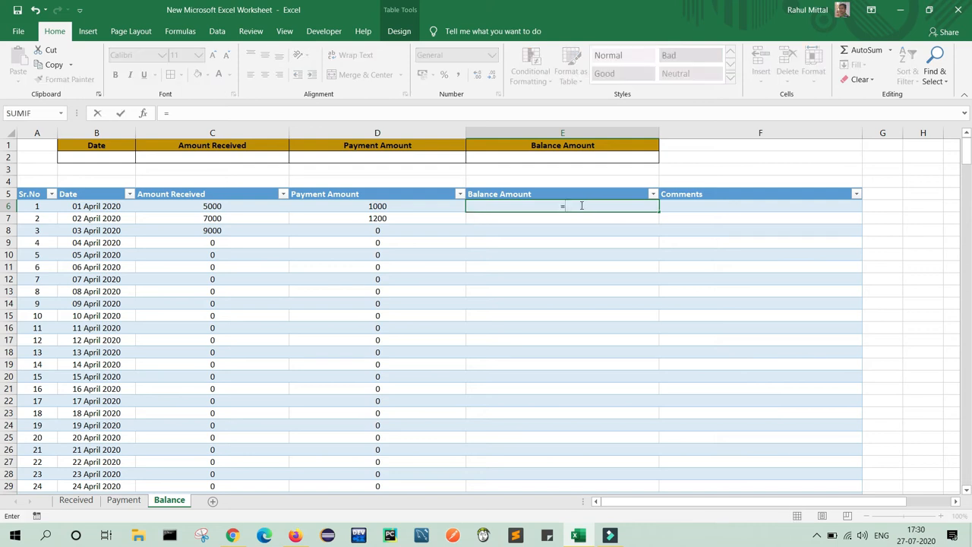
{"action": "left_click", "coordinate": [205, 207]}
{"action": "type", "text": "-"}
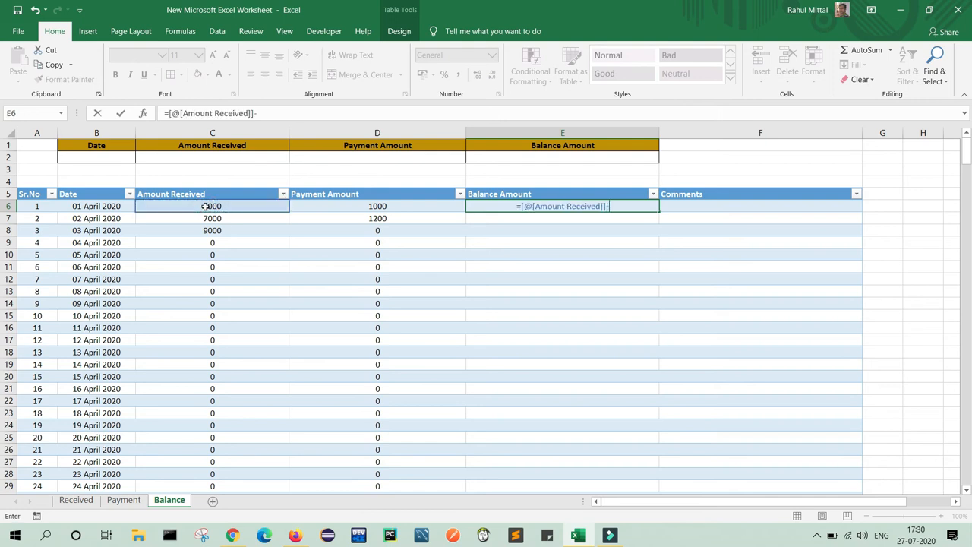
{"action": "left_click", "coordinate": [367, 207]}
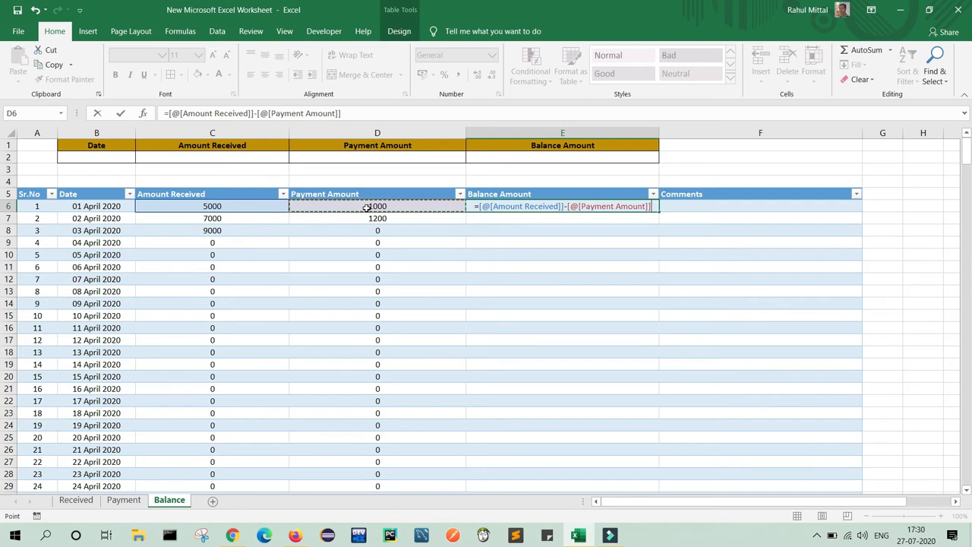
{"action": "key", "text": "Return"}
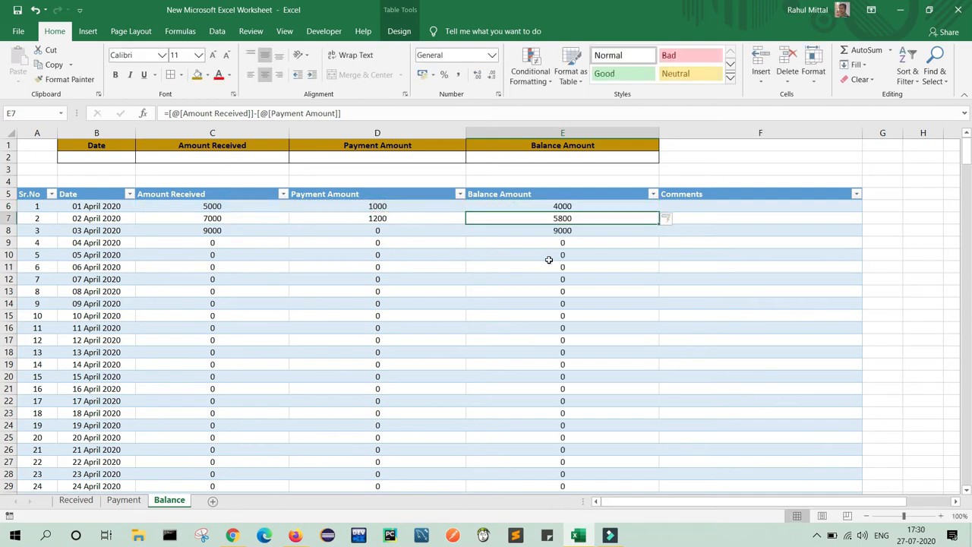
Erase the balance formula in E7.
{"action": "left_click", "coordinate": [575, 218]}
{"action": "left_click_drag", "start_coordinate": [360, 114], "coordinate": [279, 114]}
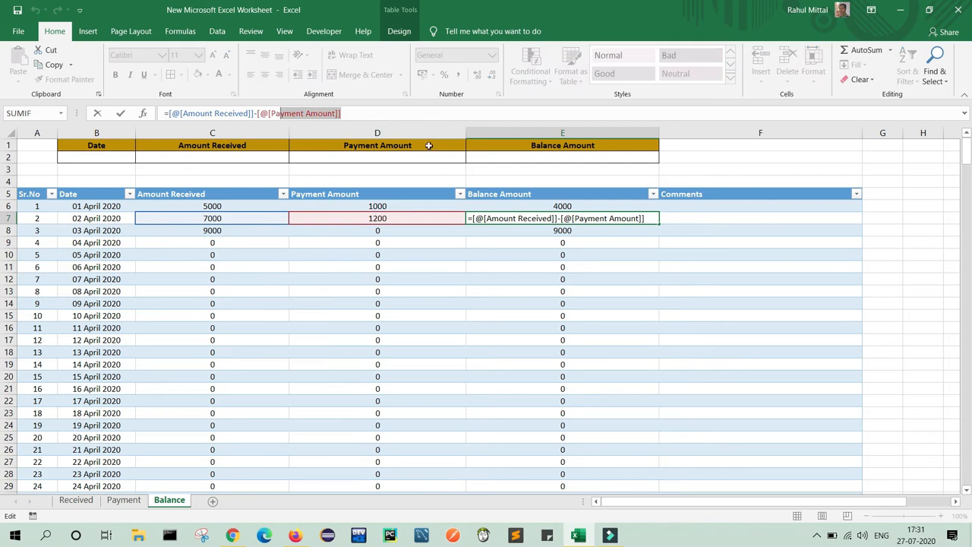
{"action": "key", "text": "BackSpace"}
{"action": "key", "text": "BackSpace"}
{"action": "key", "text": "BackSpace"}
{"action": "key", "text": "BackSpace"}
{"action": "key", "text": "BackSpace"}
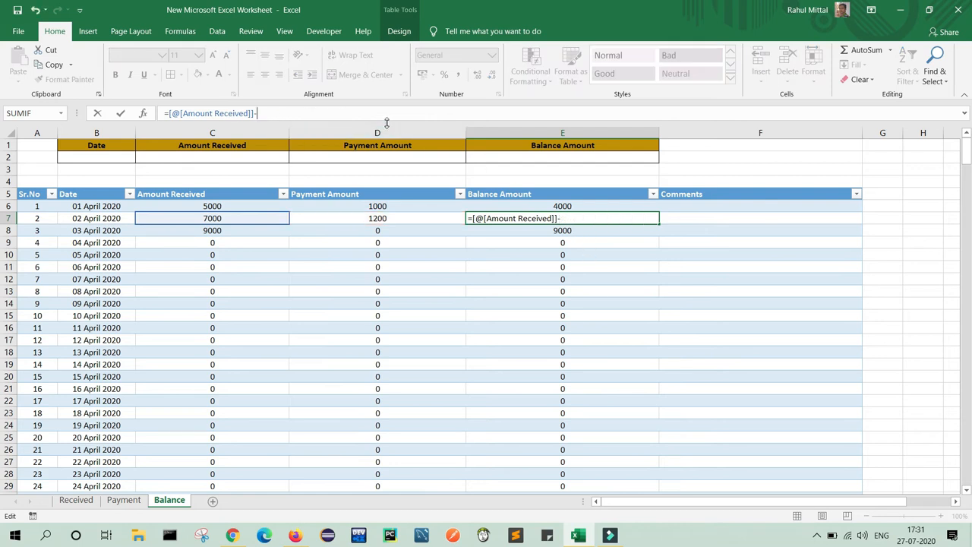
{"action": "key", "text": "BackSpace"}
{"action": "key", "text": "BackSpace"}
{"action": "key", "text": "BackSpace"}
{"action": "key", "text": "BackSpace"}
{"action": "key", "text": "BackSpace"}
{"action": "key", "text": "BackSpace"}
{"action": "key", "text": "BackSpace"}
{"action": "key", "text": "BackSpace"}
{"action": "key", "text": "BackSpace"}
{"action": "key", "text": "BackSpace"}
{"action": "key", "text": "BackSpace"}
{"action": "key", "text": "BackSpace"}
{"action": "key", "text": "BackSpace"}
{"action": "key", "text": "BackSpace"}
{"action": "key", "text": "BackSpace"}
{"action": "key", "text": "BackSpace"}
{"action": "key", "text": "BackSpace"}
{"action": "key", "text": "BackSpace"}
{"action": "key", "text": "BackSpace"}
{"action": "key", "text": "BackSpace"}
Clear E7 and all Balance Amount cells below it.
{"action": "left_click", "coordinate": [610, 216]}
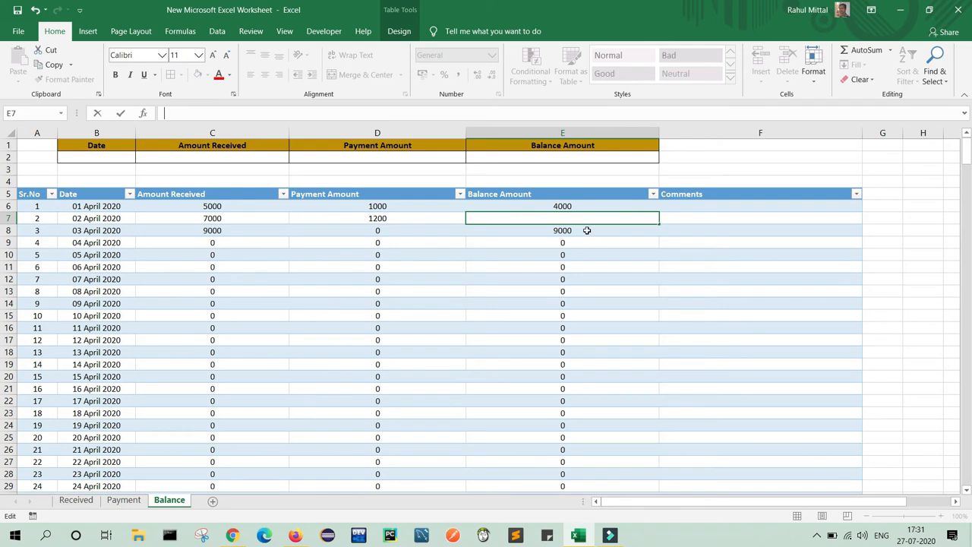
{"action": "left_click", "coordinate": [587, 230]}
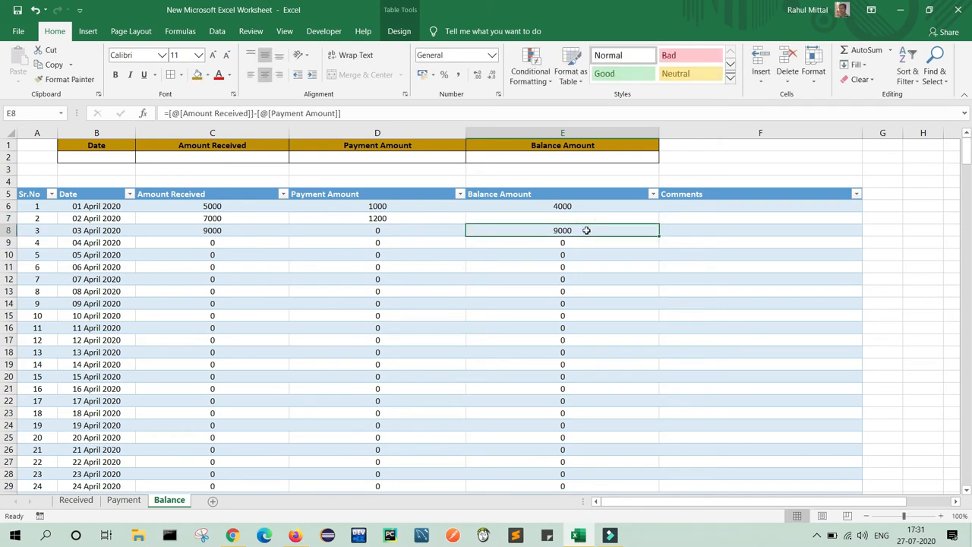
{"action": "key", "text": "ctrl+shift+Down"}
{"action": "key", "text": "Delete"}
{"action": "key", "text": "ctrl+BackSpace"}
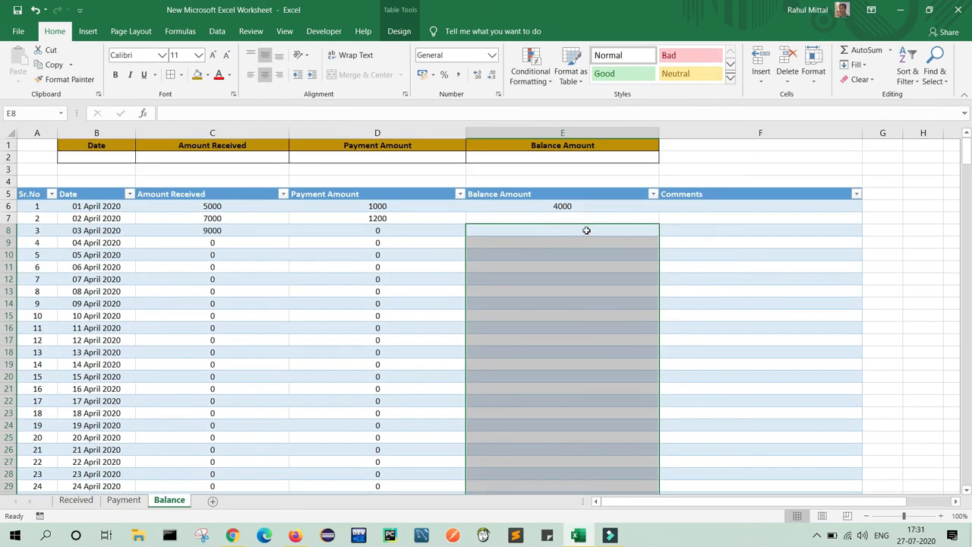
Enter the running balance =E6+Amount Received-Payment Amount in E7 and fill it down.
{"action": "left_click", "coordinate": [570, 220]}
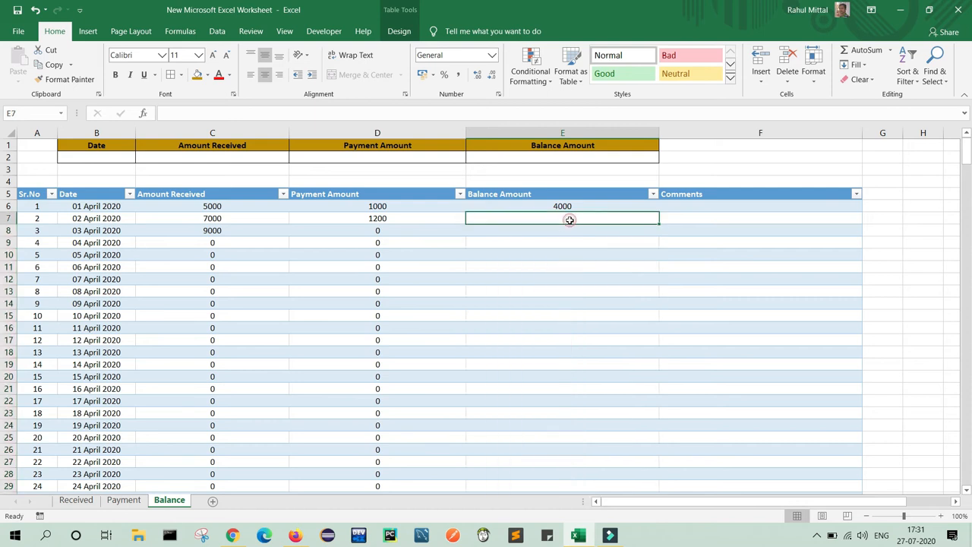
{"action": "type", "text": "="}
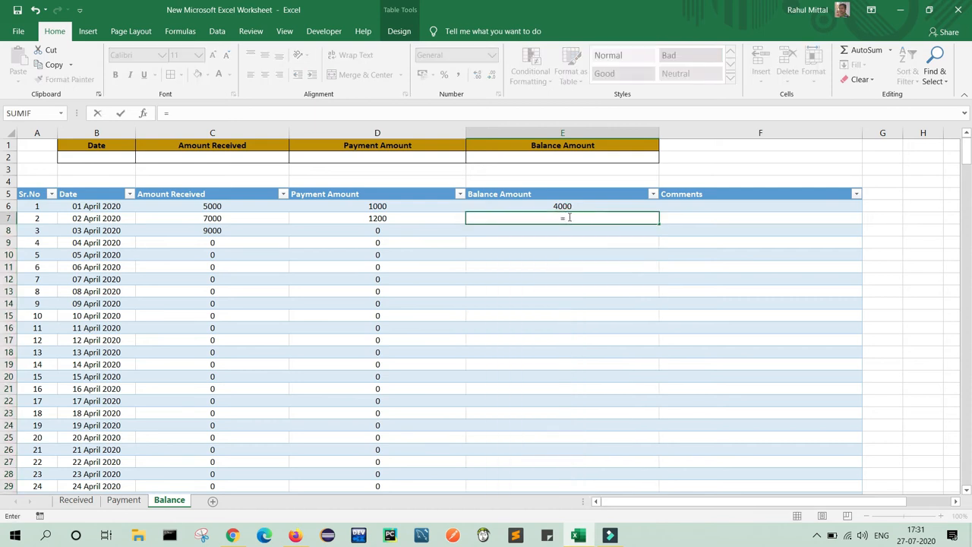
{"action": "left_click", "coordinate": [565, 207]}
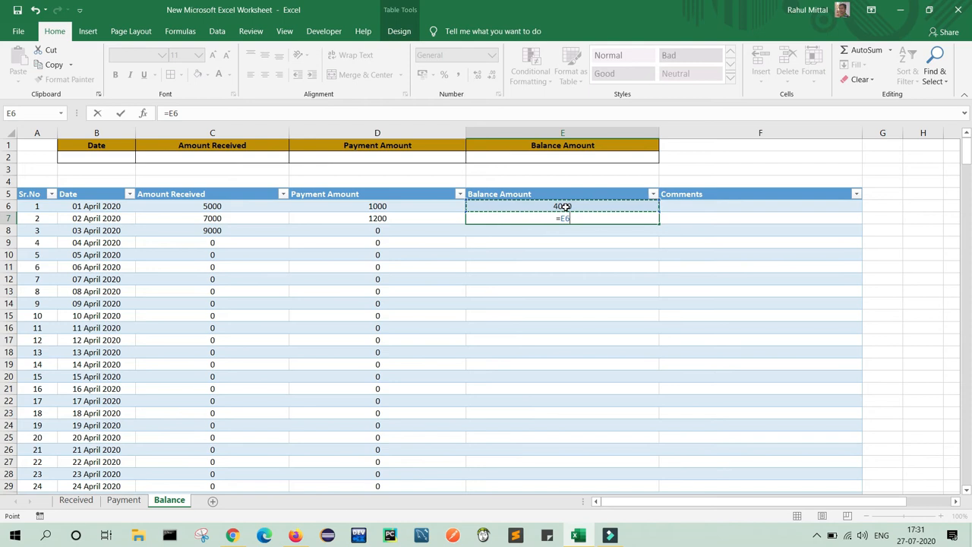
{"action": "type", "text": "+"}
{"action": "left_click", "coordinate": [238, 218]}
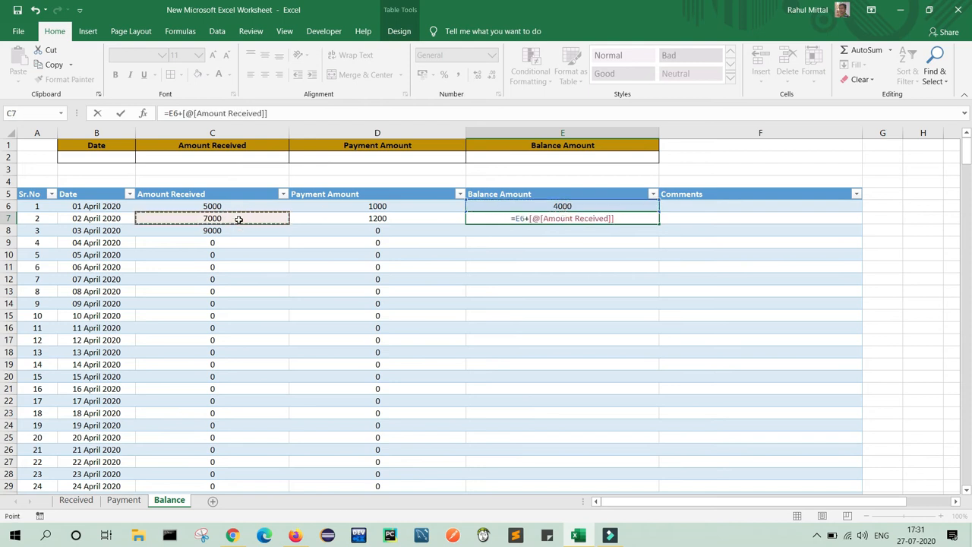
{"action": "type", "text": "-"}
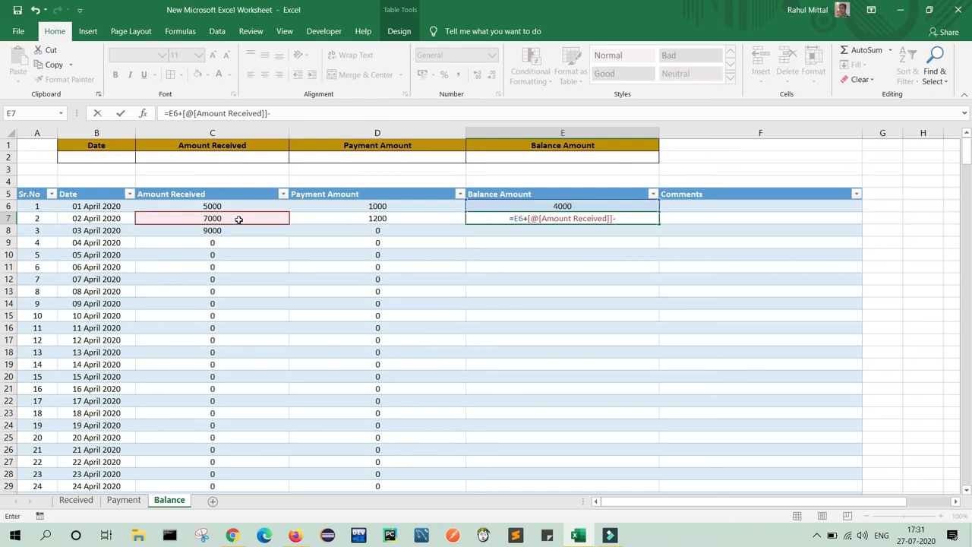
{"action": "left_click", "coordinate": [381, 219]}
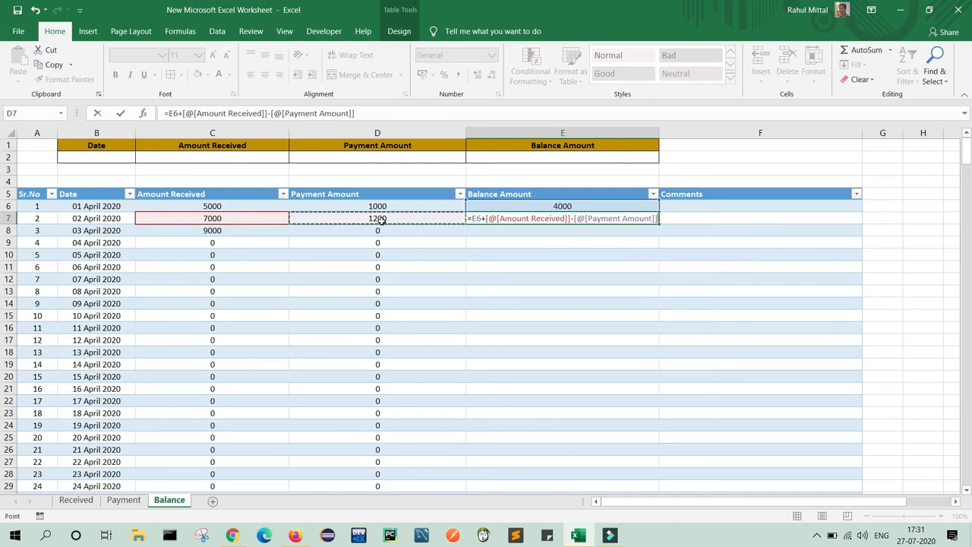
{"action": "key", "text": "Return"}
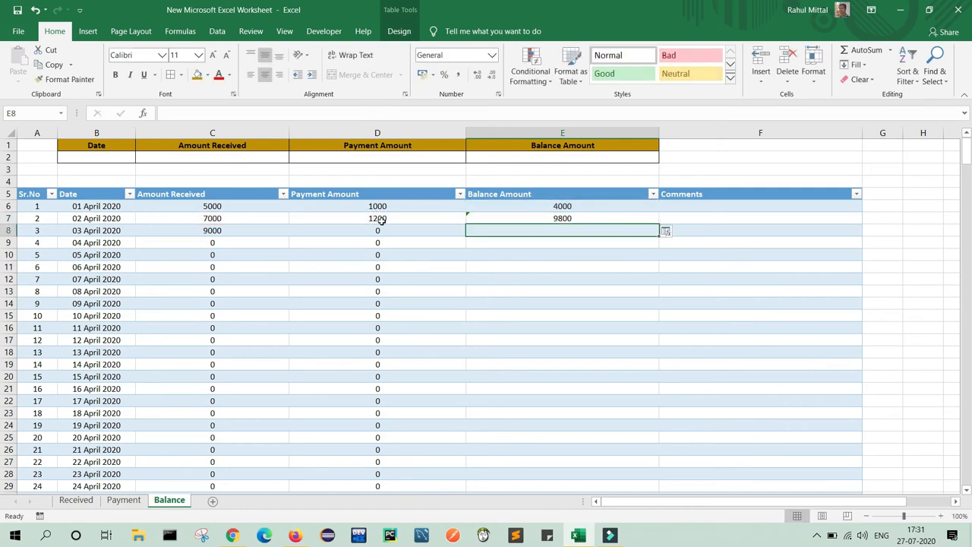
{"action": "left_click", "coordinate": [651, 220]}
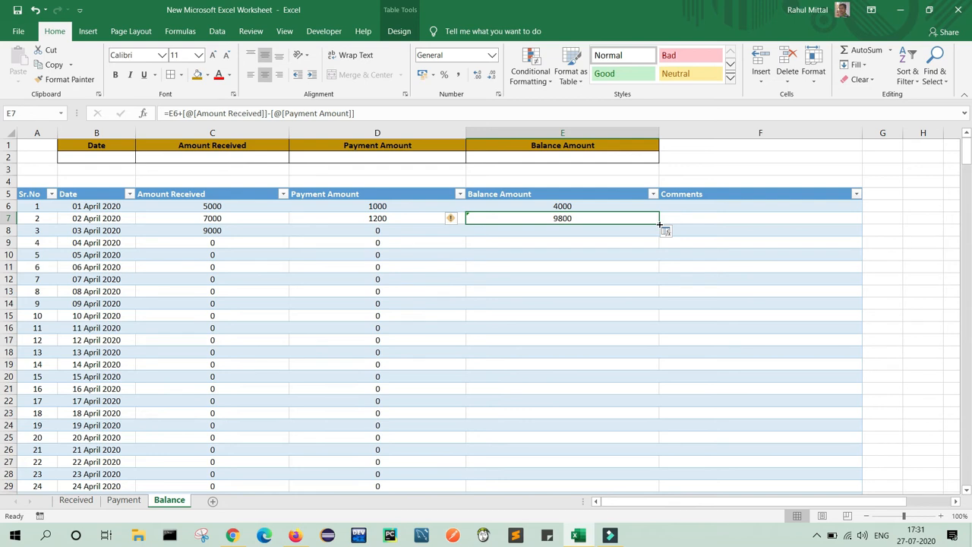
{"action": "double_click", "coordinate": [659, 224]}
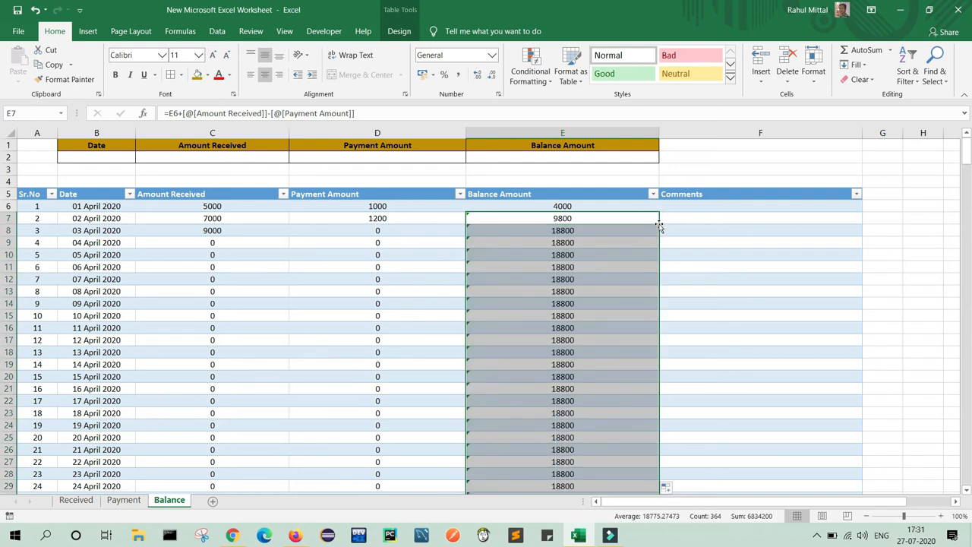
Clear the filled balance values from E8 down to the table's last row.
{"action": "left_click", "coordinate": [620, 252]}
{"action": "left_click", "coordinate": [590, 230]}
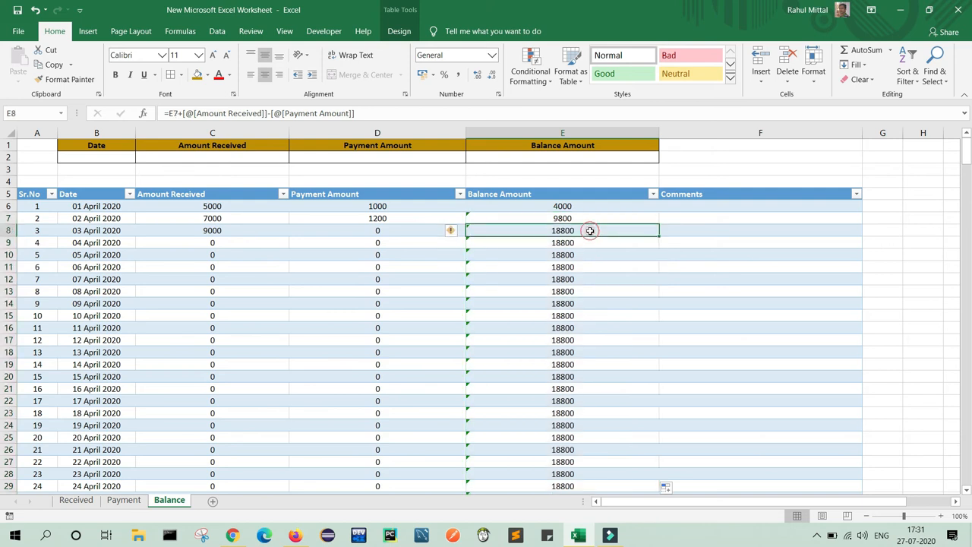
{"action": "mouse_move", "coordinate": [590, 231]}
{"action": "left_mouse_down"}
{"action": "mouse_move", "coordinate": [590, 492]}
{"action": "mouse_move", "coordinate": [591, 230]}
{"action": "left_mouse_up"}
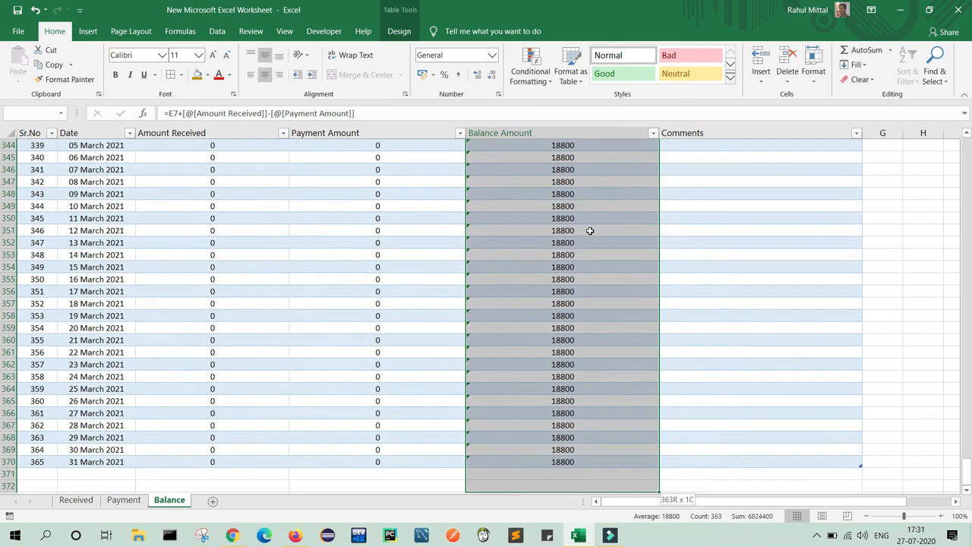
{"action": "key", "text": "shift+Up"}
{"action": "key", "text": "shift+Up"}
{"action": "key", "text": "Delete"}
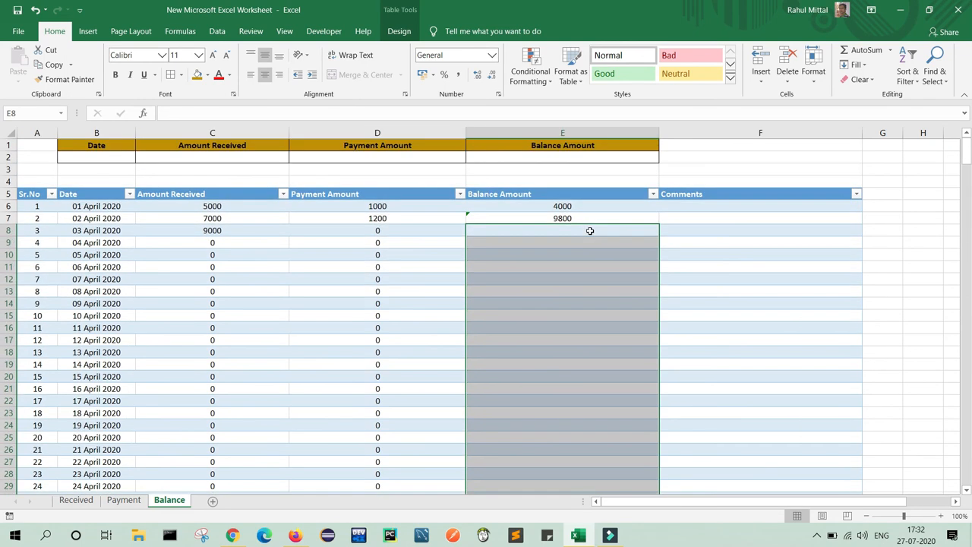
{"action": "left_click", "coordinate": [678, 251]}
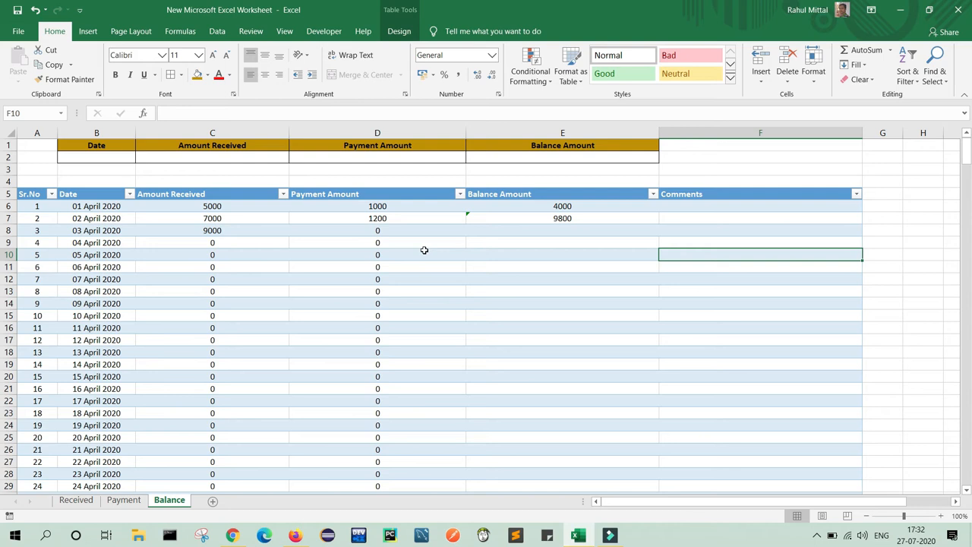
On the Received sheet, enter 04 April 2020 as row 9's date.
{"action": "left_click", "coordinate": [79, 505]}
{"action": "left_click", "coordinate": [133, 503]}
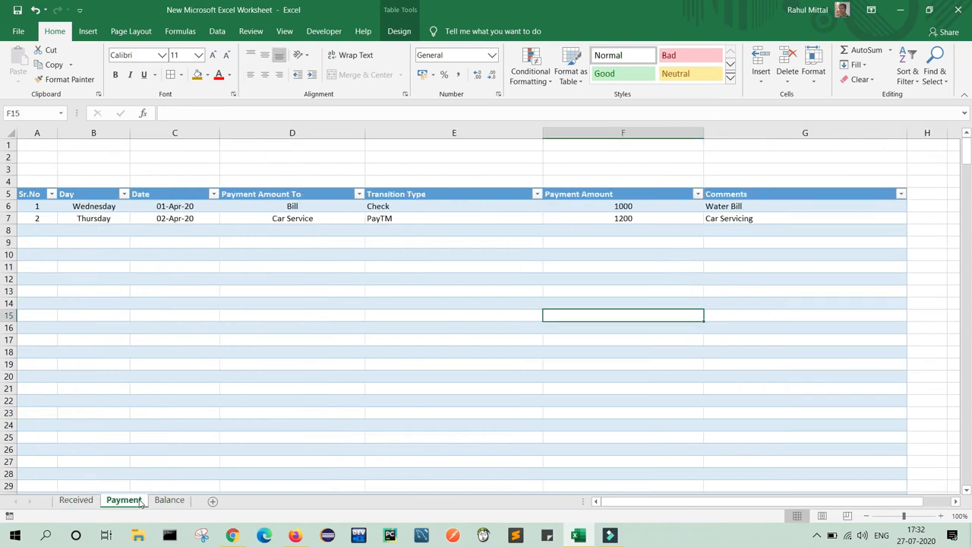
{"action": "left_click", "coordinate": [169, 501]}
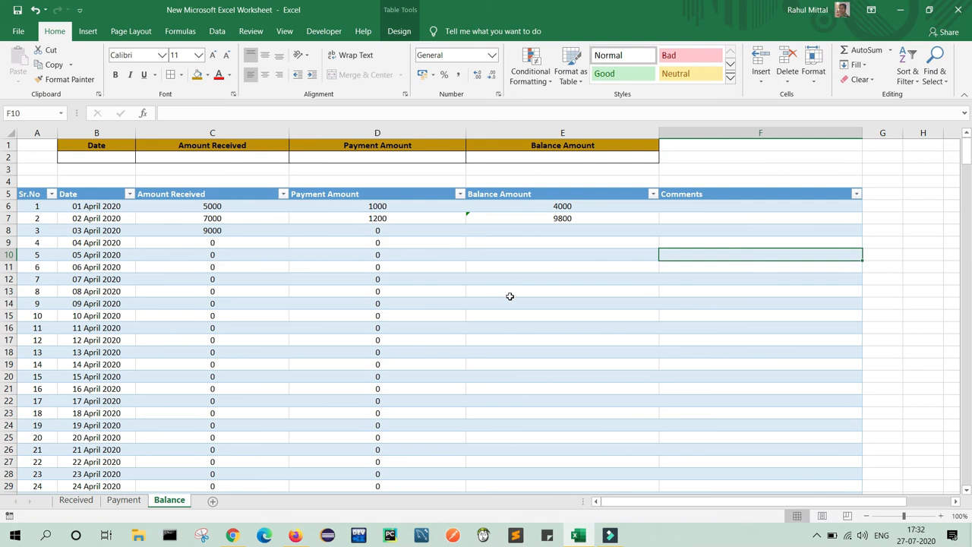
{"action": "left_click", "coordinate": [84, 504]}
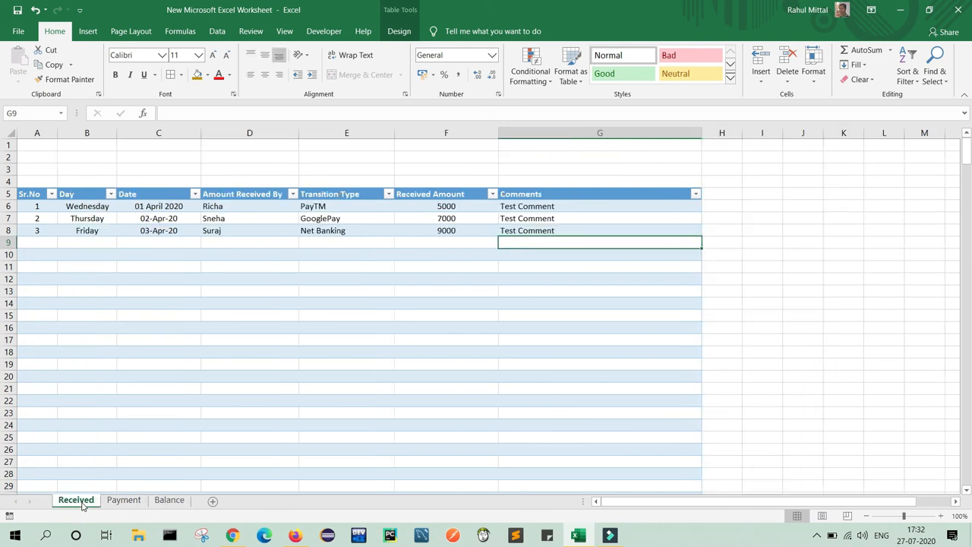
{"action": "left_click", "coordinate": [171, 245]}
{"action": "type", "text": "04"}
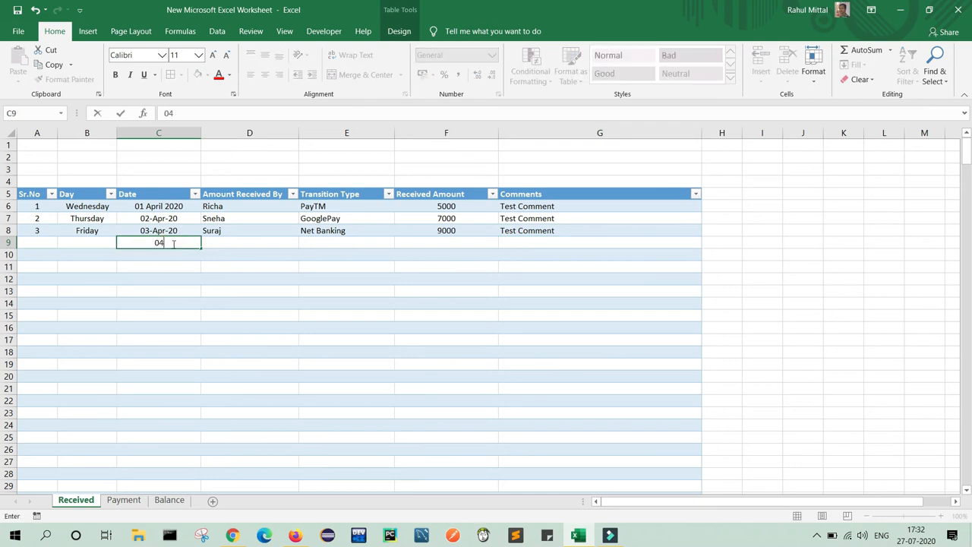
{"action": "type", "text": " april 2020"}
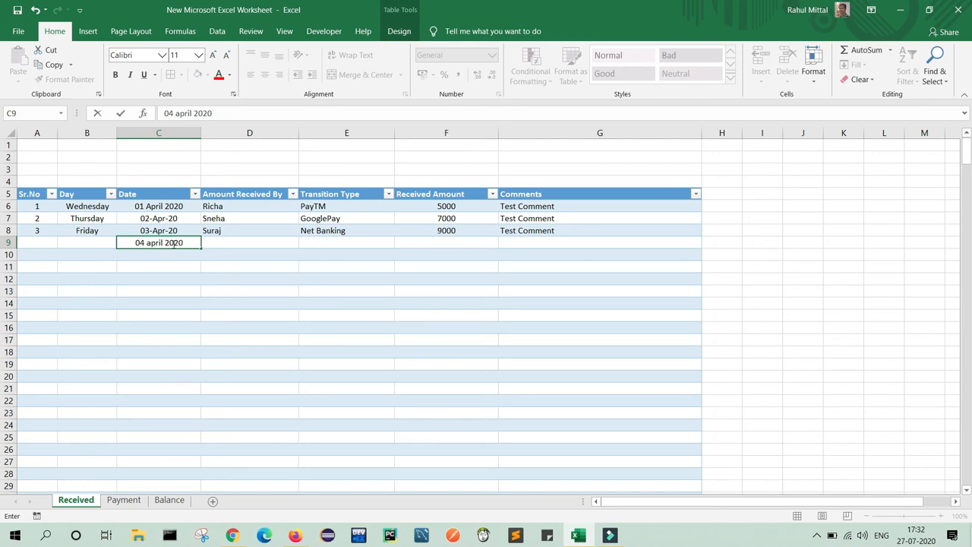
{"action": "key", "text": "Tab"}
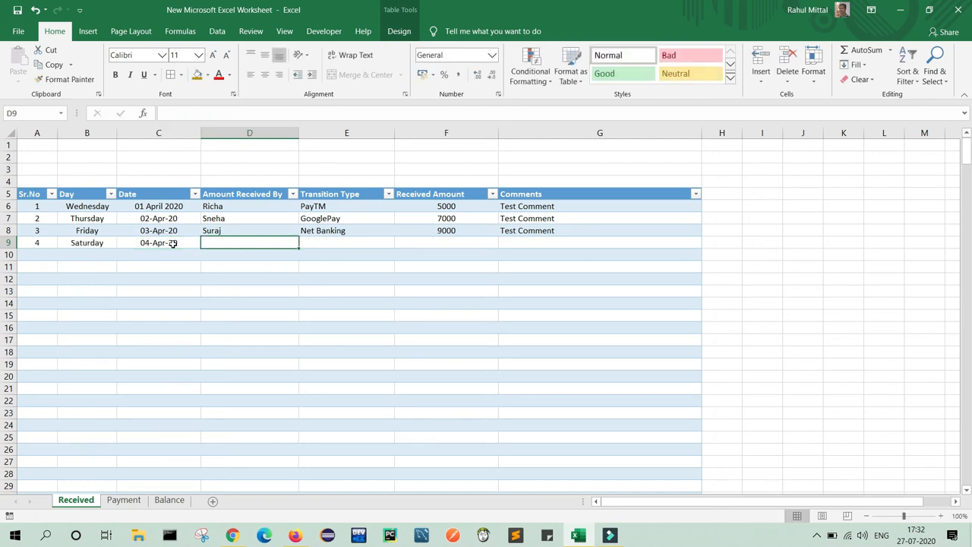
Complete row 9 with the recipient's name, PhonePay, 10000 and Test Comment.
{"action": "type", "text": "Richa"}
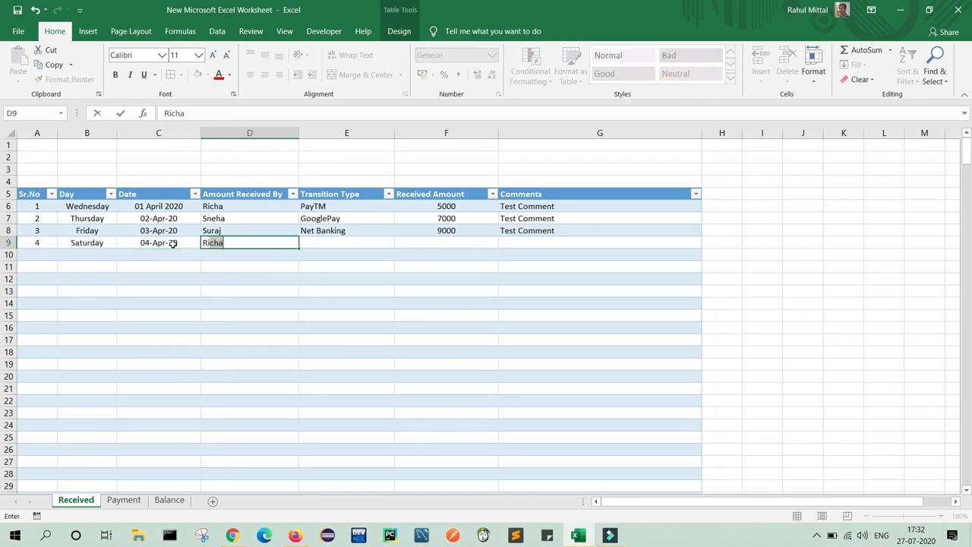
{"action": "key", "text": "Tab"}
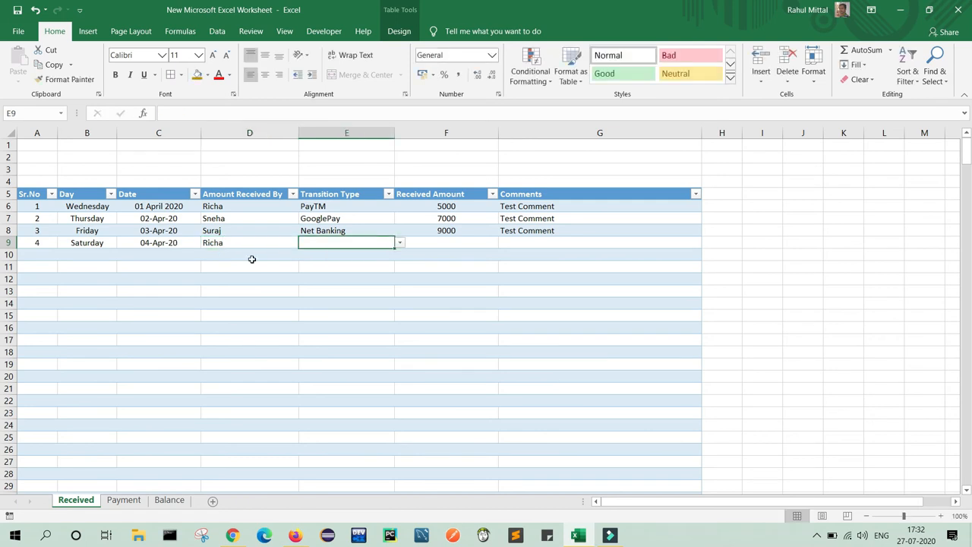
{"action": "left_click", "coordinate": [400, 242]}
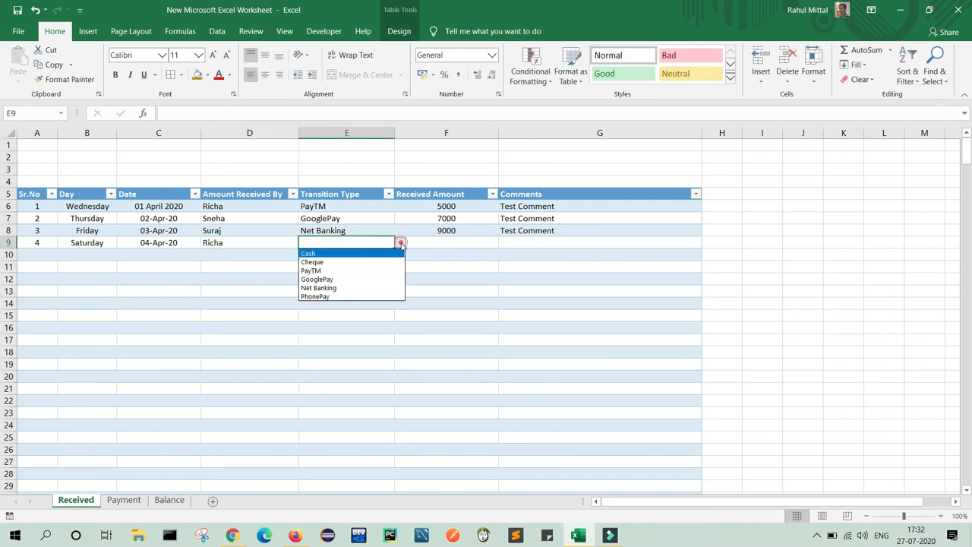
{"action": "left_click", "coordinate": [334, 296]}
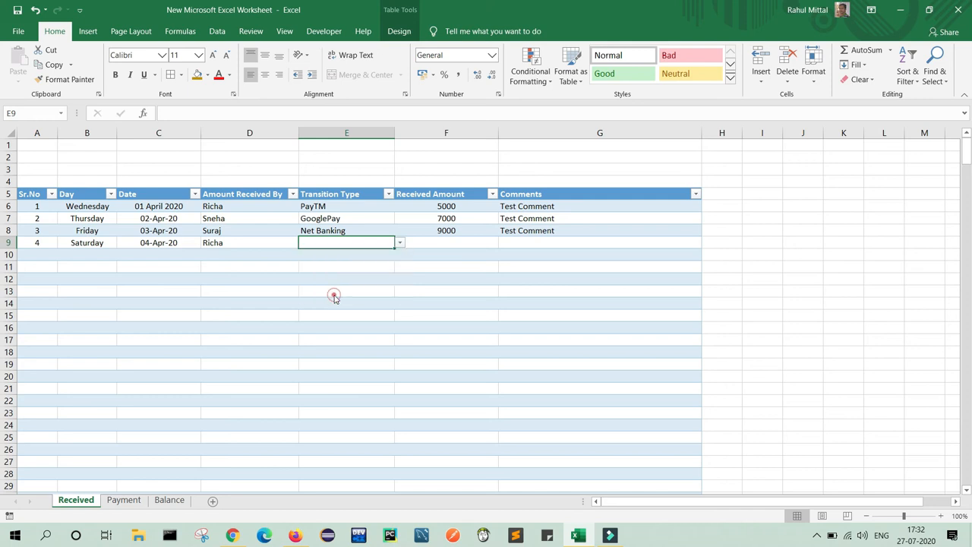
{"action": "left_click", "coordinate": [462, 243]}
{"action": "type", "text": "10000"}
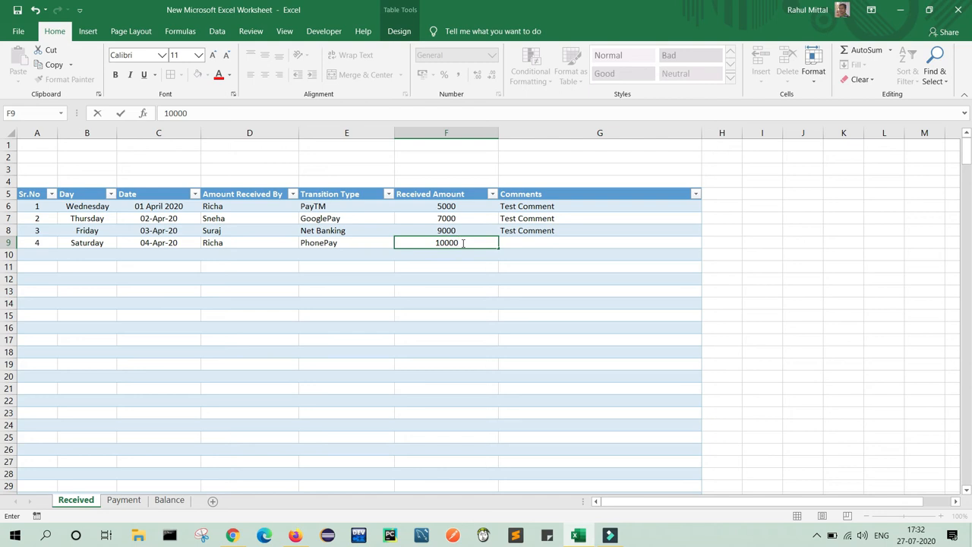
{"action": "key", "text": "Tab"}
{"action": "type", "text": "T"}
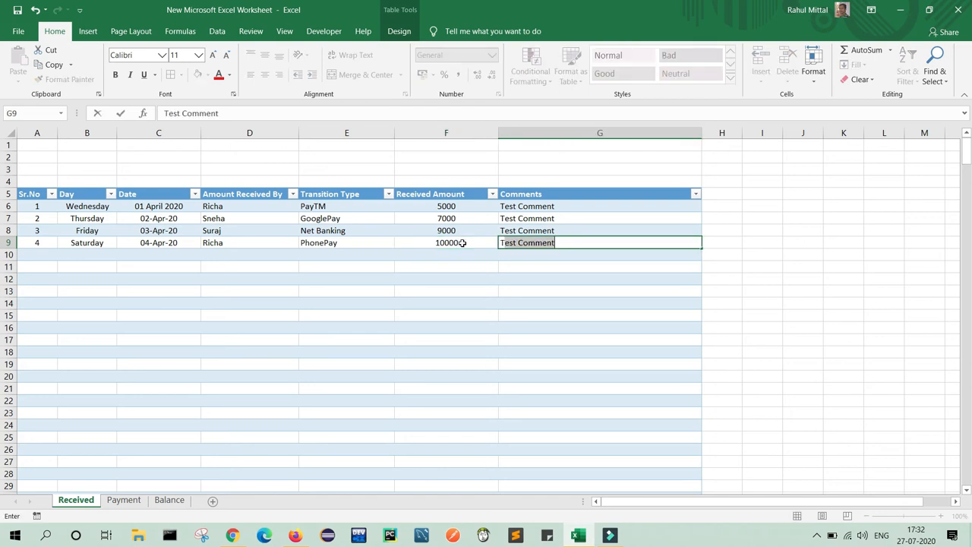
{"action": "key", "text": "Return"}
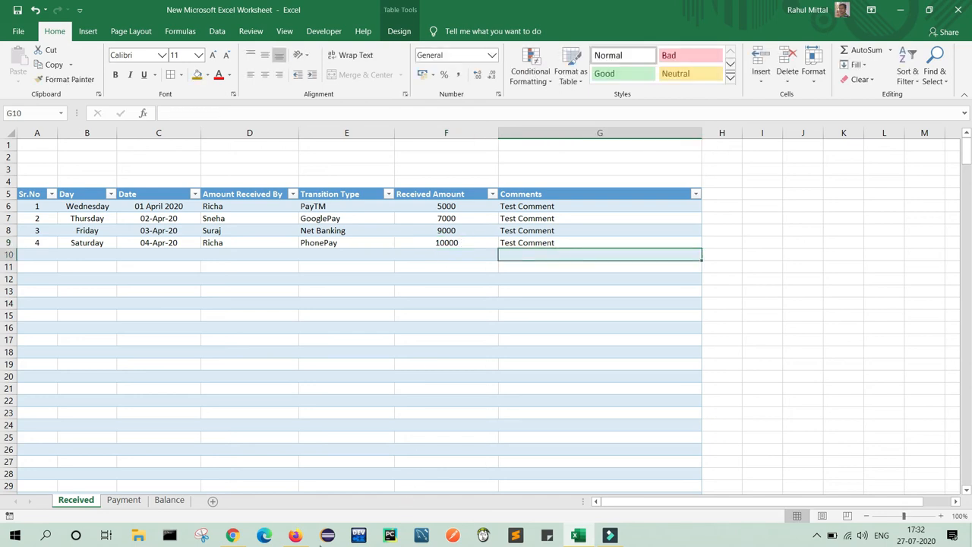
{"action": "left_click", "coordinate": [169, 499]}
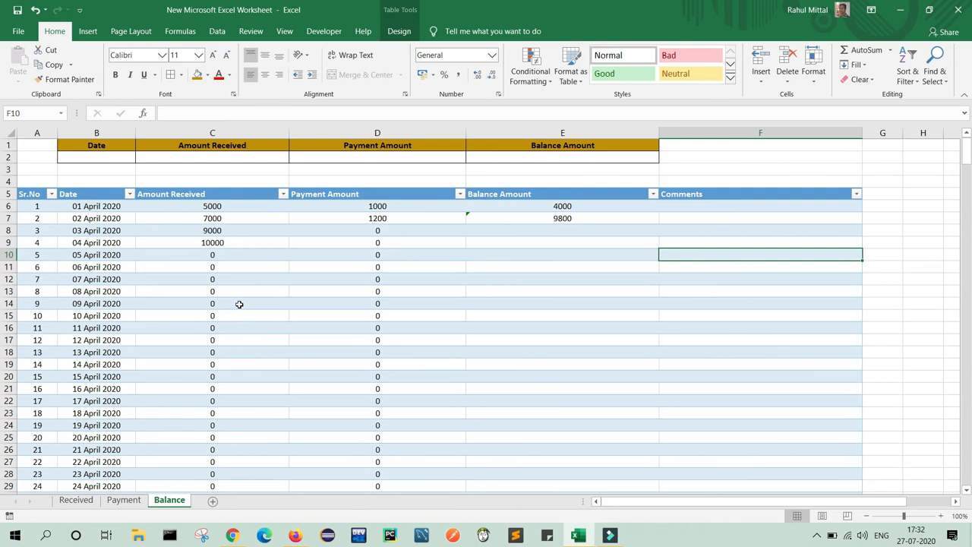
On the Payment sheet, enter 03 April 2020 as row 8's date.
{"action": "left_click", "coordinate": [254, 243]}
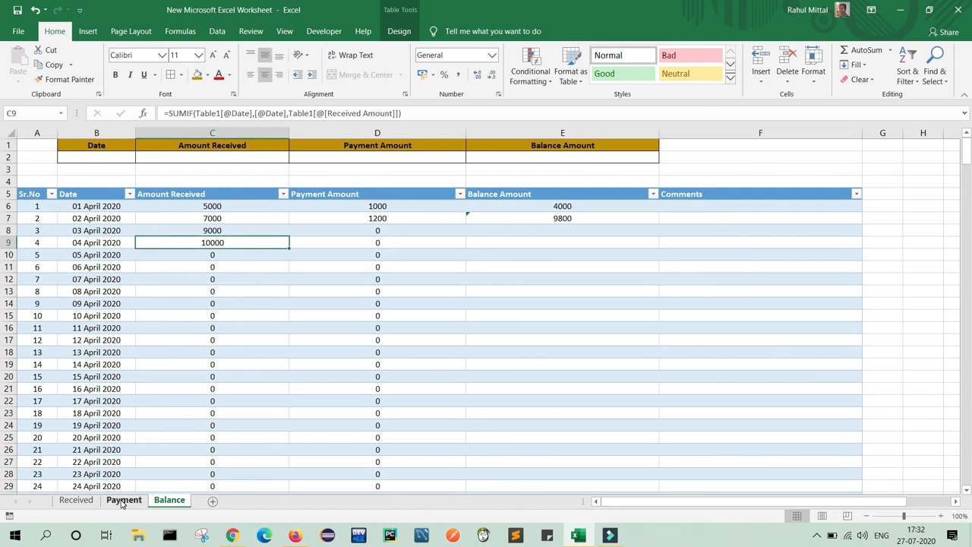
{"action": "left_click", "coordinate": [122, 500]}
{"action": "left_click", "coordinate": [171, 231]}
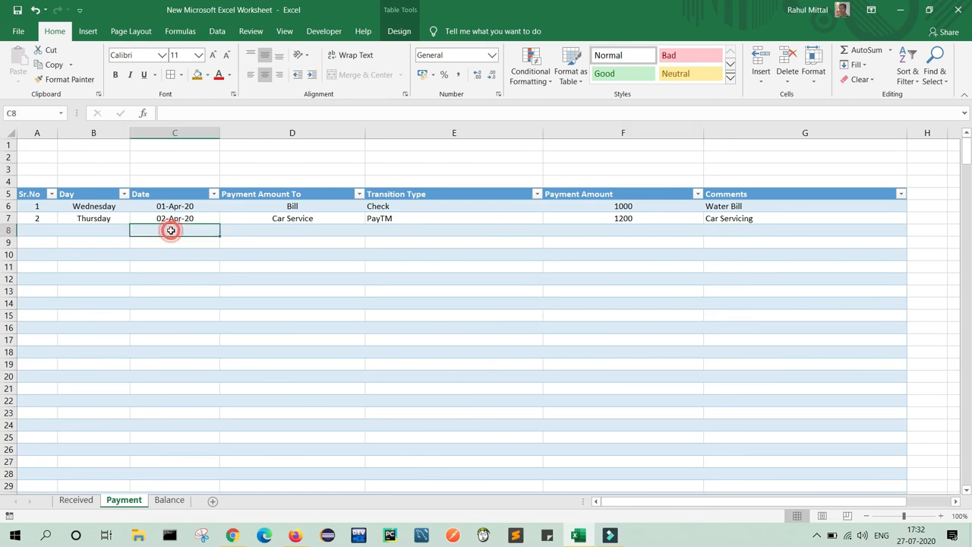
{"action": "type", "text": "03 A"}
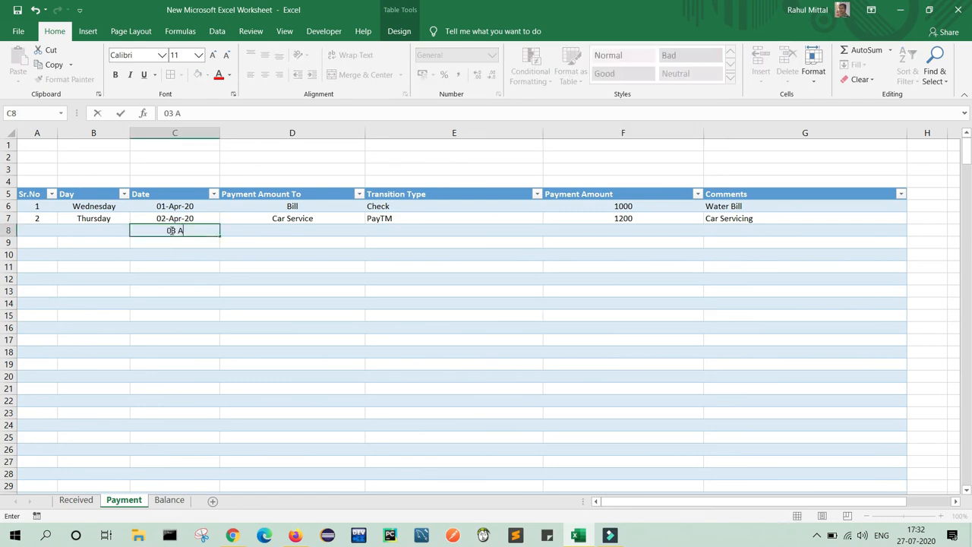
{"action": "type", "text": "pril2020"}
{"action": "key", "text": "Tab"}
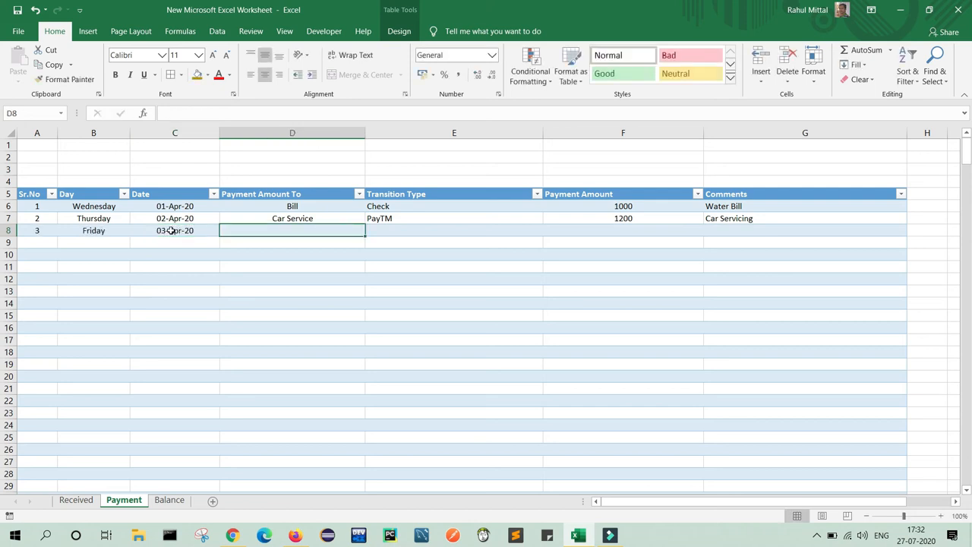
Complete row 8 with payee Bill, GooglePay, 1000 and Test Comment.
{"action": "type", "text": "B"}
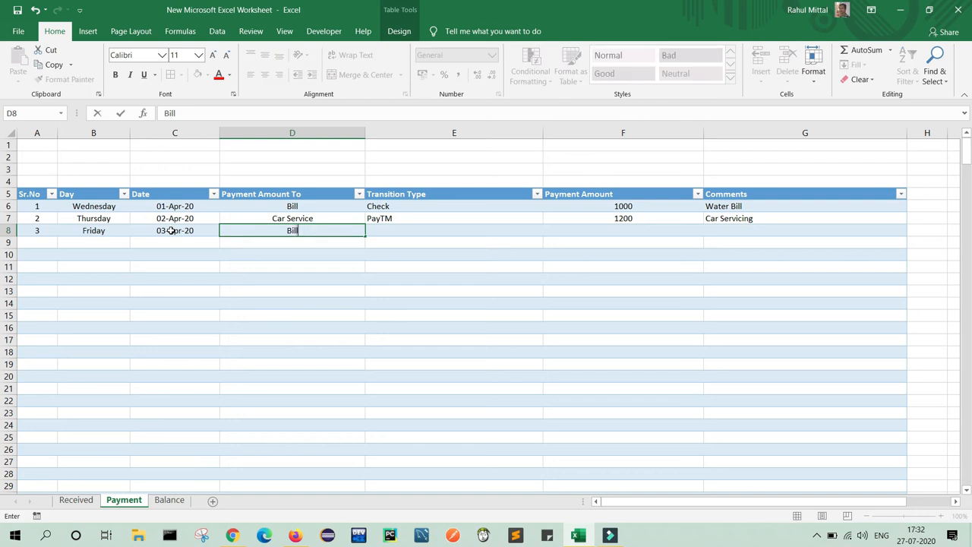
{"action": "type", "text": "ill"}
{"action": "key", "text": "Tab"}
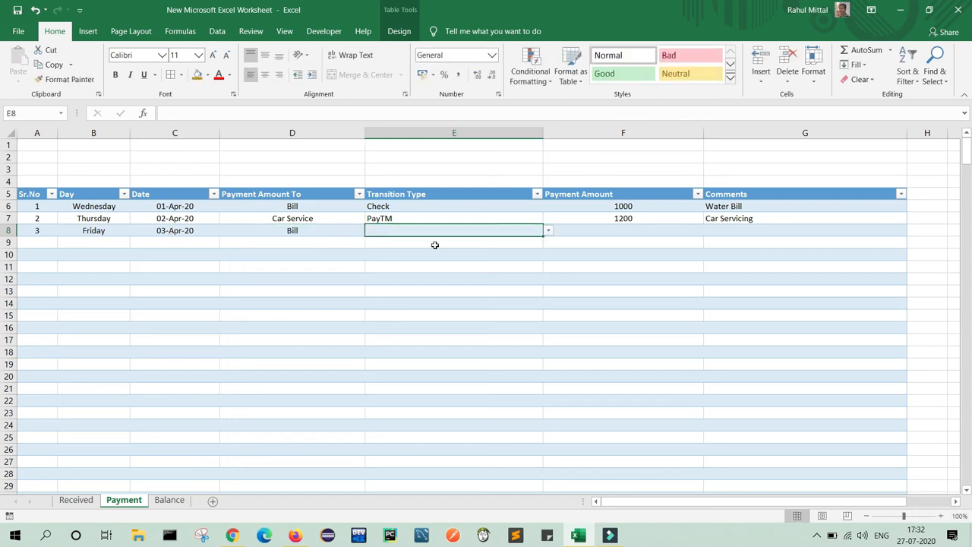
{"action": "left_click", "coordinate": [548, 232]}
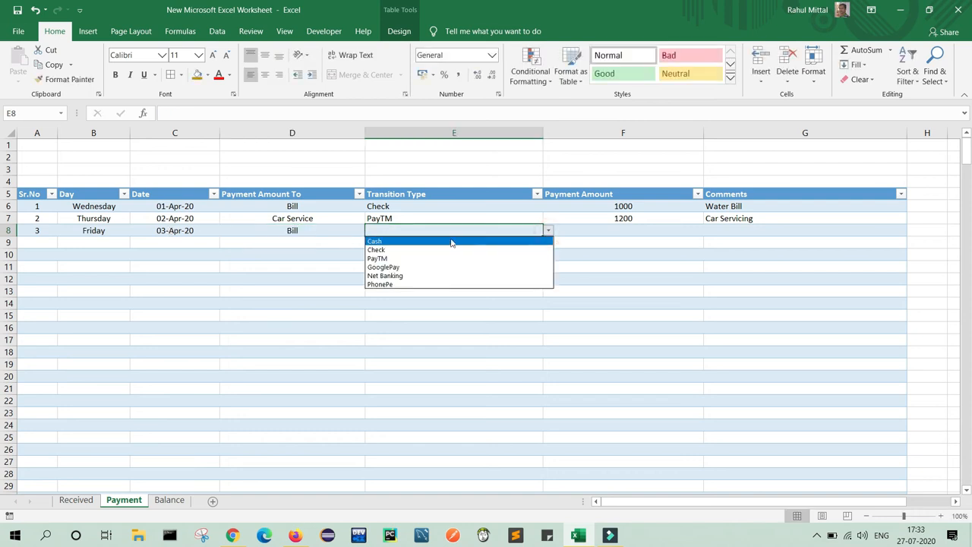
{"action": "left_click", "coordinate": [389, 267]}
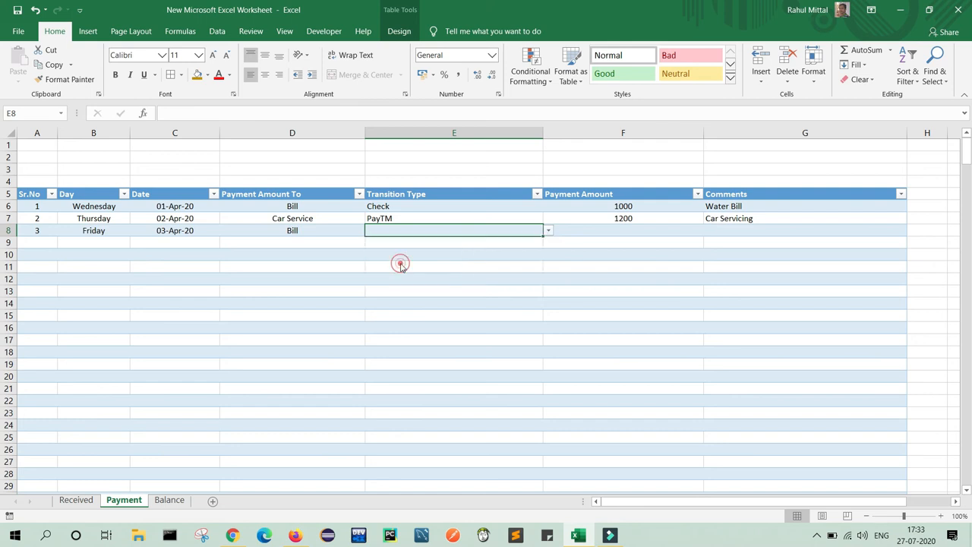
{"action": "left_click", "coordinate": [611, 231]}
{"action": "type", "text": "10"}
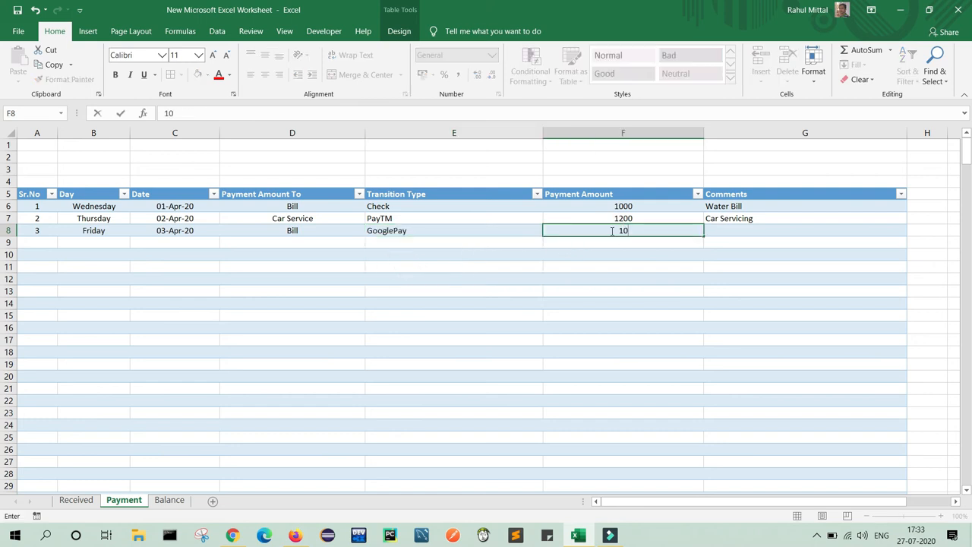
{"action": "type", "text": "00"}
{"action": "left_click", "coordinate": [836, 234]}
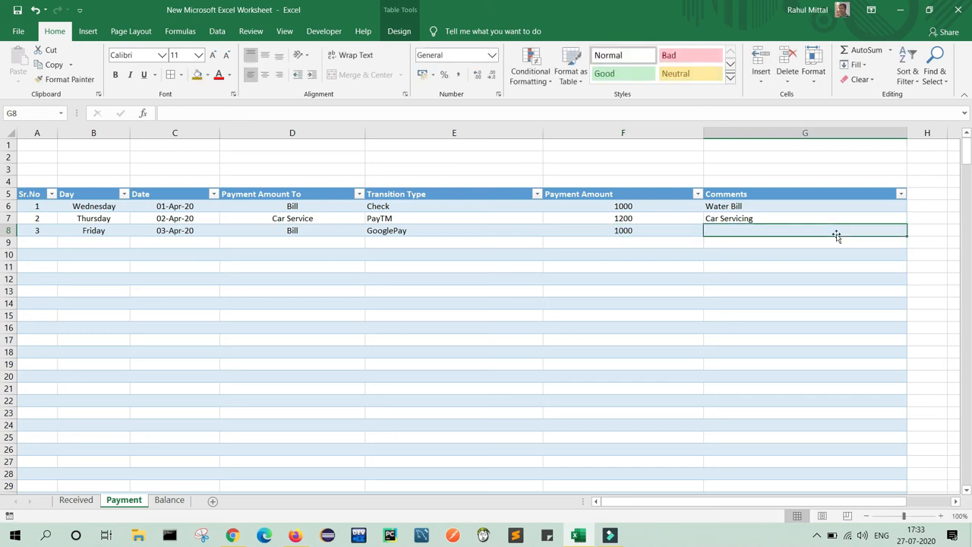
{"action": "type", "text": "Test Comment"}
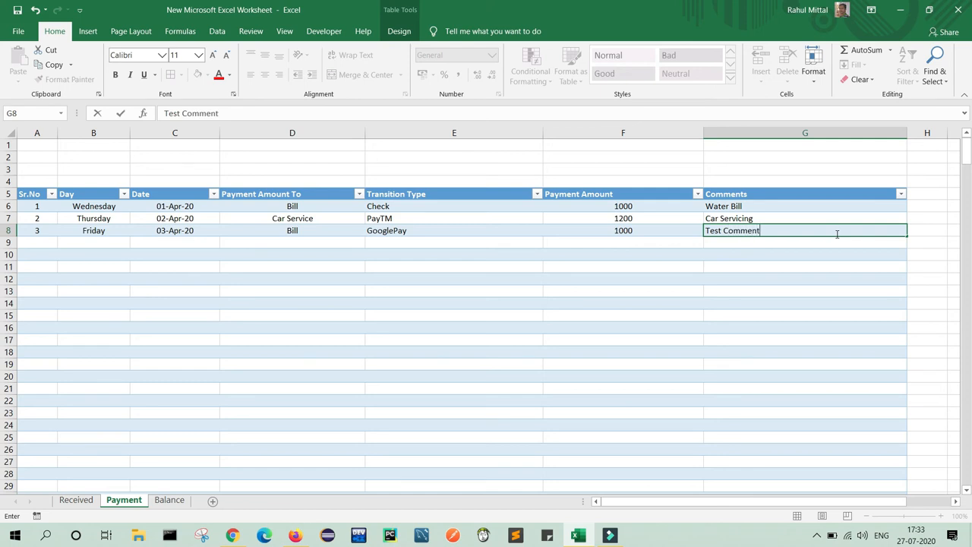
{"action": "key", "text": "Return"}
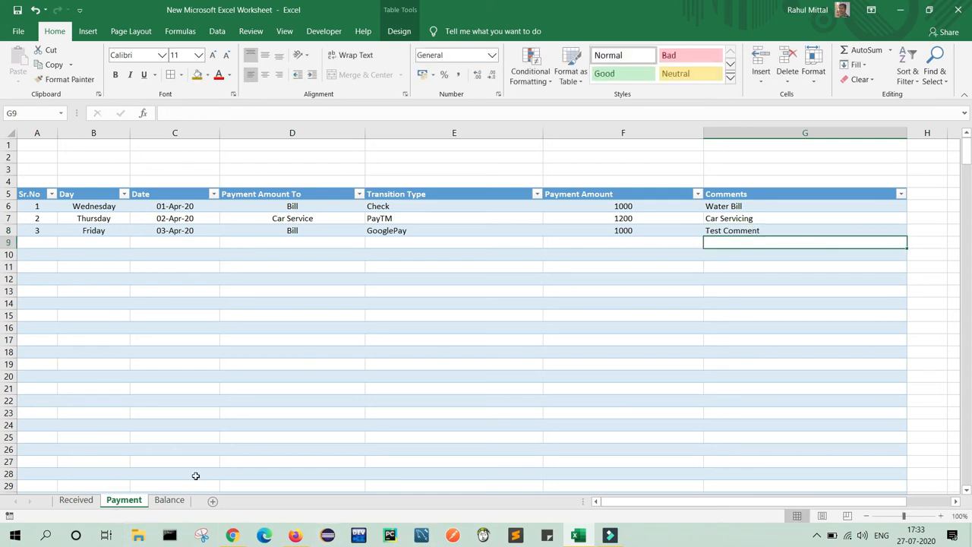
{"action": "left_click", "coordinate": [169, 501]}
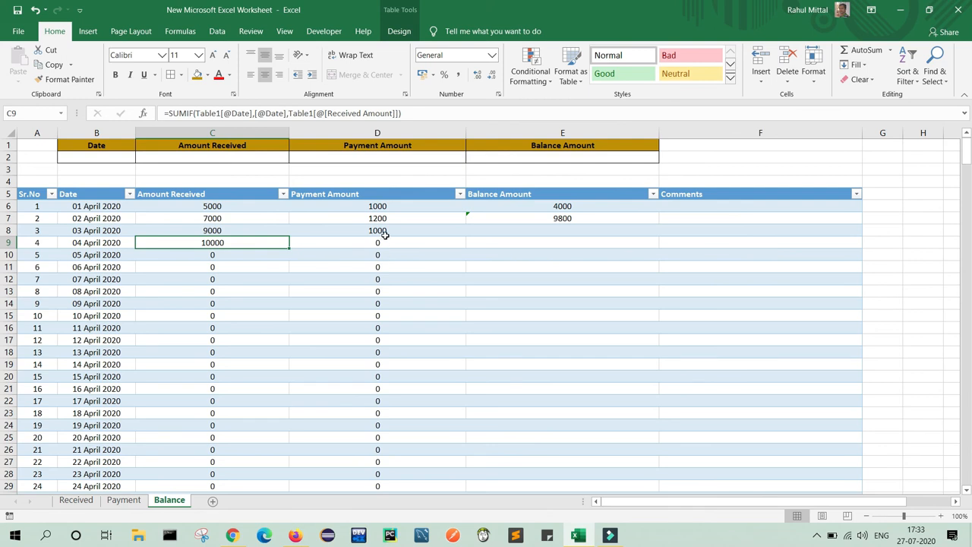
{"action": "left_click", "coordinate": [616, 219]}
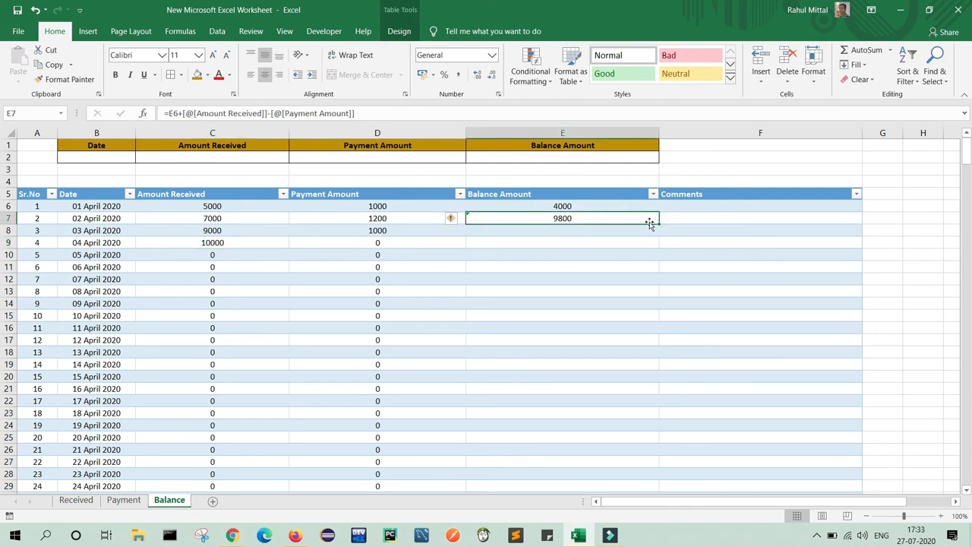
{"action": "left_click_drag", "start_coordinate": [660, 222], "coordinate": [658, 263]}
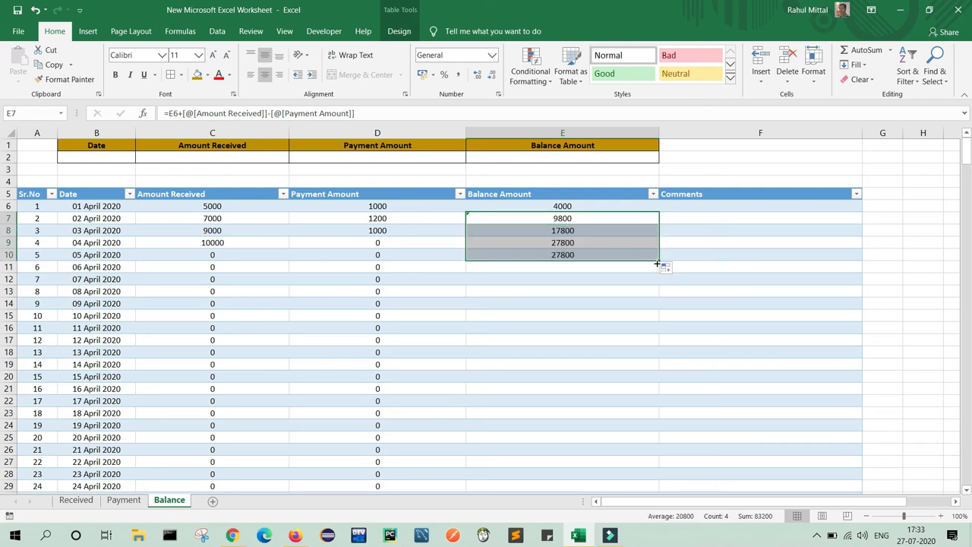
{"action": "left_click", "coordinate": [553, 328]}
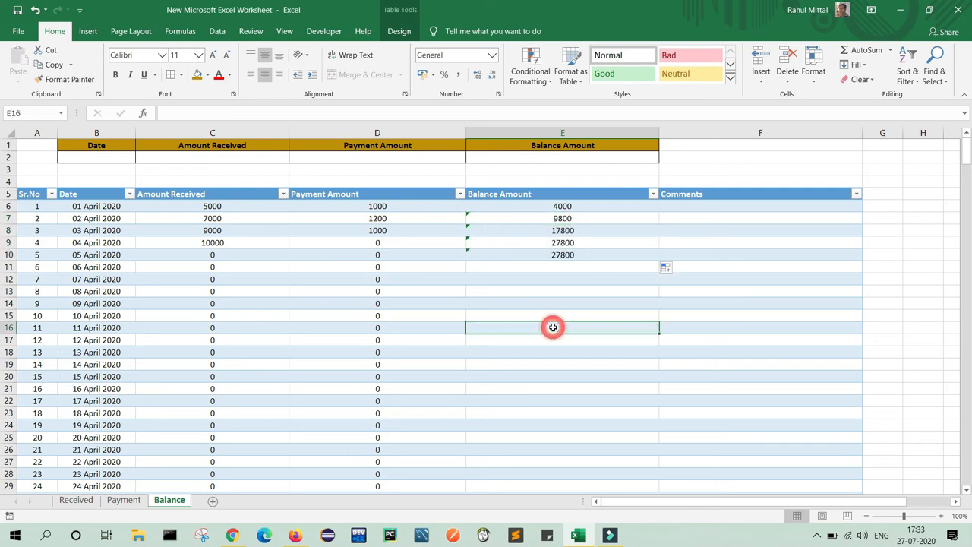
{"action": "left_click", "coordinate": [569, 232]}
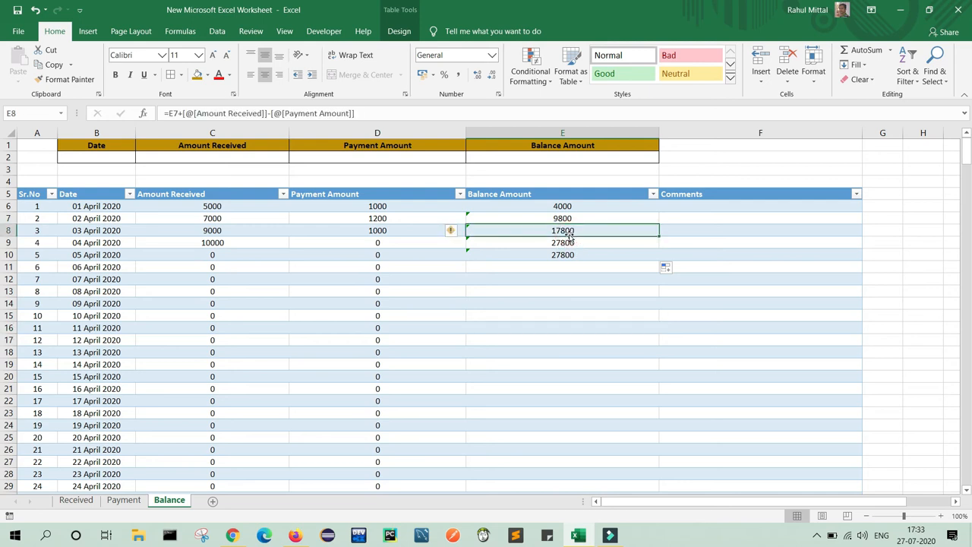
{"action": "left_click", "coordinate": [569, 241]}
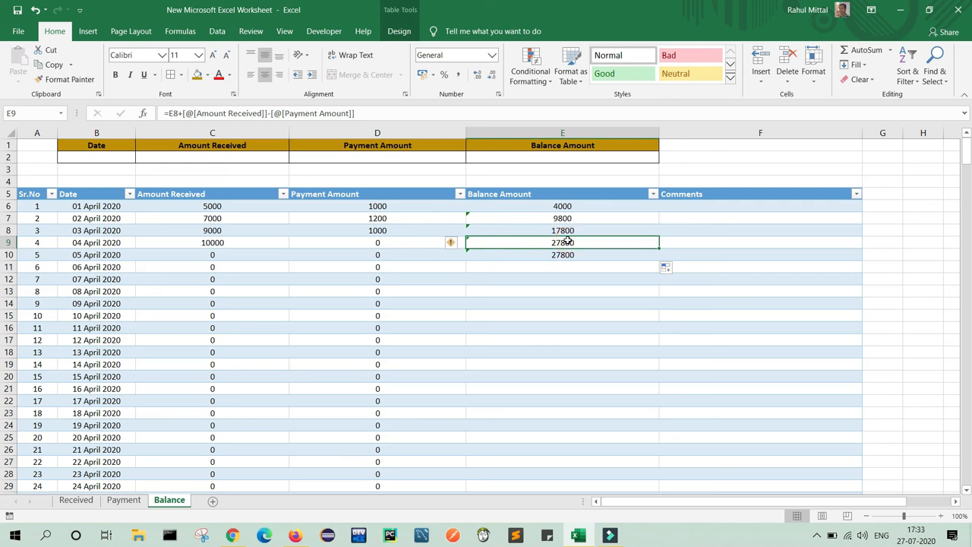
{"action": "left_click", "coordinate": [565, 255]}
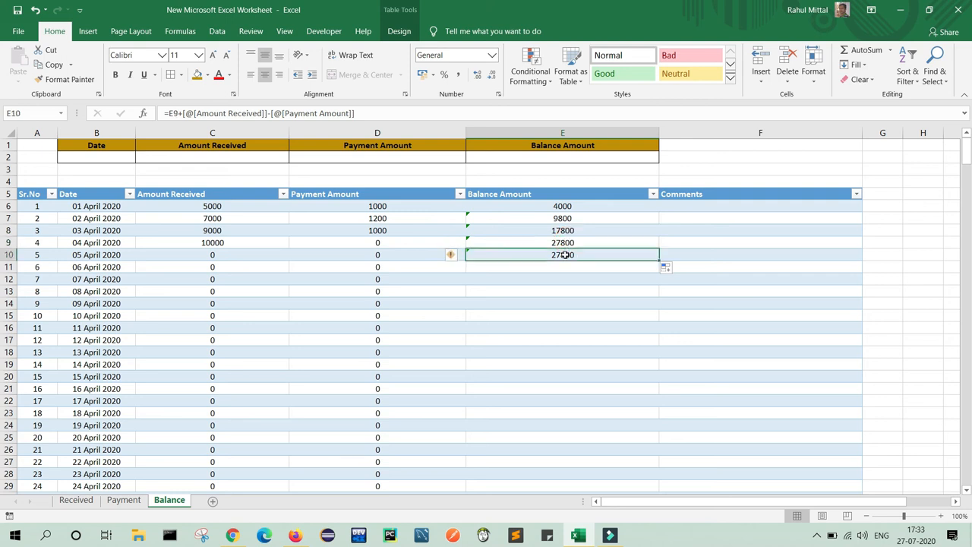
{"action": "key", "text": "Delete"}
{"action": "left_click", "coordinate": [584, 350]}
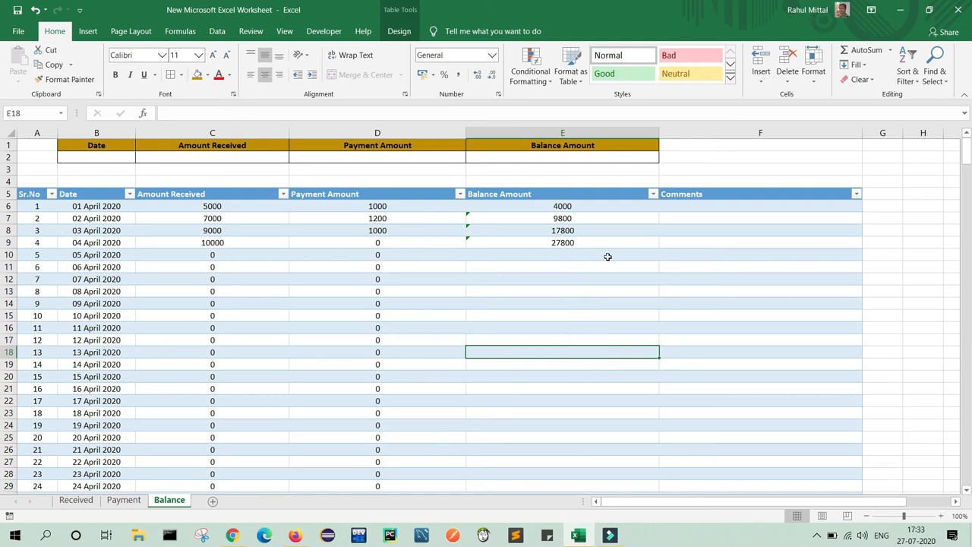
Begin a VLOOKUP in C2 that uses the B2 date as its lookup value.
{"action": "left_click", "coordinate": [644, 240]}
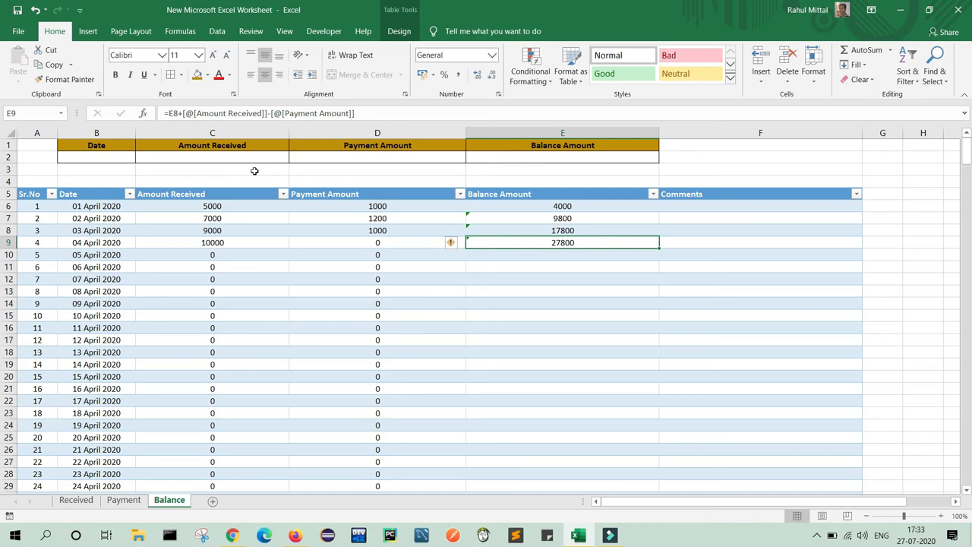
{"action": "left_click", "coordinate": [99, 157]}
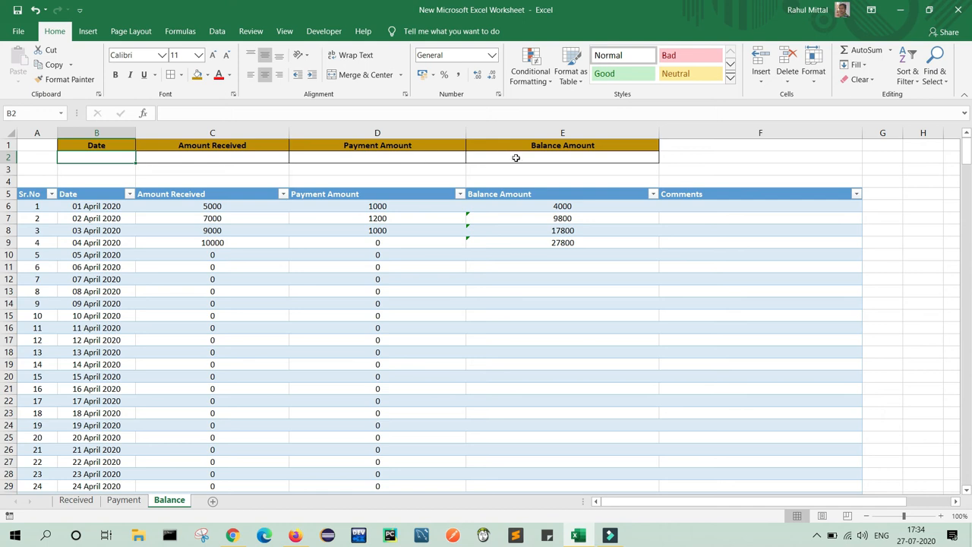
{"action": "left_click", "coordinate": [100, 157]}
{"action": "left_click", "coordinate": [198, 155]}
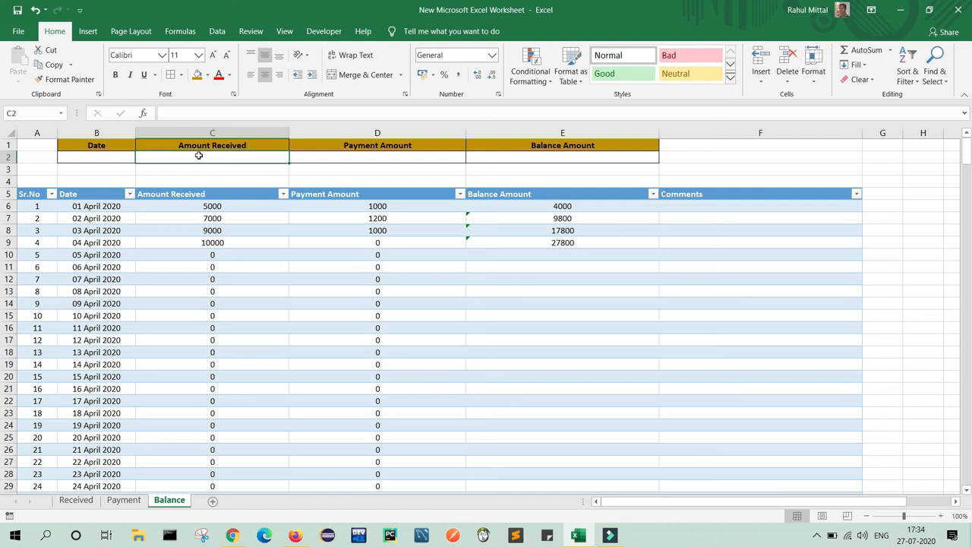
{"action": "type", "text": "="}
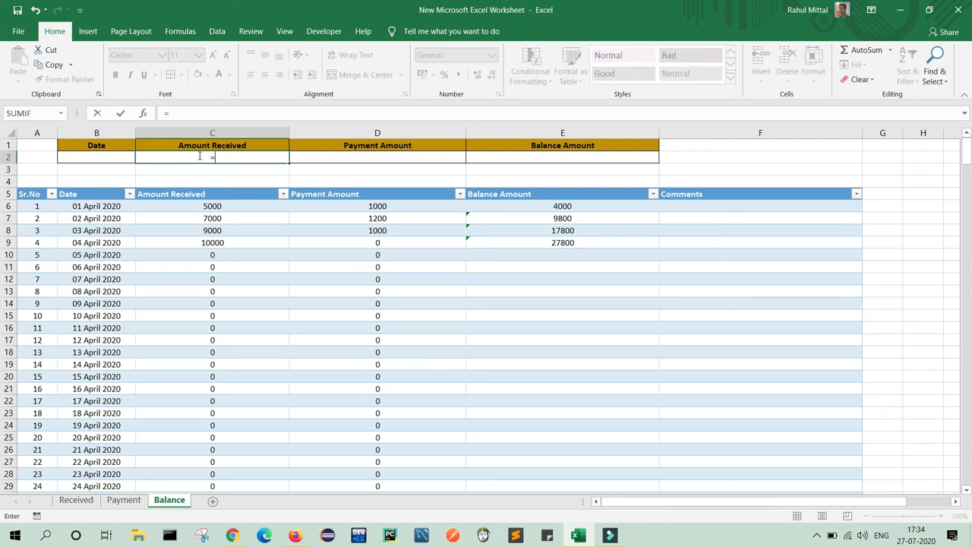
{"action": "type", "text": "VL"}
{"action": "key", "text": "Tab"}
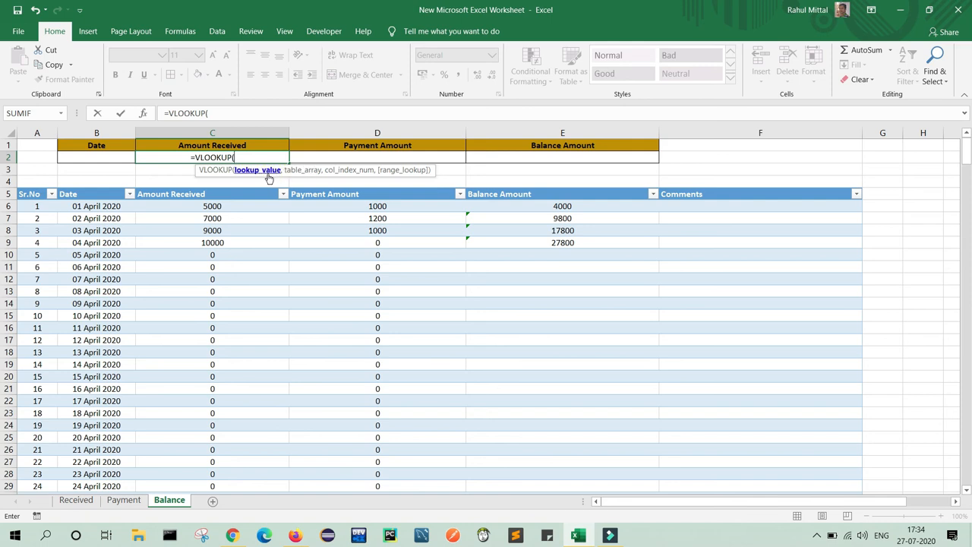
{"action": "left_click", "coordinate": [111, 158]}
{"action": "type", "text": ","}
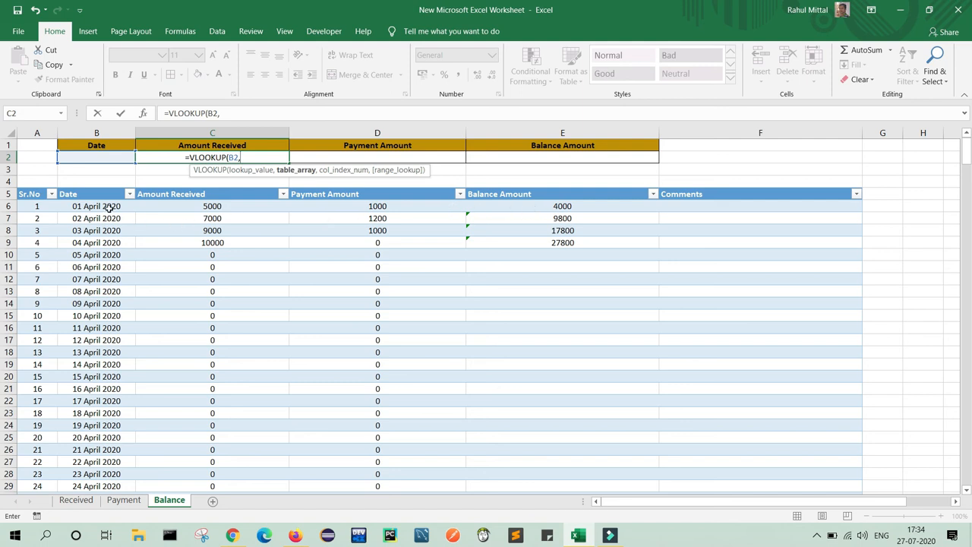
Finish it over Table14's Date to Balance Amount columns, returning column 2 with exact match (0).
{"action": "left_click_drag", "start_coordinate": [109, 208], "coordinate": [508, 436]}
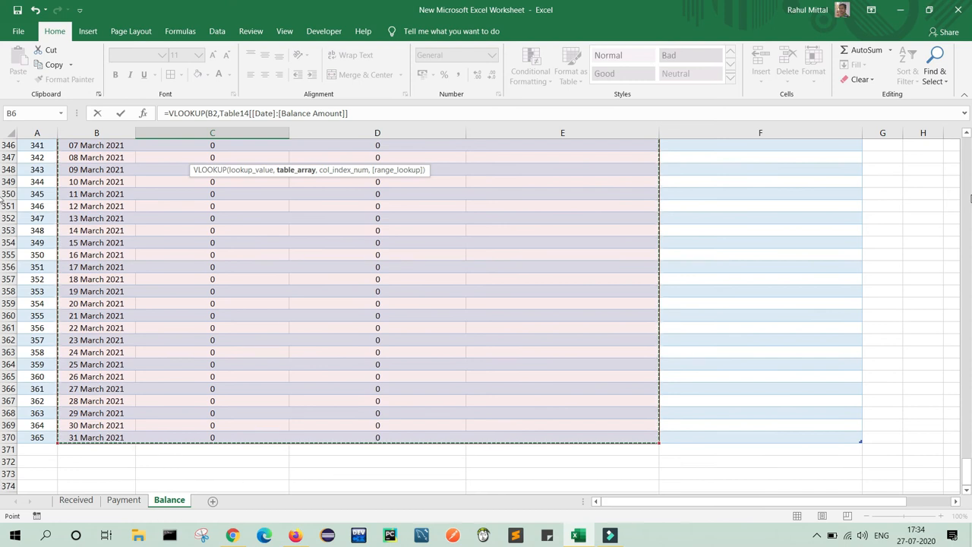
{"action": "left_click", "coordinate": [969, 154]}
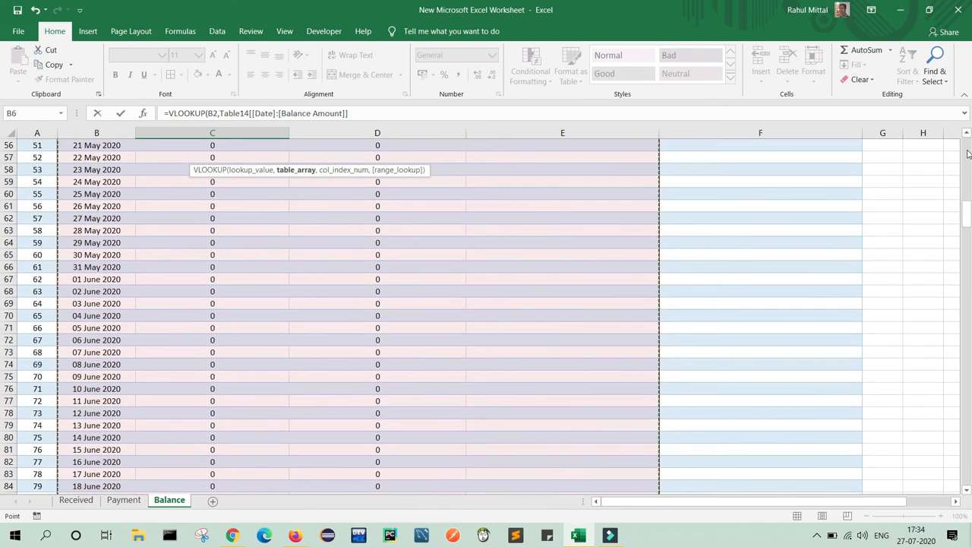
{"action": "left_click", "coordinate": [380, 114]}
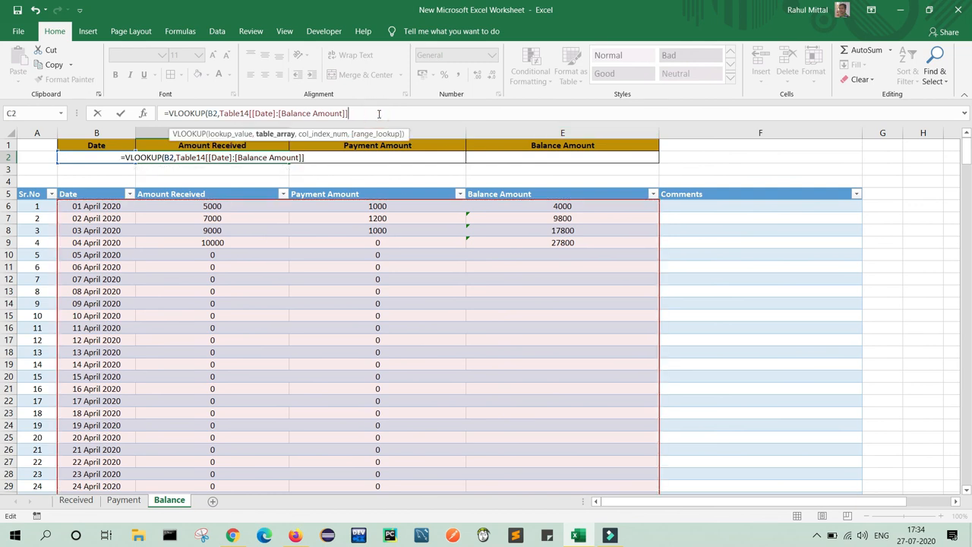
{"action": "type", "text": ","}
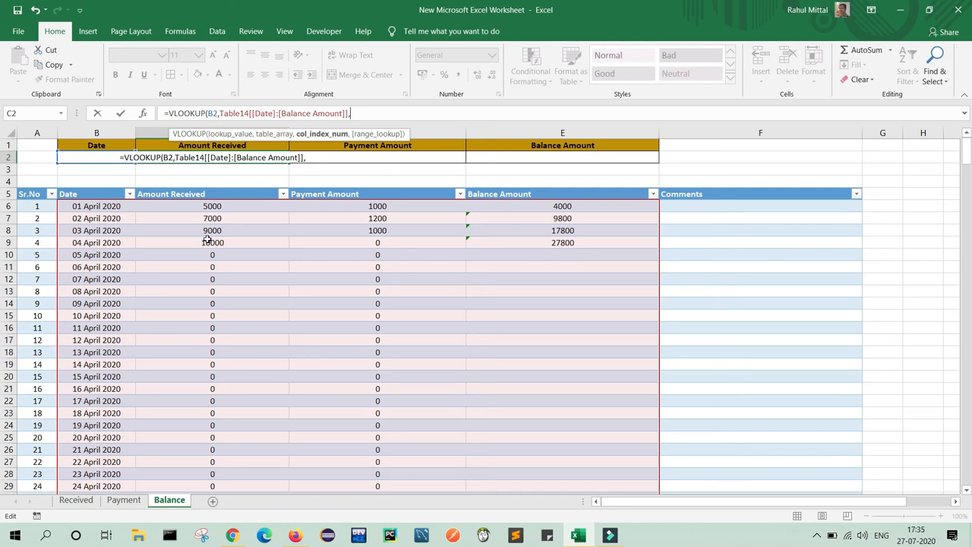
{"action": "type", "text": "2"}
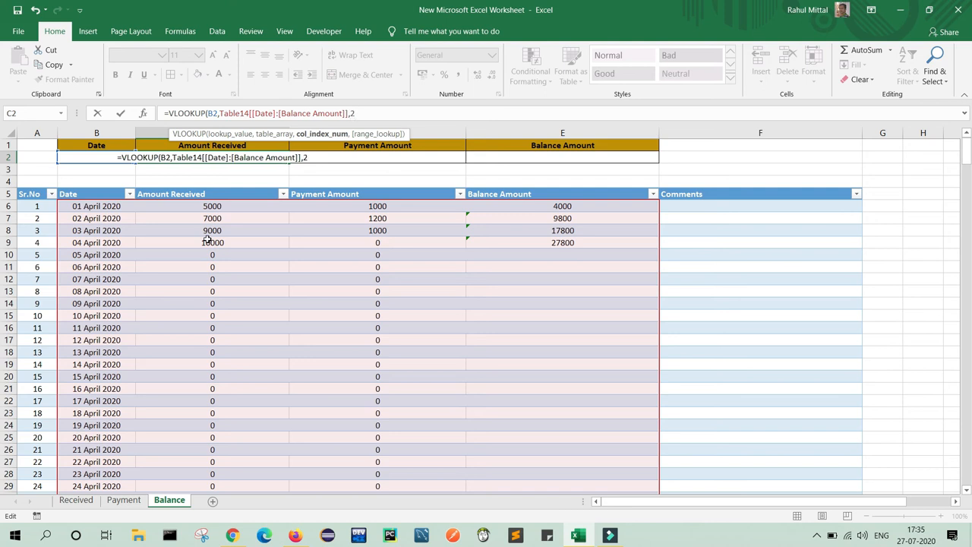
{"action": "type", "text": ","}
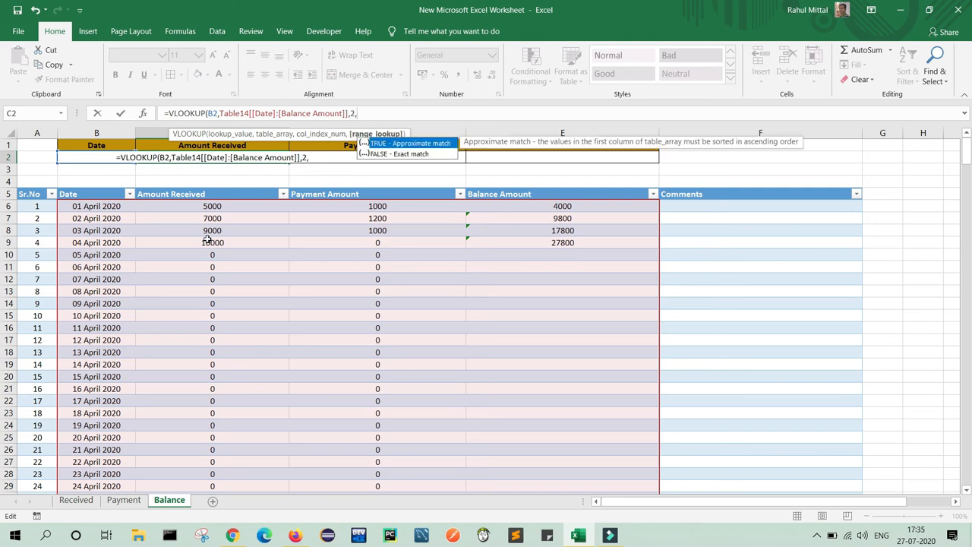
{"action": "type", "text": "0"}
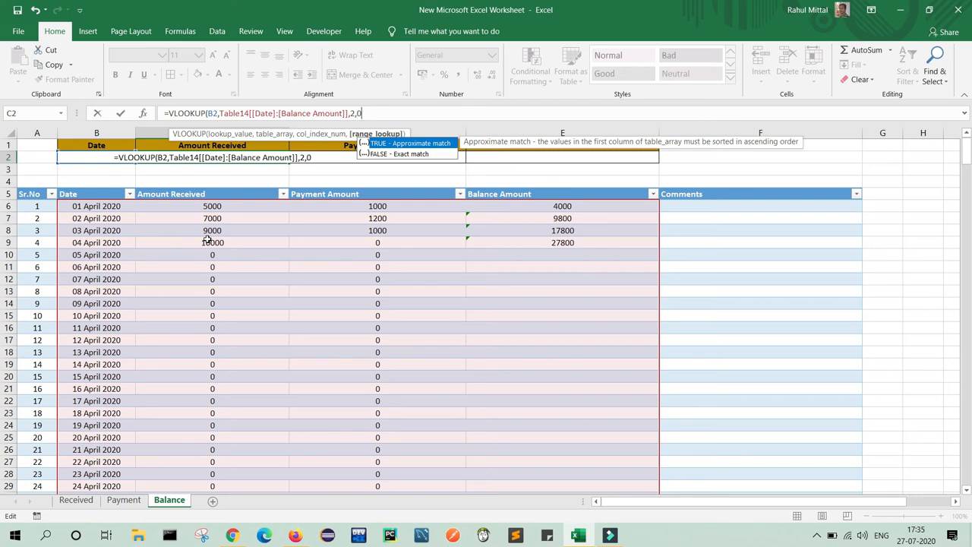
{"action": "type", "text": ")"}
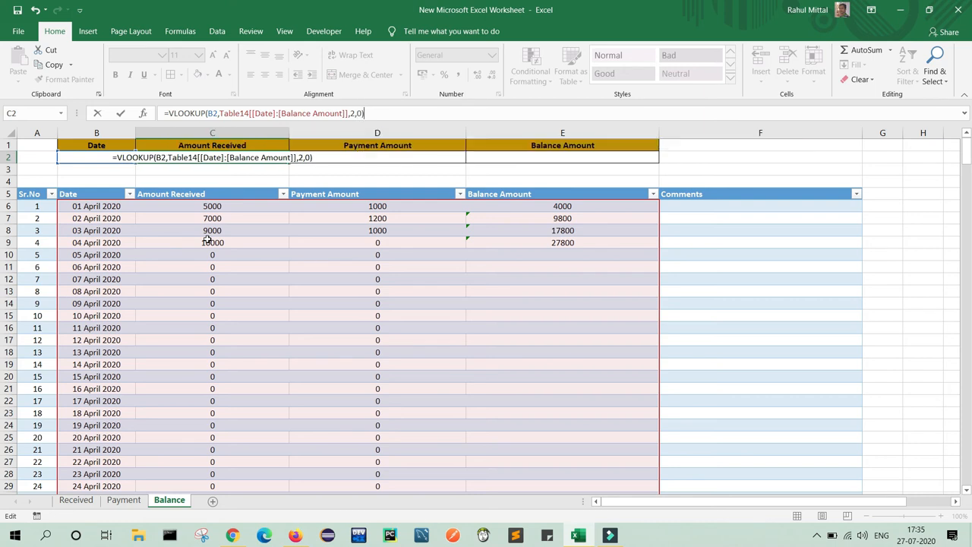
{"action": "key", "text": "Return"}
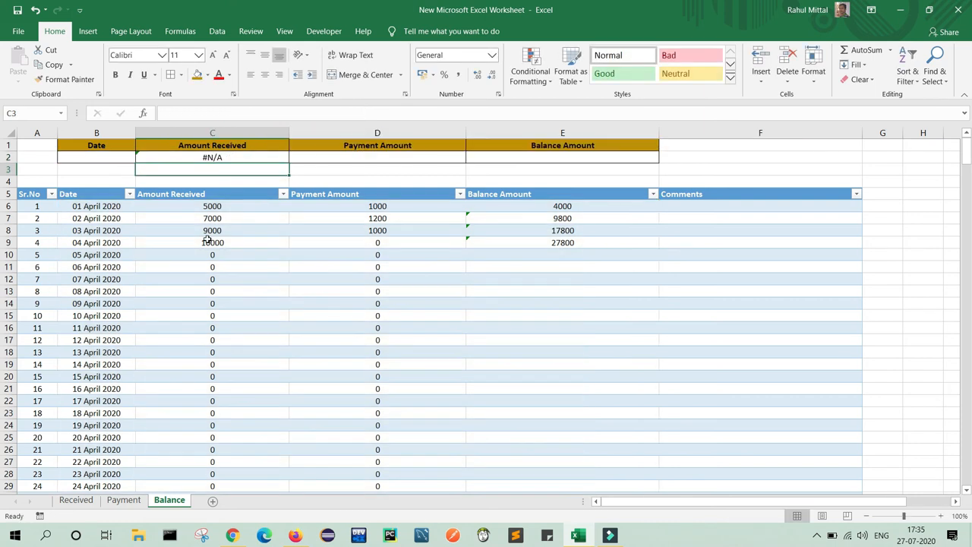
Enter =VLOOKUP(B2,Table14[[Date]:[Balance Amount]],3,0) in D2 for the Payment Amount.
{"action": "left_click", "coordinate": [253, 159]}
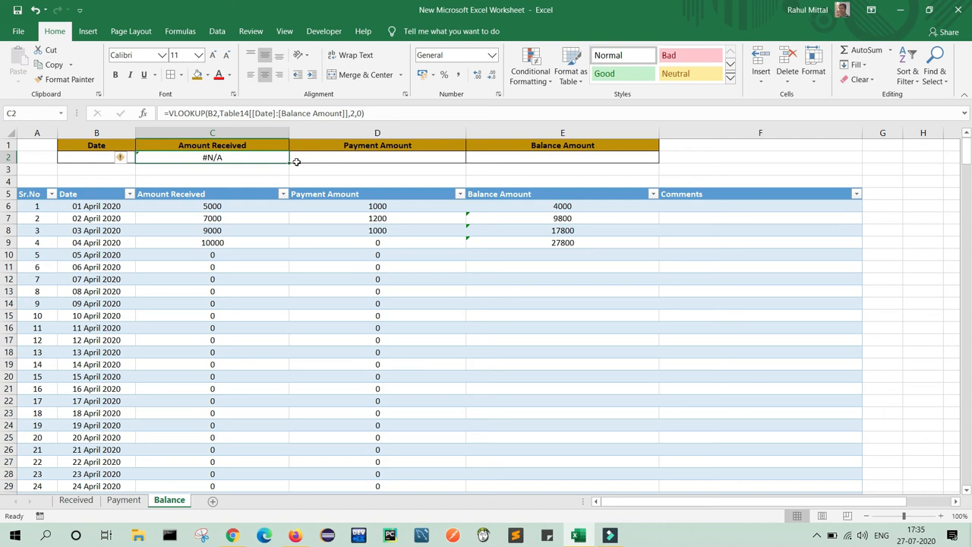
{"action": "left_click", "coordinate": [263, 157]}
{"action": "left_click", "coordinate": [341, 159]}
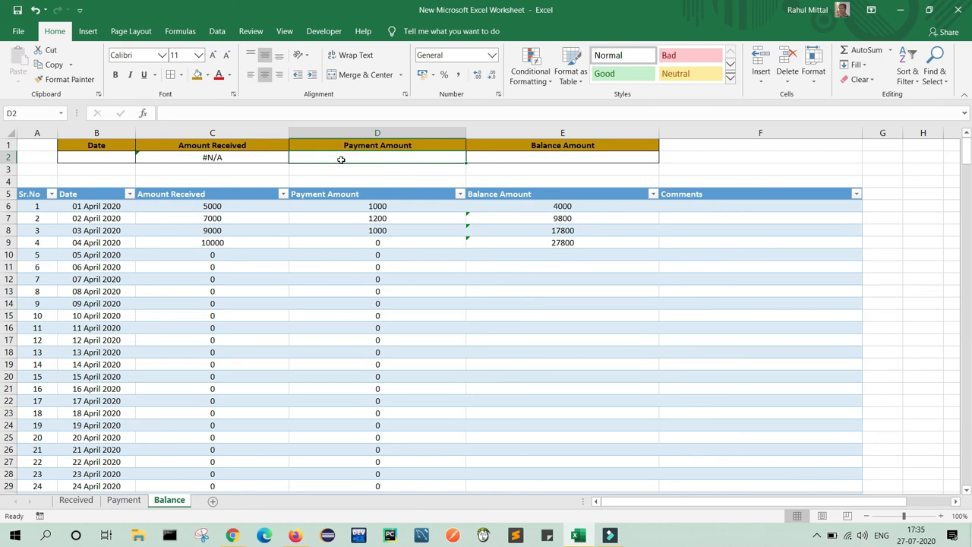
{"action": "type", "text": "=VL"}
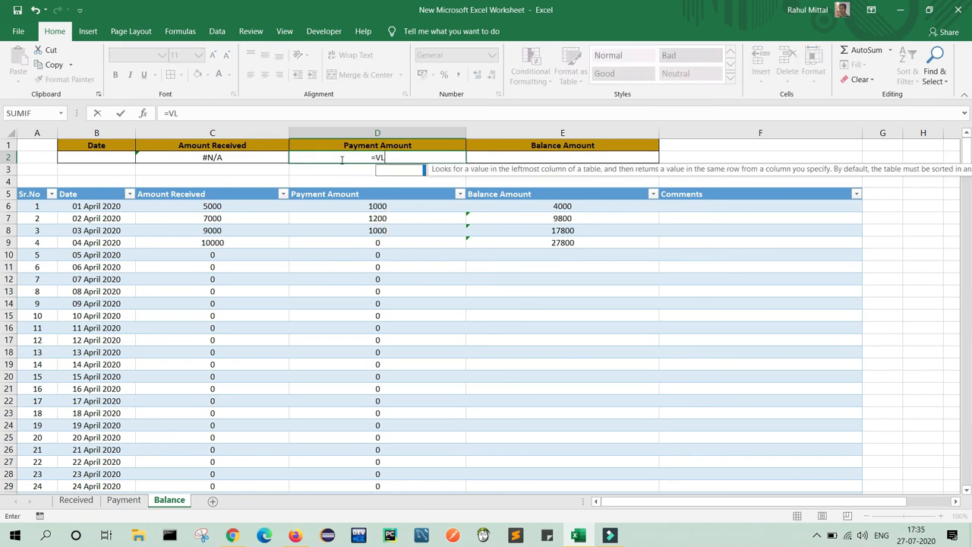
{"action": "key", "text": "Tab"}
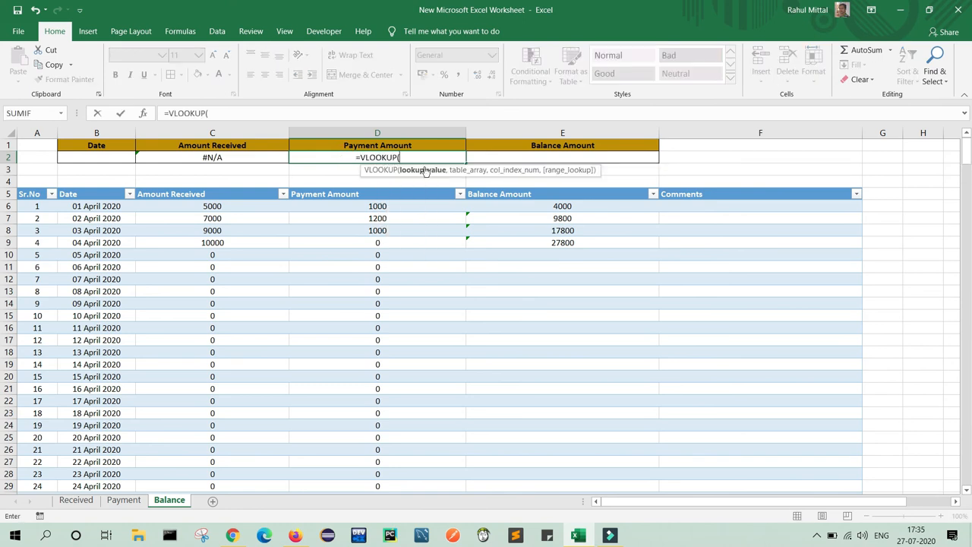
{"action": "left_click", "coordinate": [111, 158]}
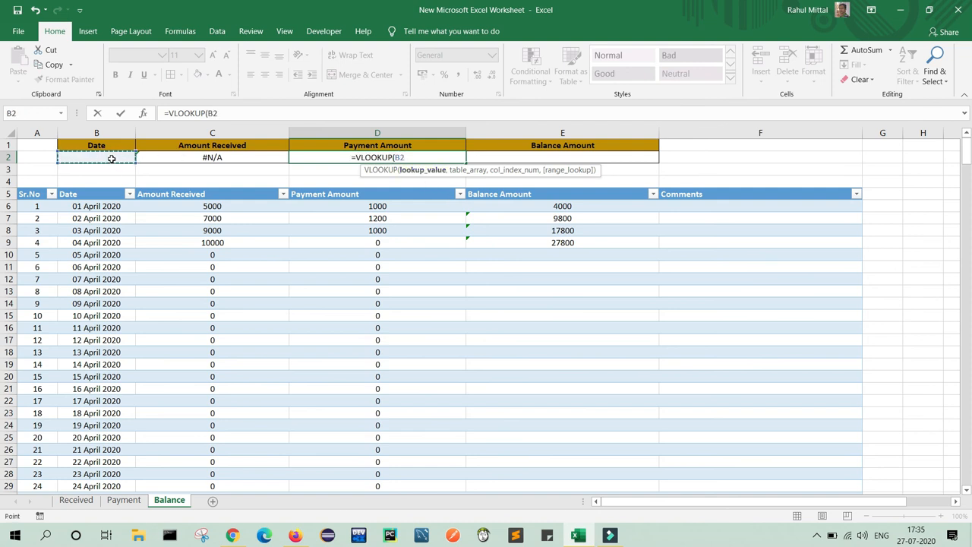
{"action": "type", "text": ","}
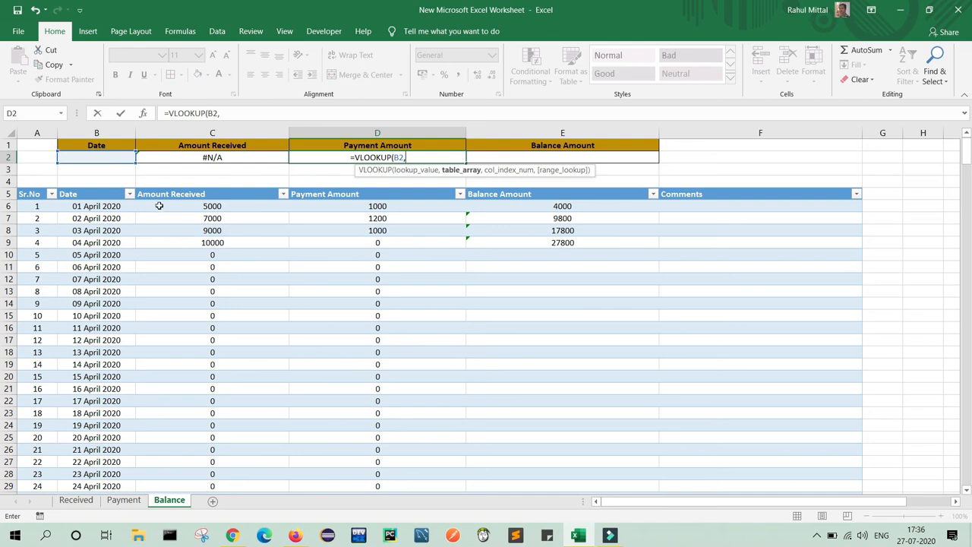
{"action": "left_click_drag", "start_coordinate": [97, 207], "coordinate": [514, 458]}
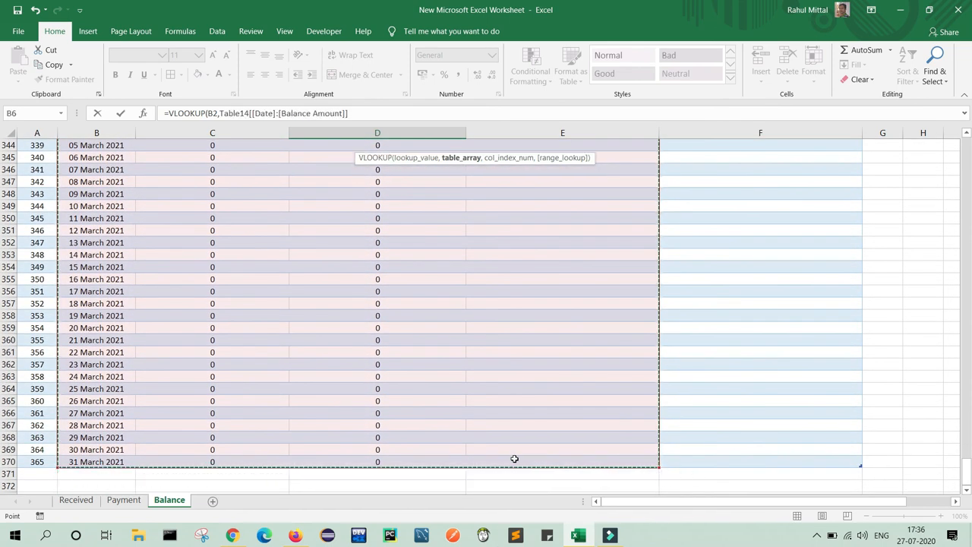
{"action": "left_click", "coordinate": [377, 115]}
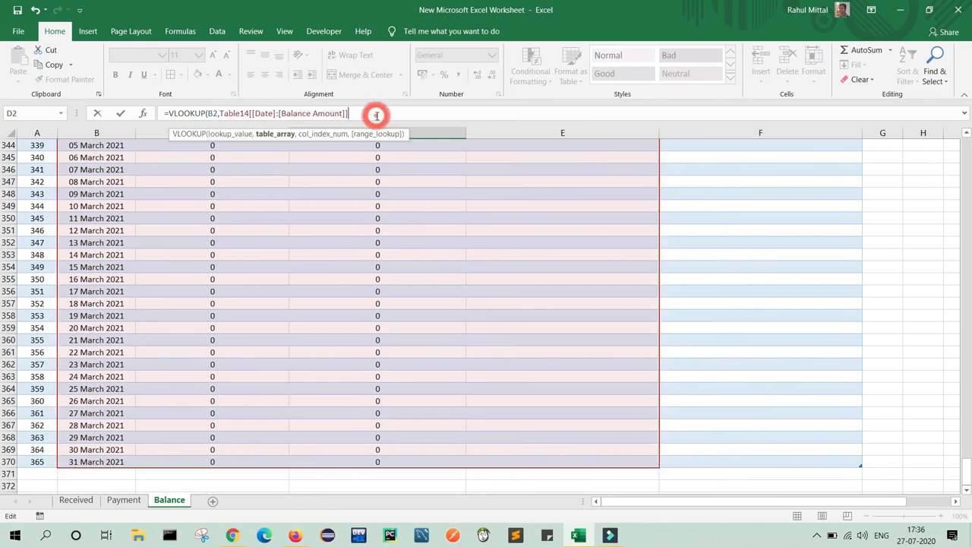
{"action": "type", "text": ","}
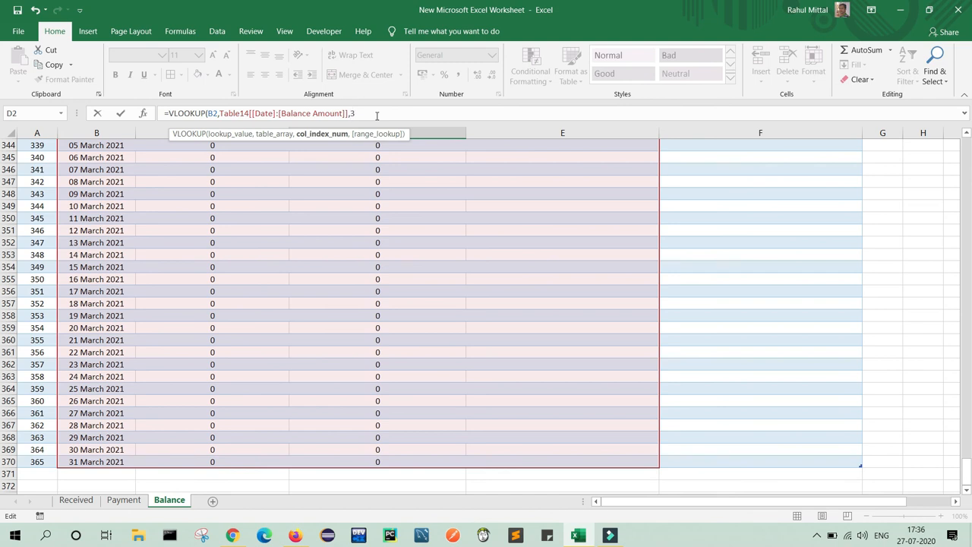
{"action": "type", "text": "3,"}
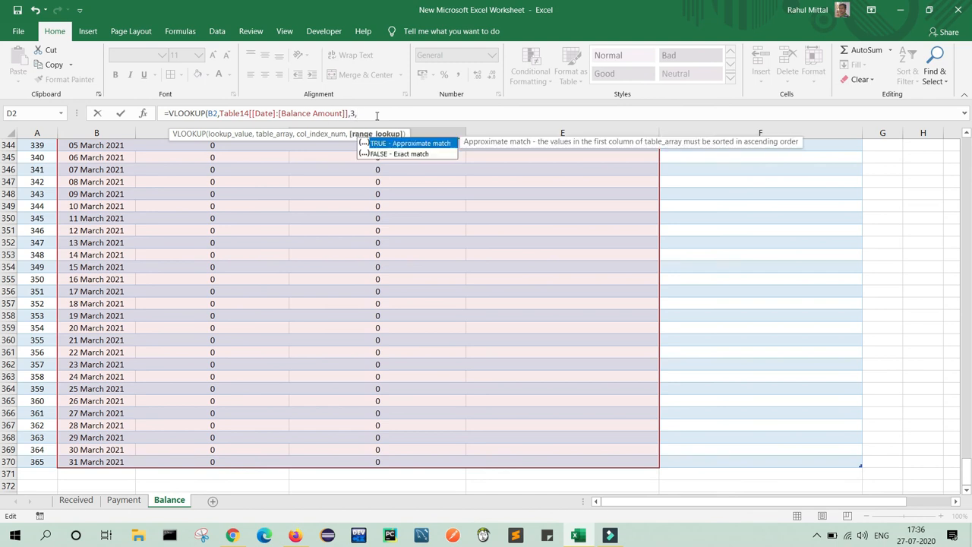
{"action": "type", "text": "0)"}
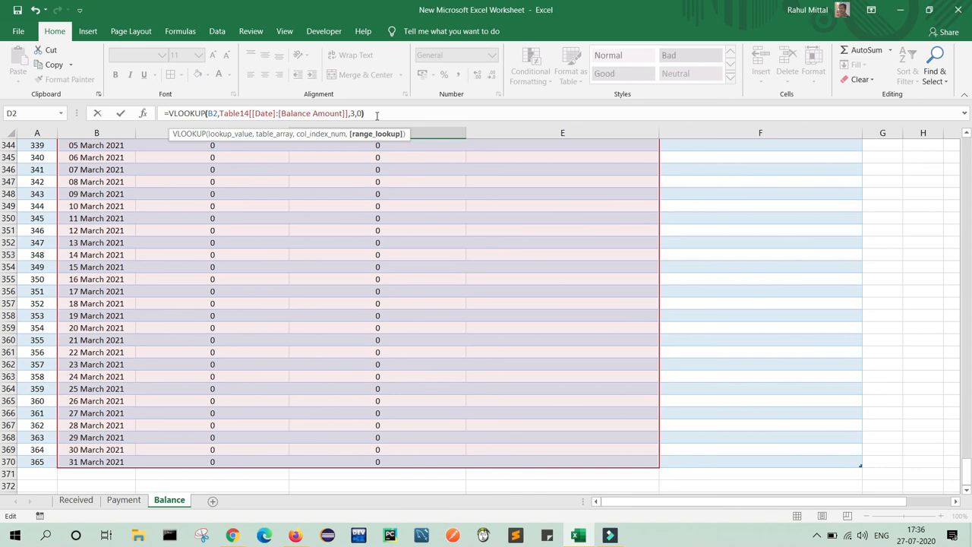
{"action": "key", "text": "Return"}
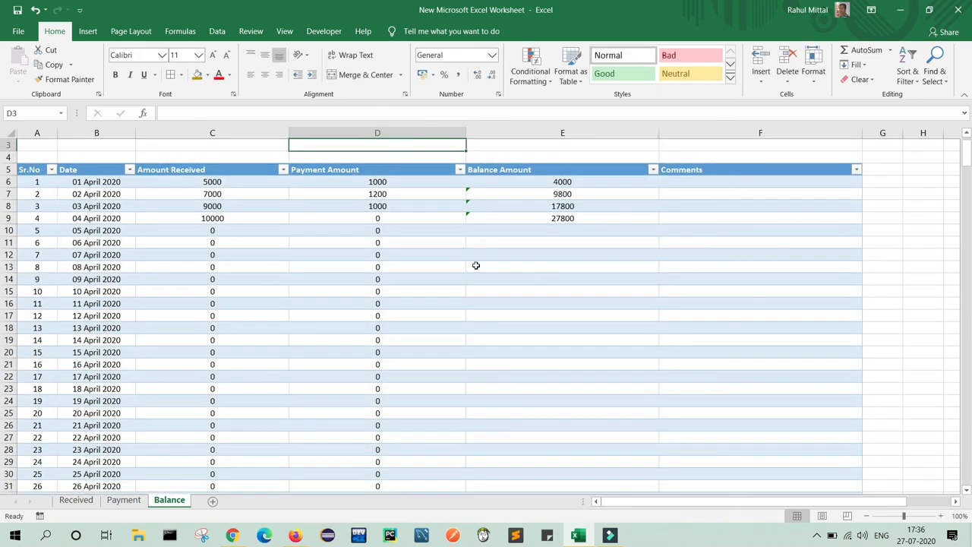
{"action": "left_click_drag", "start_coordinate": [967, 156], "coordinate": [967, 141]}
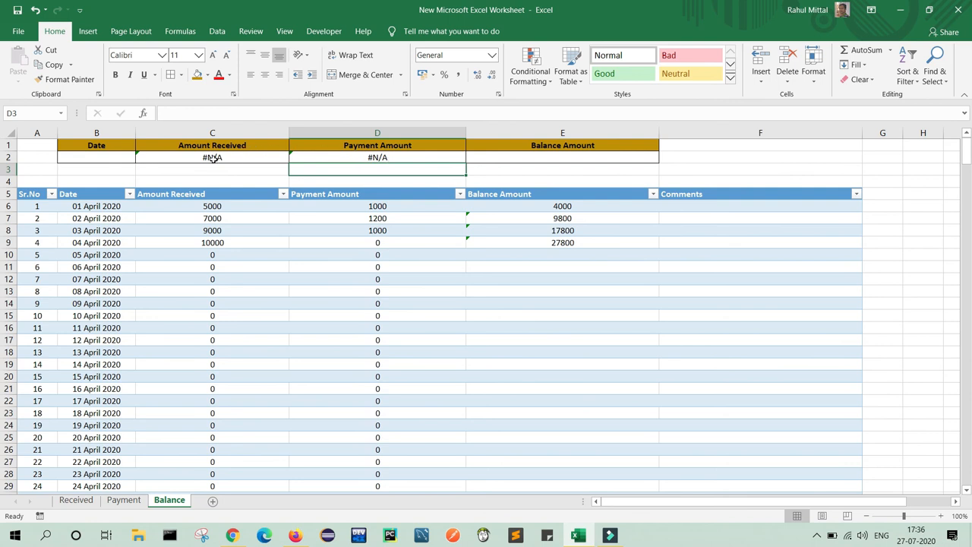
Enter a VLOOKUP in E2 on B2 over the whole table, returning column 4 with exact match.
{"action": "left_click", "coordinate": [539, 158]}
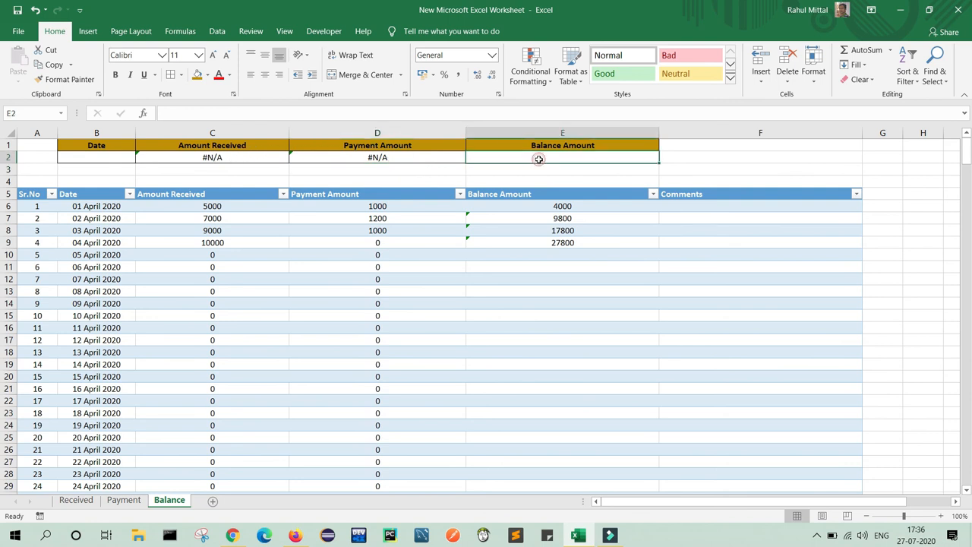
{"action": "type", "text": "="}
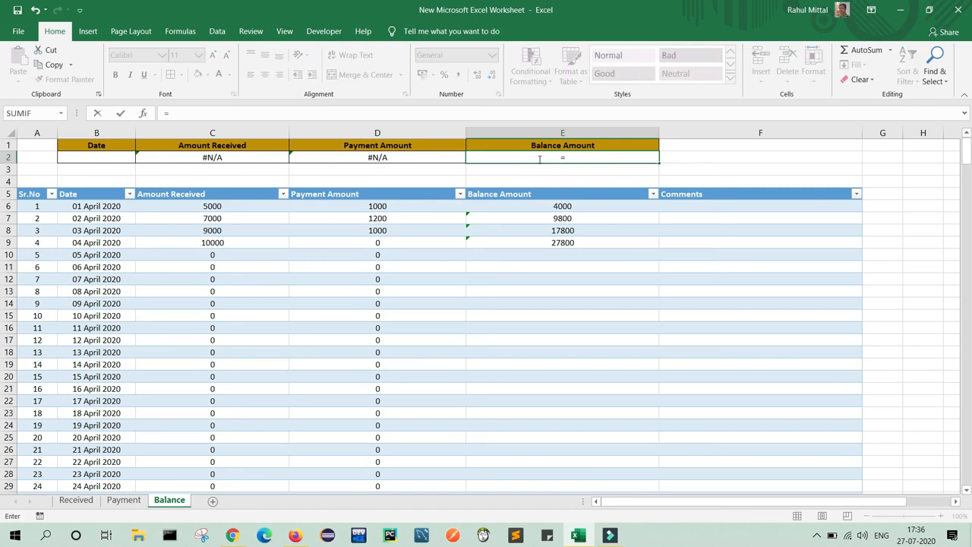
{"action": "type", "text": "VL"}
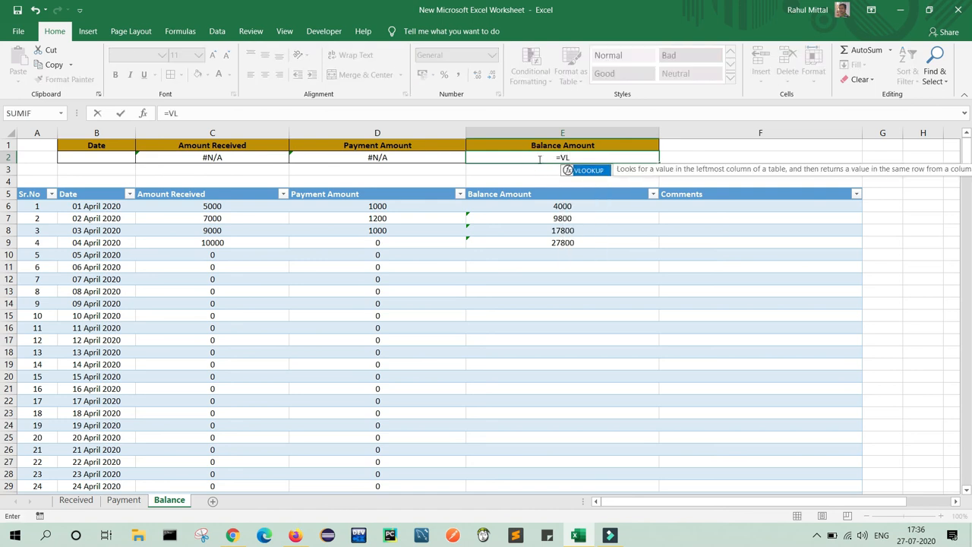
{"action": "key", "text": "Tab"}
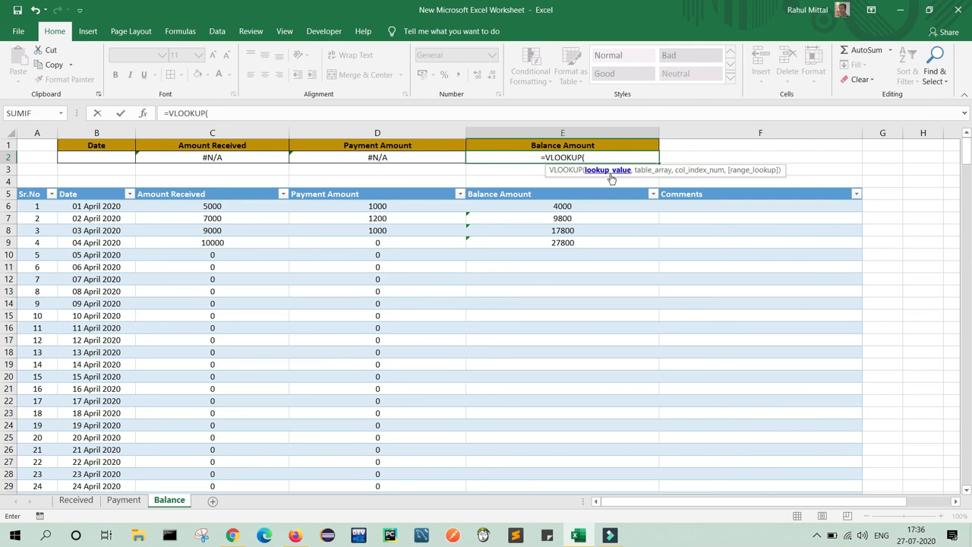
{"action": "left_click", "coordinate": [90, 158]}
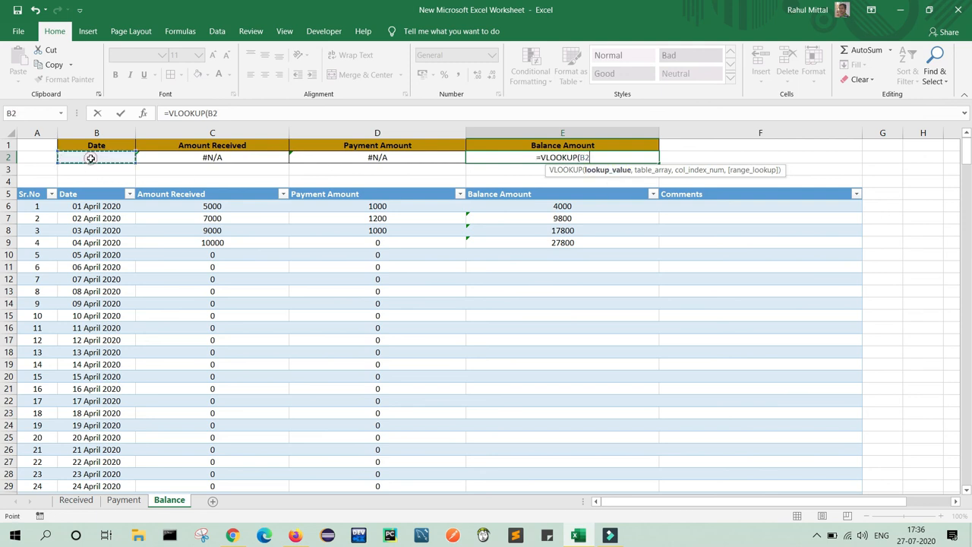
{"action": "type", "text": ","}
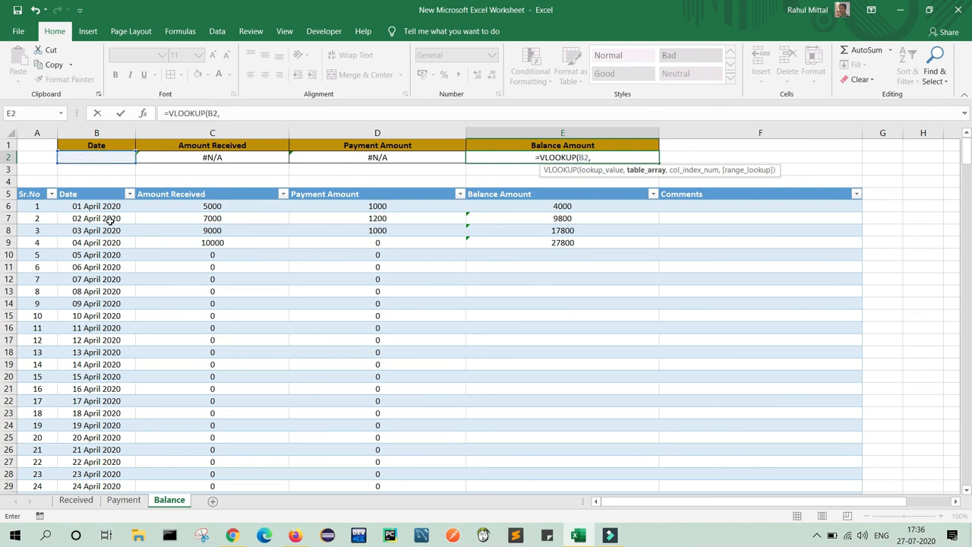
{"action": "left_click_drag", "start_coordinate": [84, 206], "coordinate": [650, 207]}
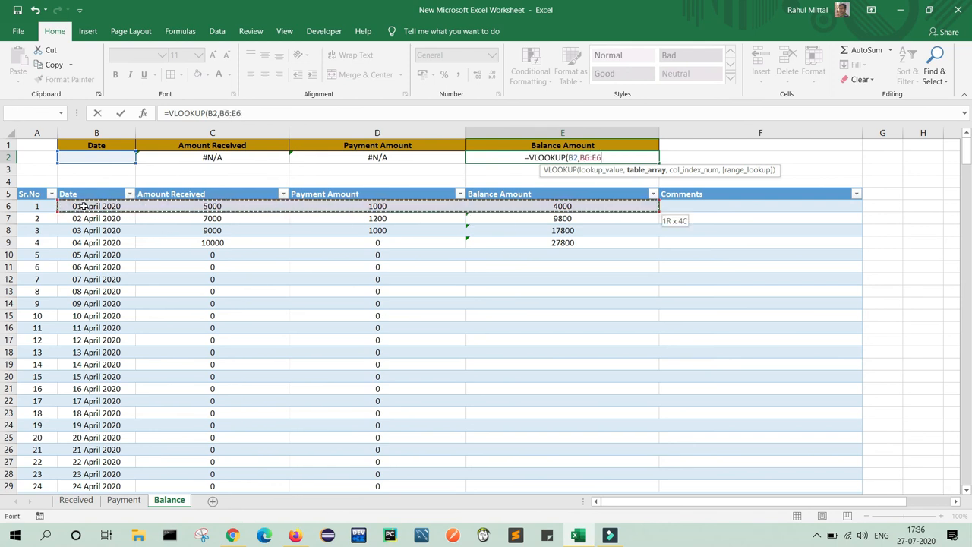
{"action": "key", "text": "ctrl+shift+Down"}
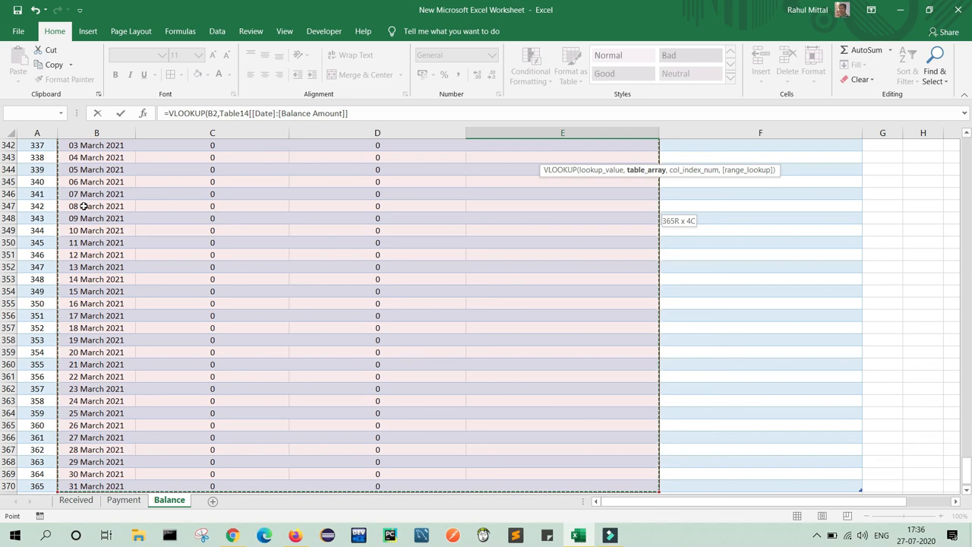
{"action": "type", "text": ","}
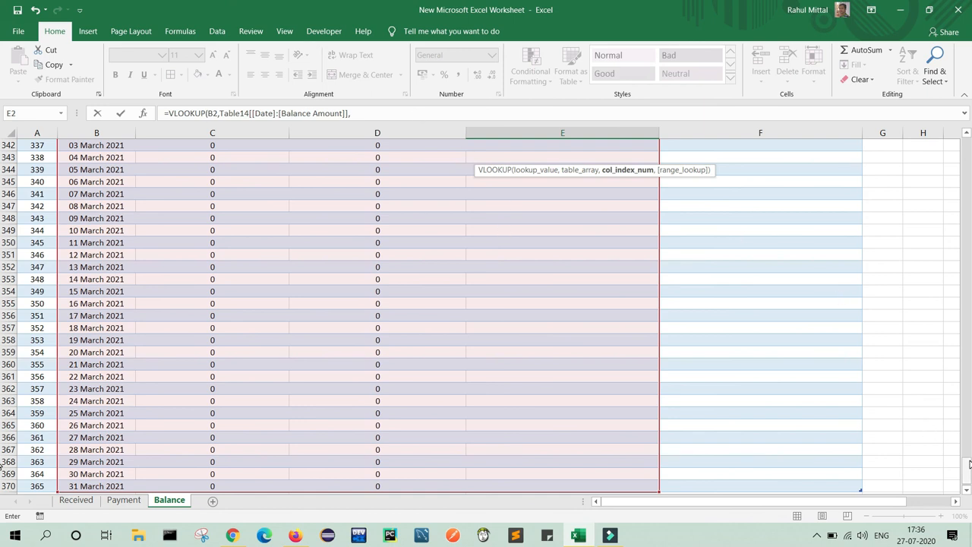
{"action": "left_click_drag", "start_coordinate": [967, 472], "coordinate": [3, 138]}
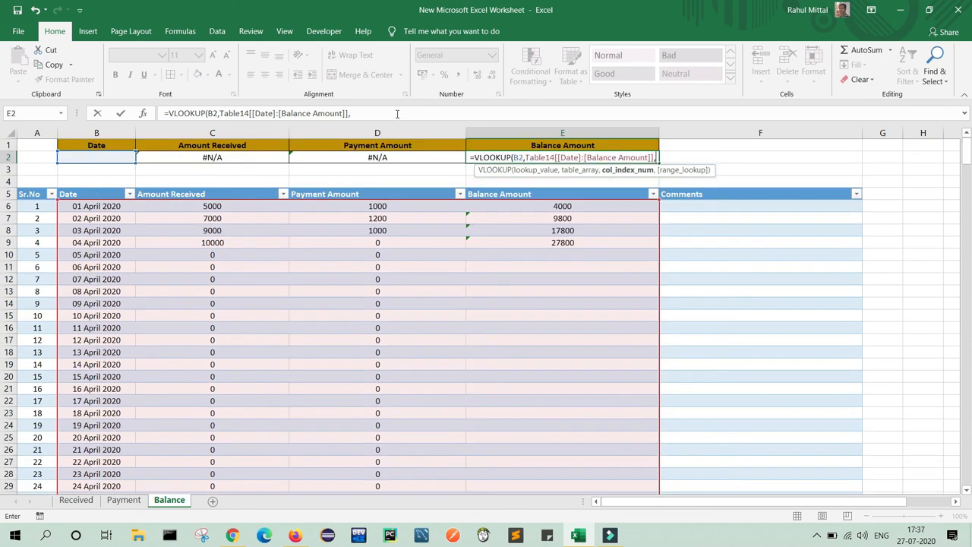
{"action": "type", "text": "4"}
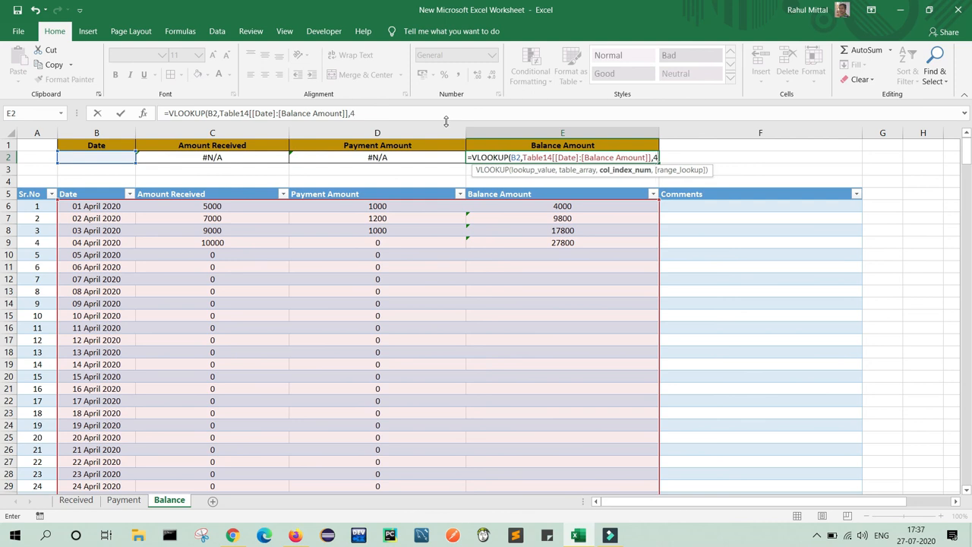
{"action": "type", "text": ",0"}
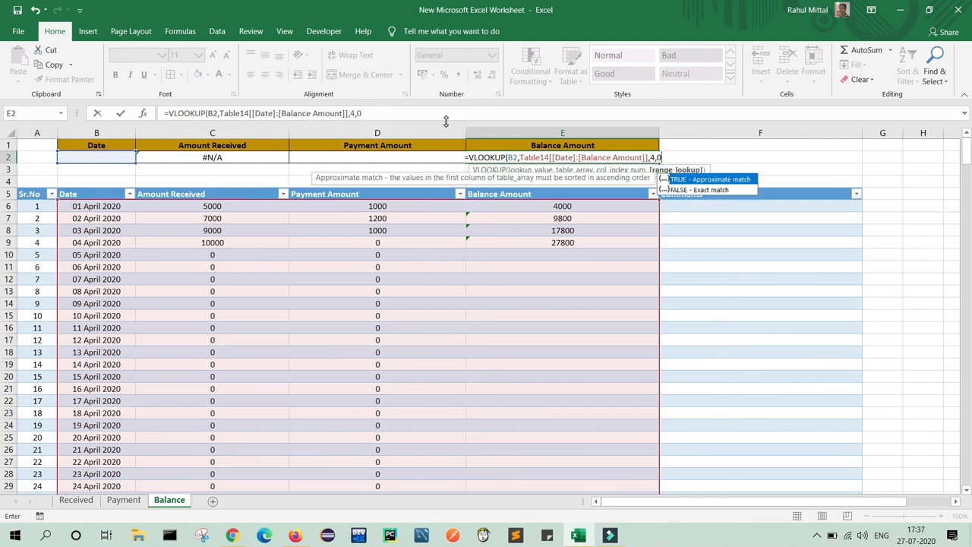
{"action": "type", "text": ")"}
{"action": "key", "text": "Return"}
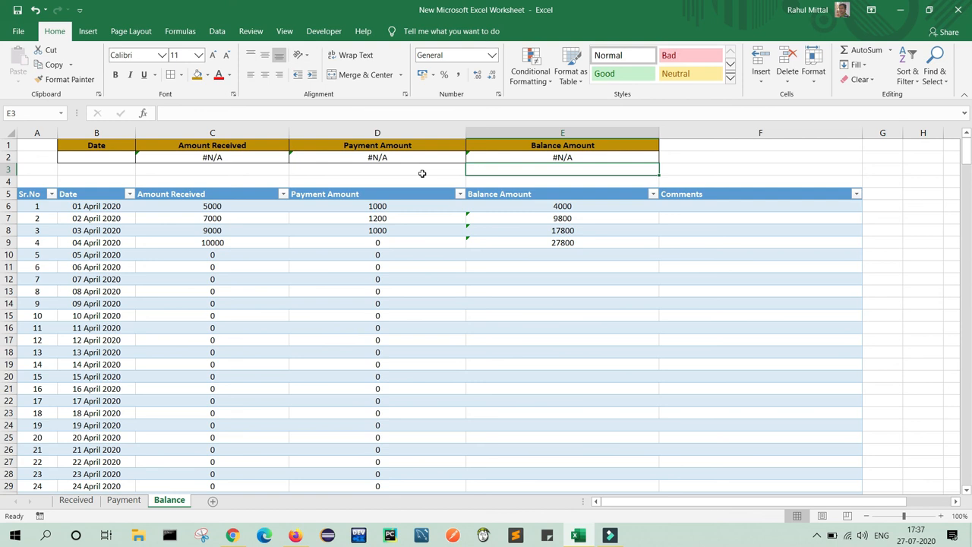
Enter 01 April 2020 as the lookup date in B2.
{"action": "left_click", "coordinate": [107, 155]}
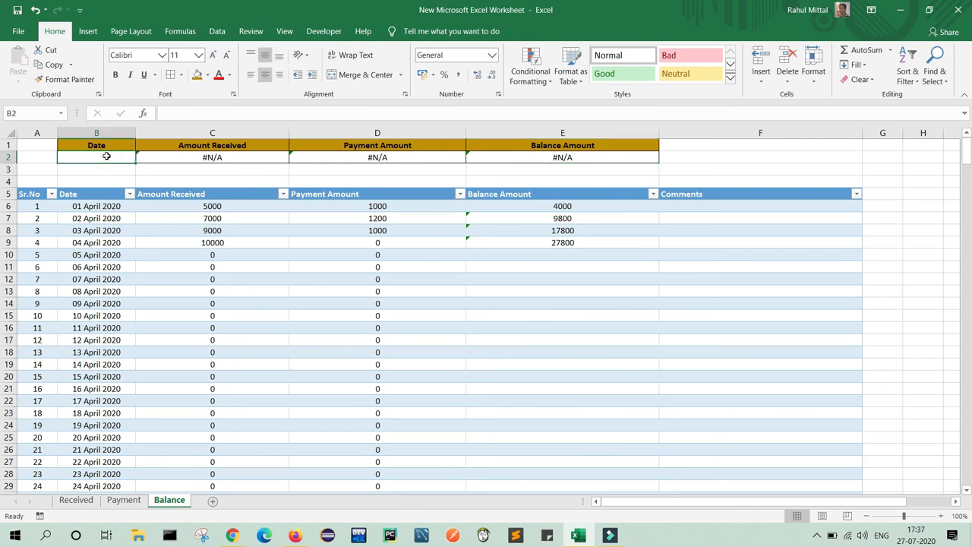
{"action": "type", "text": "01"}
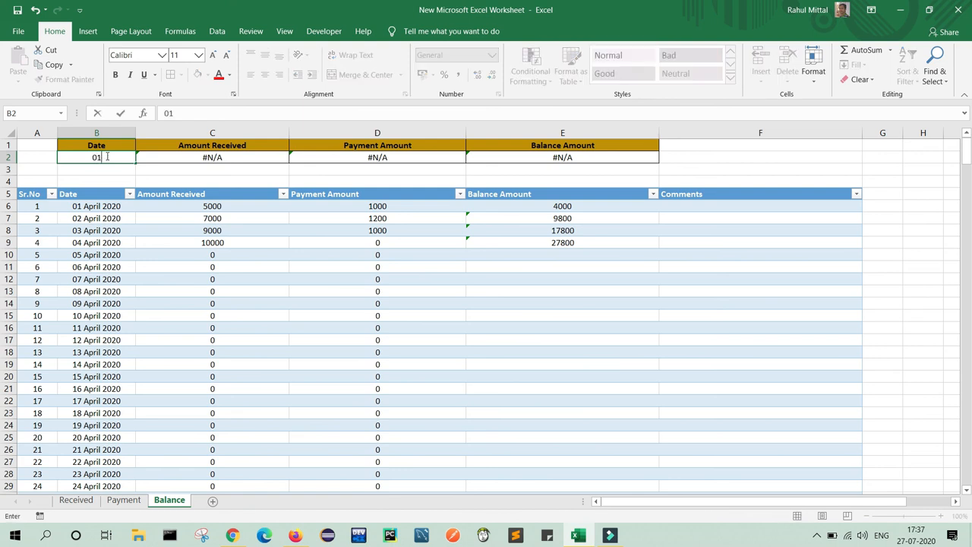
{"action": "type", "text": " April 2020"}
{"action": "key", "text": "Return"}
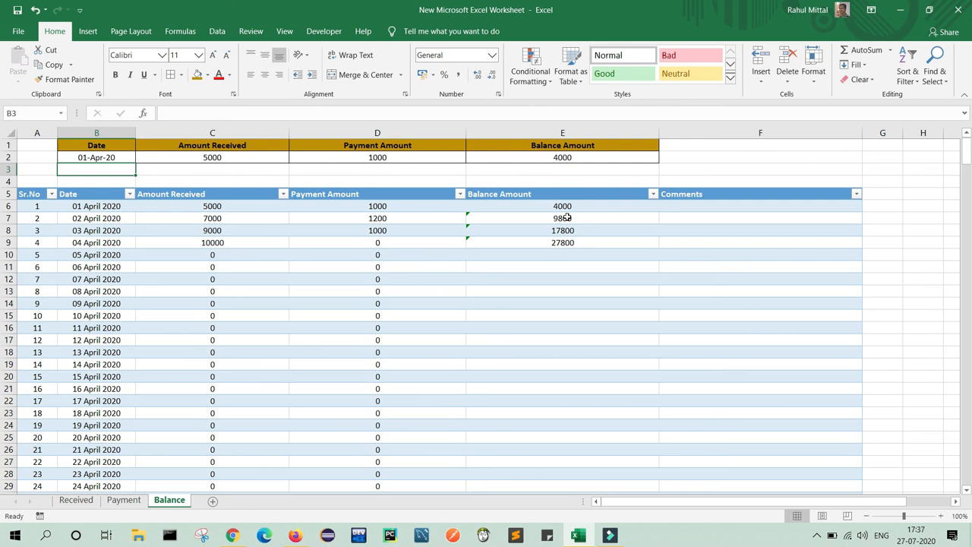
Edit the B2 date in the formula bar to 03-04-2020.
{"action": "left_click", "coordinate": [126, 157]}
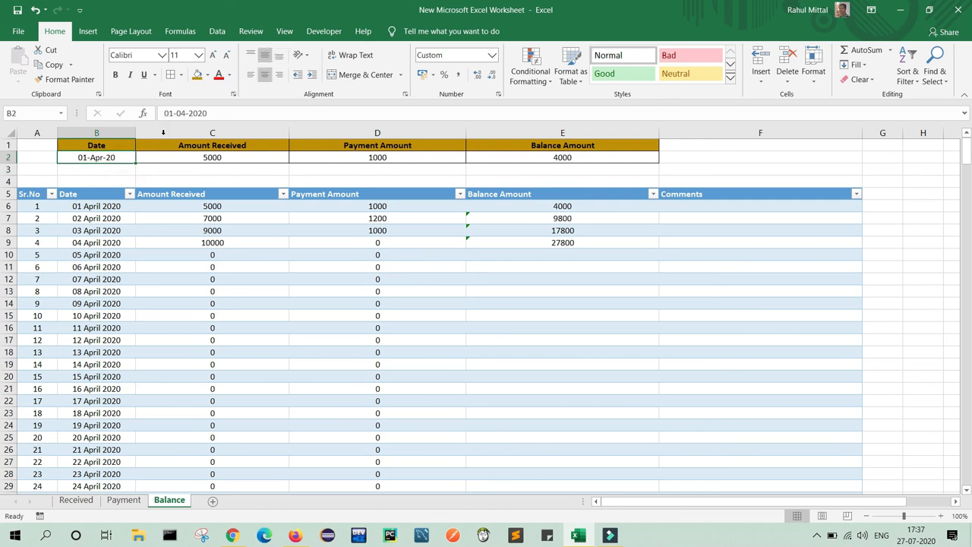
{"action": "left_click", "coordinate": [172, 114]}
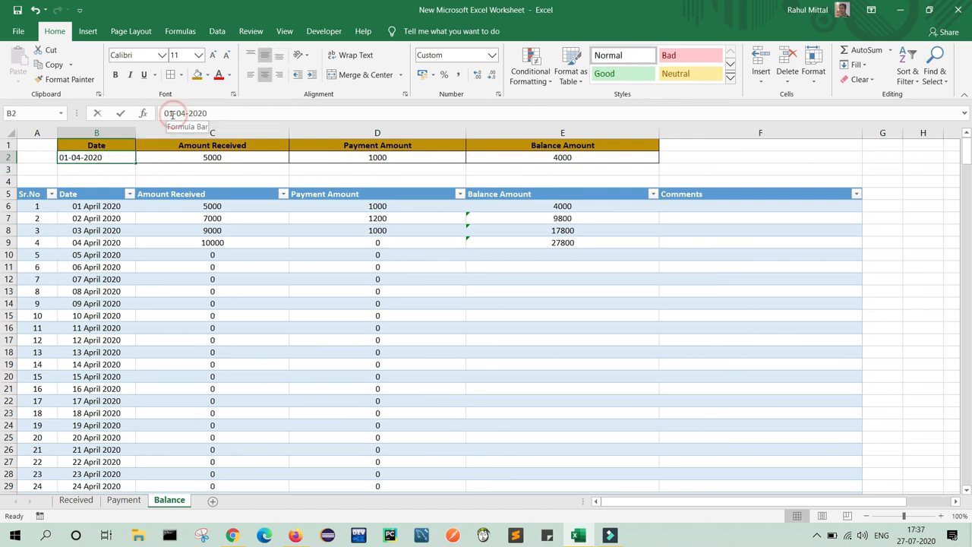
{"action": "left_click", "coordinate": [172, 114]}
{"action": "key", "text": "BackSpace"}
{"action": "type", "text": "3"}
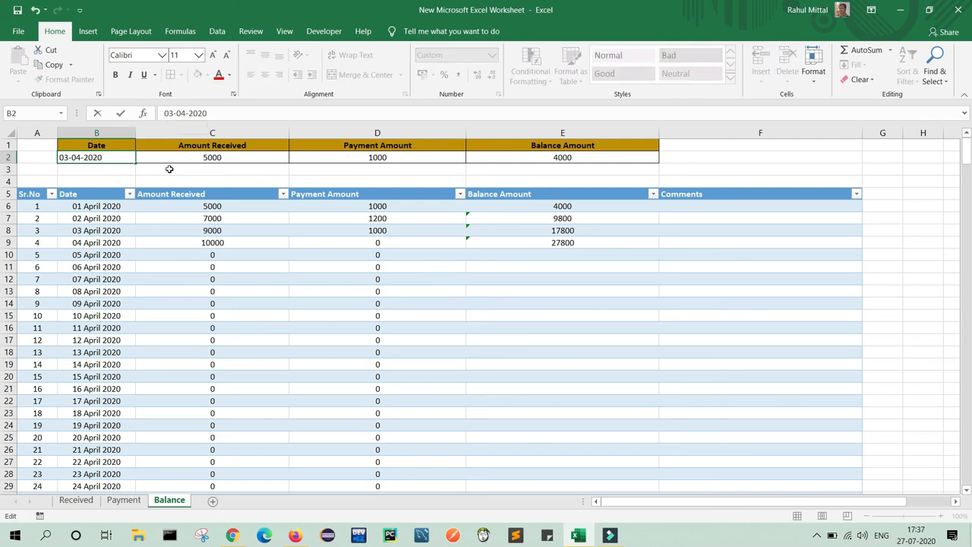
{"action": "key", "text": "Return"}
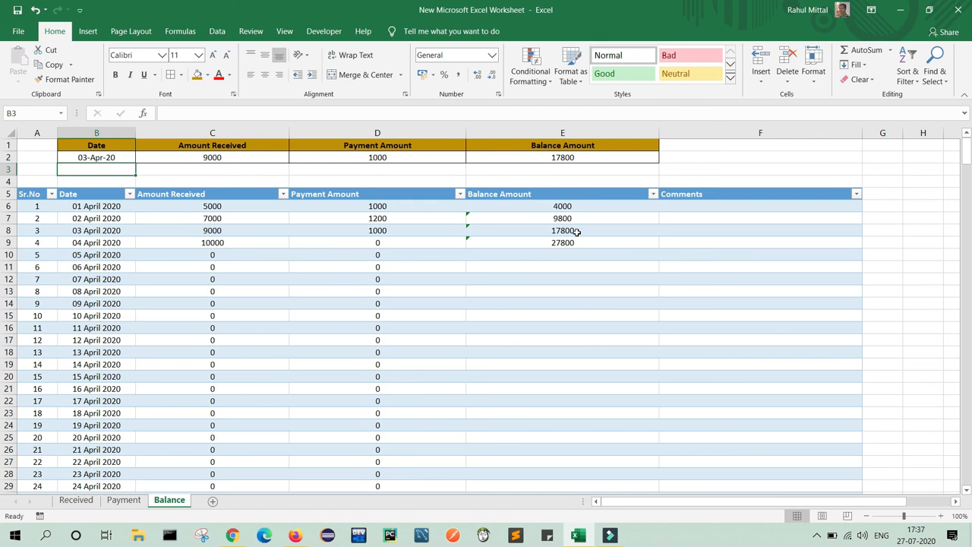
Delete the B2 date and select C2 to inspect its VLOOKUP formula.
{"action": "left_click", "coordinate": [111, 156]}
{"action": "key", "text": "Delete"}
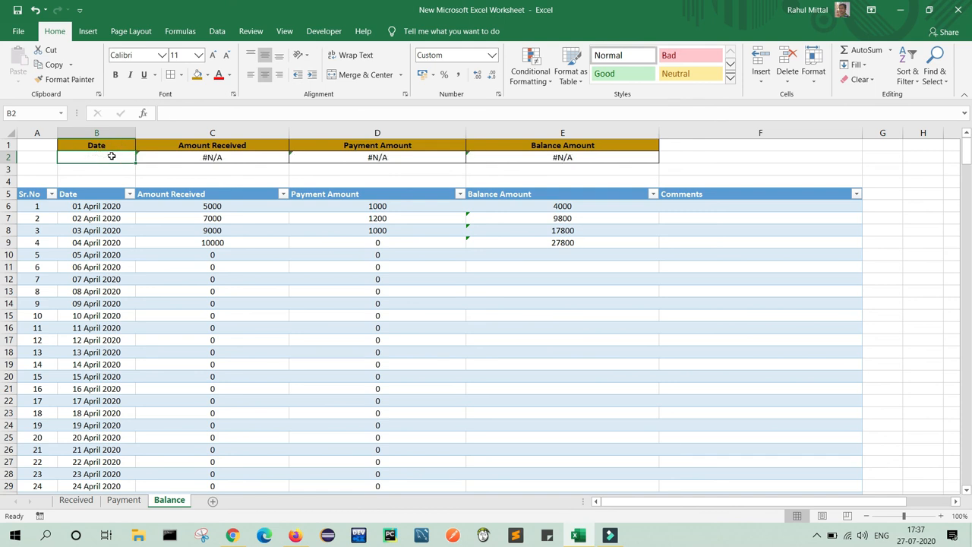
{"action": "left_click_drag", "start_coordinate": [280, 173], "coordinate": [461, 184]}
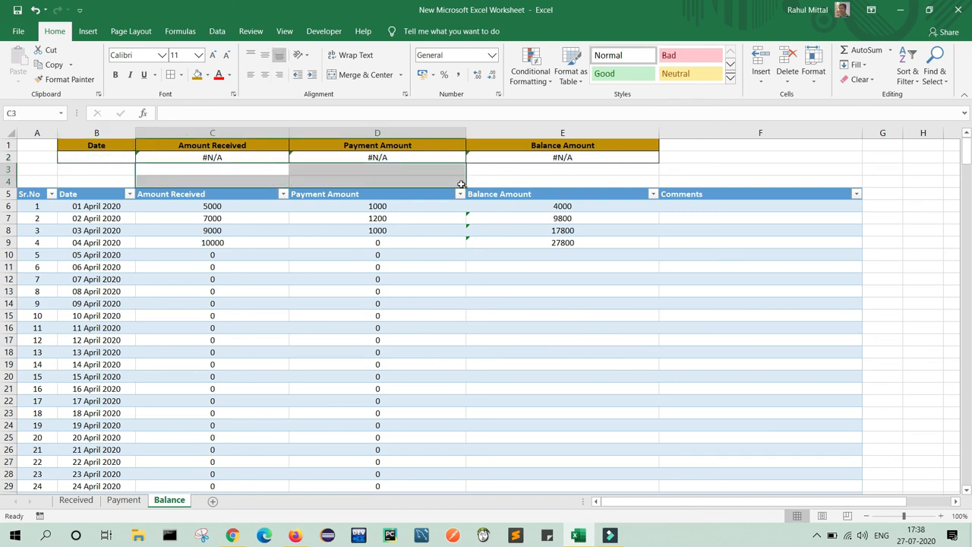
{"action": "left_click", "coordinate": [243, 157]}
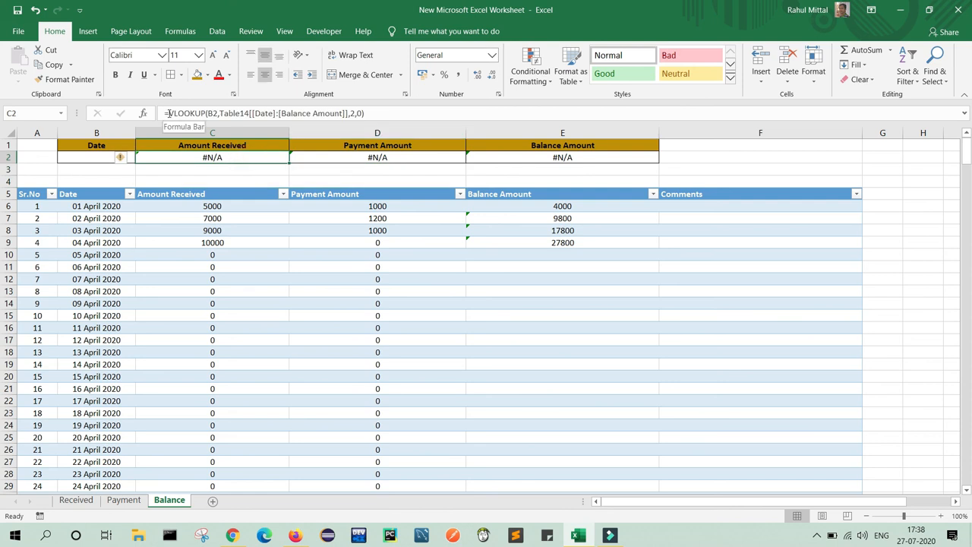
Wrap C2's Amount Received lookup in IFERROR with a blank "" fallback.
{"action": "left_click", "coordinate": [167, 113]}
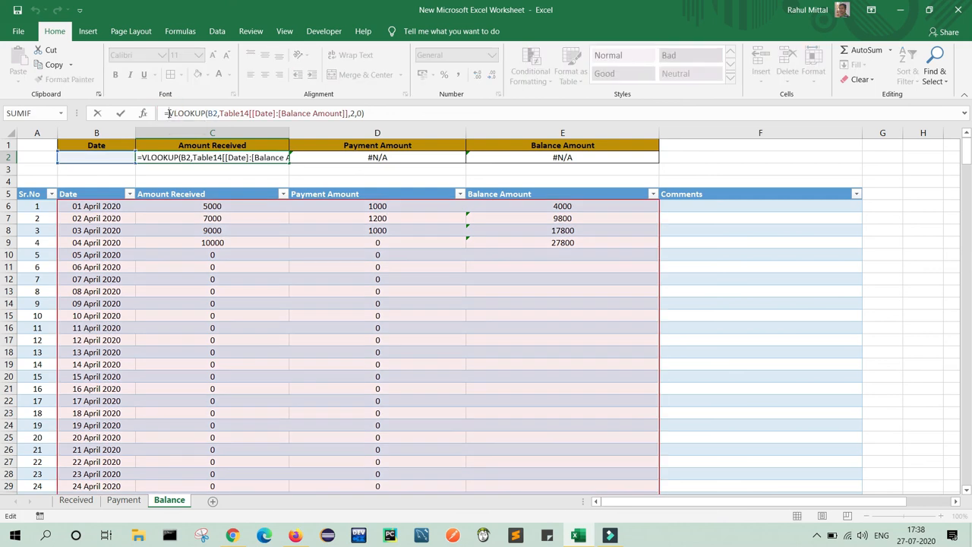
{"action": "type", "text": "IF"}
{"action": "type", "text": "err"}
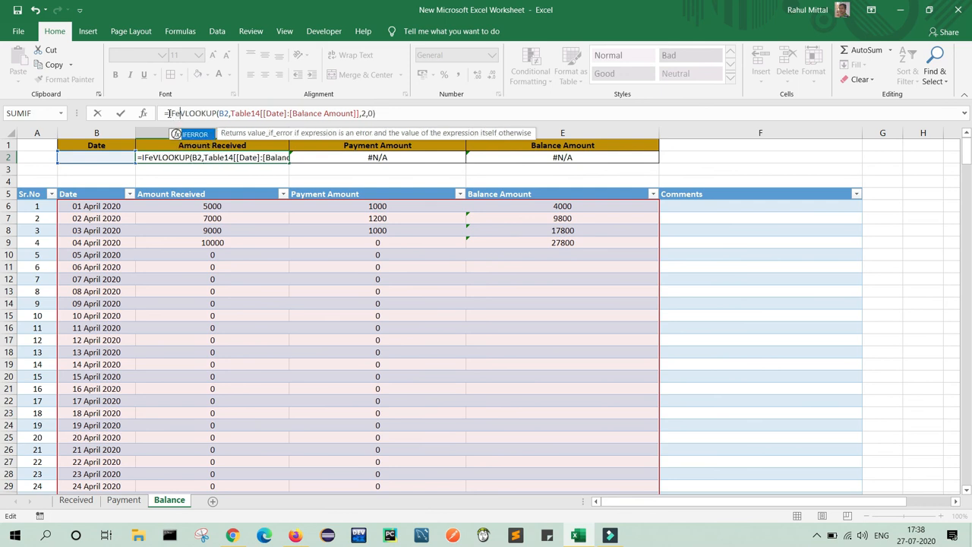
{"action": "key", "text": "Tab"}
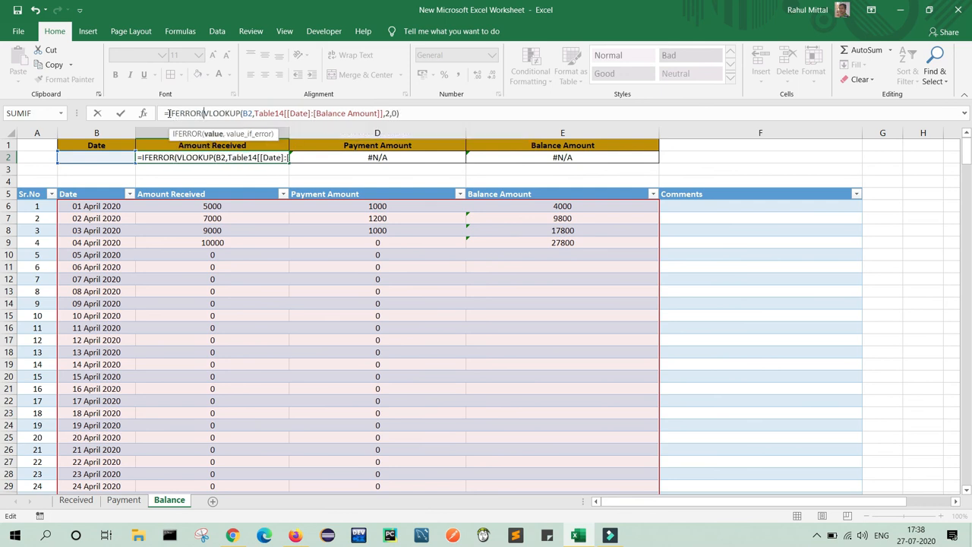
{"action": "left_click", "coordinate": [405, 113]}
{"action": "type", "text": ","}
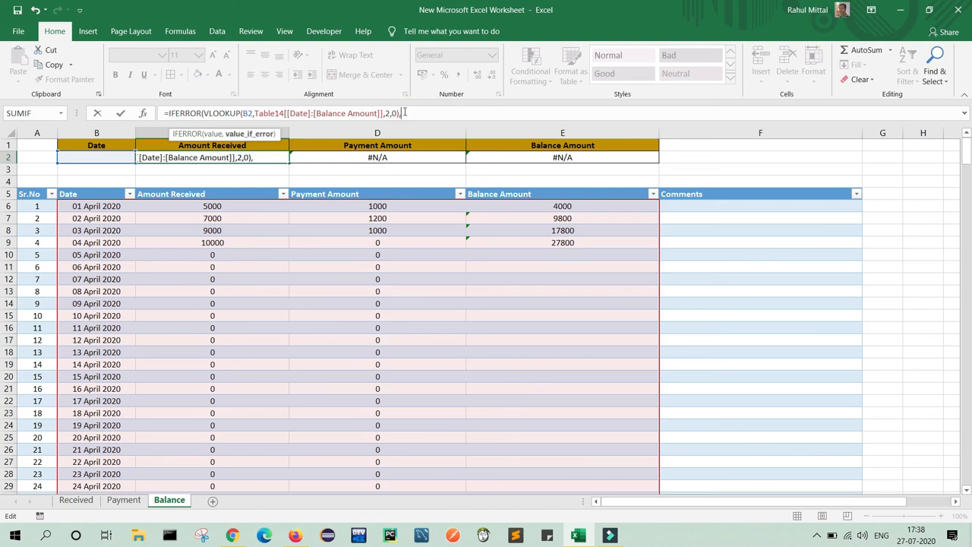
{"action": "type", "text": "\"\""}
{"action": "key", "text": "Return"}
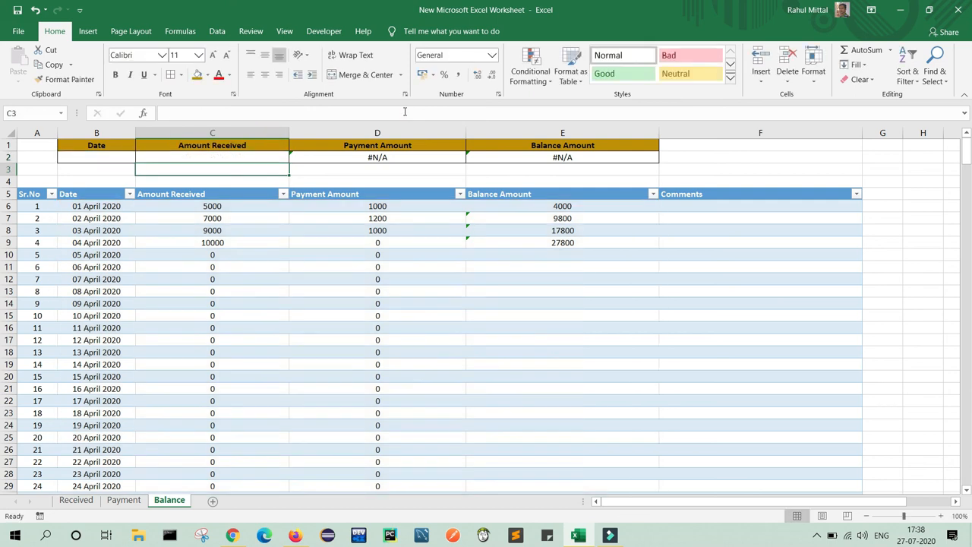
{"action": "left_click", "coordinate": [246, 158]}
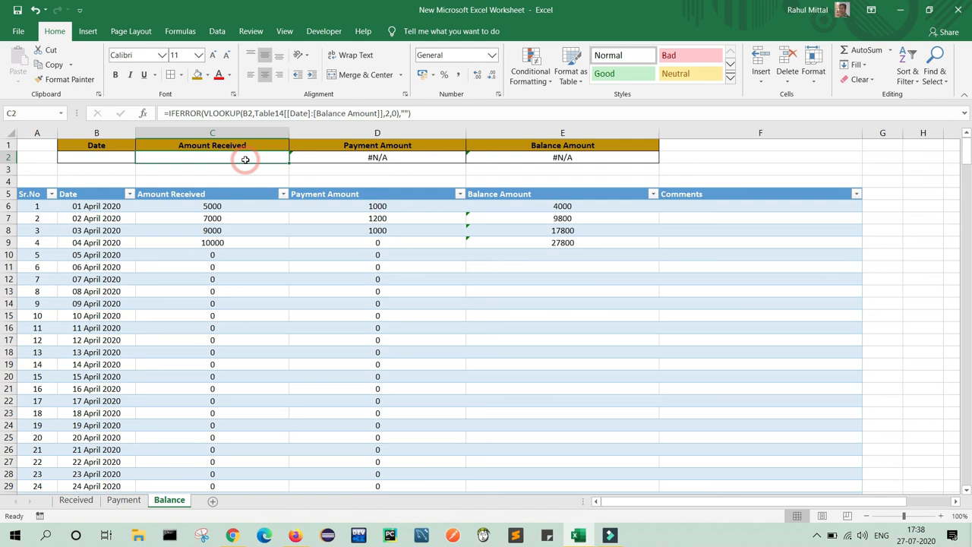
Wrap D2's Payment Amount lookup in IFERROR with a blank "" fallback.
{"action": "left_click", "coordinate": [389, 158]}
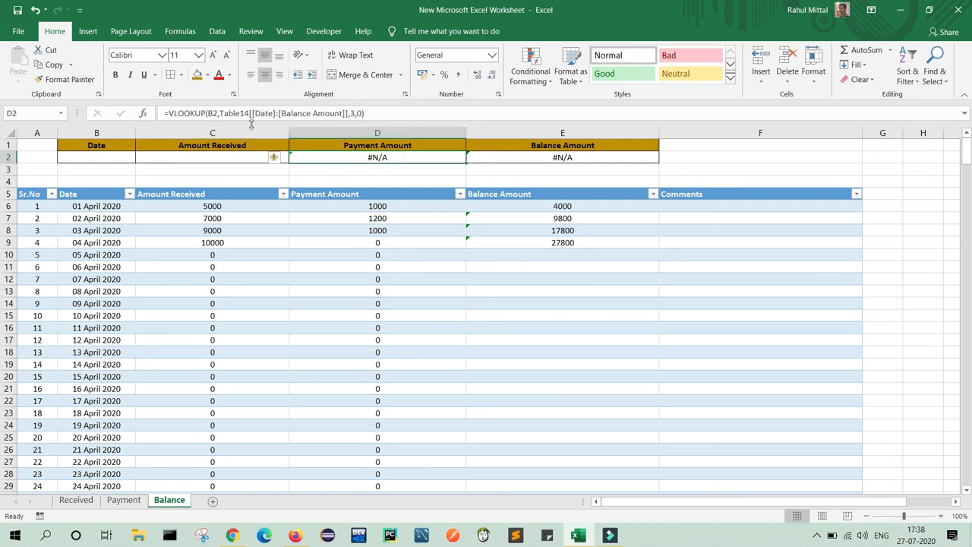
{"action": "left_click", "coordinate": [171, 114]}
{"action": "type", "text": "IF"}
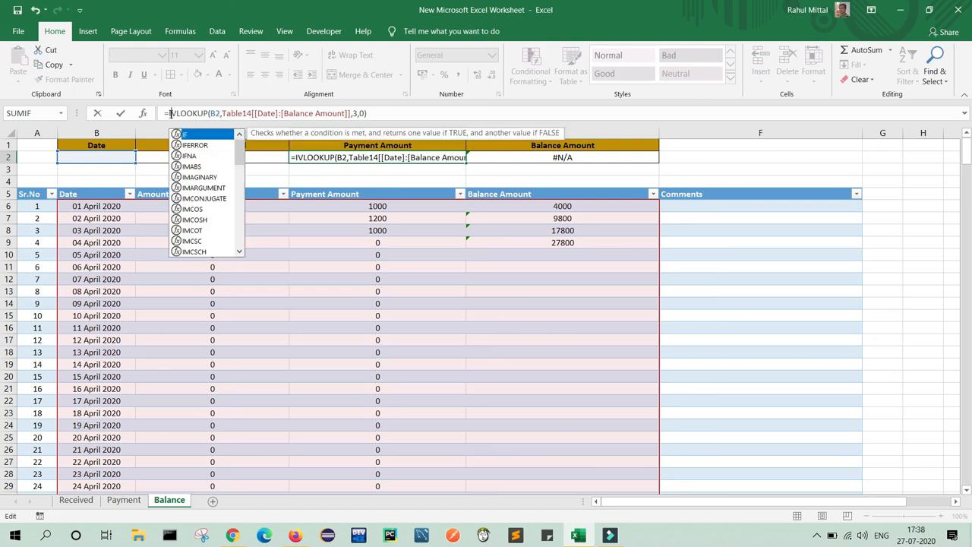
{"action": "type", "text": "ERROR"}
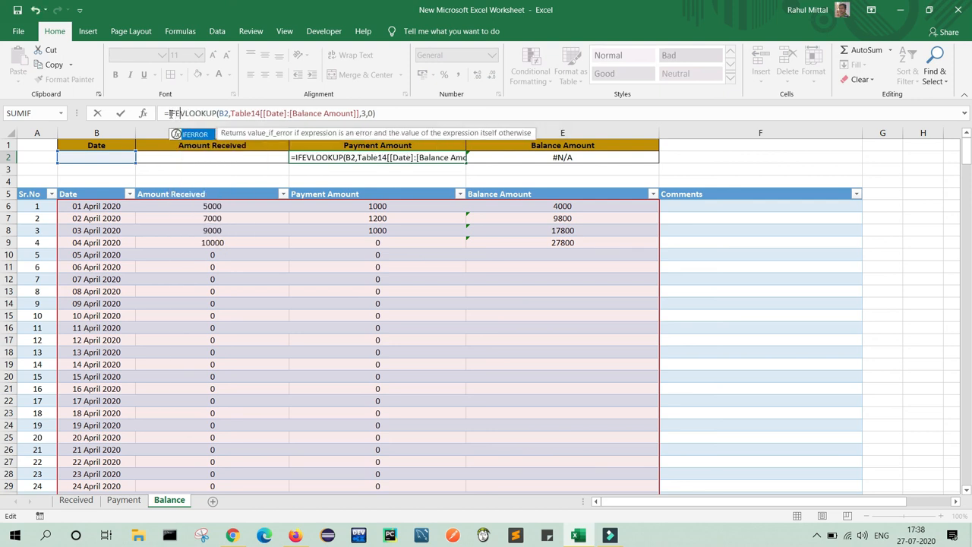
{"action": "key", "text": "Tab"}
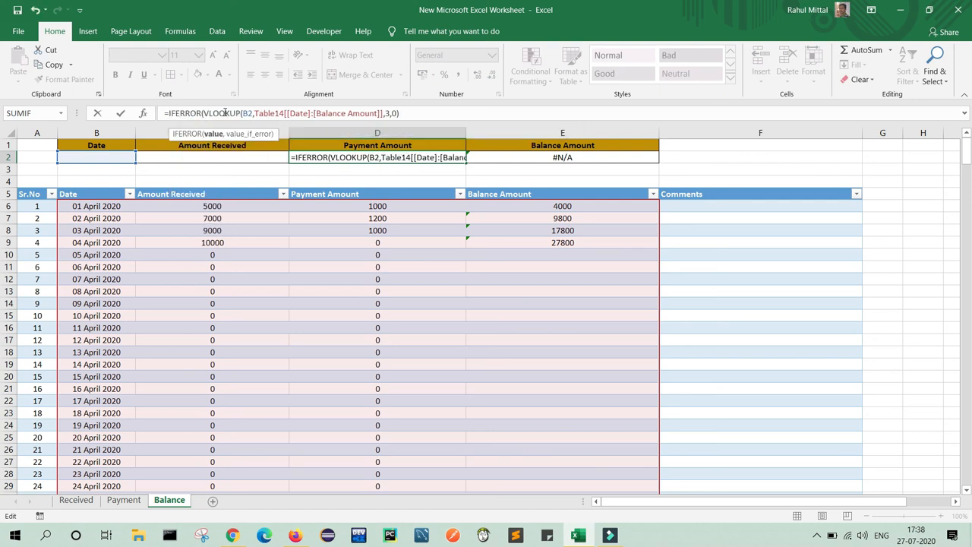
{"action": "left_click", "coordinate": [412, 114]}
{"action": "type", "text": ",\"\""}
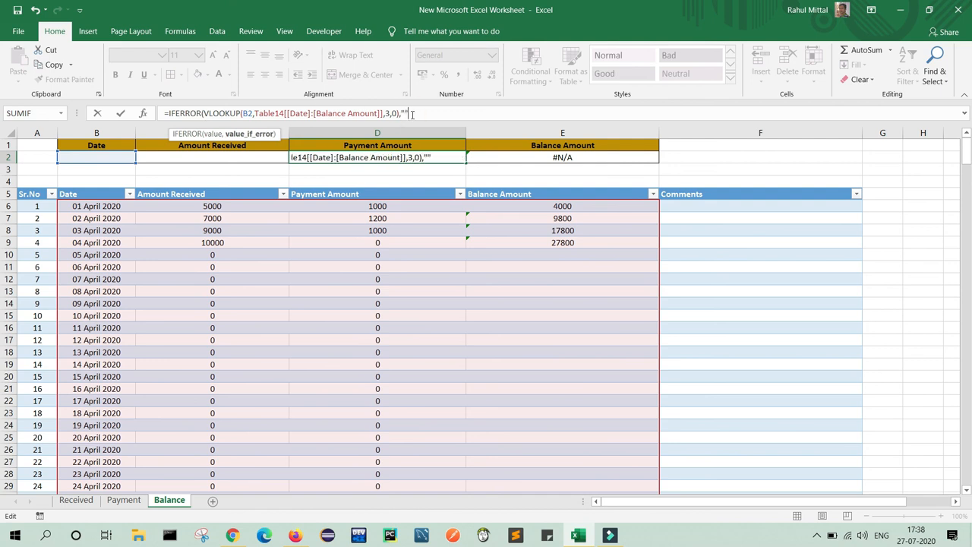
{"action": "key", "text": "Return"}
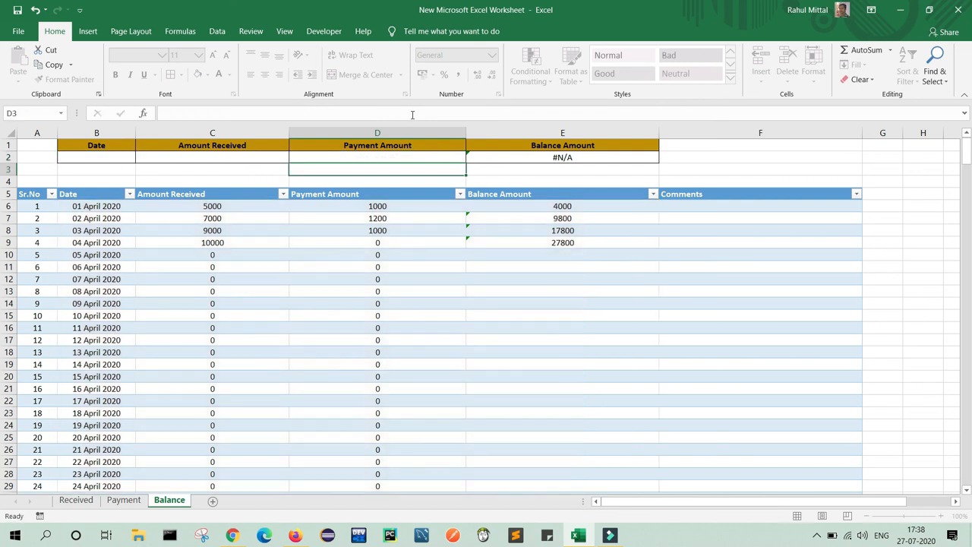
Wrap E2's Balance Amount lookup in IFERROR with a blank "" fallback.
{"action": "left_click", "coordinate": [581, 159]}
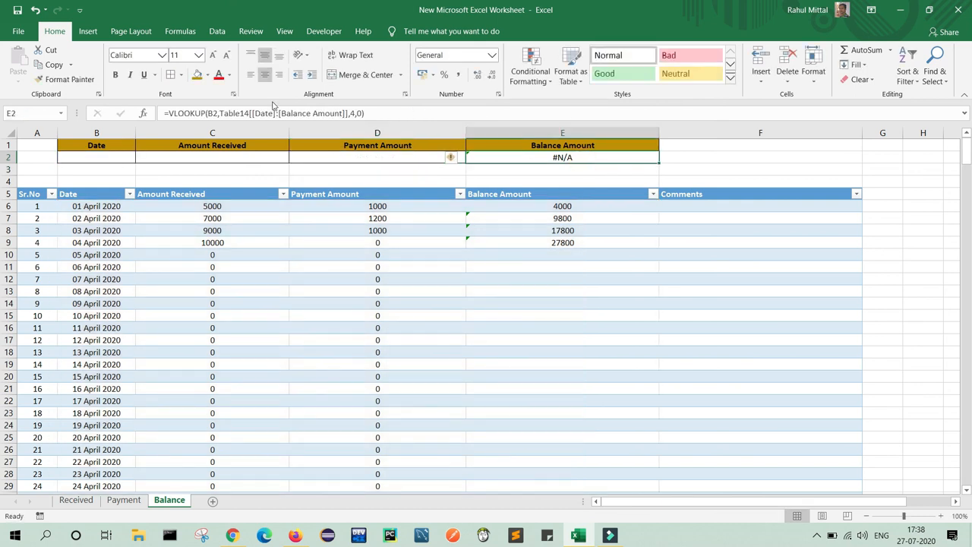
{"action": "left_click", "coordinate": [170, 114]}
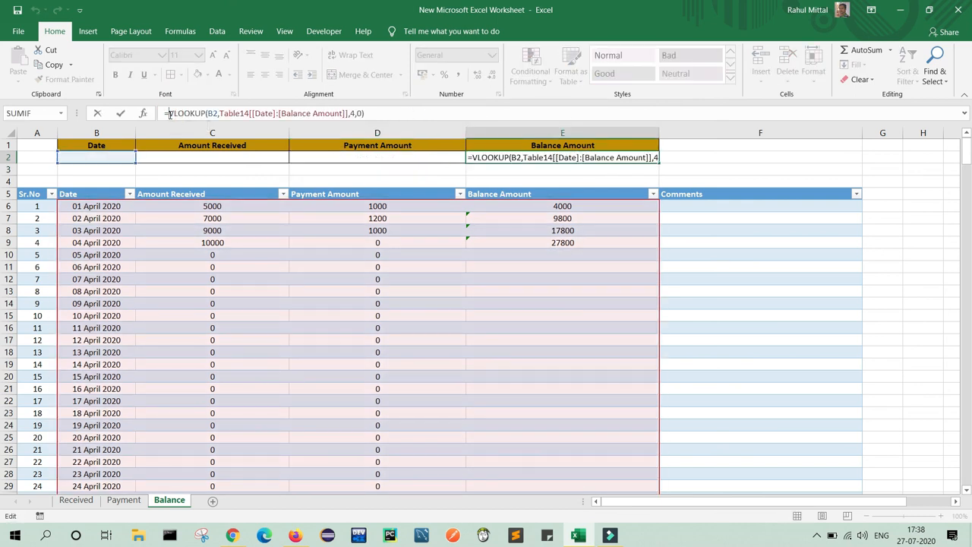
{"action": "type", "text": "IFerr"}
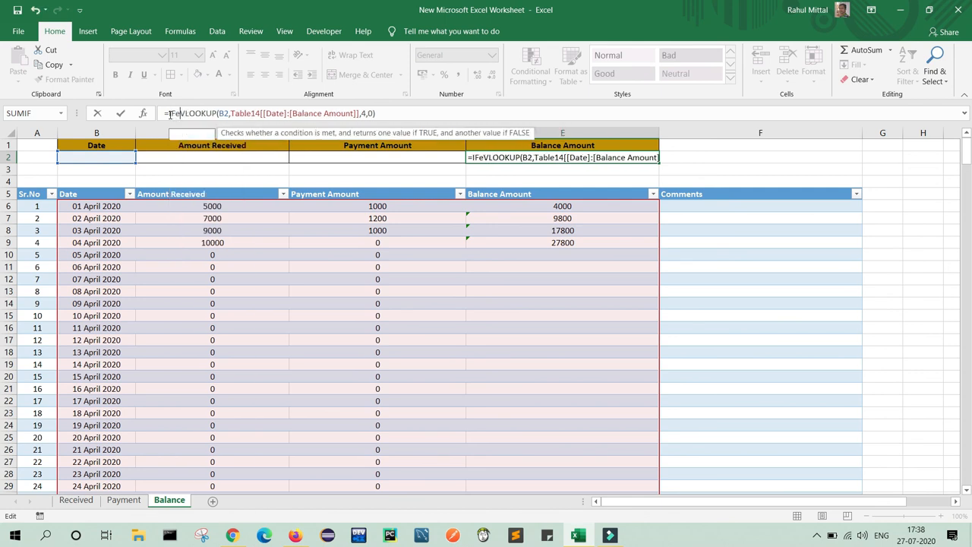
{"action": "key", "text": "Tab"}
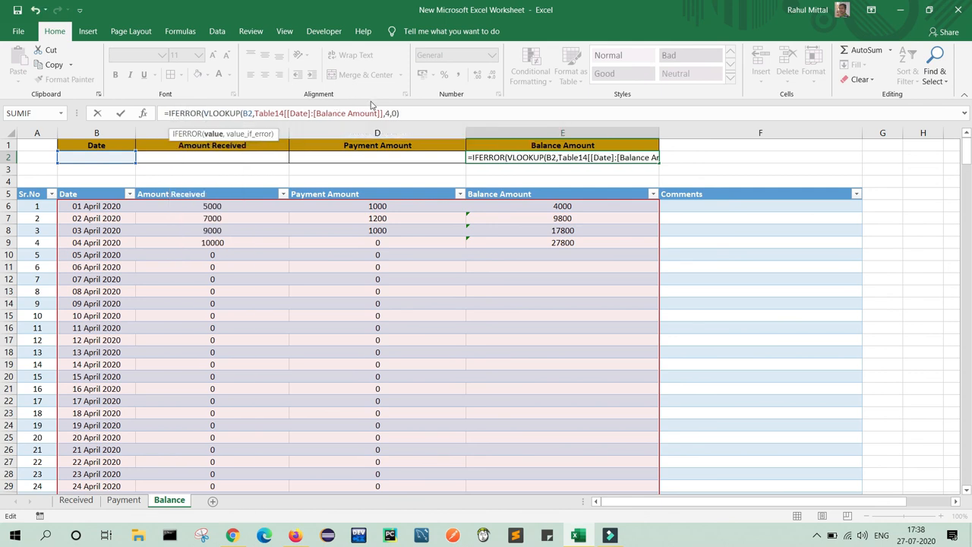
{"action": "left_click", "coordinate": [408, 113]}
{"action": "type", "text": "),"}
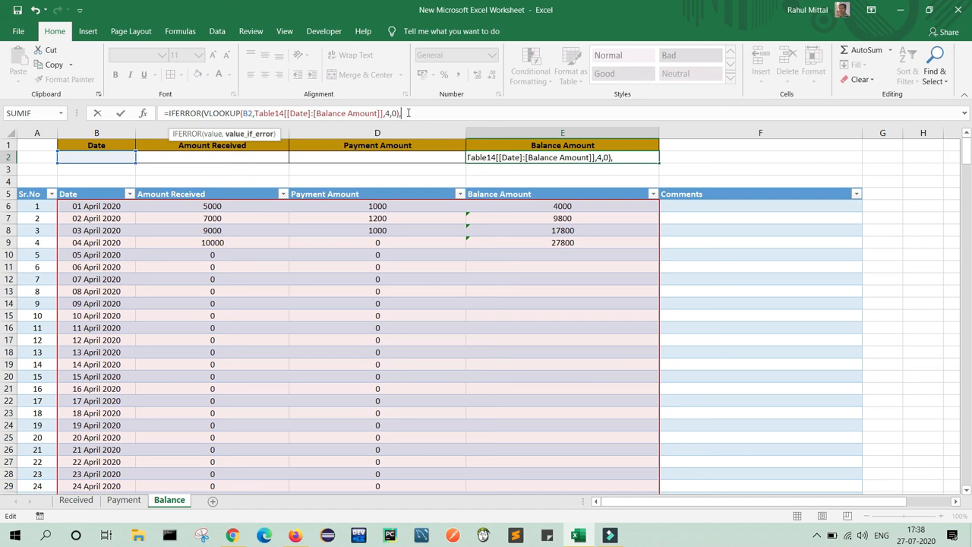
{"action": "type", "text": "\"\")"}
{"action": "key", "text": "Return"}
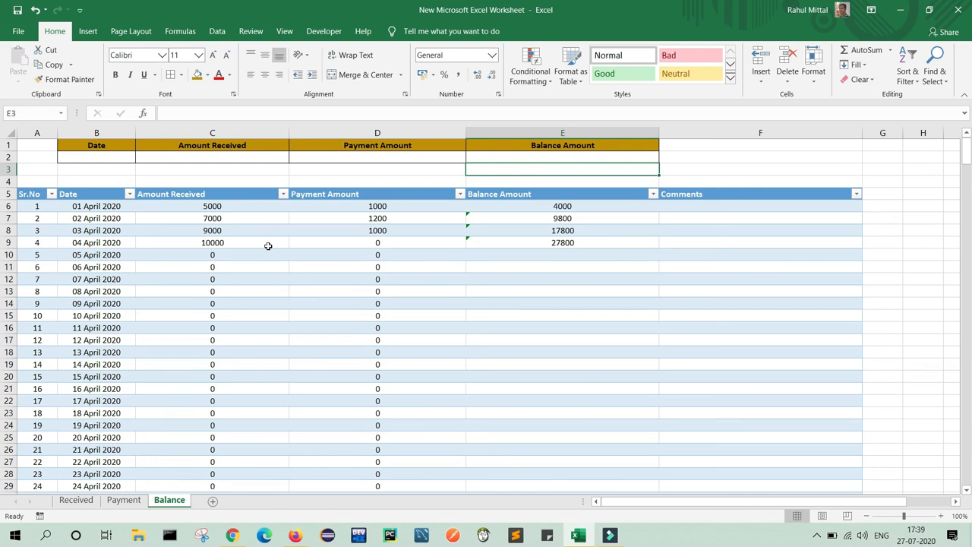
Enter 04 April 2020 in B2 so row 2 returns 10000, 0 and 27800.
{"action": "left_click", "coordinate": [112, 156]}
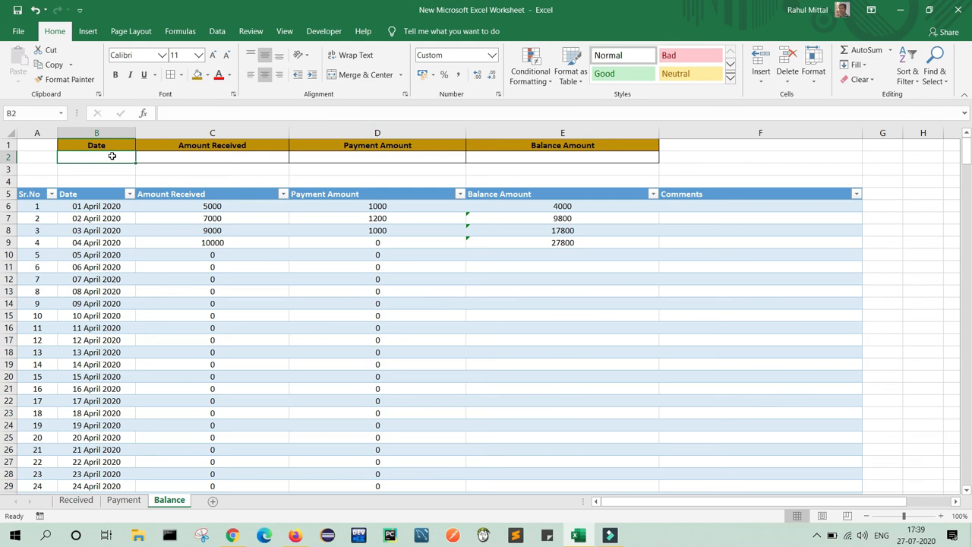
{"action": "type", "text": "04 Ap"}
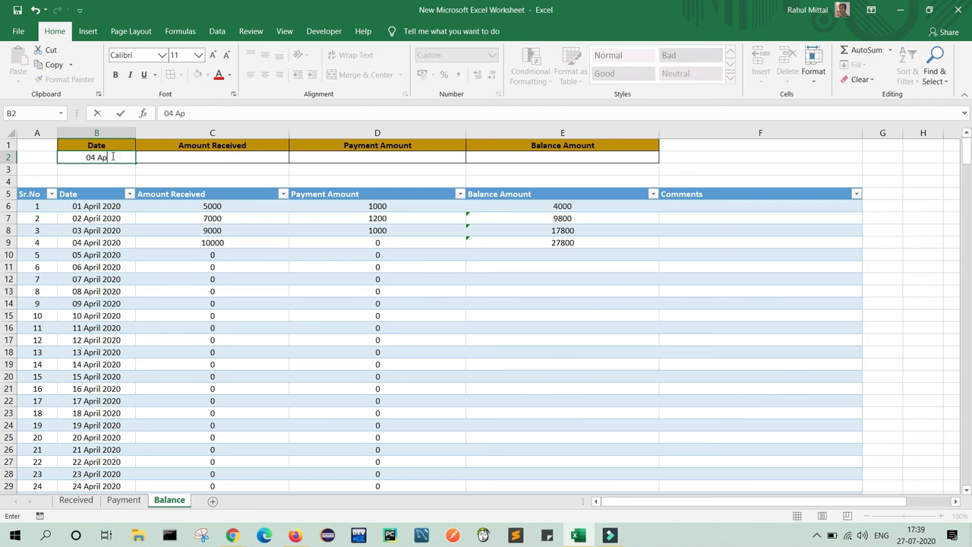
{"action": "type", "text": "ril 2020"}
{"action": "key", "text": "Return"}
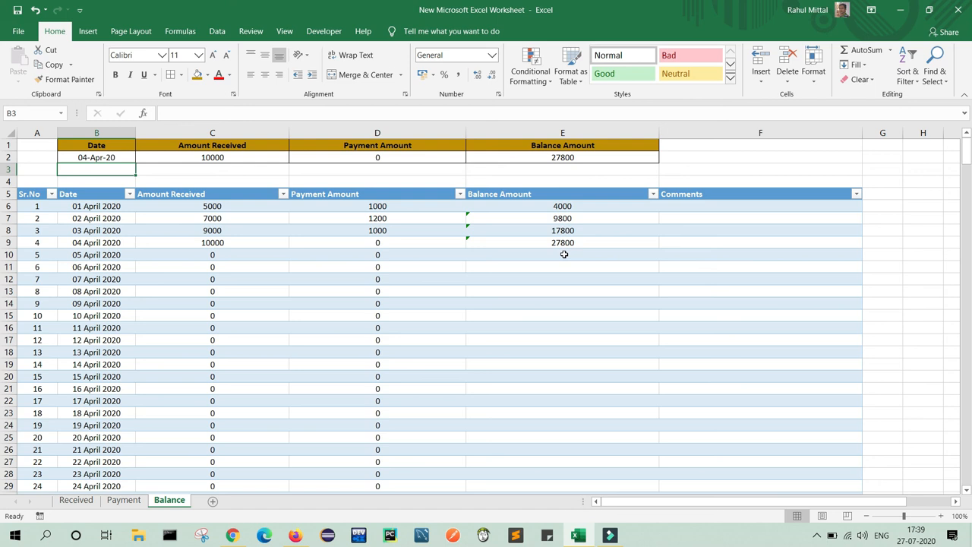
Middle-align and center the Balance table's header row and autofit column A to Sr.No.
{"action": "left_click", "coordinate": [27, 196]}
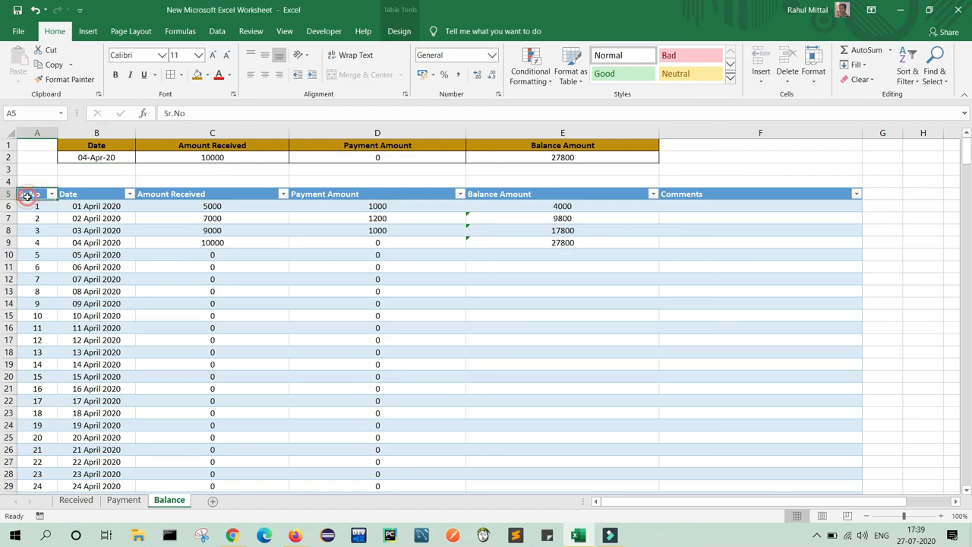
{"action": "key", "text": "shift+Right"}
{"action": "key", "text": "shift+Right"}
{"action": "key", "text": "shift+Right"}
{"action": "key", "text": "shift+Right"}
{"action": "key", "text": "shift+Right"}
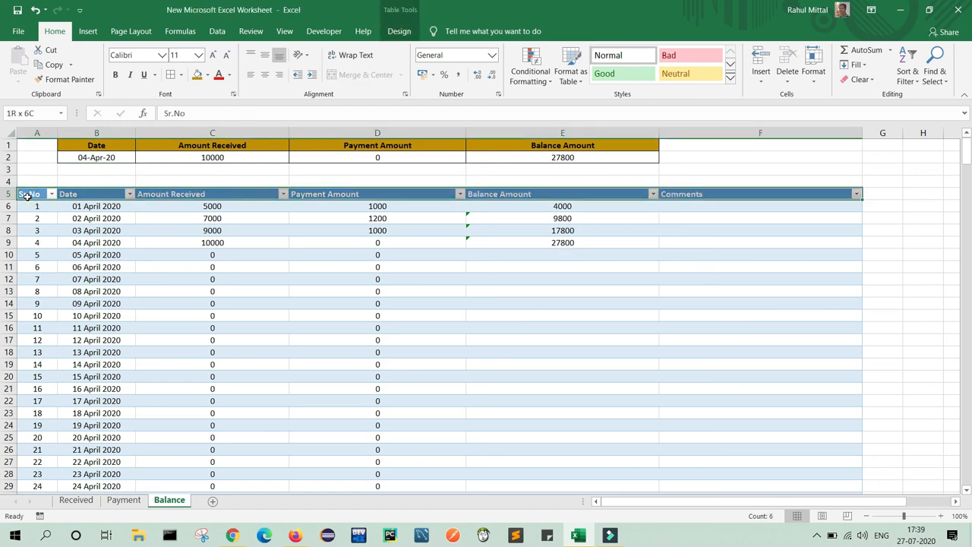
{"action": "left_click", "coordinate": [266, 56]}
{"action": "left_click", "coordinate": [264, 74]}
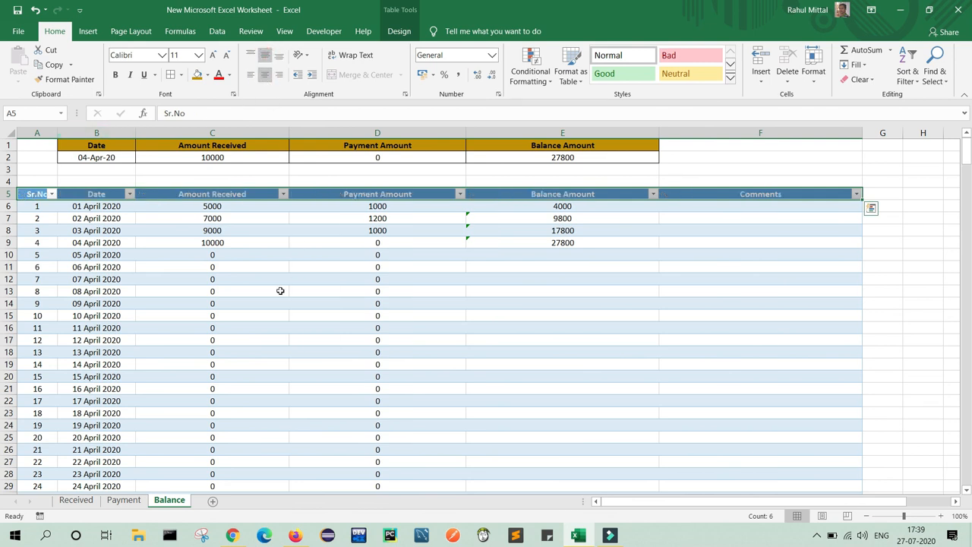
{"action": "double_click", "coordinate": [58, 133]}
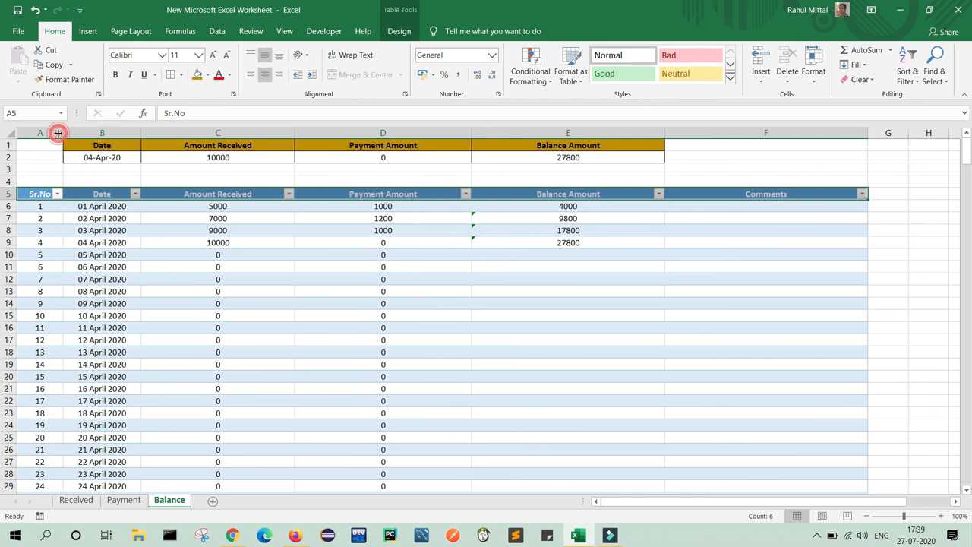
Middle-align and center the Payment sheet's table header row.
{"action": "left_click", "coordinate": [125, 500]}
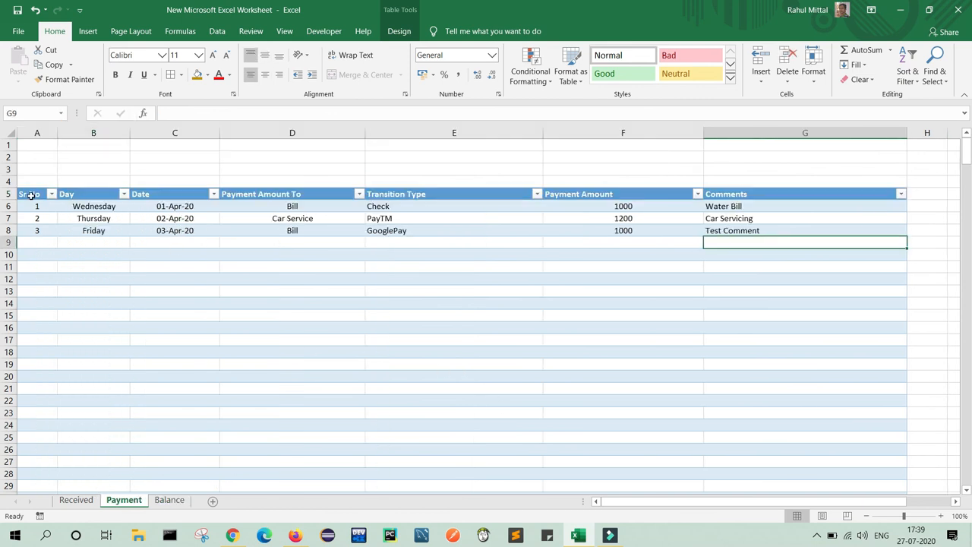
{"action": "left_click", "coordinate": [30, 195]}
{"action": "key", "text": "shift+Right"}
{"action": "key", "text": "shift+Right"}
{"action": "key", "text": "shift+Right"}
{"action": "key", "text": "shift+Right"}
{"action": "key", "text": "shift+Right"}
{"action": "key", "text": "shift+Right"}
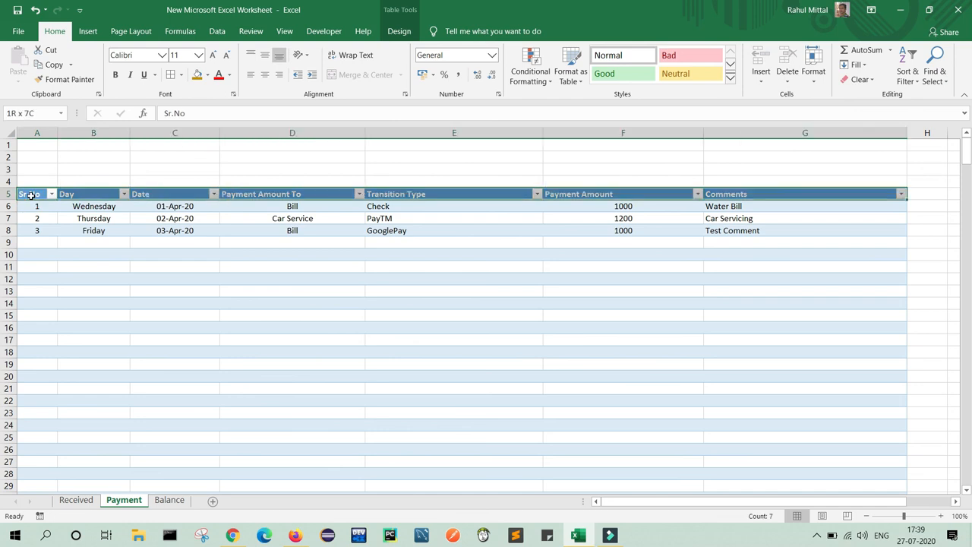
{"action": "left_click", "coordinate": [264, 55]}
{"action": "left_click", "coordinate": [264, 74]}
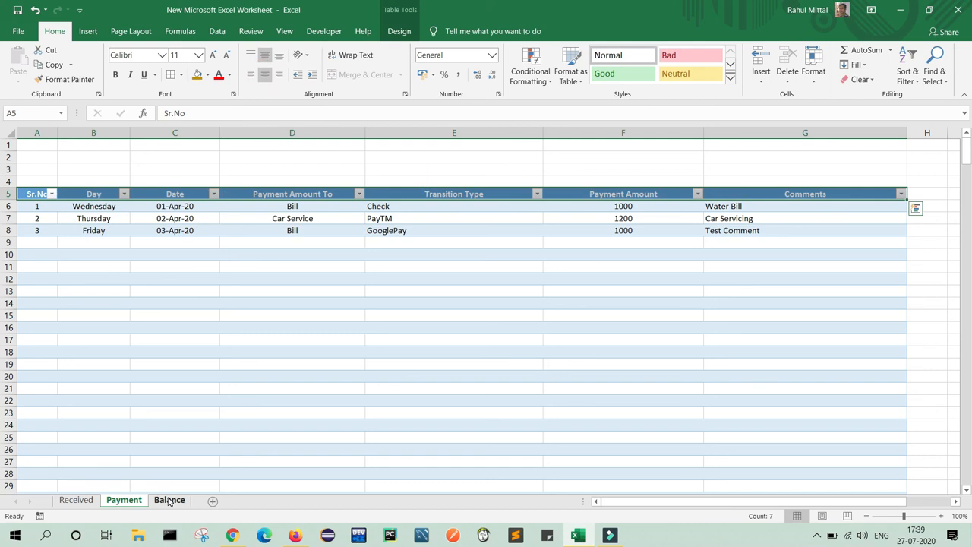
{"action": "left_click_drag", "start_coordinate": [57, 133], "coordinate": [57, 133]}
Middle-align and center the Received sheet's header row and widen column A for Sr.No.
{"action": "left_click", "coordinate": [76, 500]}
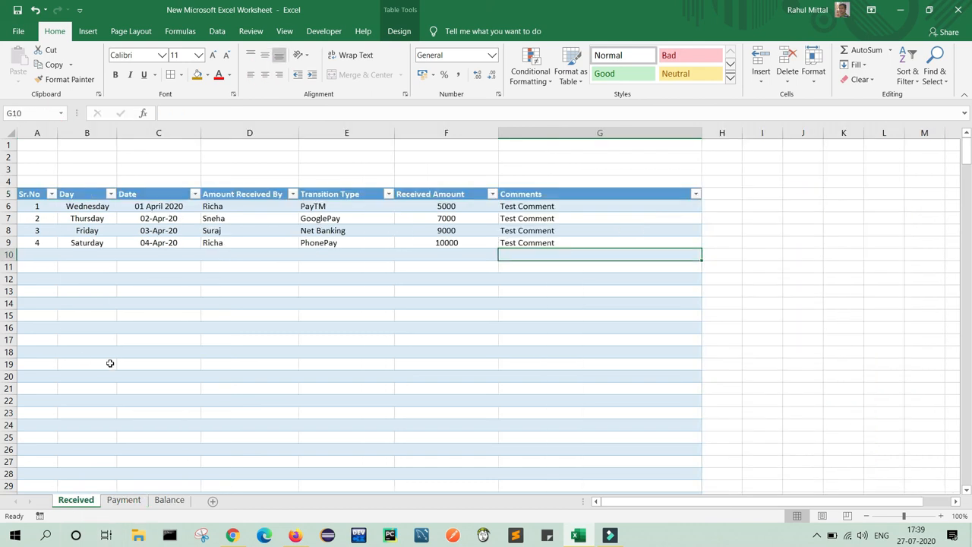
{"action": "left_click", "coordinate": [31, 195]}
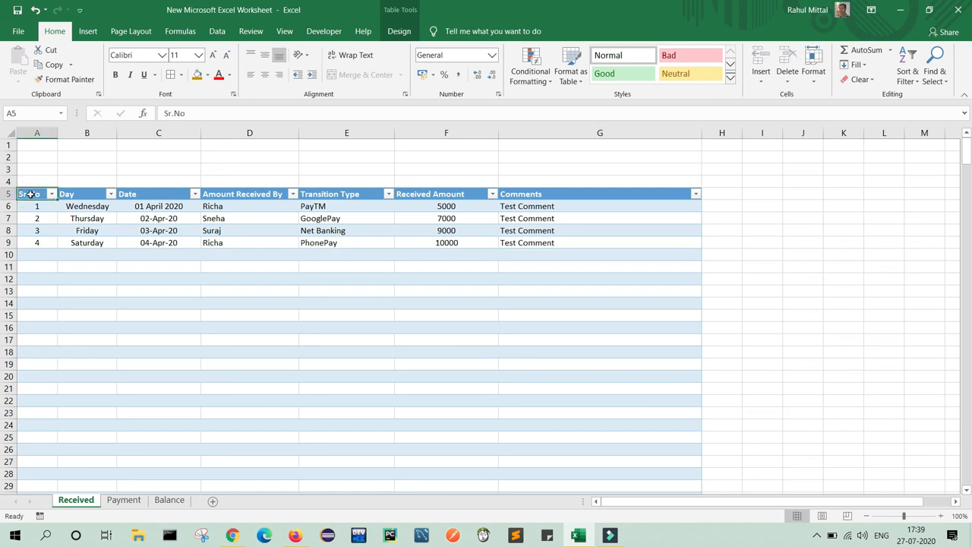
{"action": "key", "text": "shift+Right"}
{"action": "key", "text": "shift+Right"}
{"action": "key", "text": "shift+Right"}
{"action": "key", "text": "shift+Right"}
{"action": "key", "text": "shift+Right"}
{"action": "key", "text": "shift+Right"}
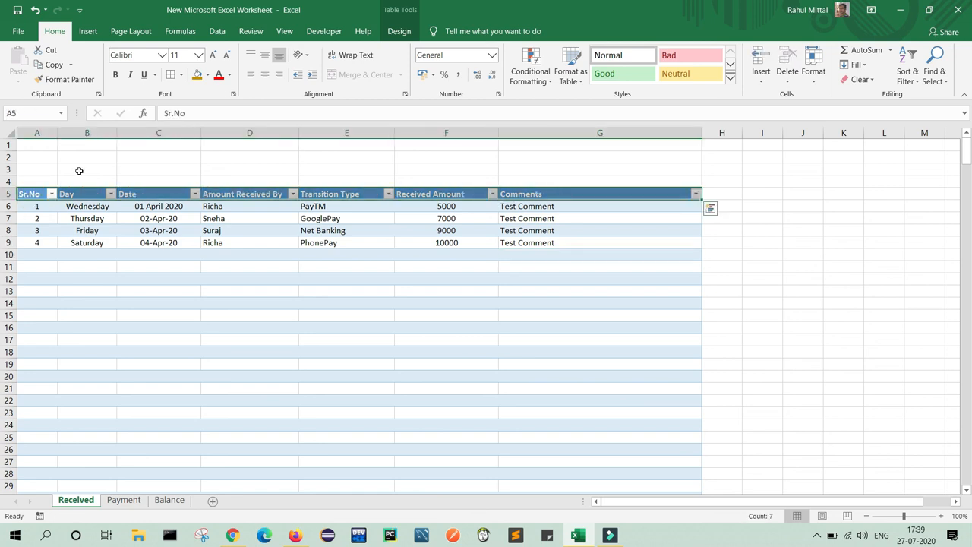
{"action": "left_click", "coordinate": [264, 55]}
{"action": "left_click", "coordinate": [265, 76]}
{"action": "left_click_drag", "start_coordinate": [56, 132], "coordinate": [62, 132]}
{"action": "left_click", "coordinate": [474, 326]}
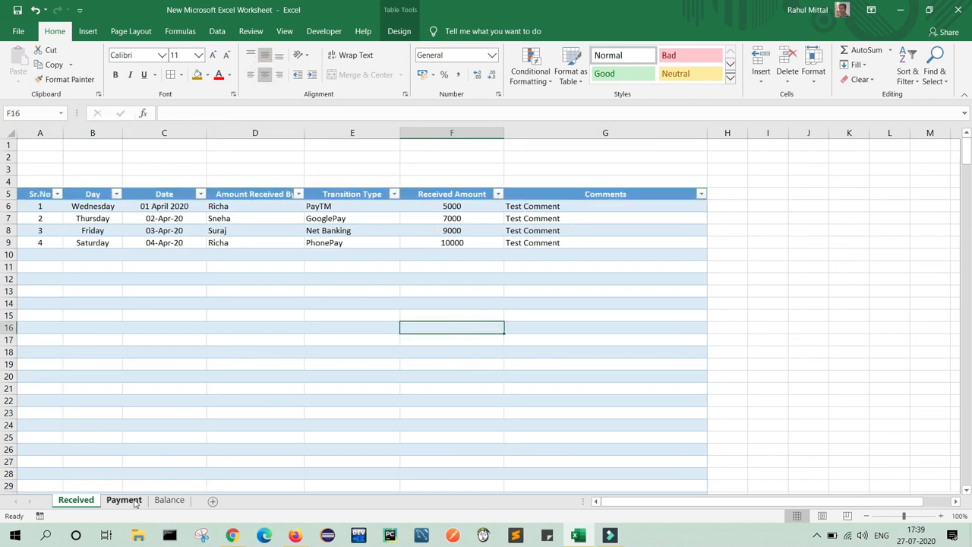
Review C17's Amount Received formula and deselect Payment's header, ending on the Balance sheet.
{"action": "left_click", "coordinate": [168, 500]}
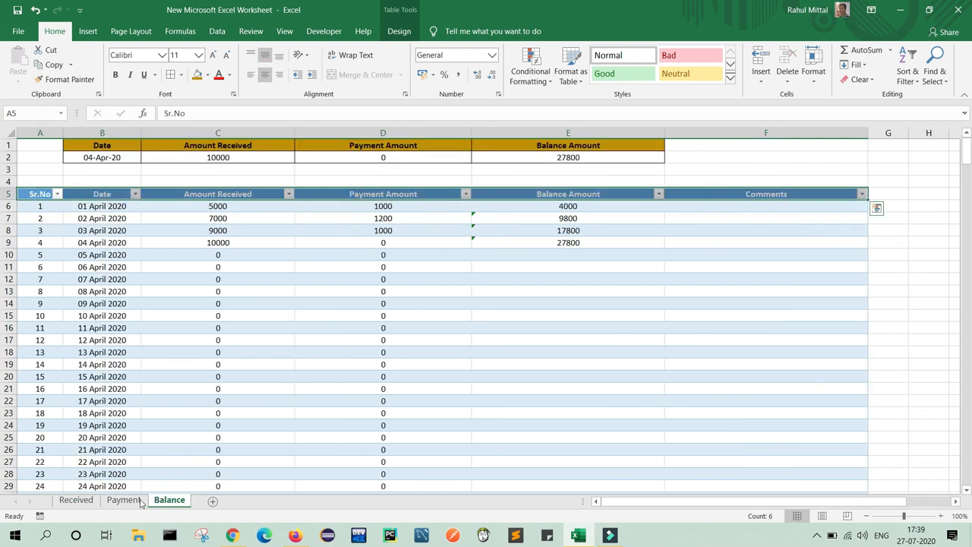
{"action": "left_click", "coordinate": [215, 342]}
{"action": "left_click", "coordinate": [123, 500]}
{"action": "left_click", "coordinate": [170, 362]}
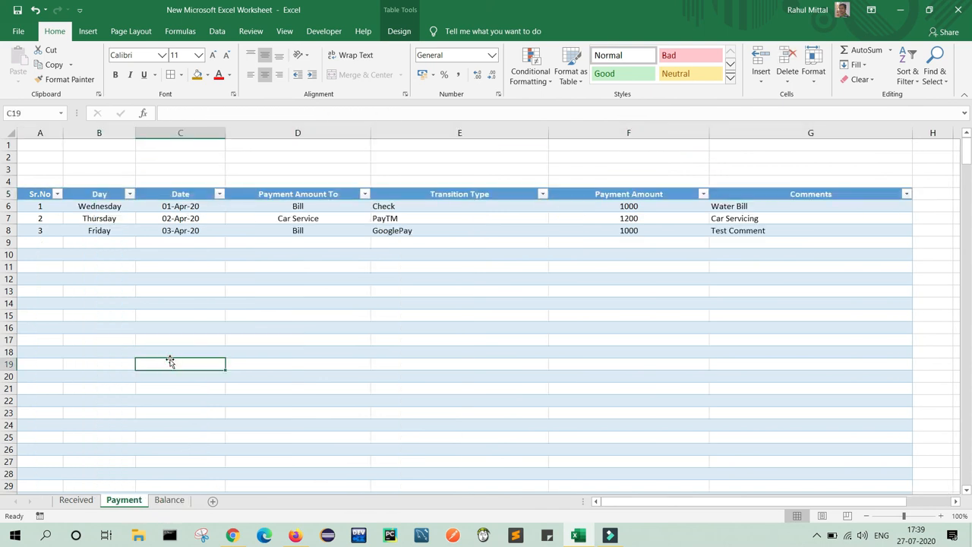
{"action": "left_click", "coordinate": [168, 500]}
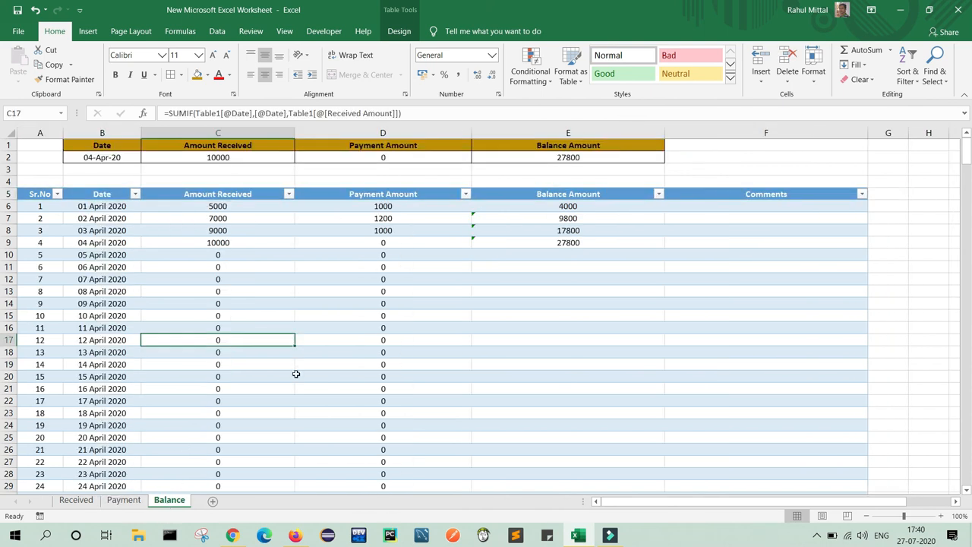